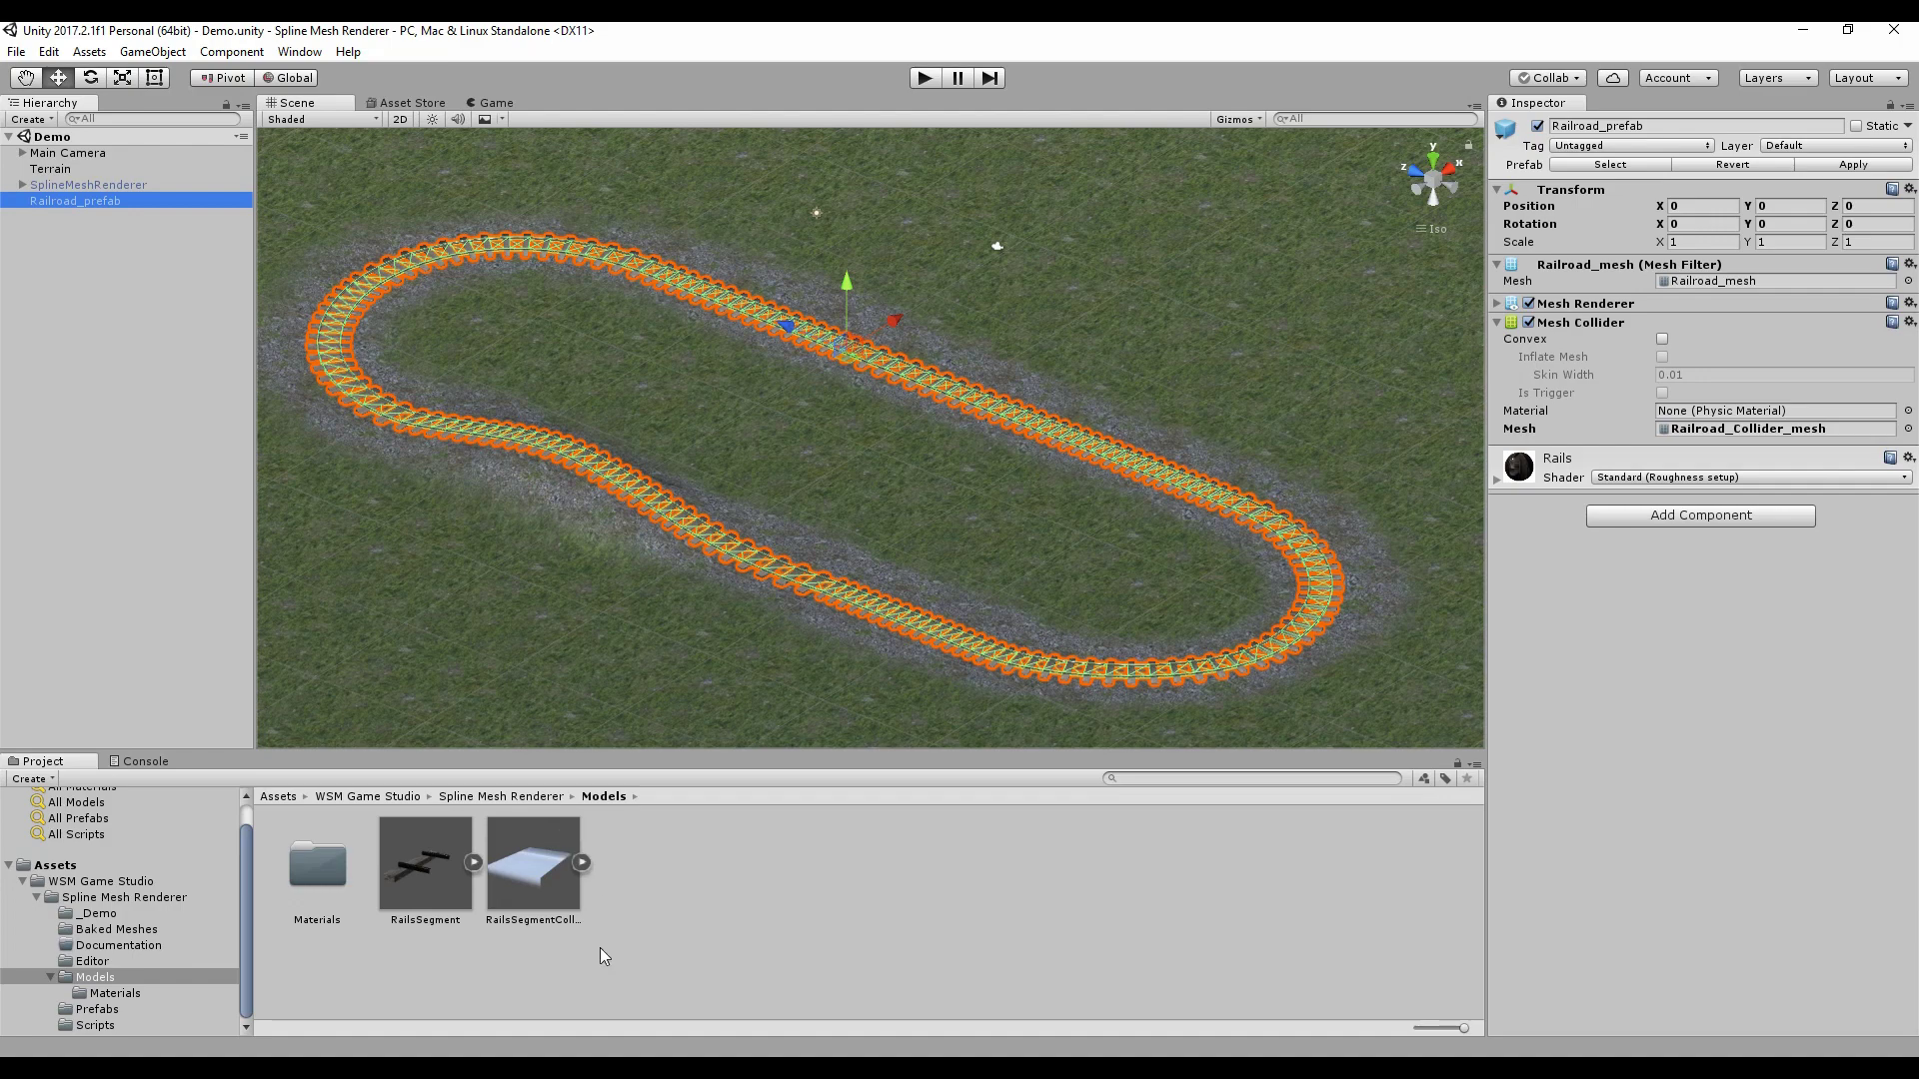
- Add the SplineMeshRenderer prefab to the scene and rename it RailroadGenerator
{"action": "left_click", "coordinate": [429, 865]}
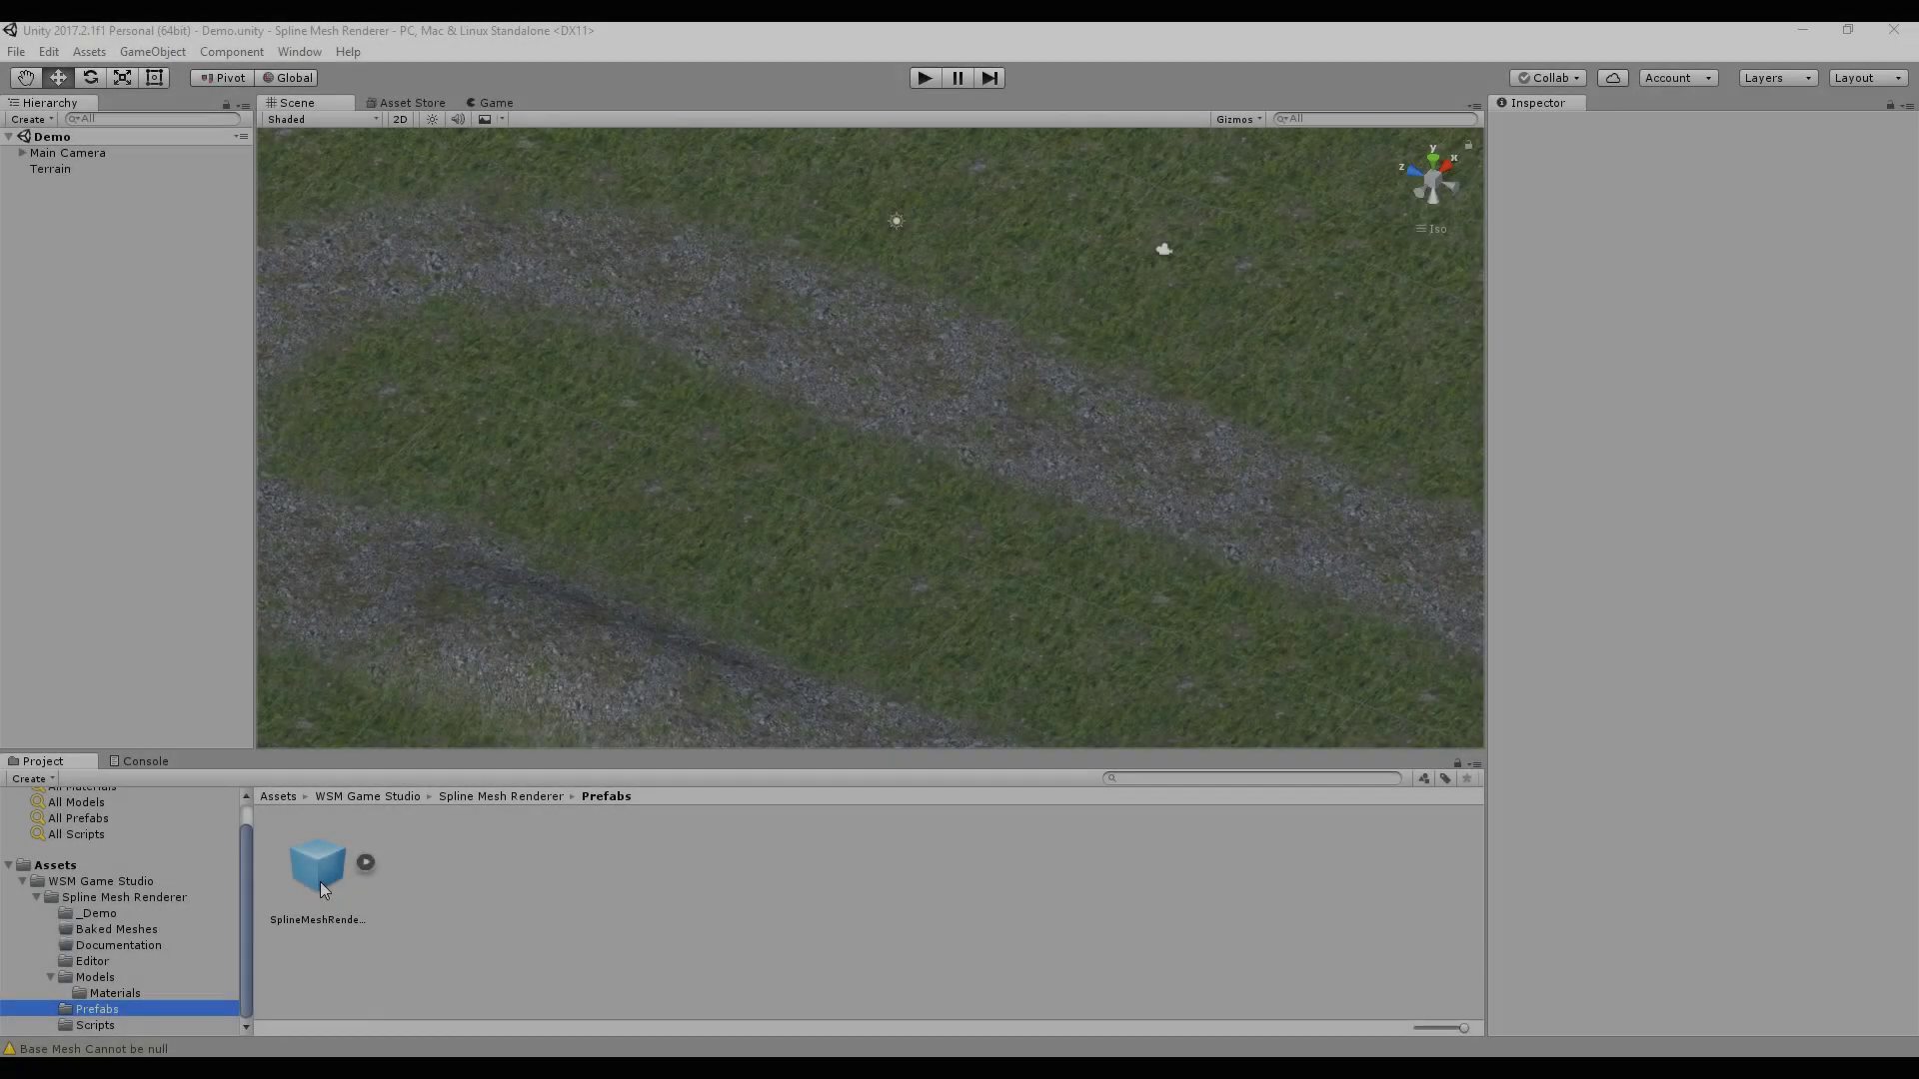
{"action": "left_click_drag", "start_coordinate": [320, 880], "coordinate": [123, 486]}
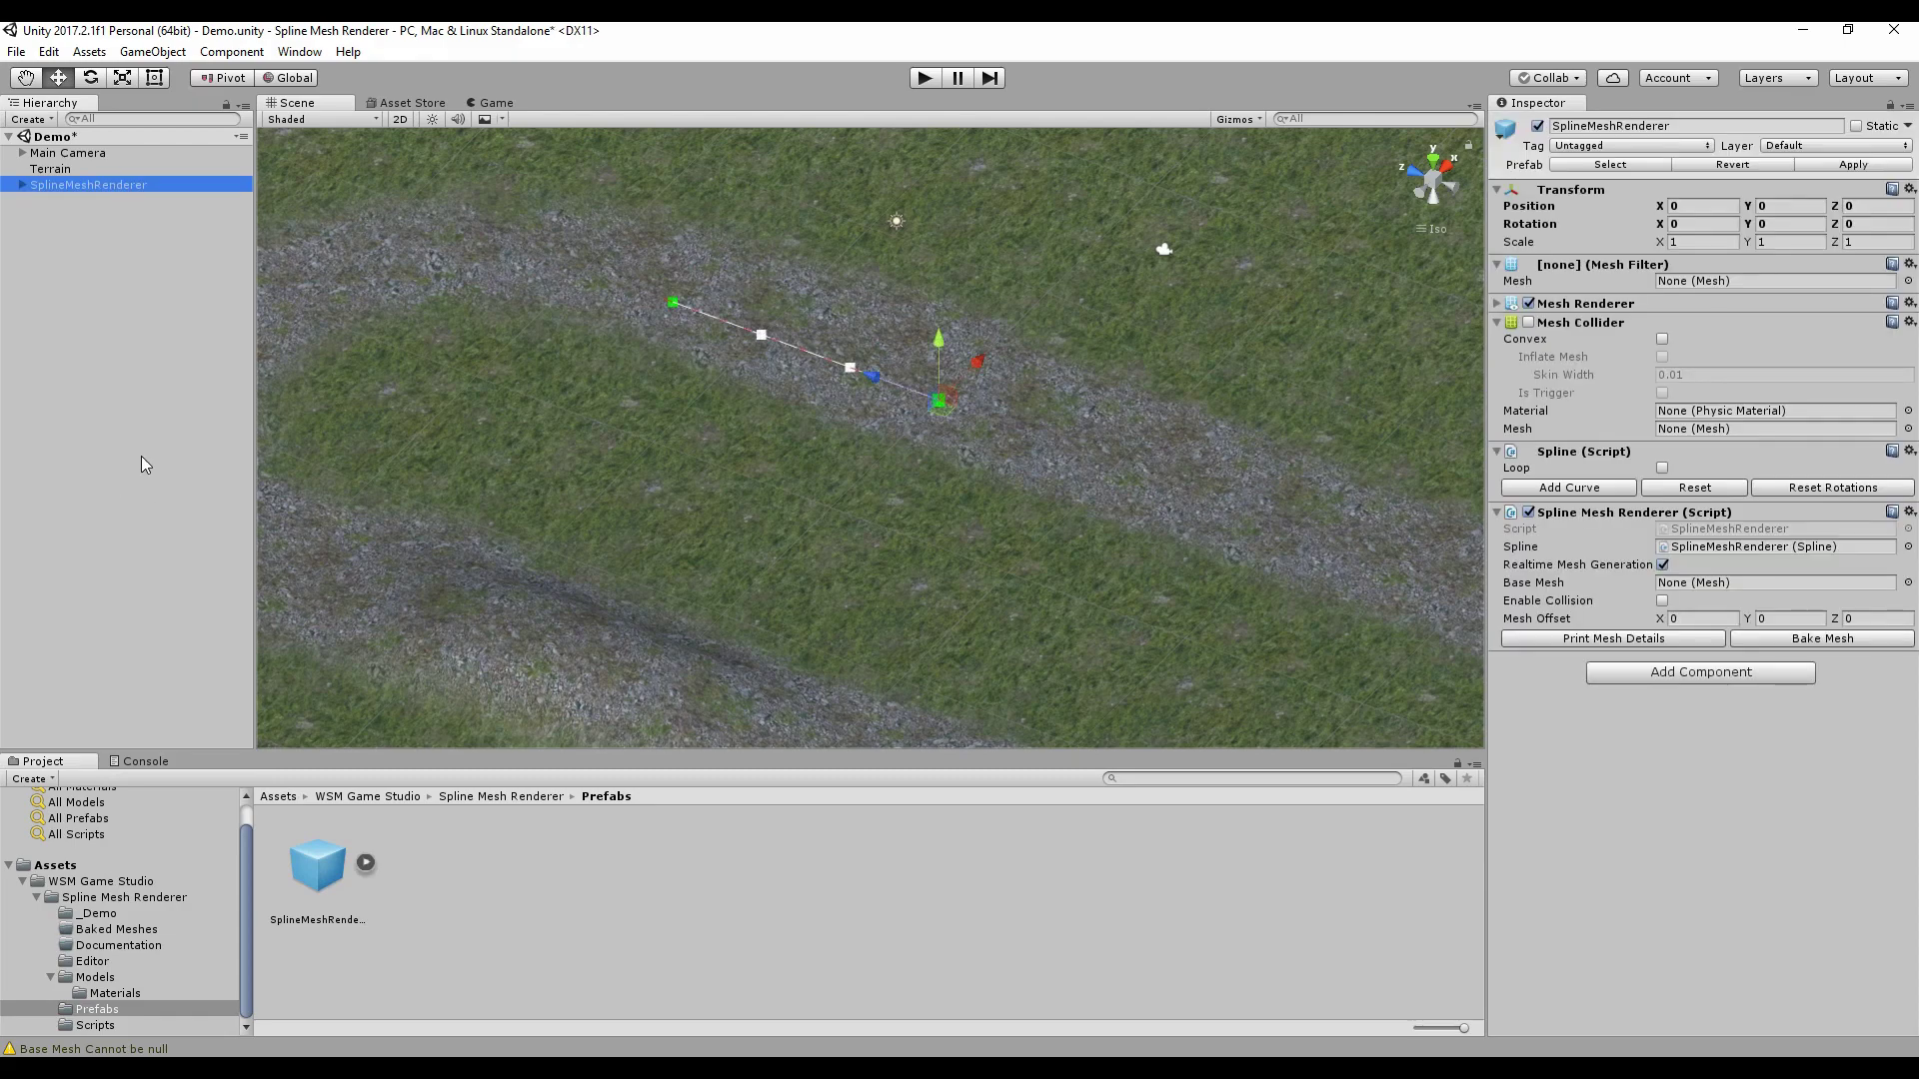
{"action": "double_click", "coordinate": [90, 185]}
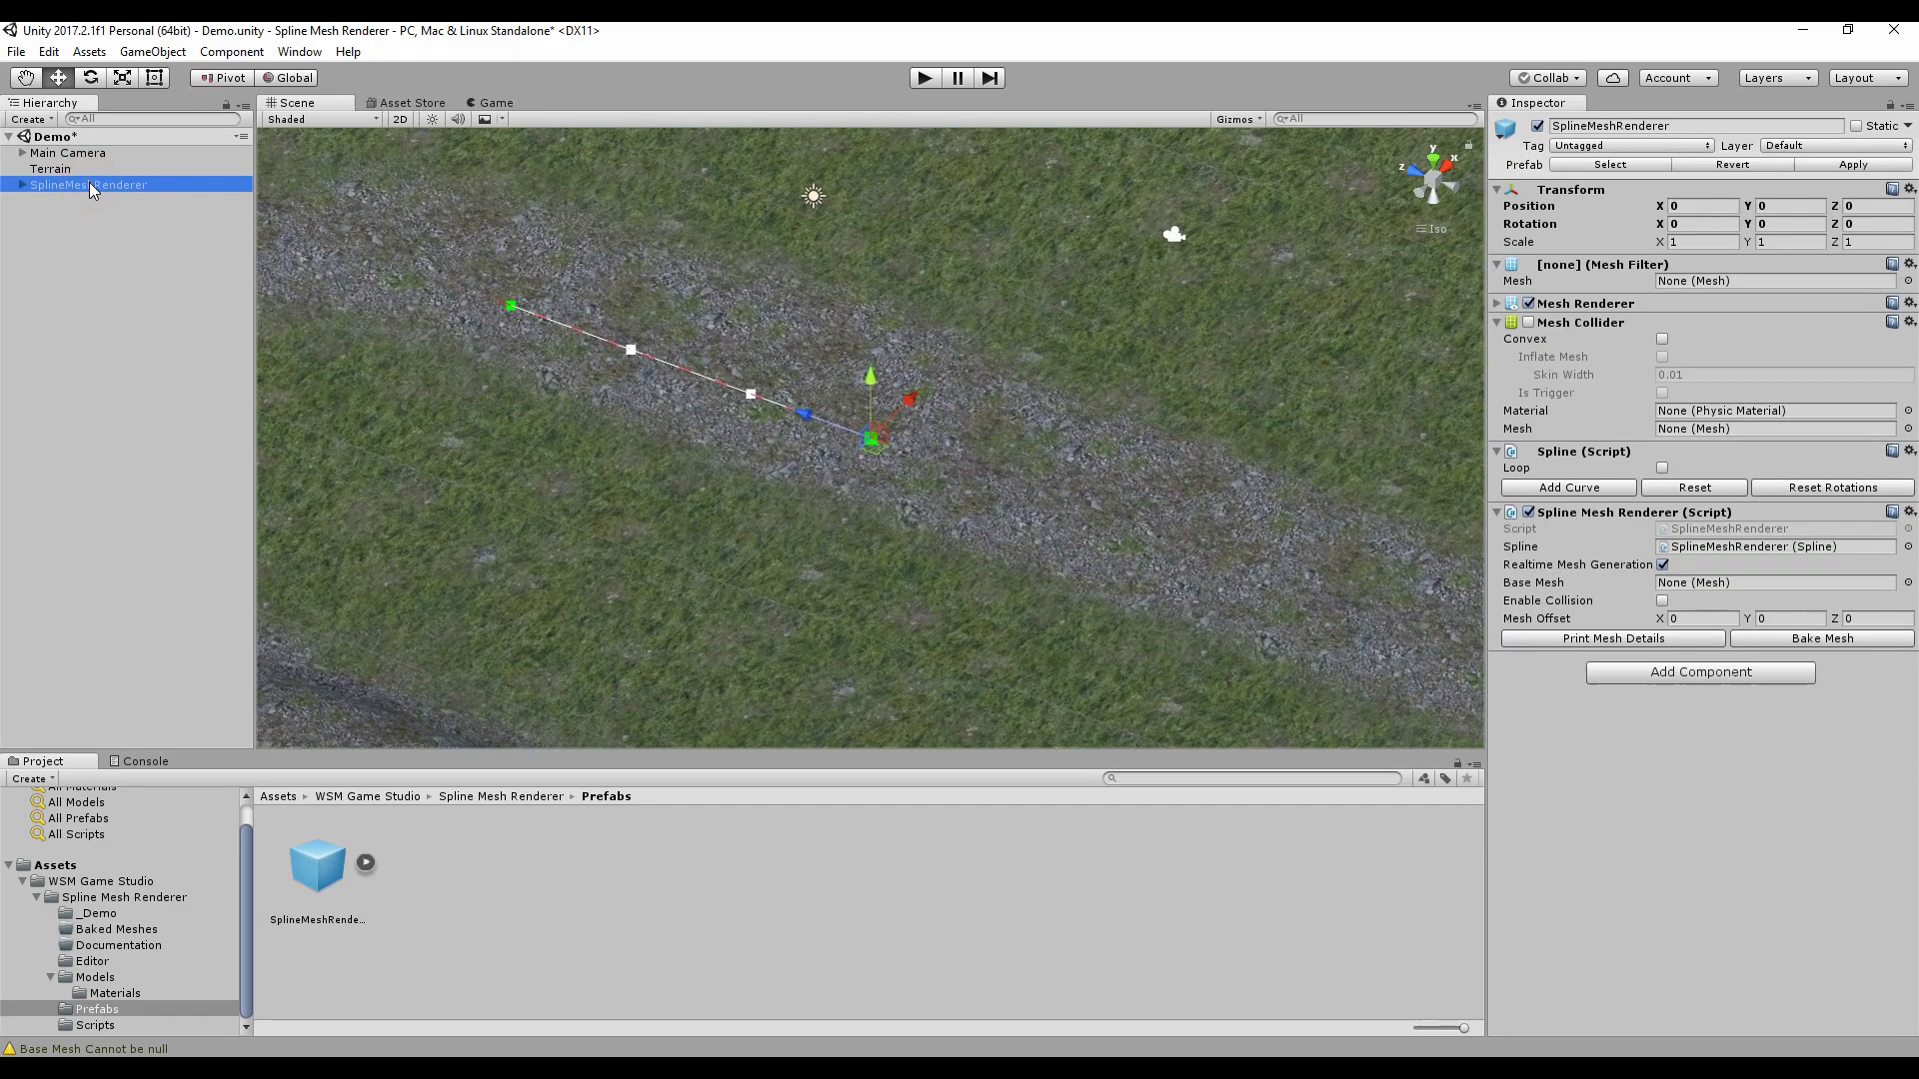
{"action": "left_click", "coordinate": [90, 184]}
{"action": "type", "text": "R"}
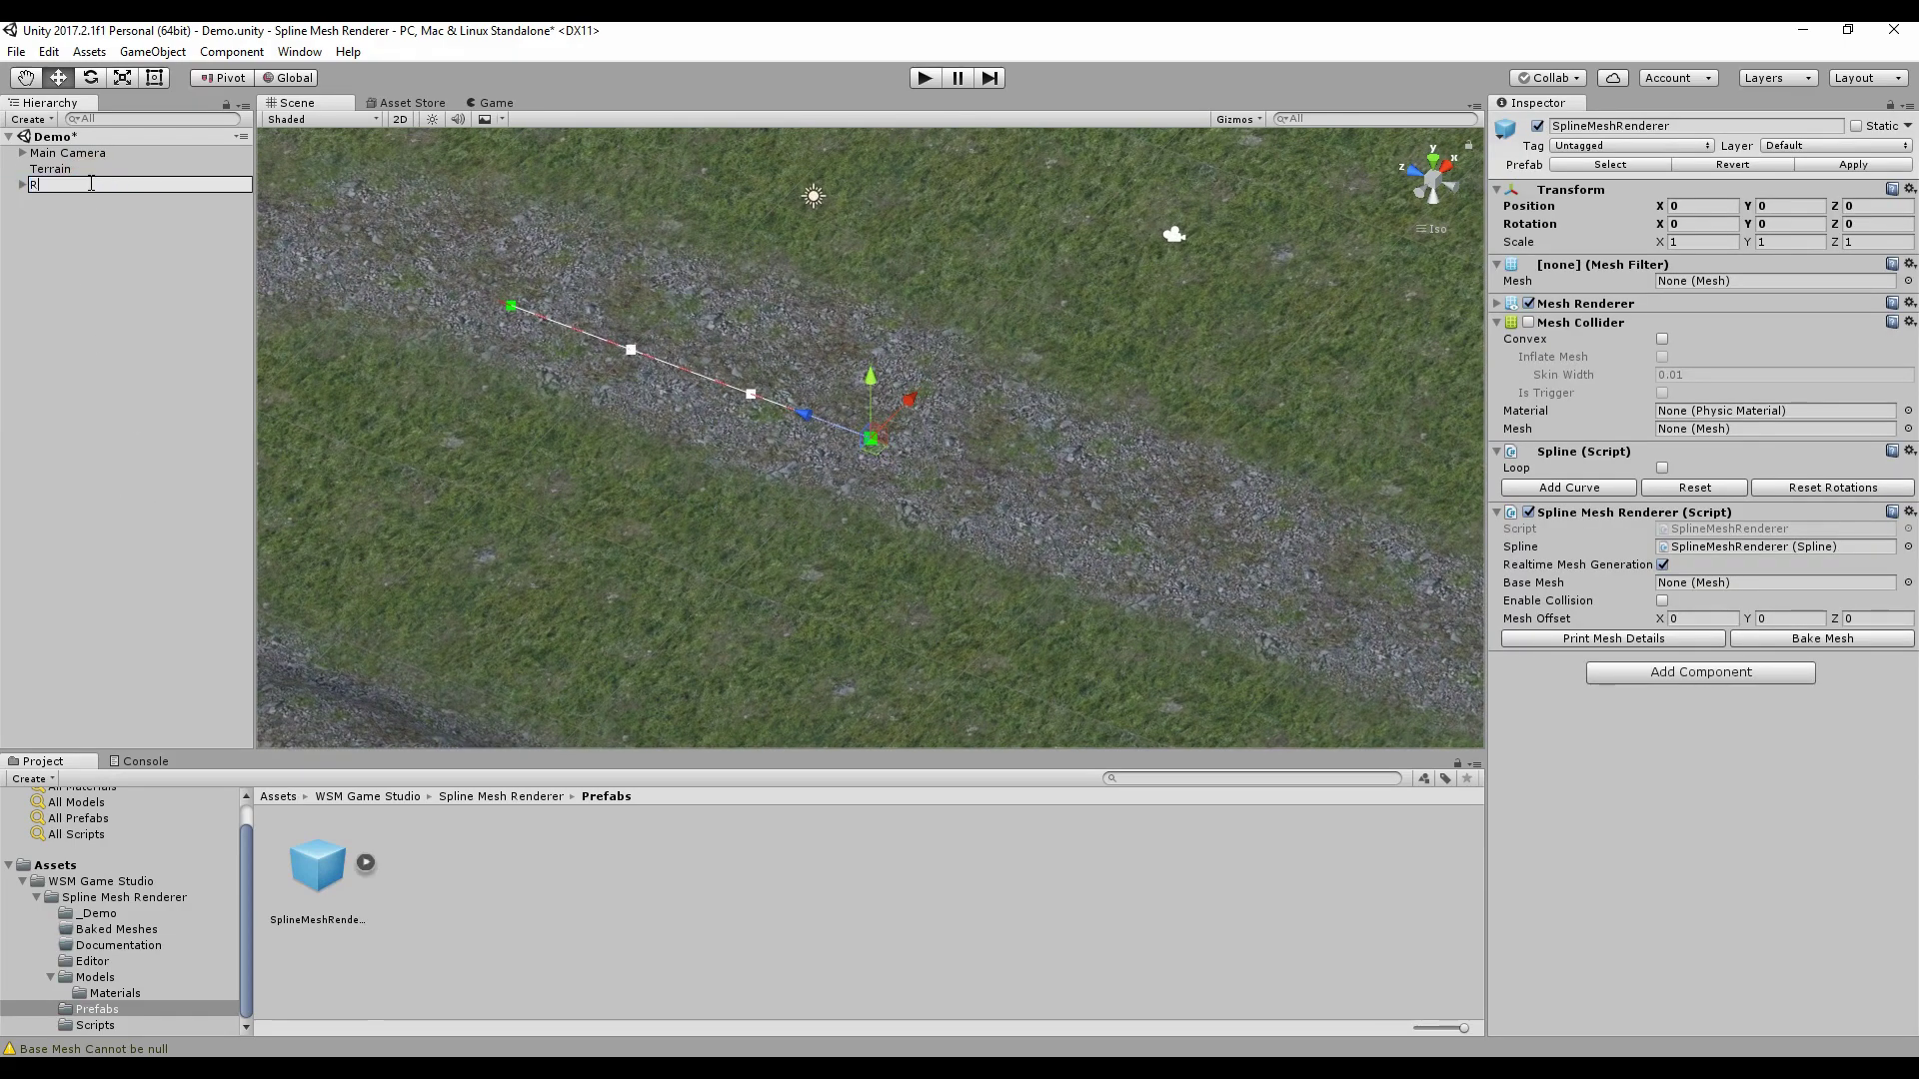
{"action": "type", "text": "ailroadGe"}
{"action": "key", "text": "Return"}
{"action": "middle_click_drag", "start_coordinate": [817, 559], "coordinate": [692, 536]}
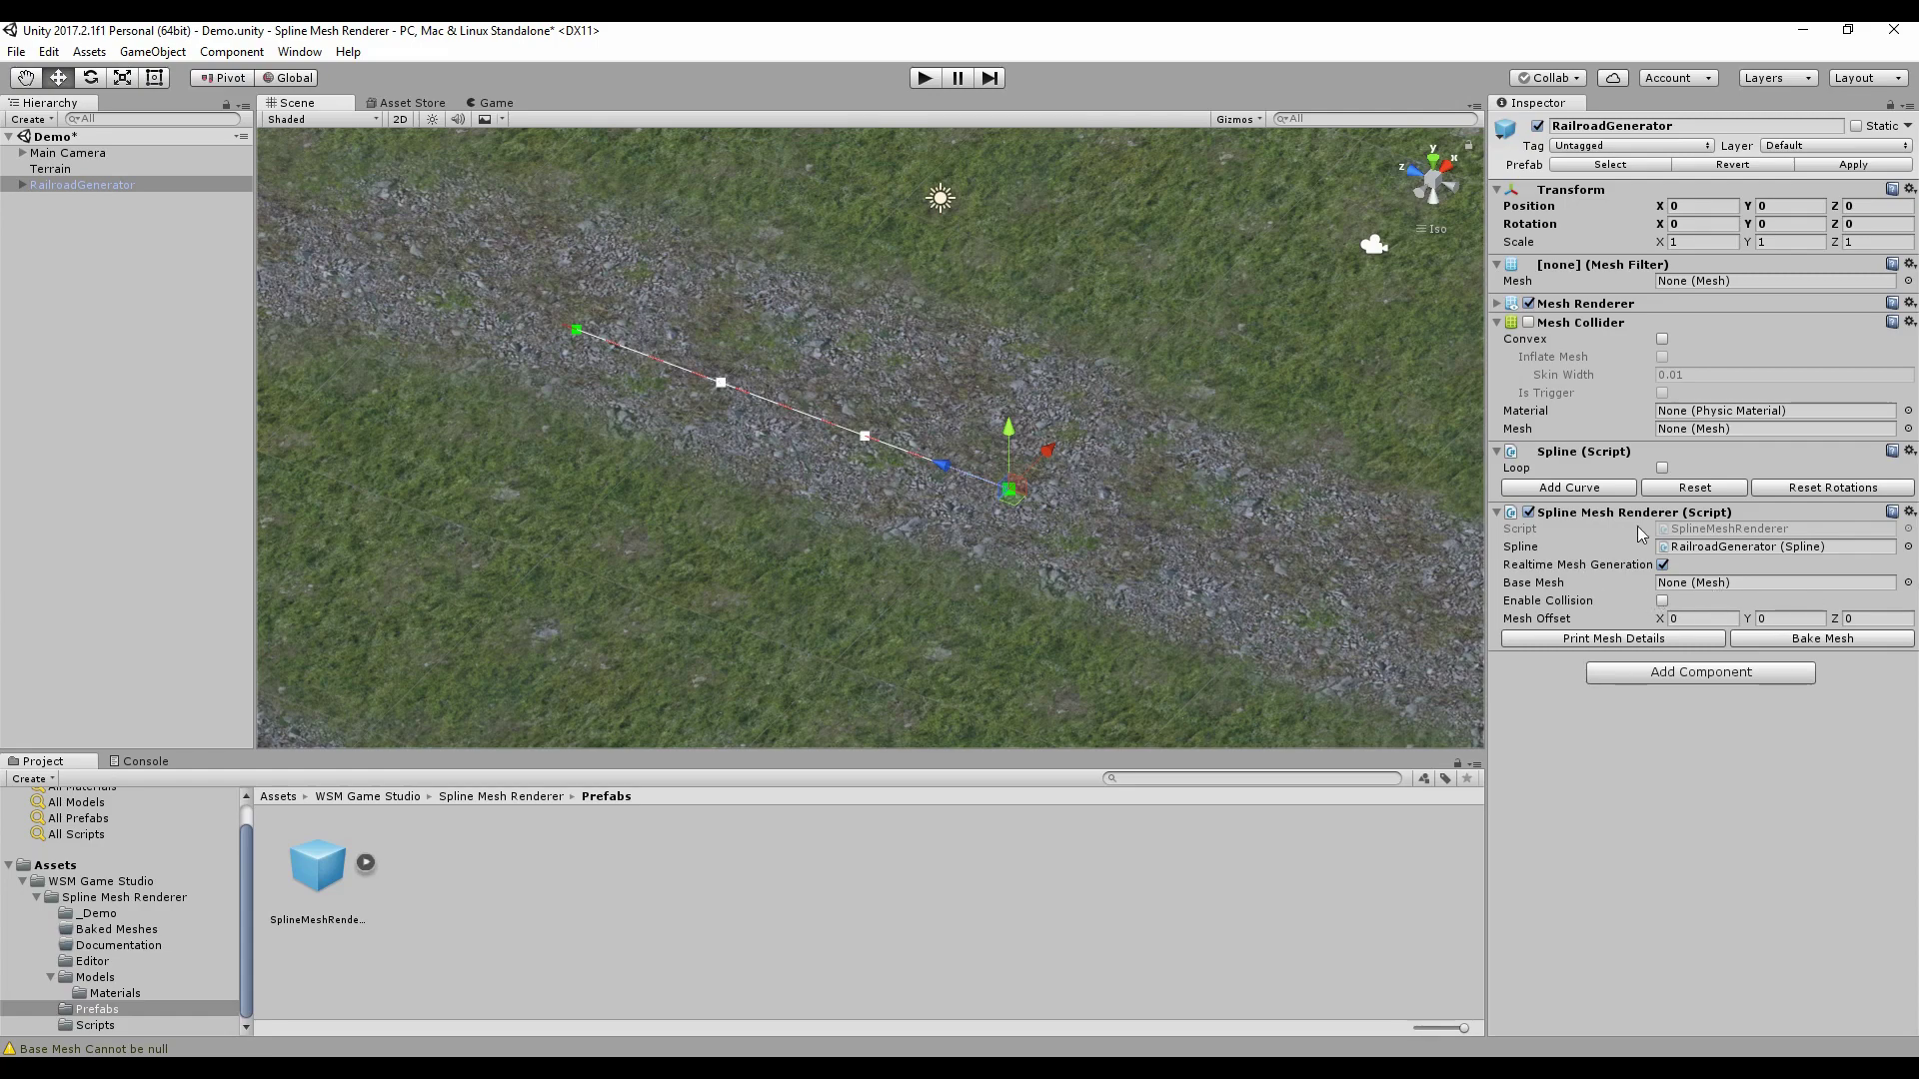
- Assign the LP_RailsSegment_low mesh from the Models folder as RailroadGenerator's Base Mesh
{"action": "left_click", "coordinate": [96, 979]}
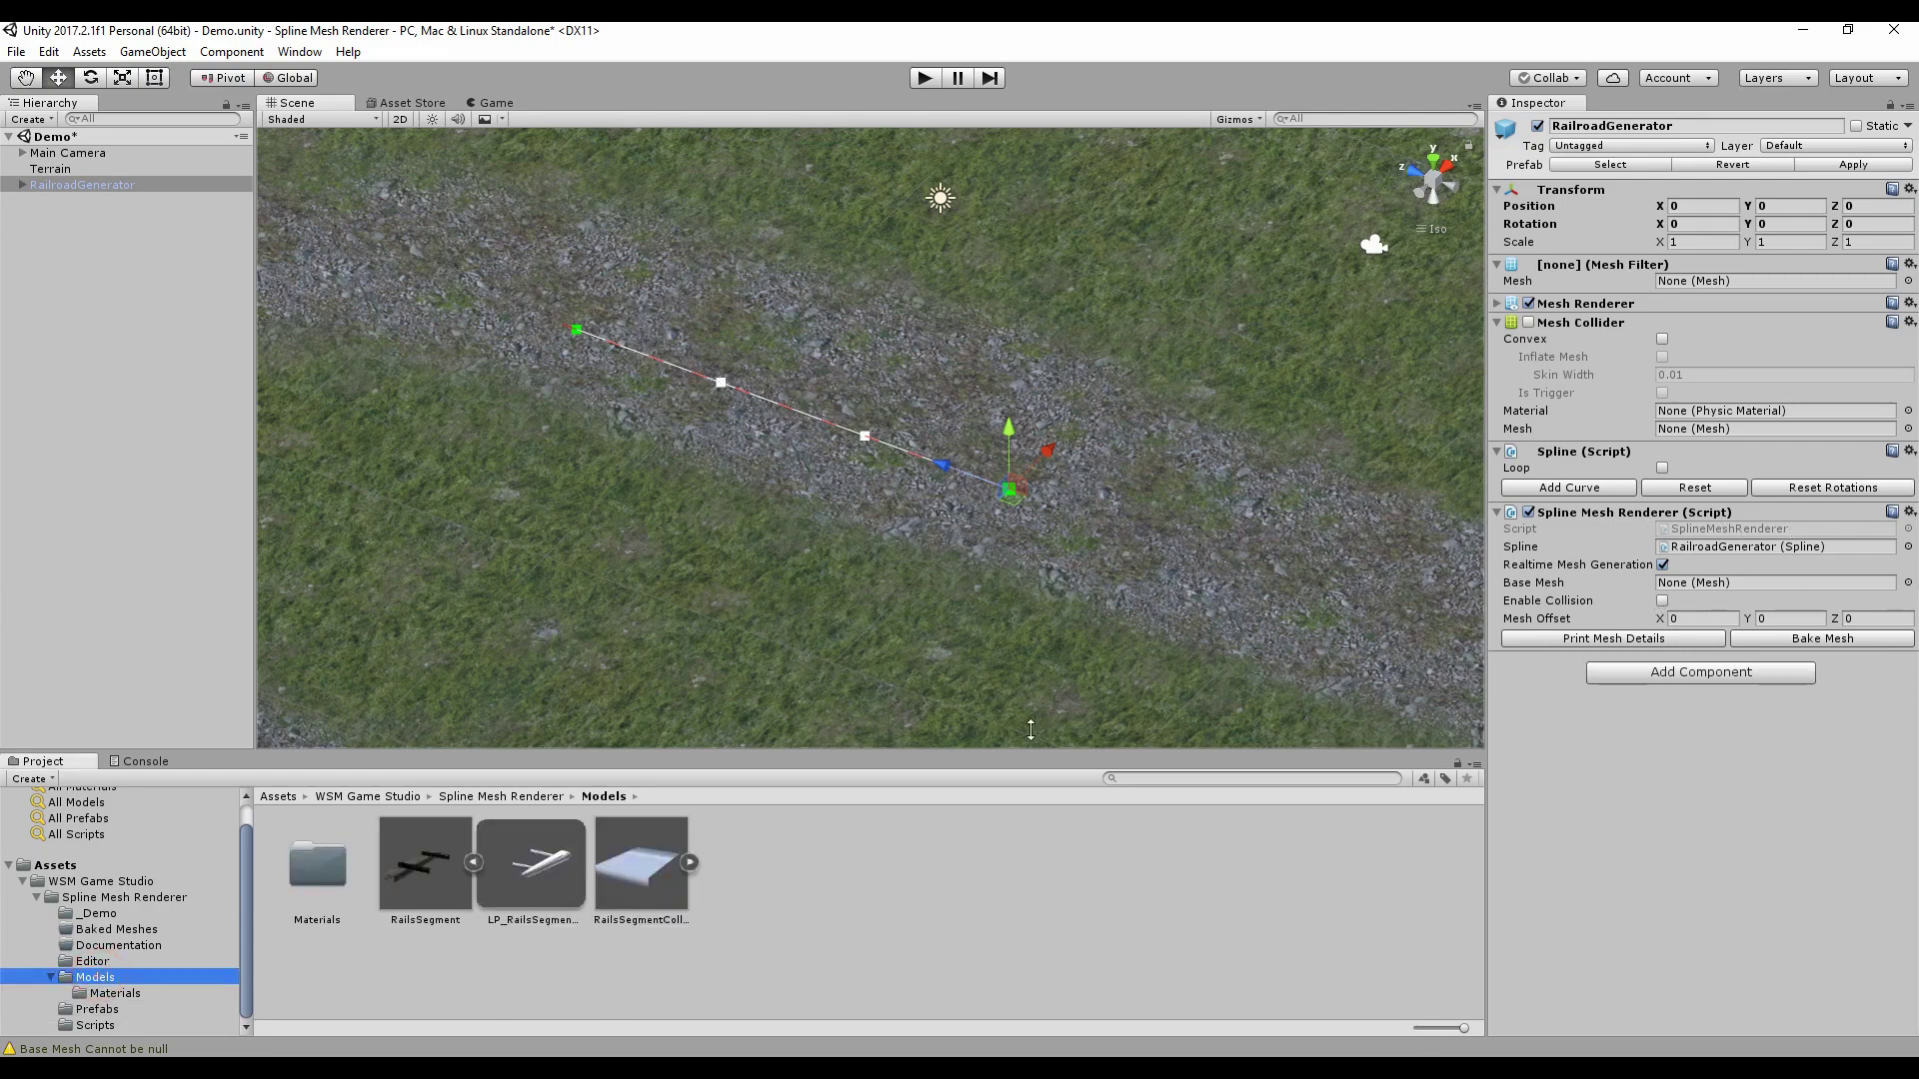
{"action": "left_click_drag", "start_coordinate": [532, 876], "coordinate": [1721, 584]}
{"action": "scroll", "coordinate": [654, 522], "scroll_direction": "up", "scroll_amount": 3}
{"action": "middle_click_drag", "start_coordinate": [673, 513], "coordinate": [716, 595]}
{"action": "scroll", "coordinate": [717, 597], "scroll_direction": "down", "scroll_amount": 5}
{"action": "scroll", "coordinate": [817, 634], "scroll_direction": "up", "scroll_amount": 4}
{"action": "middle_click_drag", "start_coordinate": [818, 634], "coordinate": [856, 562]}
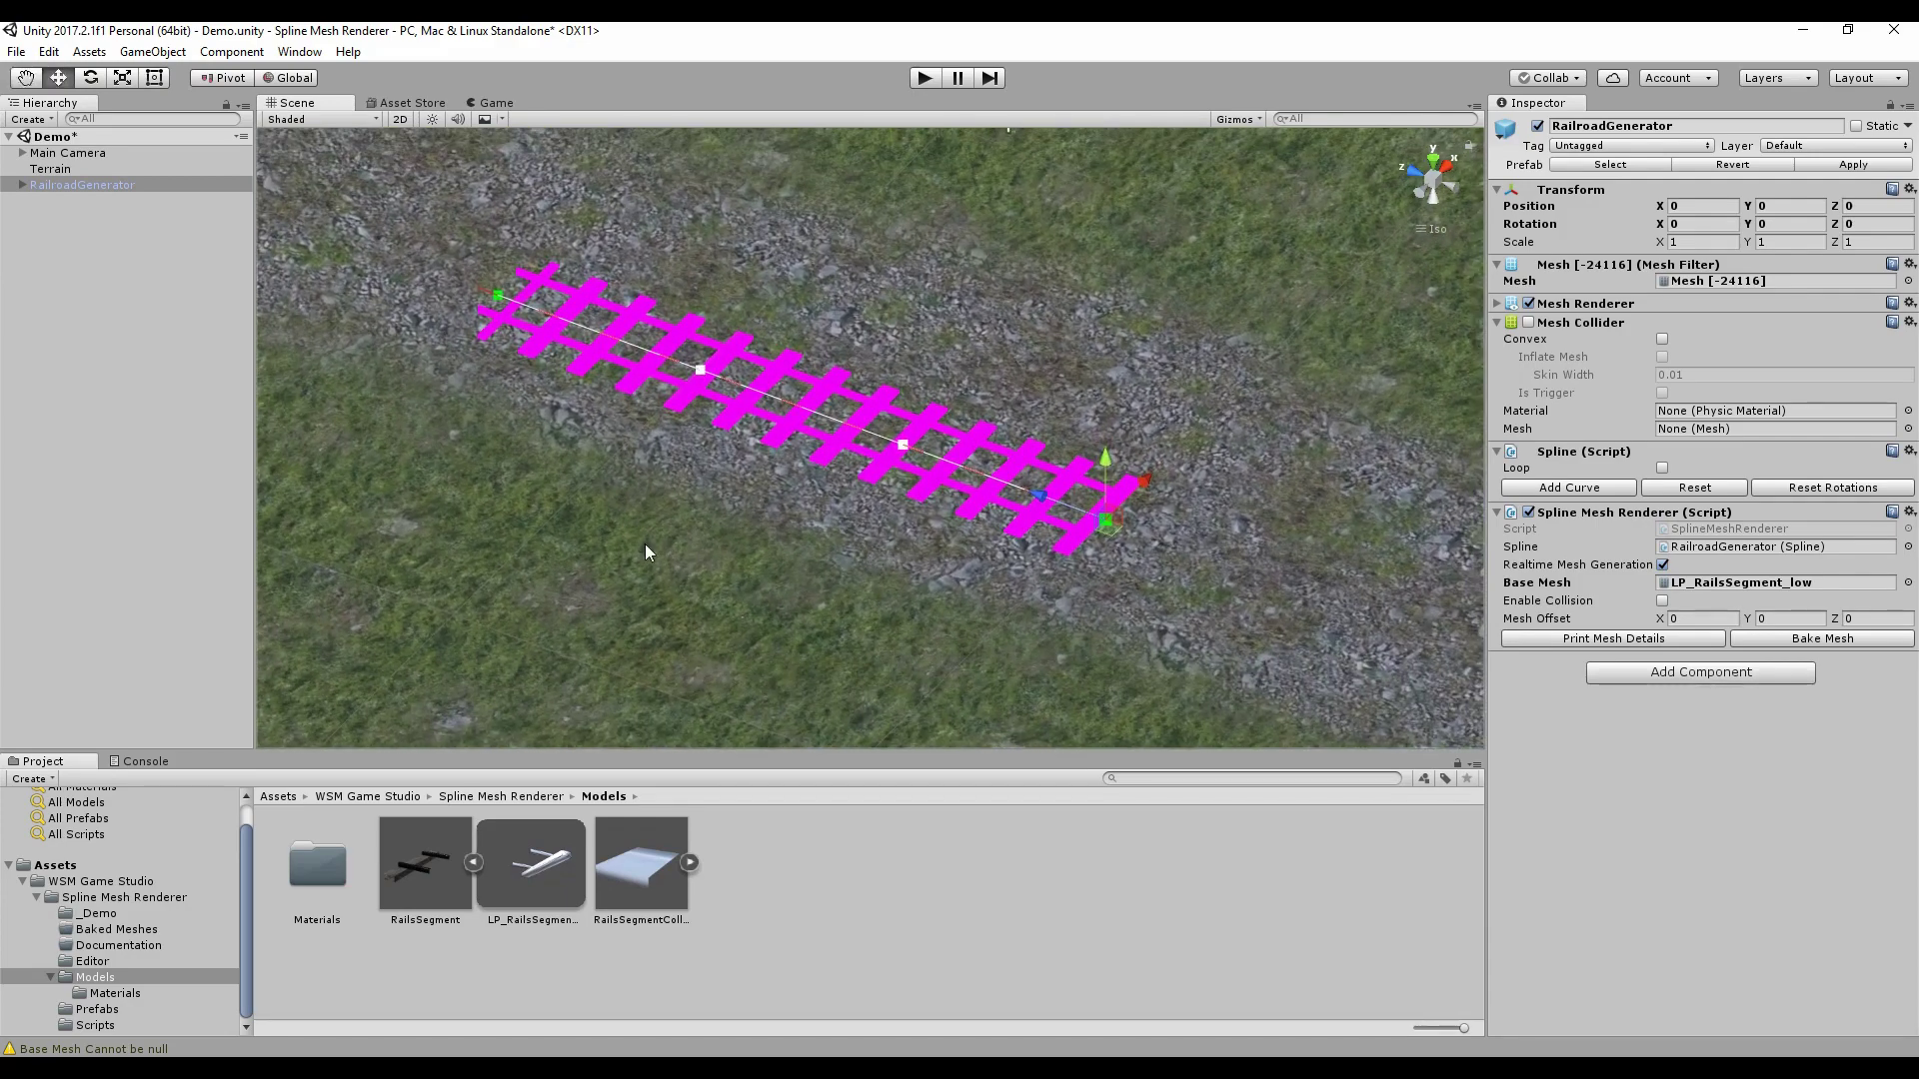
- Apply the Rails material from the Materials folder to the generated track mesh
{"action": "left_click", "coordinate": [115, 995]}
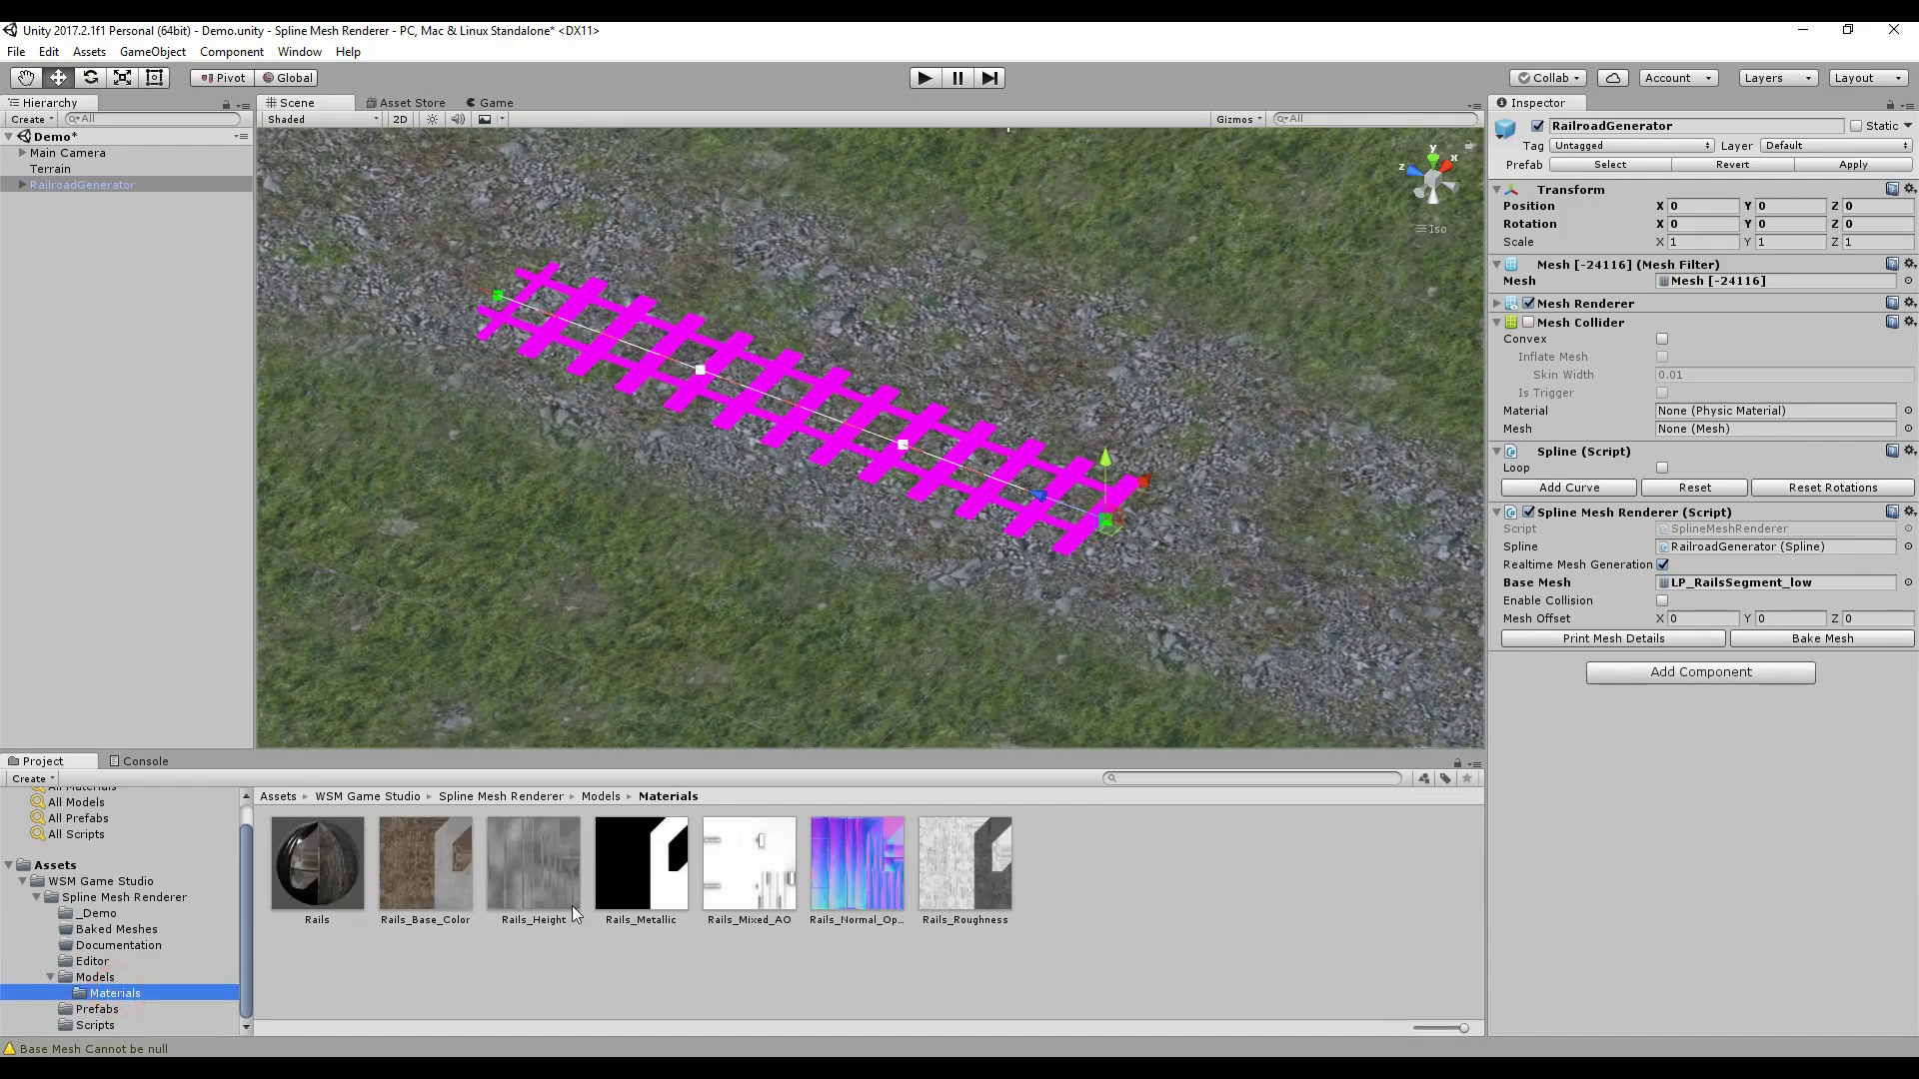
{"action": "left_click_drag", "start_coordinate": [318, 879], "coordinate": [886, 464]}
{"action": "middle_click_drag", "start_coordinate": [885, 464], "coordinate": [818, 595]}
- Examine the spline's end points and middle handles from above by selecting them one after another
{"action": "left_click_drag", "start_coordinate": [817, 596], "coordinate": [1456, 185], "text": "alt"}
{"action": "left_click", "coordinate": [1439, 163]}
{"action": "middle_click_drag", "start_coordinate": [1070, 430], "coordinate": [962, 471]}
{"action": "scroll", "coordinate": [1001, 448], "scroll_direction": "up", "scroll_amount": 2}
{"action": "scroll", "coordinate": [1016, 480], "scroll_direction": "down", "scroll_amount": 1}
{"action": "scroll", "coordinate": [962, 471], "scroll_direction": "up", "scroll_amount": 1}
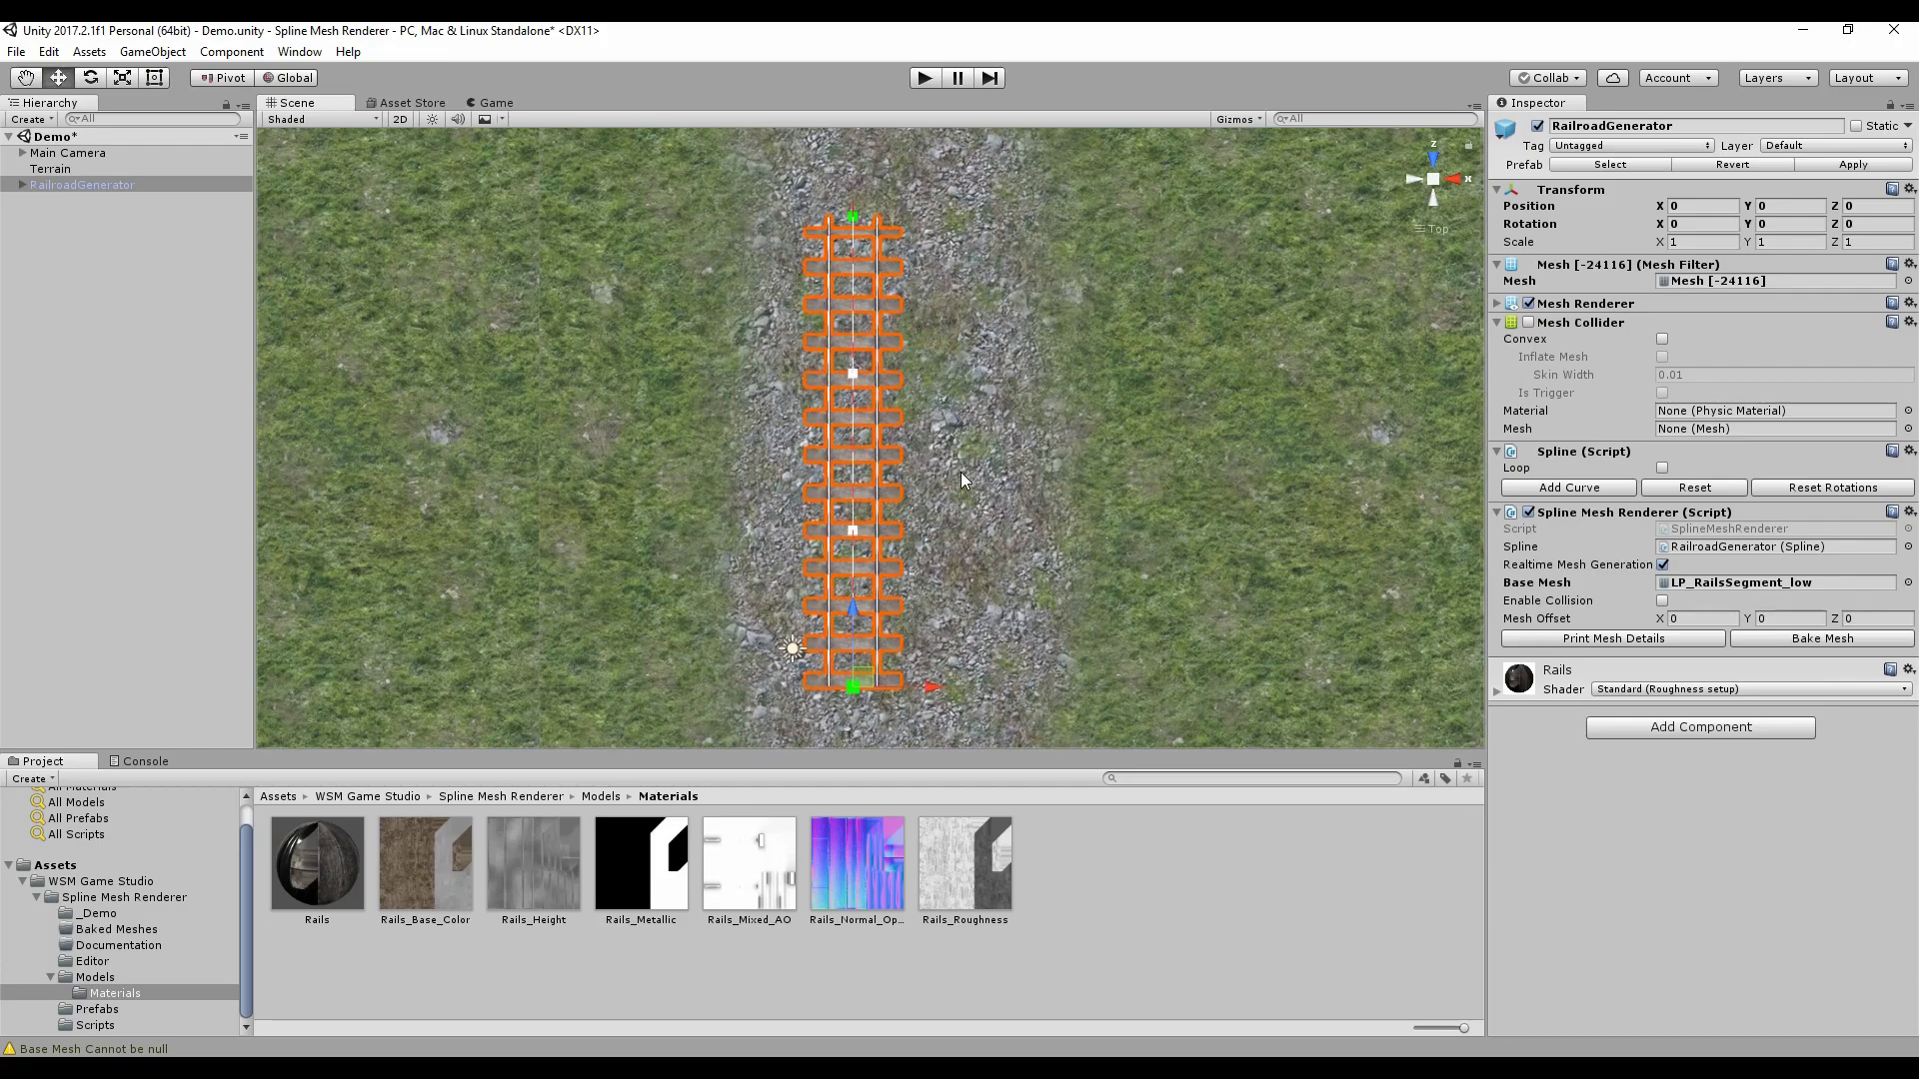
{"action": "left_click", "coordinate": [854, 374]}
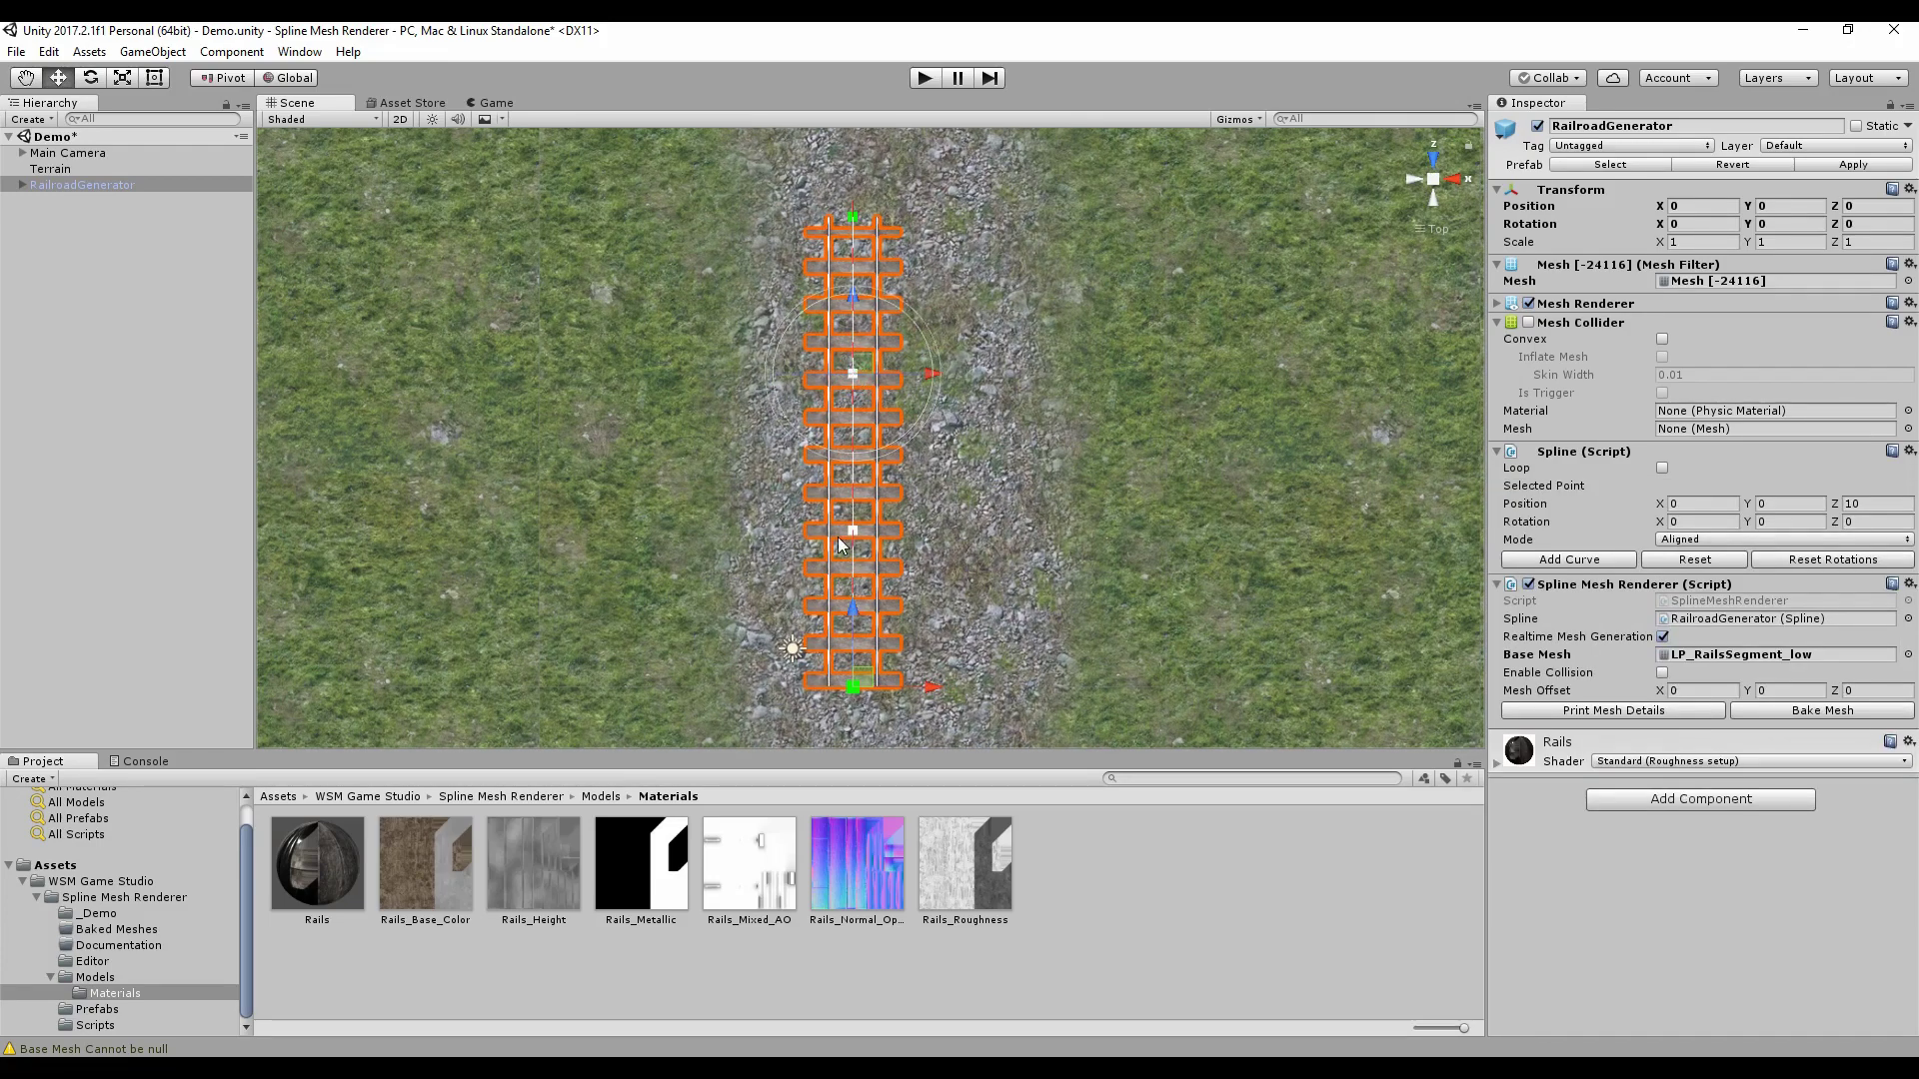
{"action": "left_click", "coordinate": [851, 692]}
{"action": "left_click", "coordinate": [851, 685]}
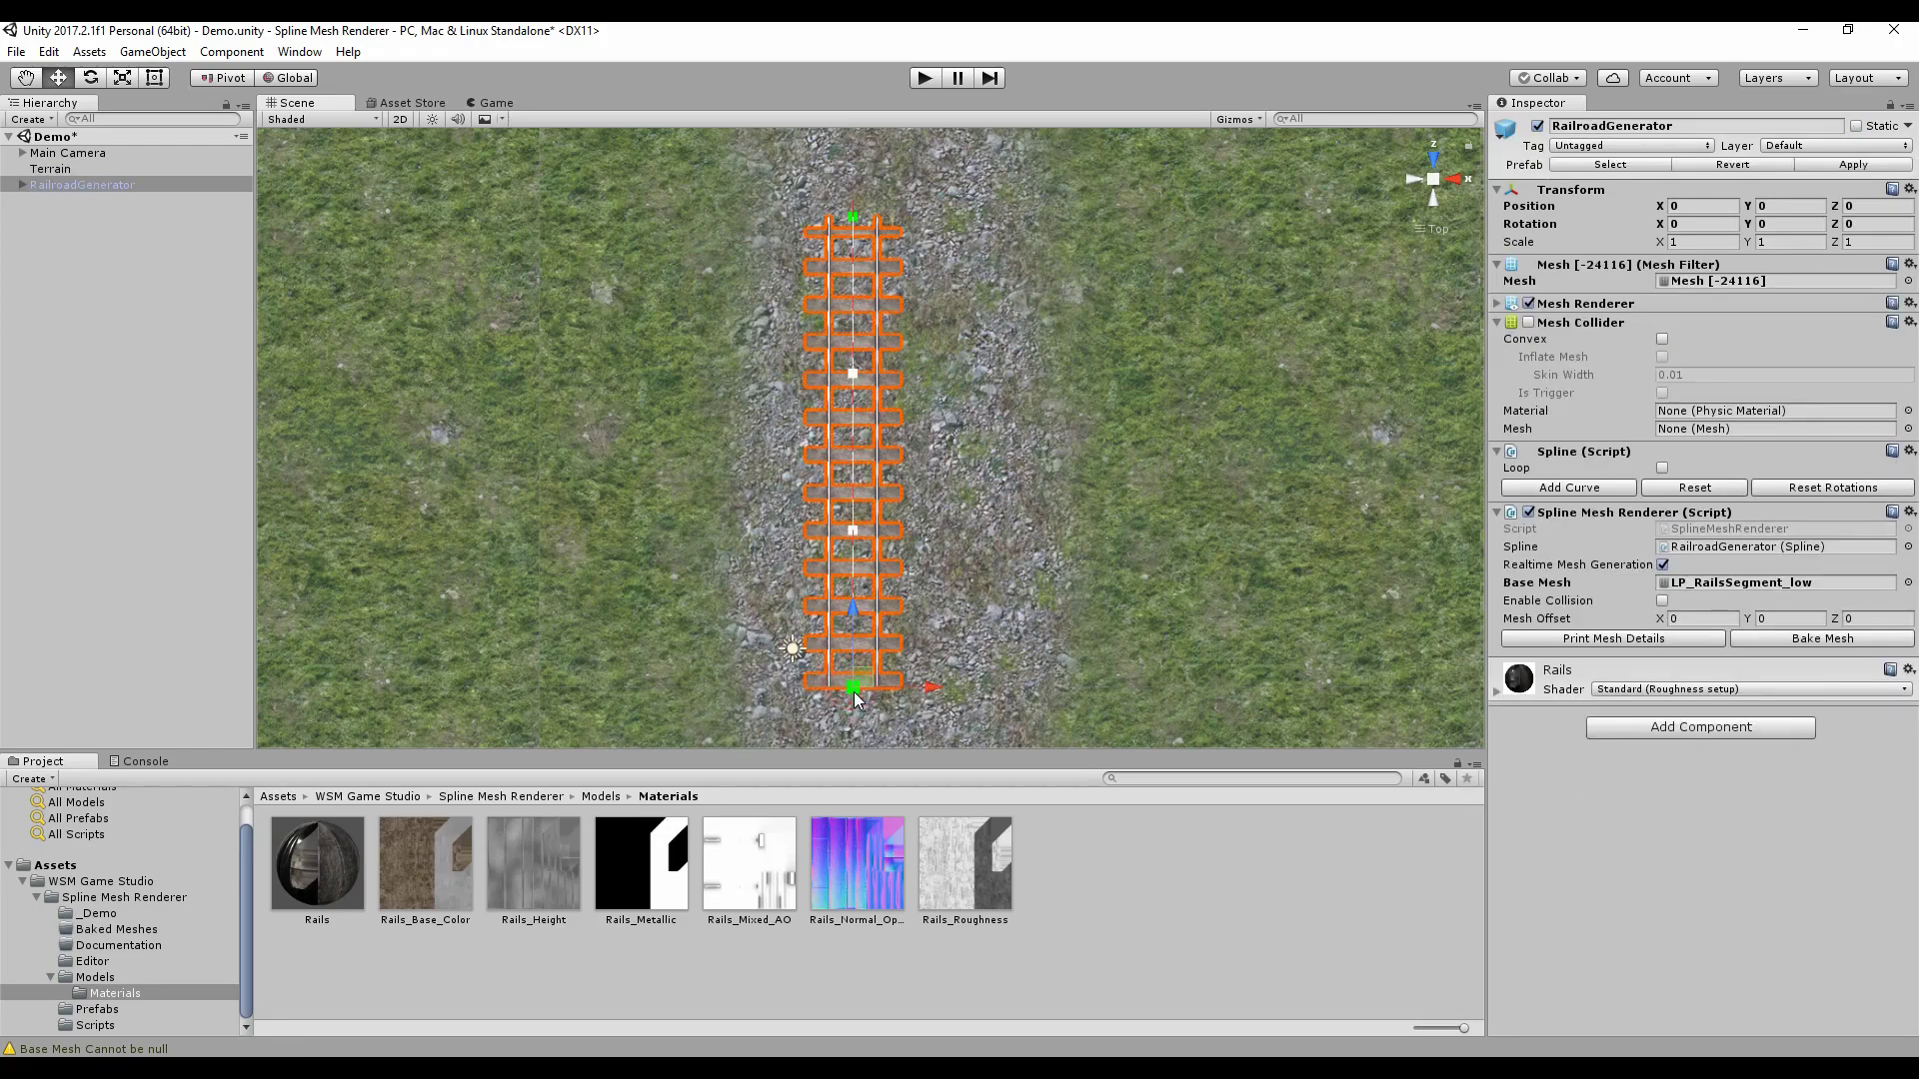
{"action": "left_click", "coordinate": [852, 217]}
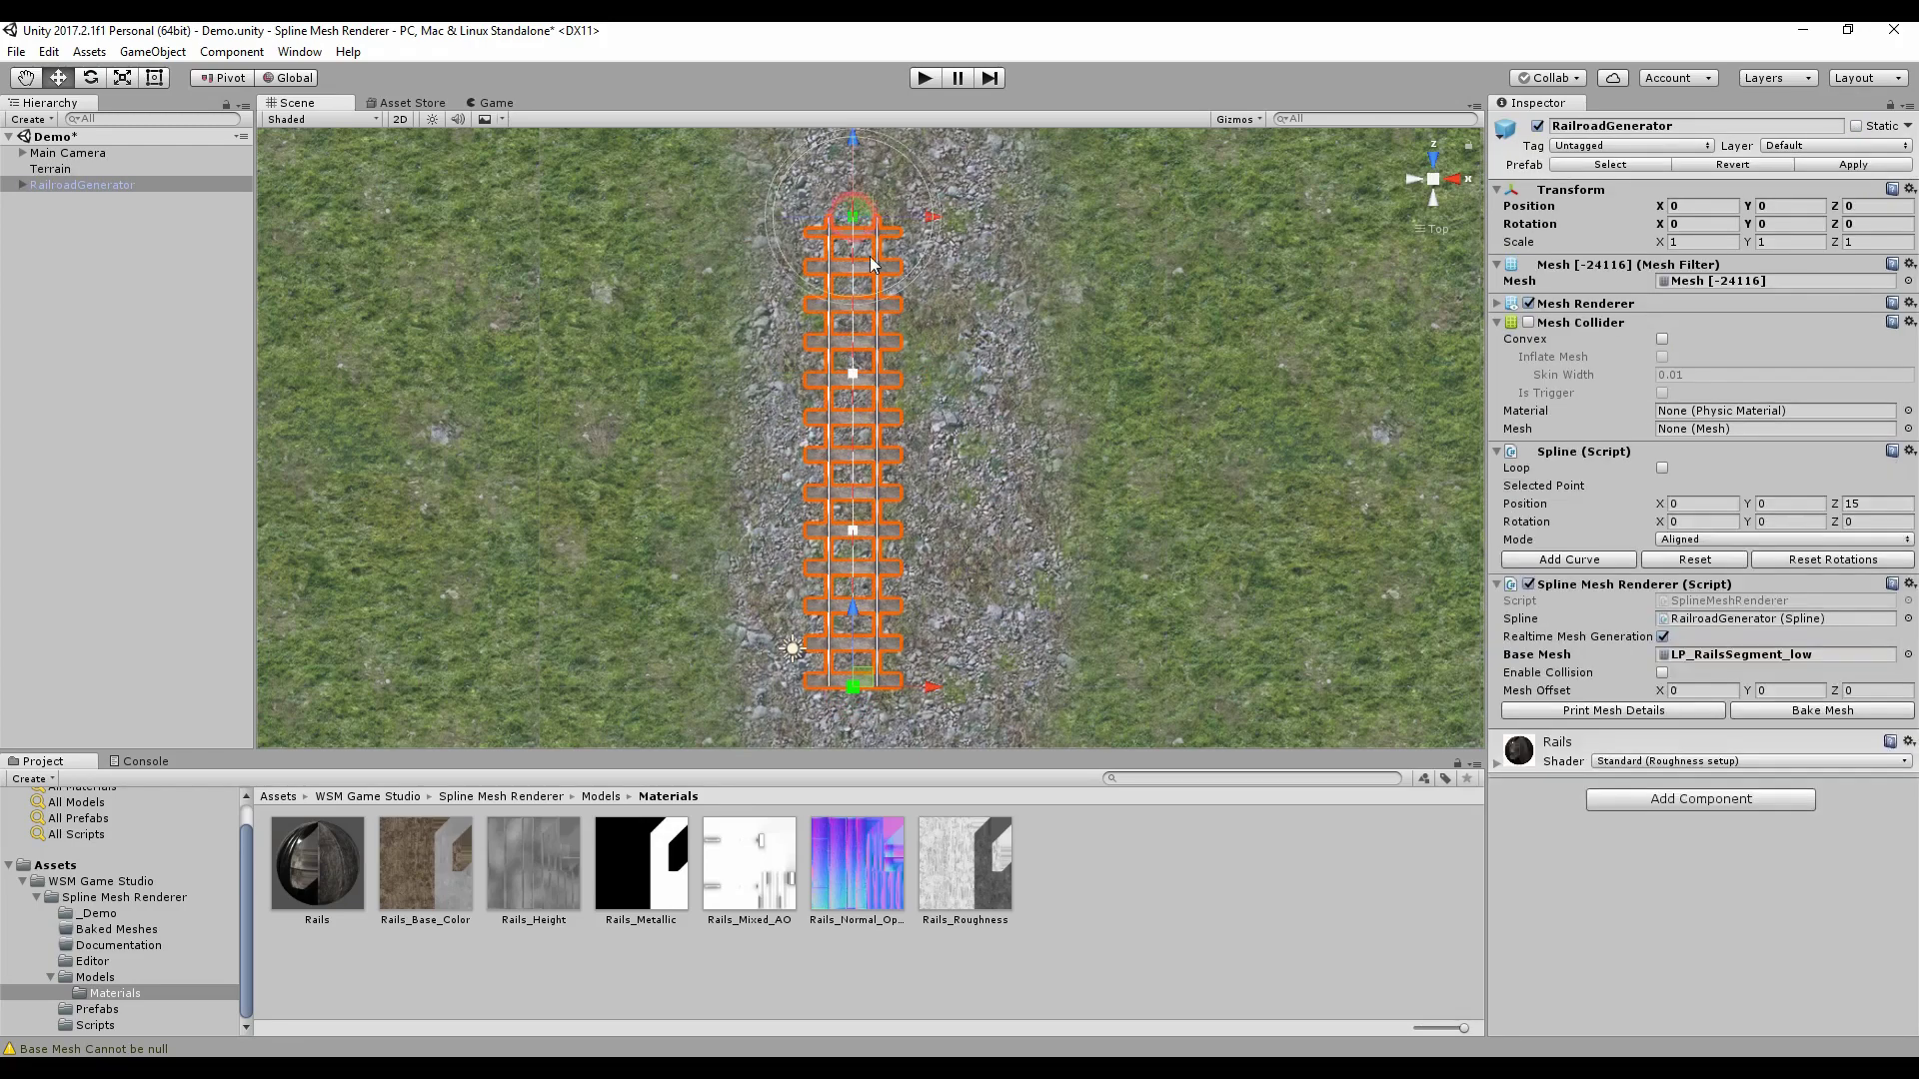
{"action": "left_click", "coordinate": [855, 375]}
{"action": "left_click", "coordinate": [854, 532]}
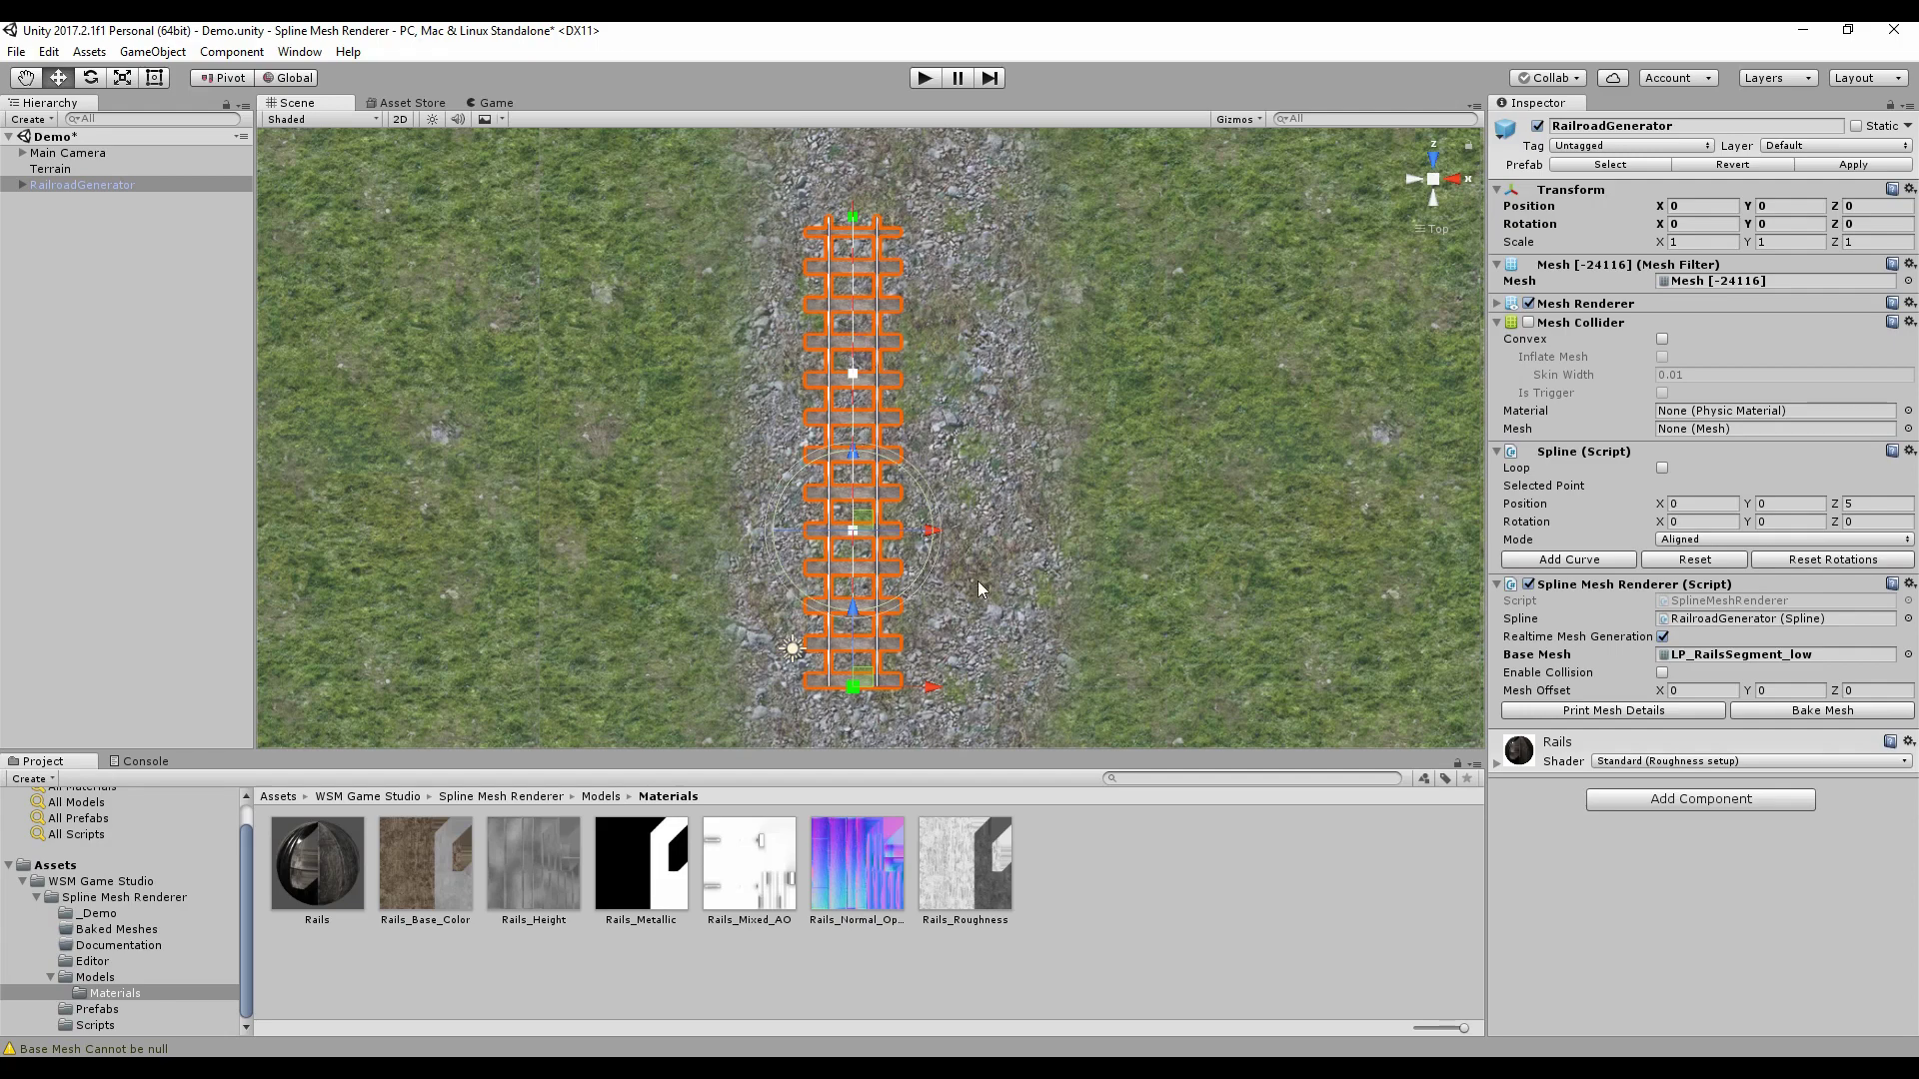
- Bend the track by moving the two middle handles to about X 4.55 and X -2.86, and reset the spline
{"action": "scroll", "coordinate": [977, 580], "scroll_direction": "up", "scroll_amount": 2}
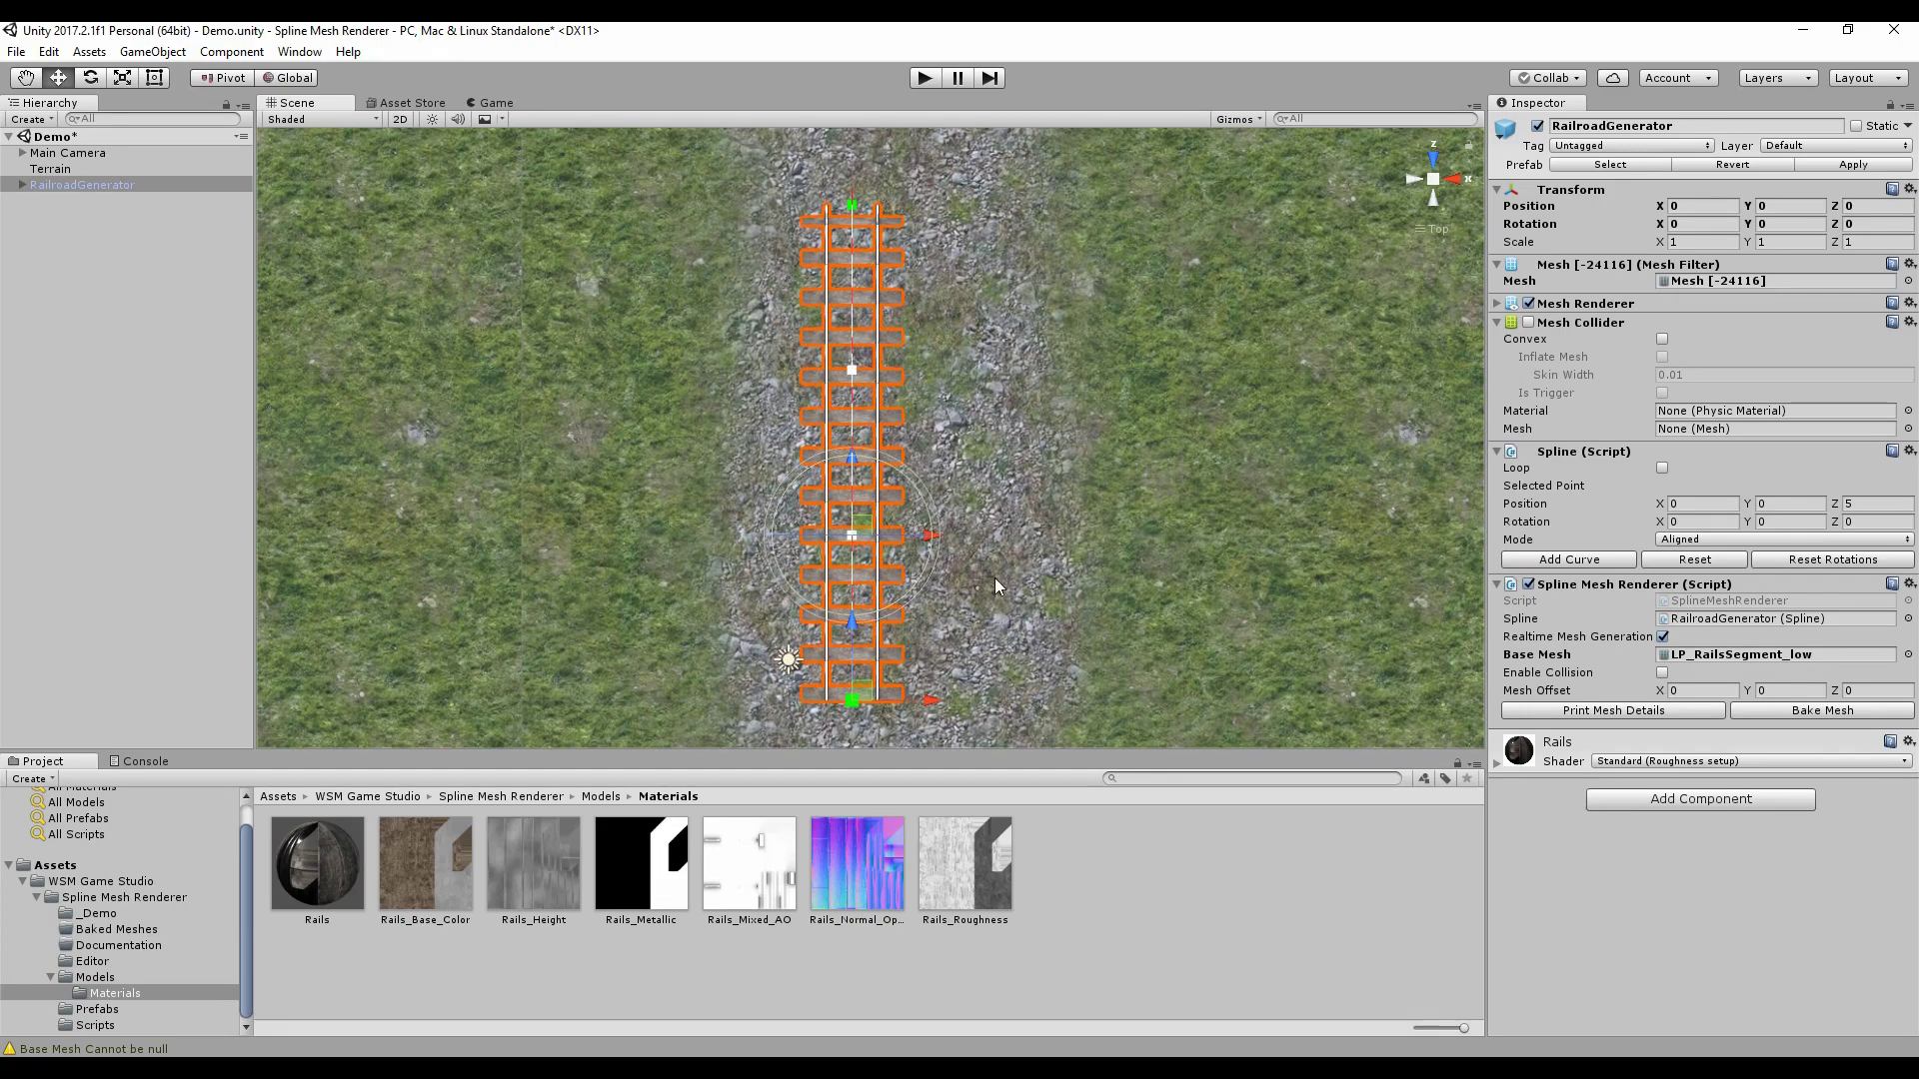
{"action": "scroll", "coordinate": [933, 554], "scroll_direction": "up", "scroll_amount": 1}
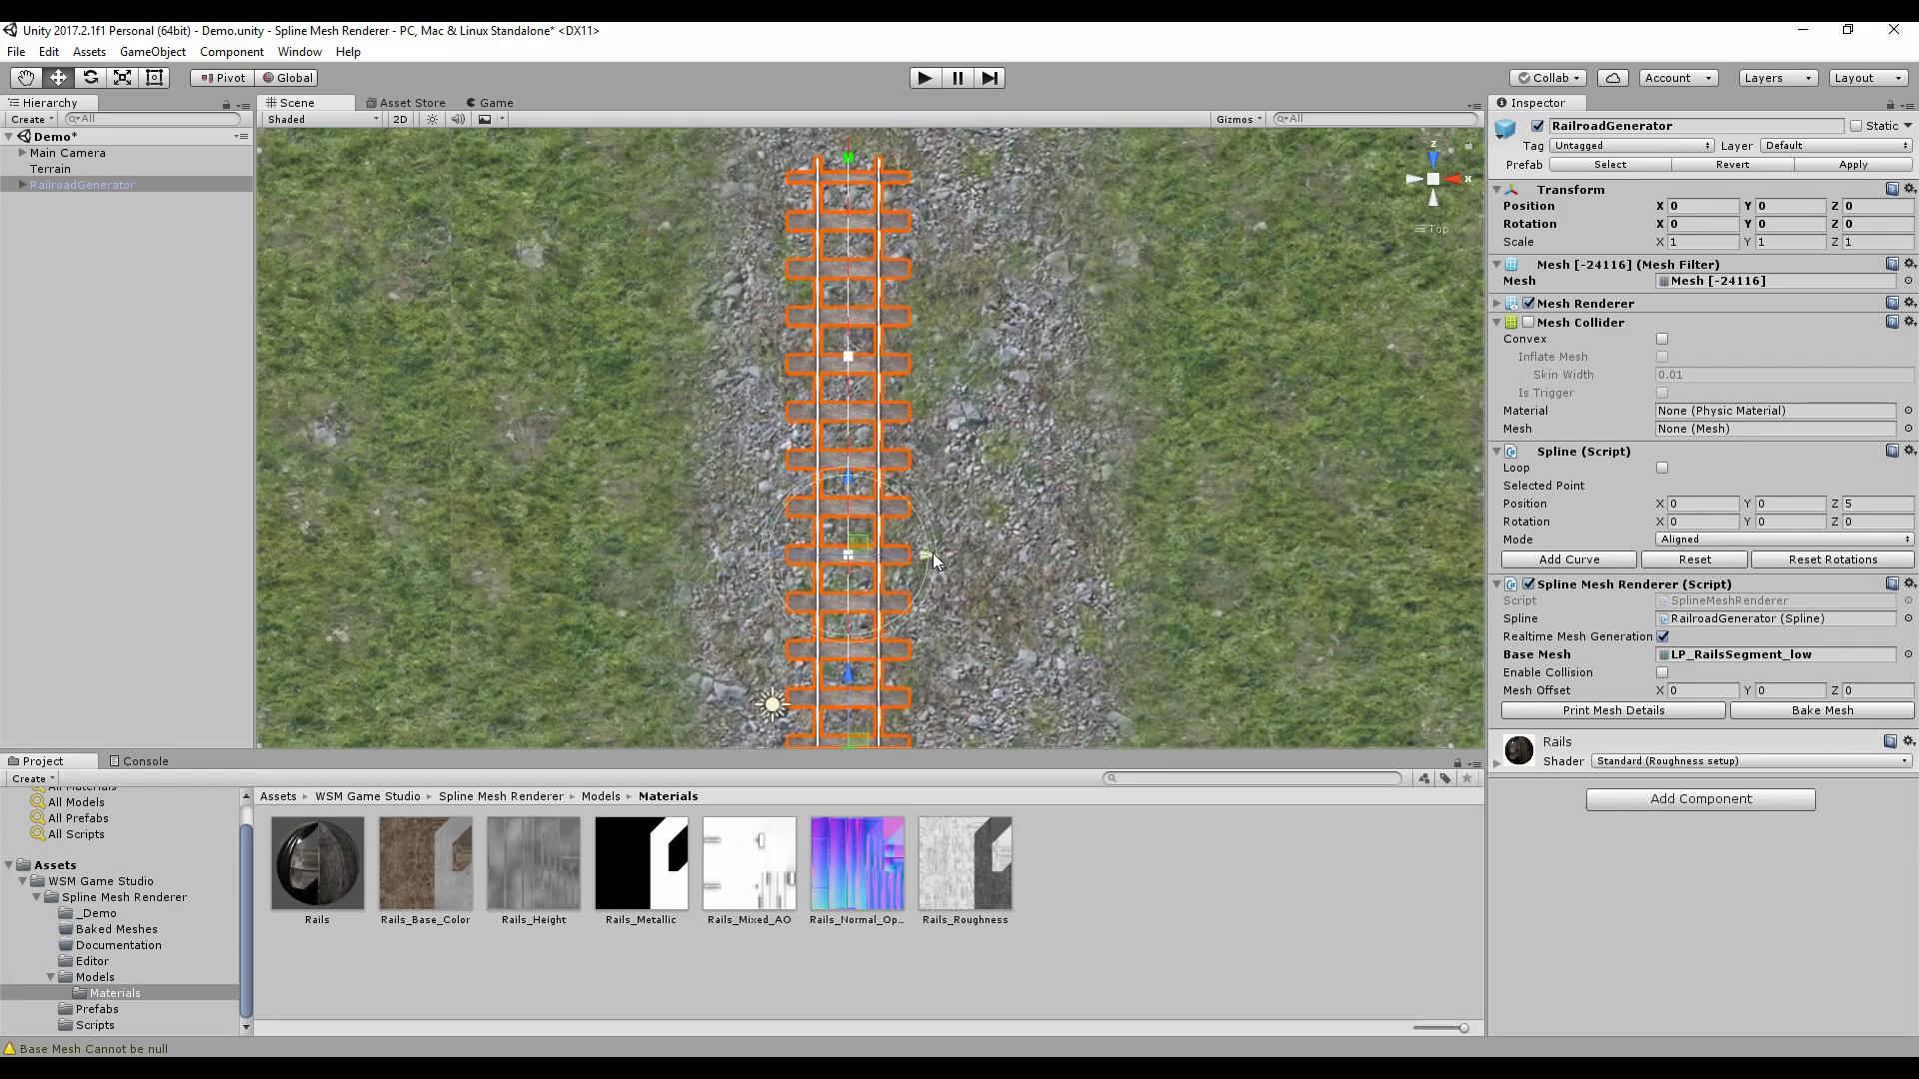
{"action": "scroll", "coordinate": [933, 578], "scroll_direction": "up", "scroll_amount": 1}
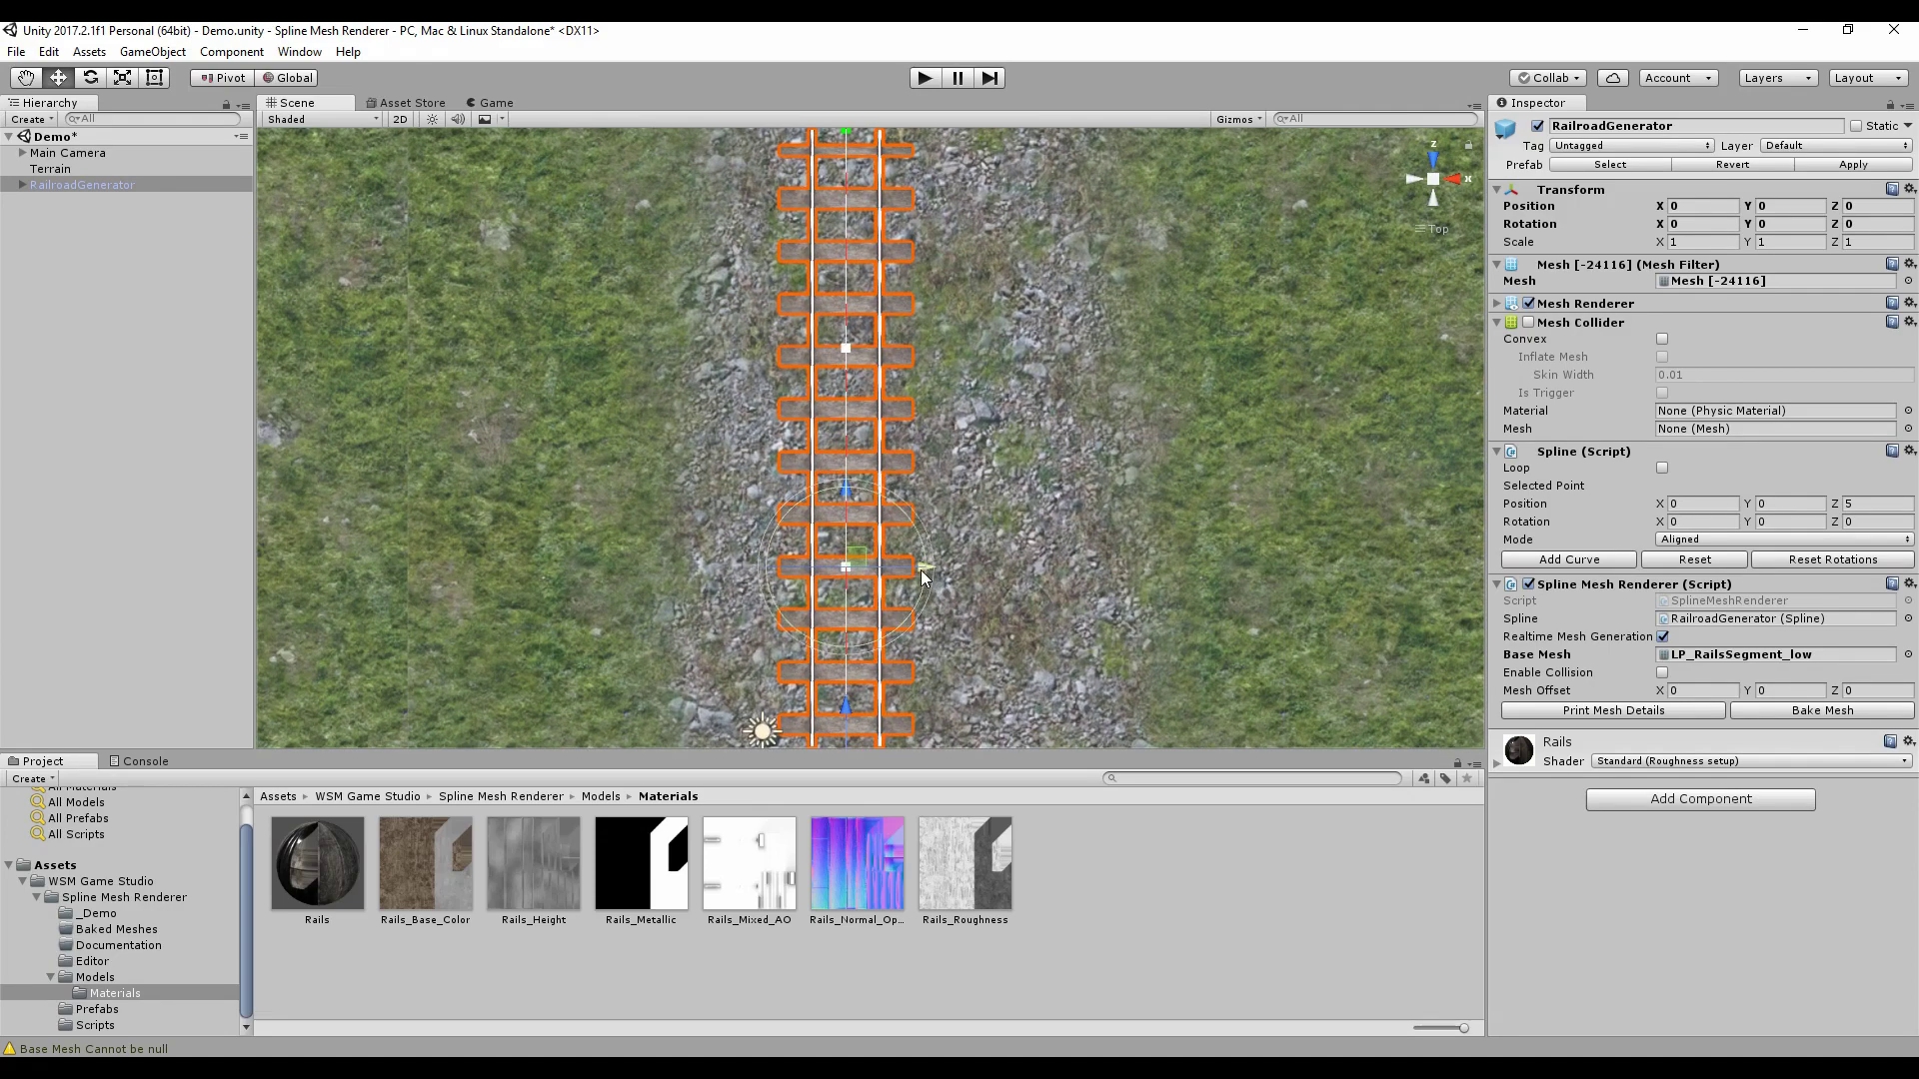
{"action": "left_click_drag", "start_coordinate": [920, 570], "coordinate": [1106, 582]}
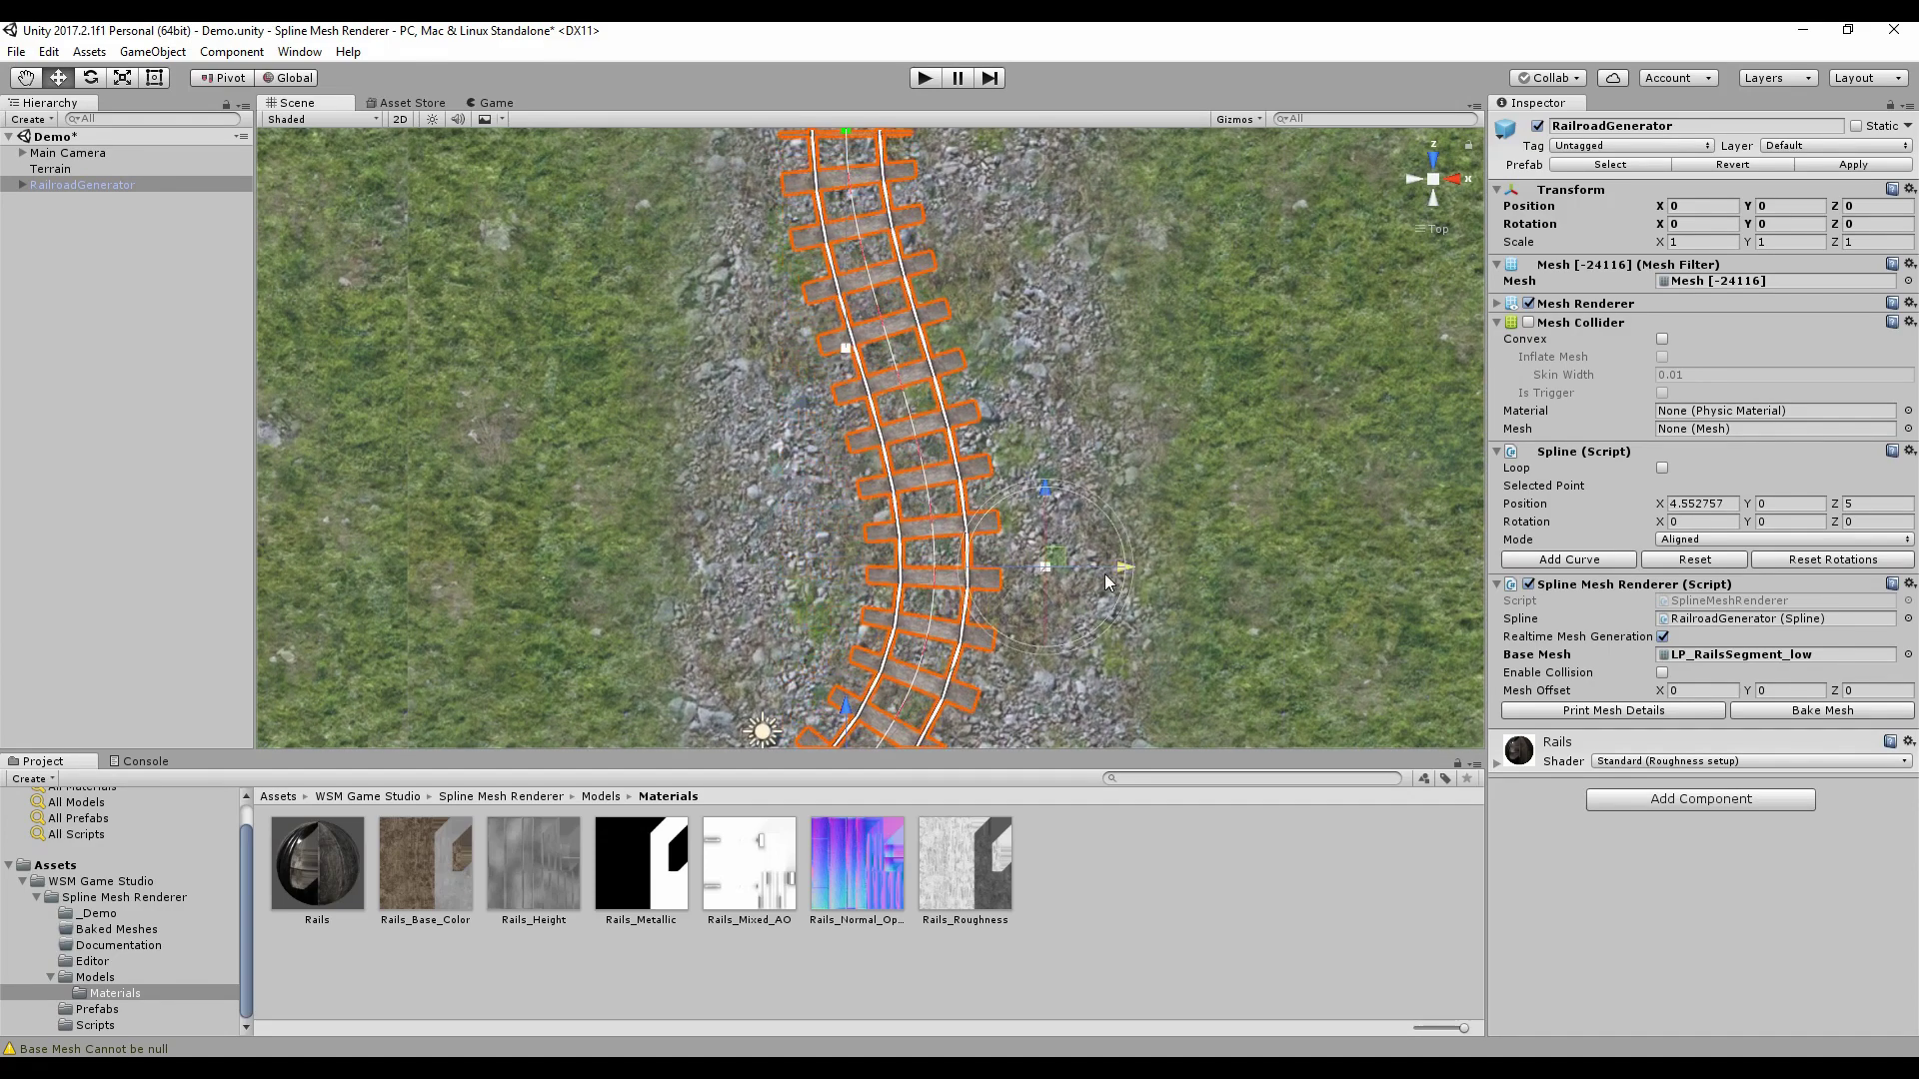
{"action": "scroll", "coordinate": [1107, 581], "scroll_direction": "down", "scroll_amount": 3}
{"action": "left_click", "coordinate": [854, 383]}
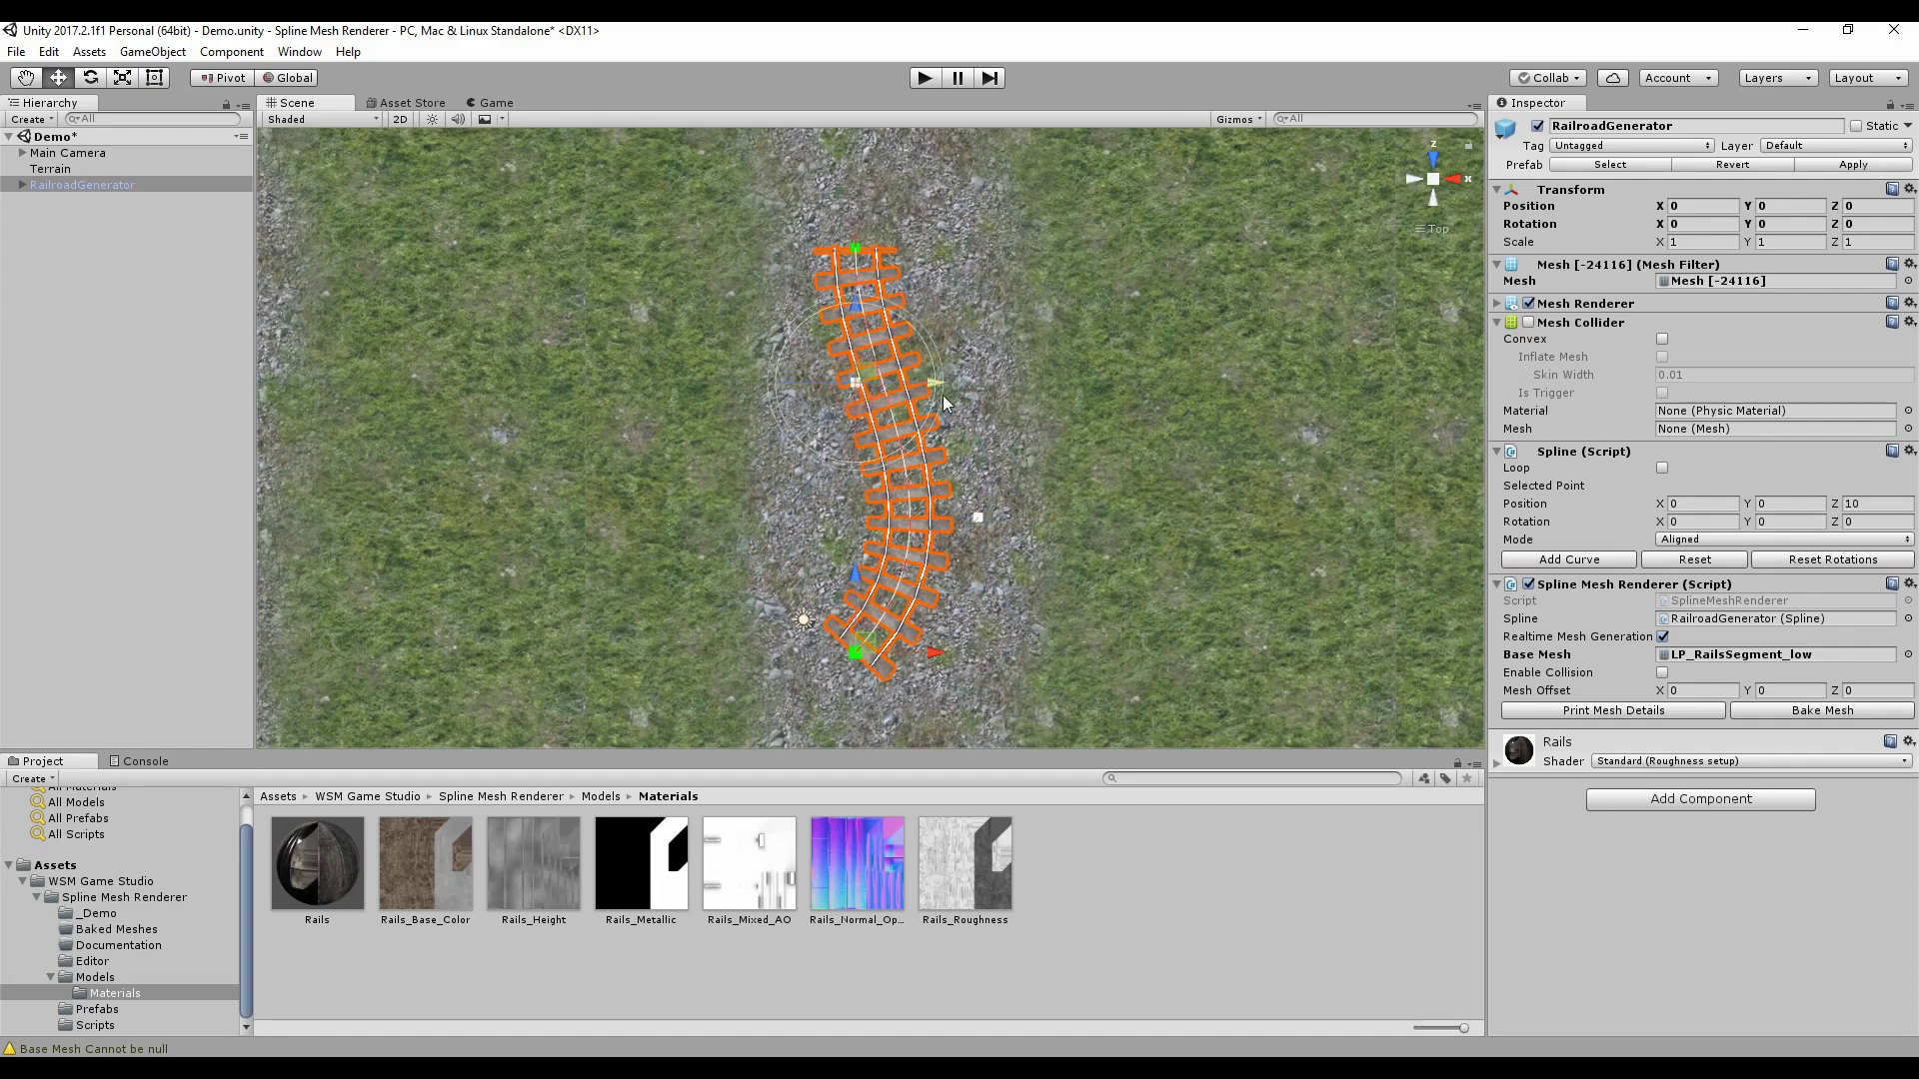
{"action": "left_click_drag", "start_coordinate": [930, 390], "coordinate": [857, 418]}
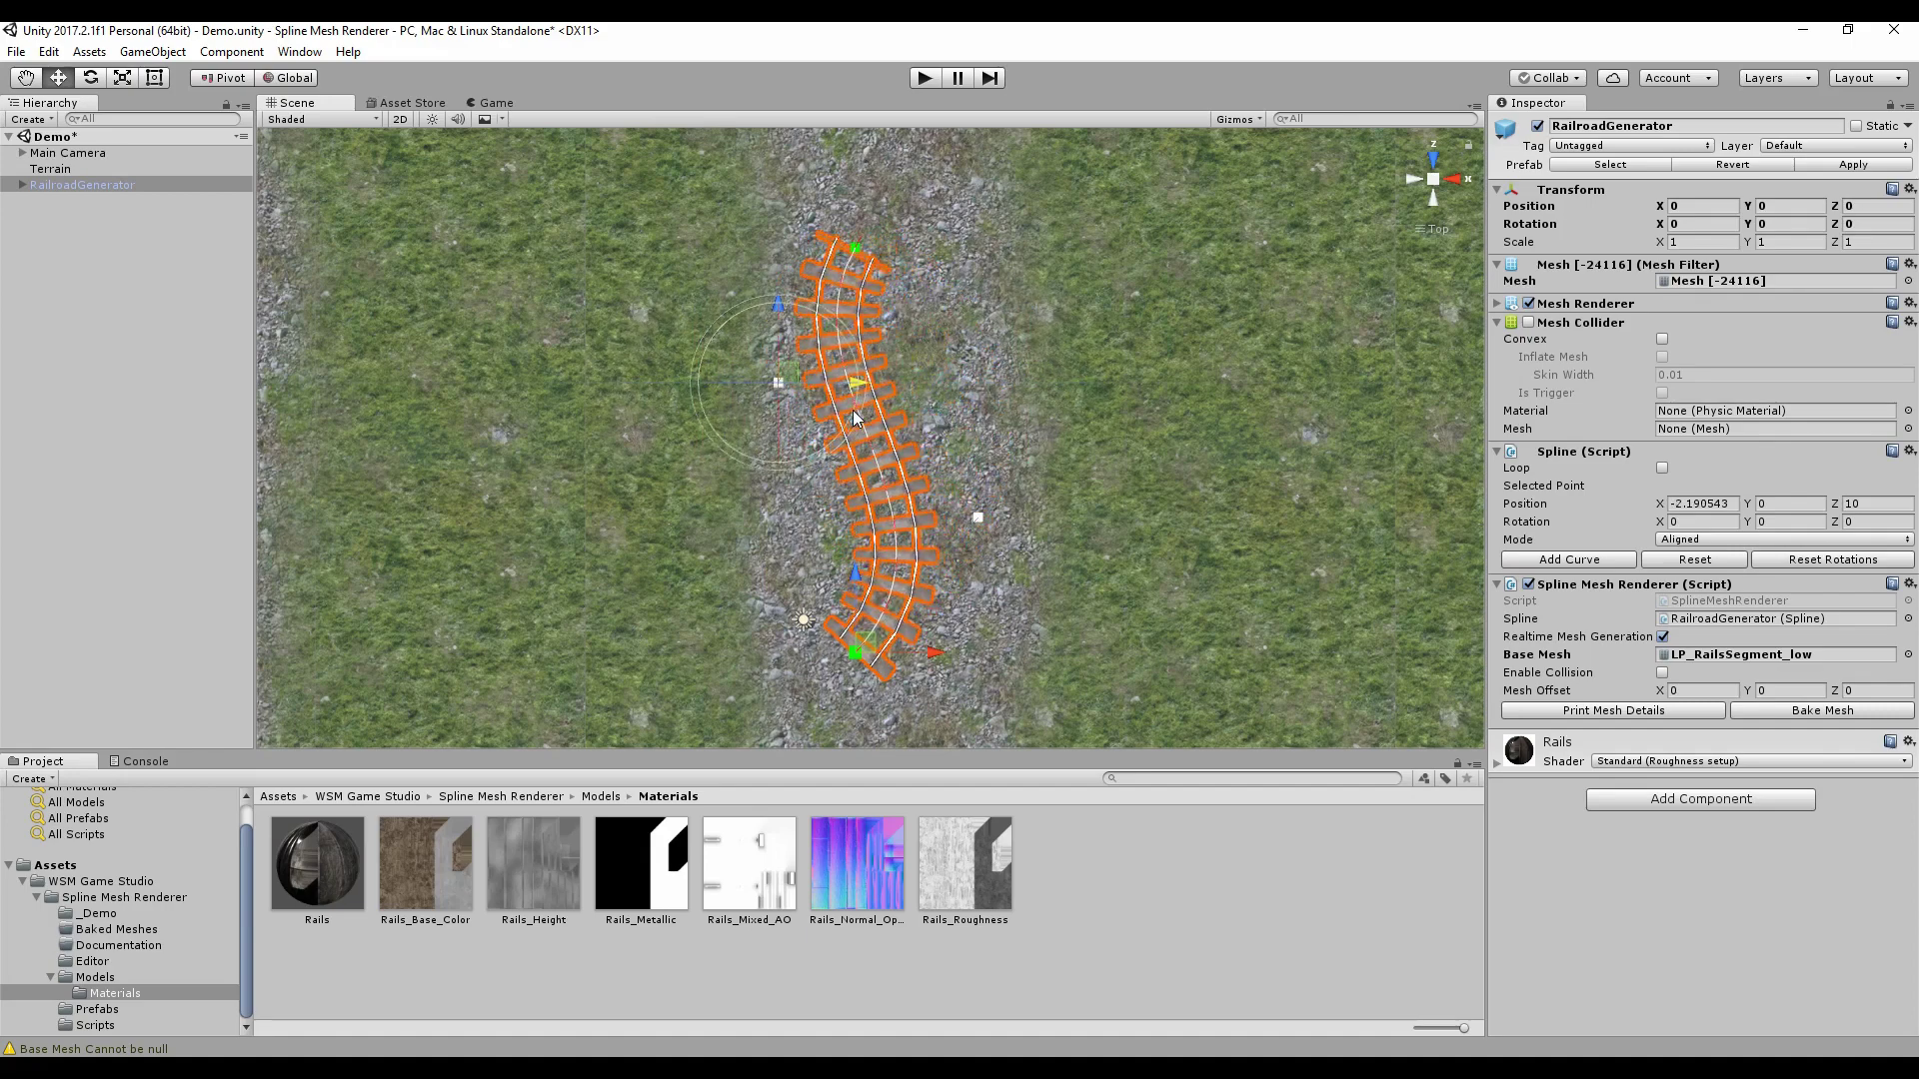
{"action": "scroll", "coordinate": [866, 418], "scroll_direction": "up", "scroll_amount": 2}
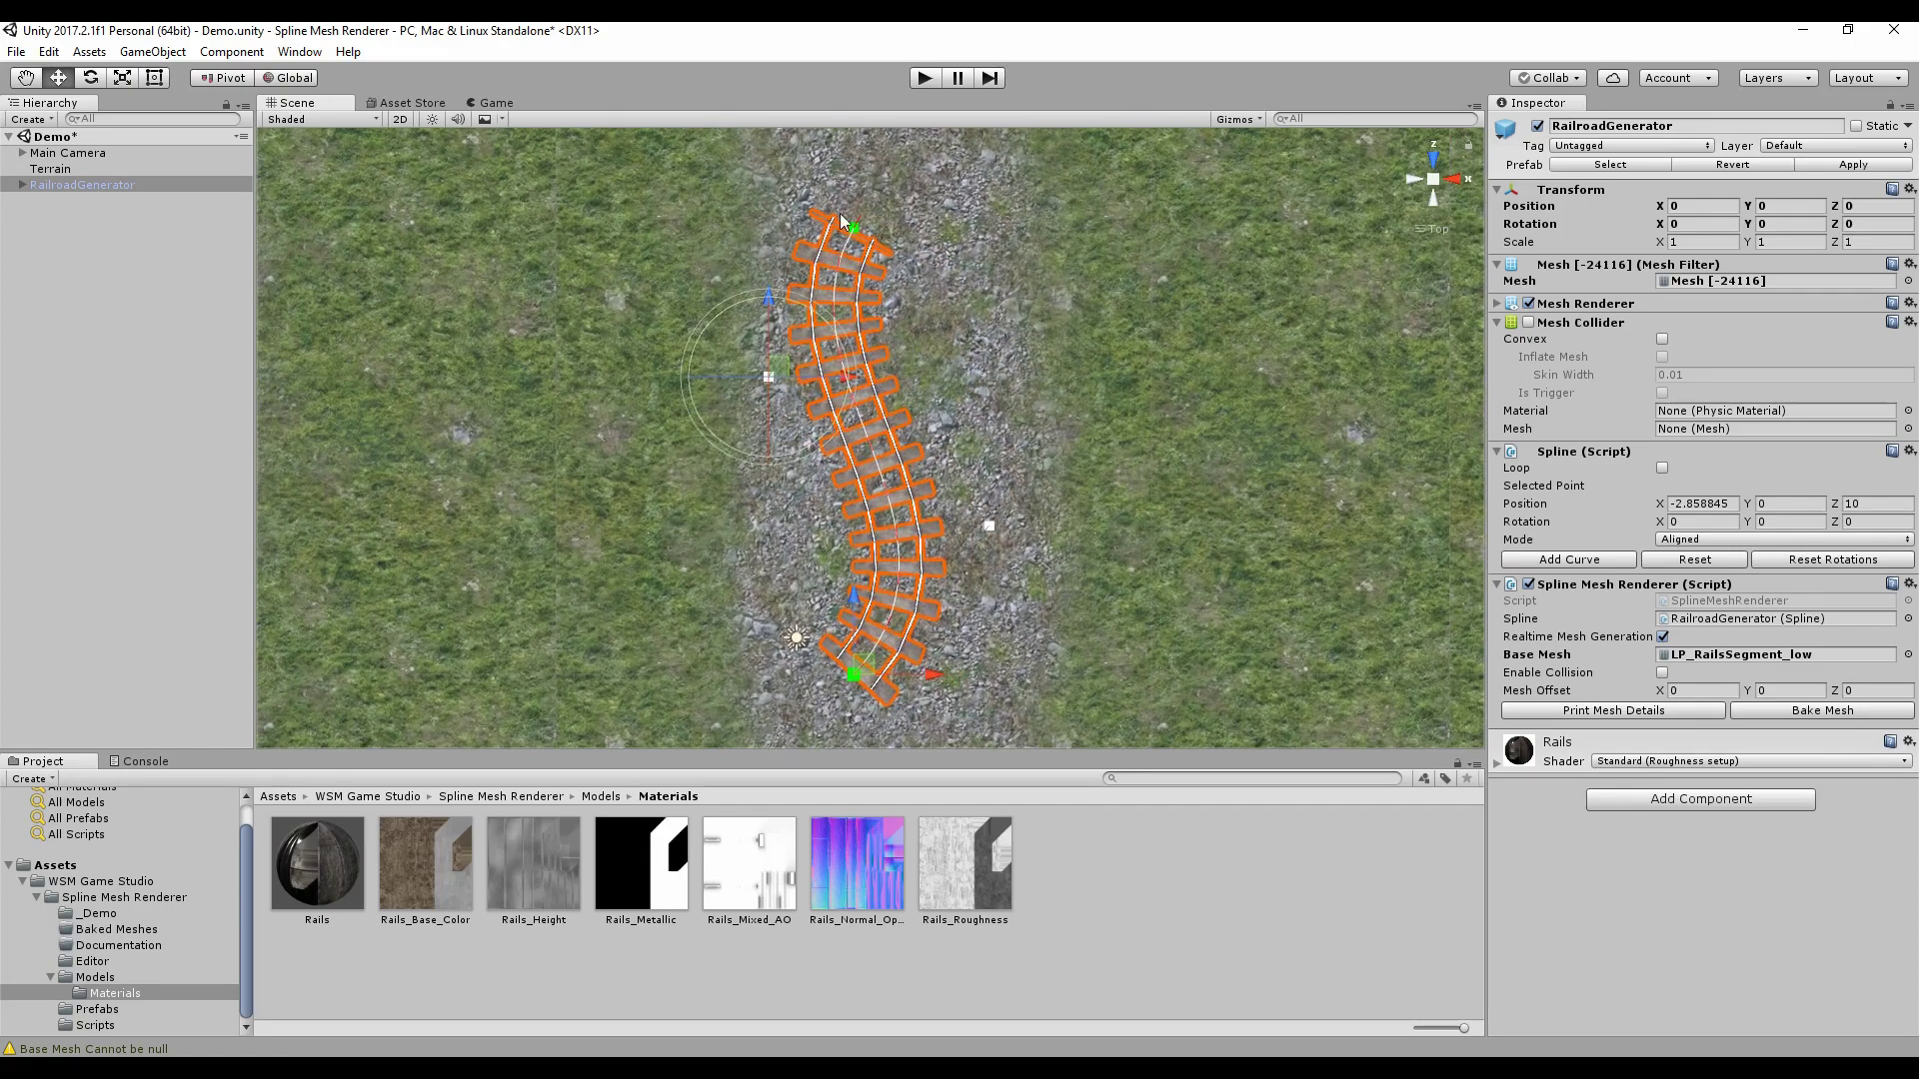
{"action": "left_click", "coordinate": [1677, 564]}
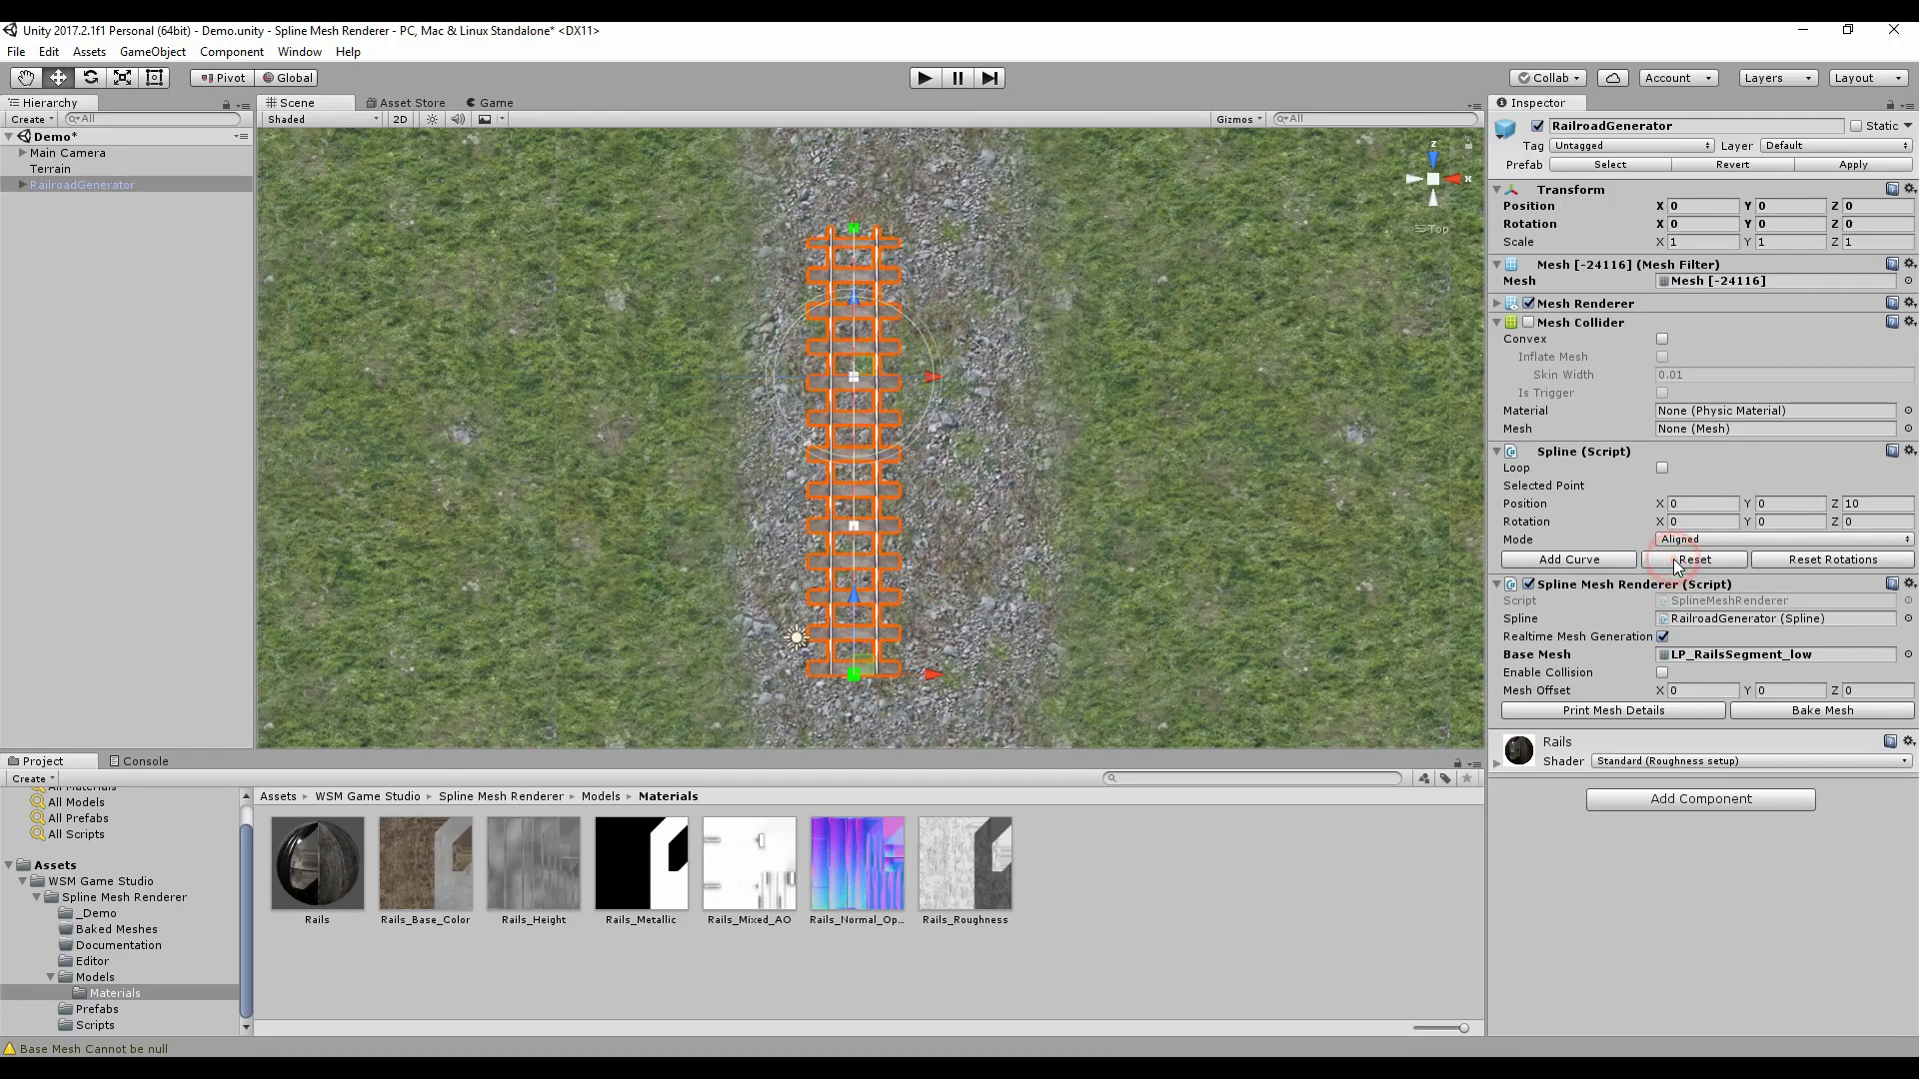
- Deactivate the Terrain object and frame the RailroadGenerator track in the scene
{"action": "scroll", "coordinate": [950, 439], "scroll_direction": "down", "scroll_amount": 3}
{"action": "scroll", "coordinate": [949, 440], "scroll_direction": "up", "scroll_amount": 3}
{"action": "middle_click_drag", "start_coordinate": [955, 440], "coordinate": [976, 457]}
{"action": "left_click_drag", "start_coordinate": [976, 458], "coordinate": [897, 568], "text": "alt"}
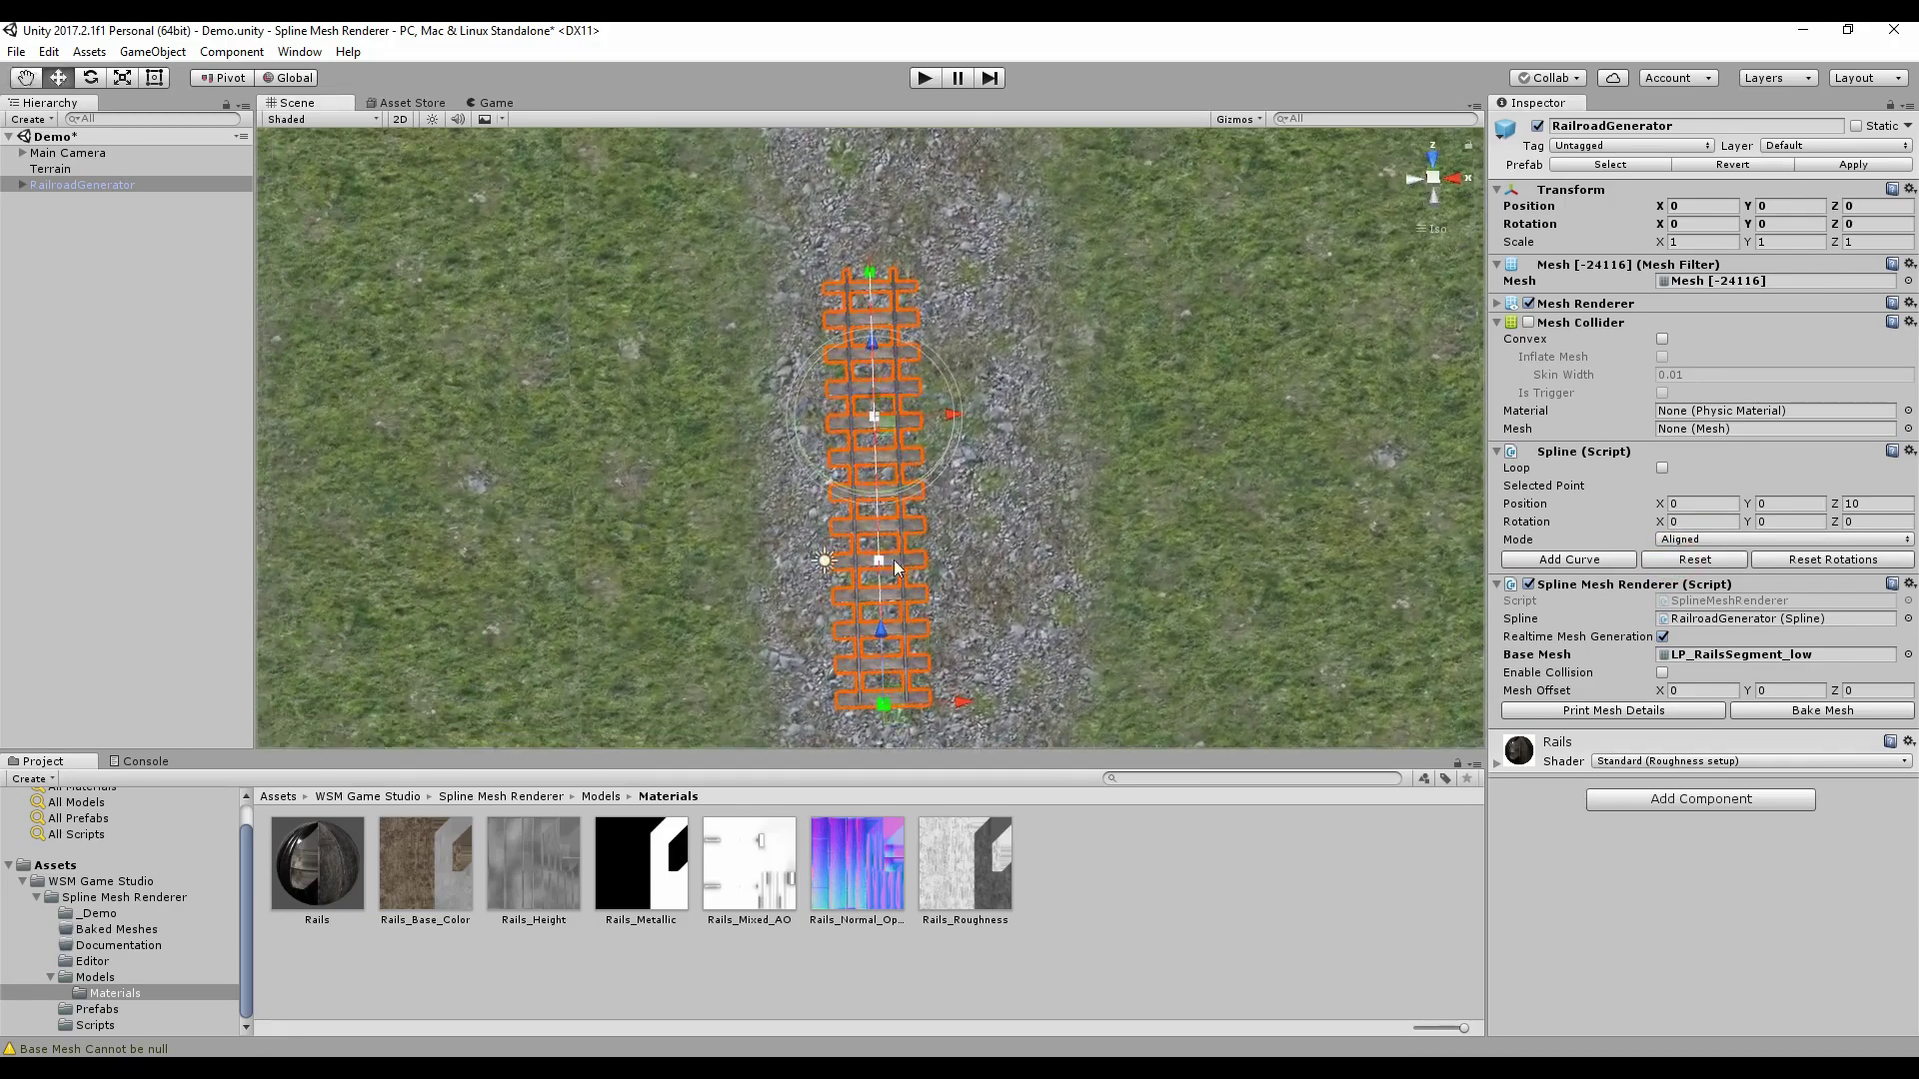
{"action": "scroll", "coordinate": [896, 568], "scroll_direction": "down", "scroll_amount": 2}
{"action": "scroll", "coordinate": [907, 536], "scroll_direction": "up", "scroll_amount": 2}
{"action": "middle_click_drag", "start_coordinate": [961, 569], "coordinate": [968, 492]}
{"action": "left_click_drag", "start_coordinate": [911, 505], "coordinate": [1061, 328], "text": "alt"}
{"action": "scroll", "coordinate": [971, 518], "scroll_direction": "up", "scroll_amount": 3}
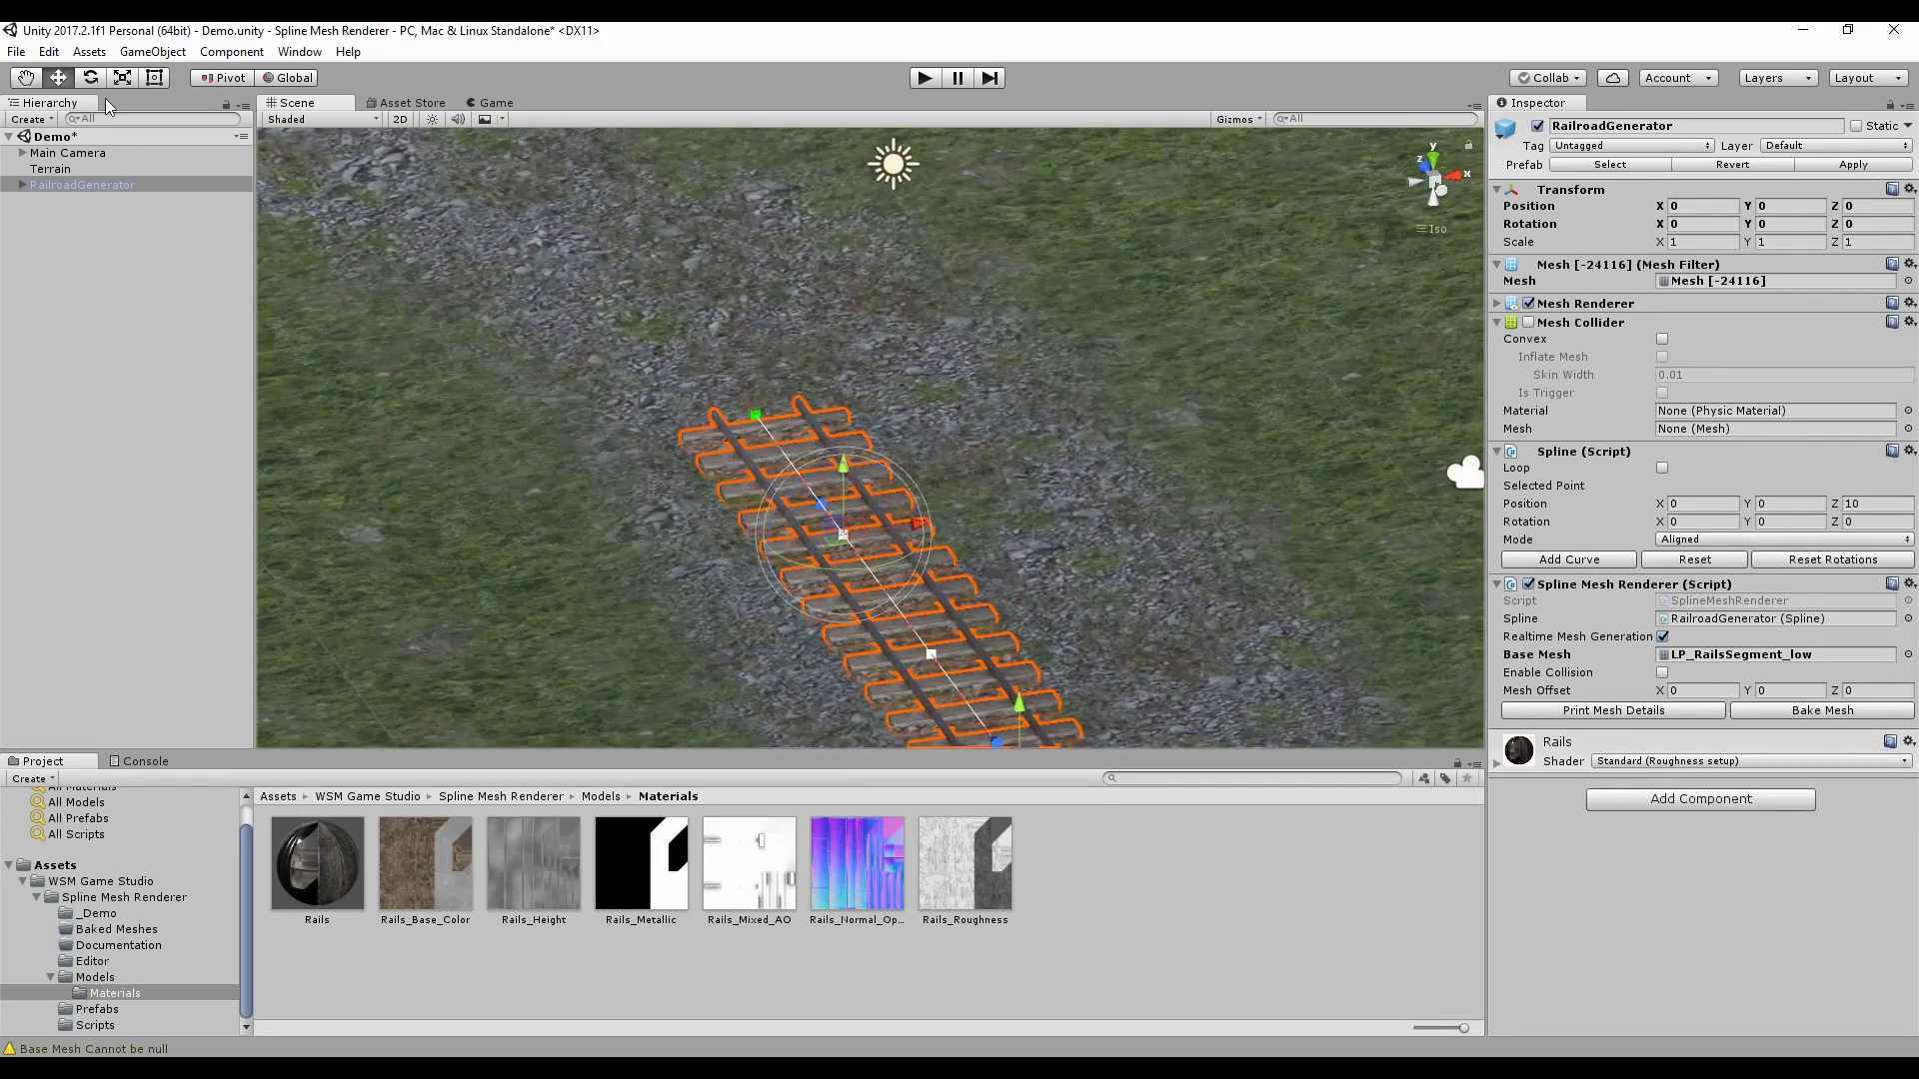
{"action": "left_click", "coordinate": [54, 170]}
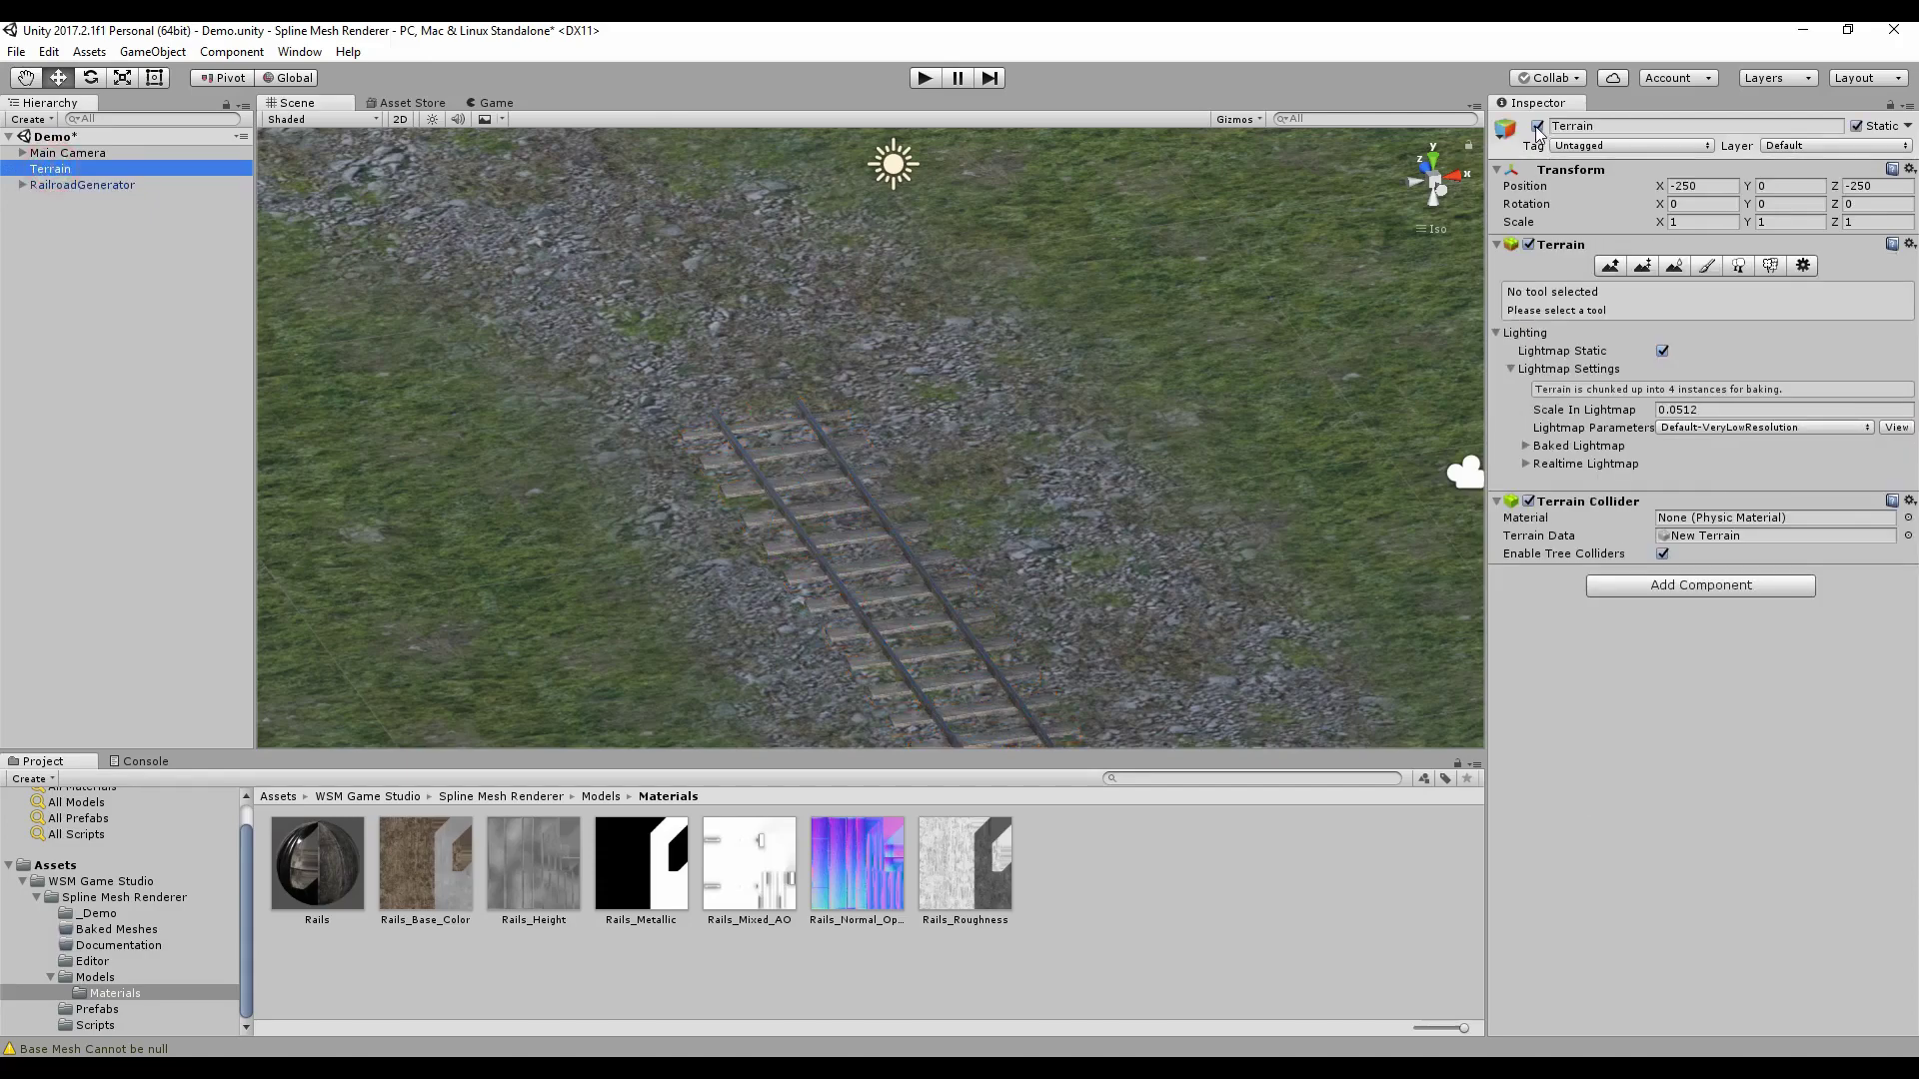
{"action": "left_click", "coordinate": [1537, 126]}
{"action": "left_click", "coordinate": [866, 536]}
{"action": "key", "text": "f"}
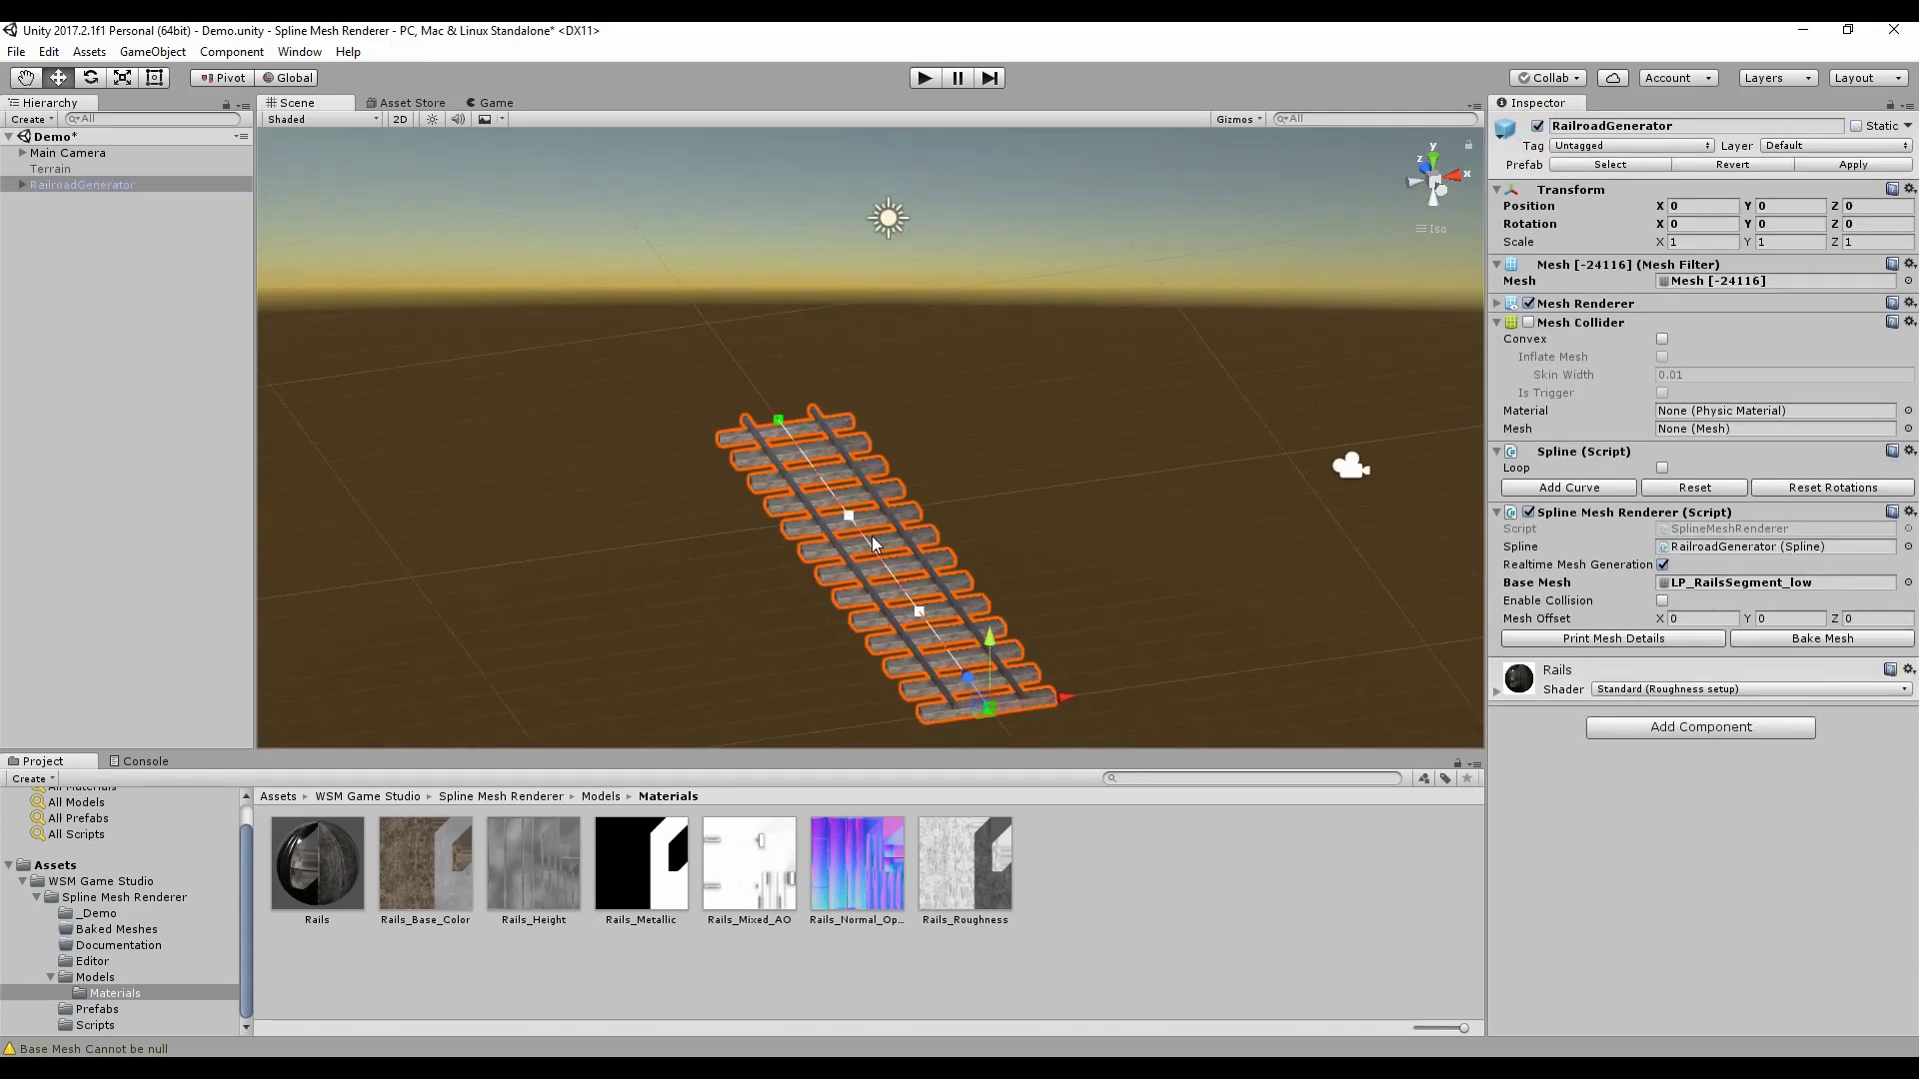
{"action": "scroll", "coordinate": [951, 435], "scroll_direction": "up", "scroll_amount": 2}
{"action": "scroll", "coordinate": [951, 442], "scroll_direction": "up", "scroll_amount": 2}
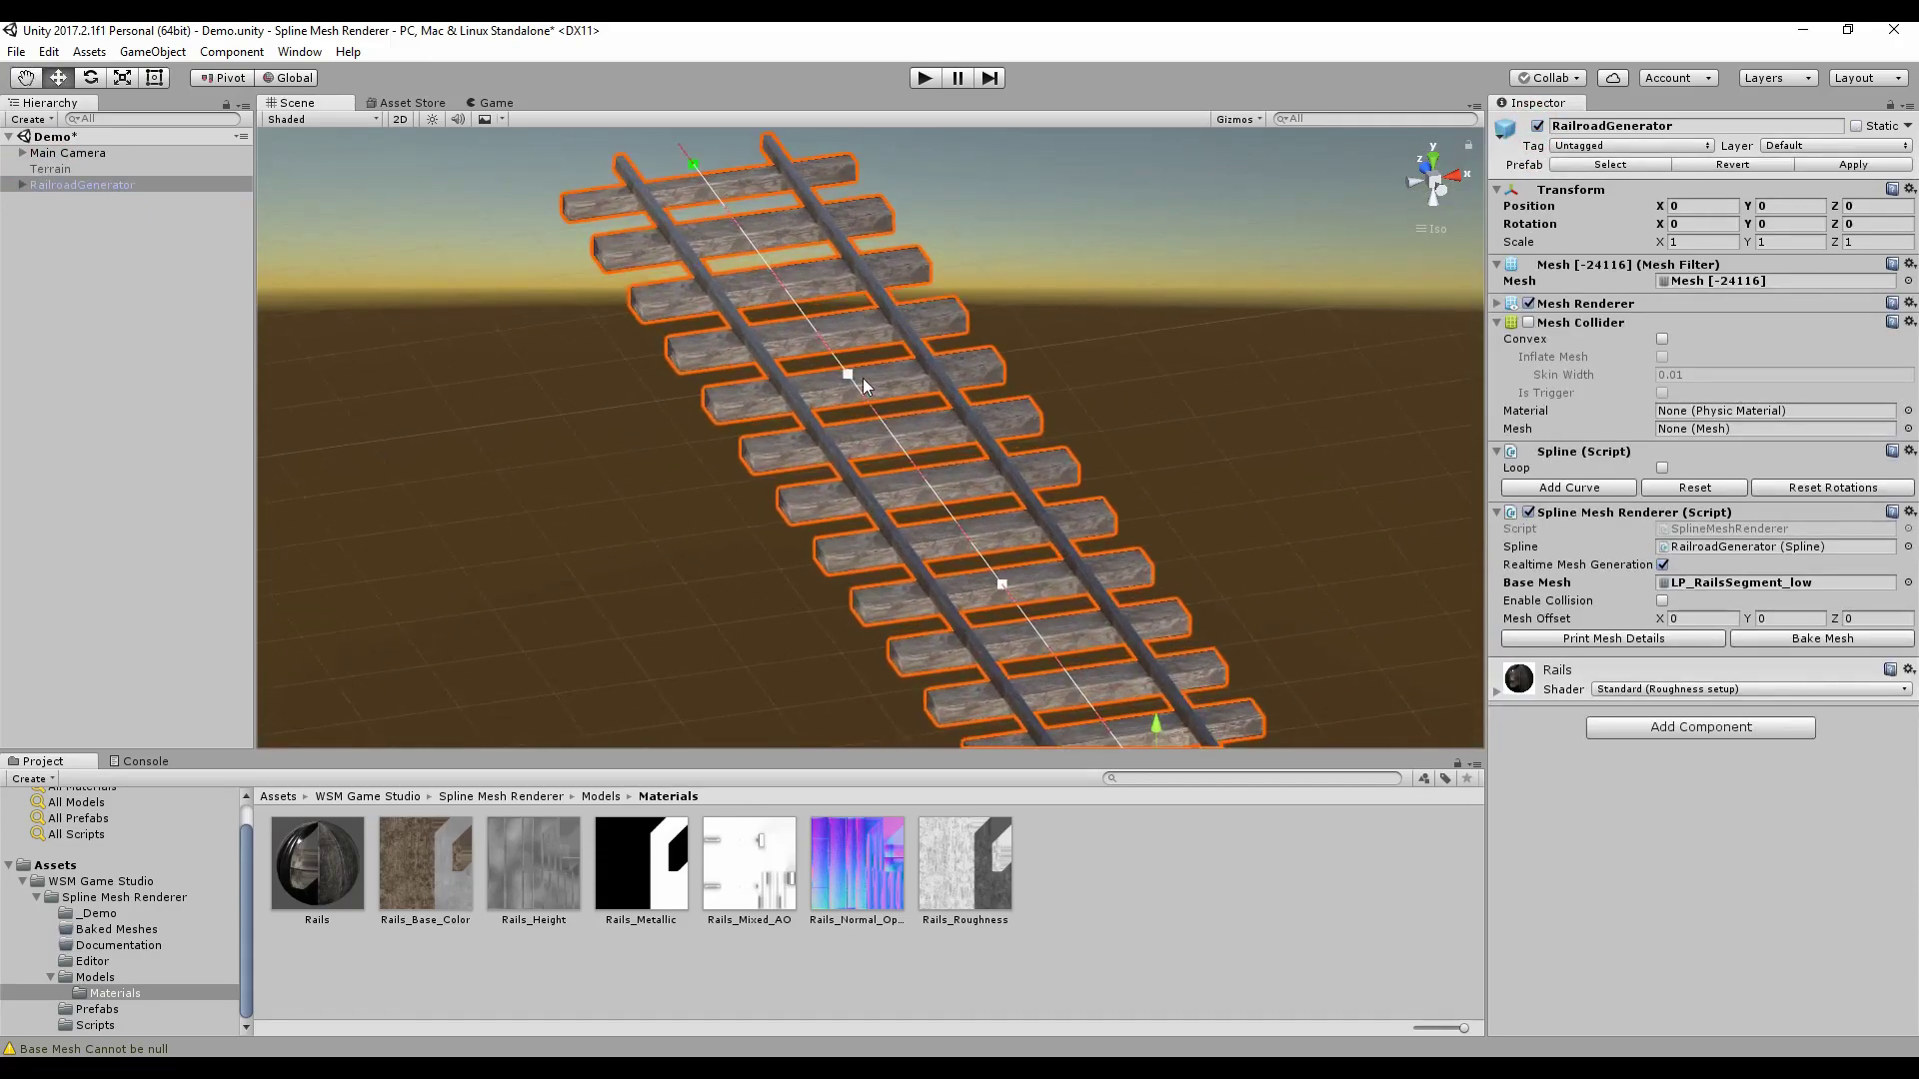
- Twist the track by rotating the spline handle at Z 5 to about 309.3 degrees around its Z axis
{"action": "left_click", "coordinate": [848, 372]}
{"action": "scroll", "coordinate": [851, 383], "scroll_direction": "up", "scroll_amount": 1}
{"action": "right_click_drag", "start_coordinate": [850, 383], "coordinate": [782, 358]}
{"action": "left_click_drag", "start_coordinate": [804, 352], "coordinate": [746, 441]}
{"action": "mouse_move", "coordinate": [927, 526]}
{"action": "right_mouse_down"}
{"action": "mouse_move", "coordinate": [957, 472]}
{"action": "mouse_move", "coordinate": [972, 524]}
{"action": "mouse_move", "coordinate": [916, 538]}
{"action": "right_mouse_up"}
{"action": "left_click", "coordinate": [1002, 518]}
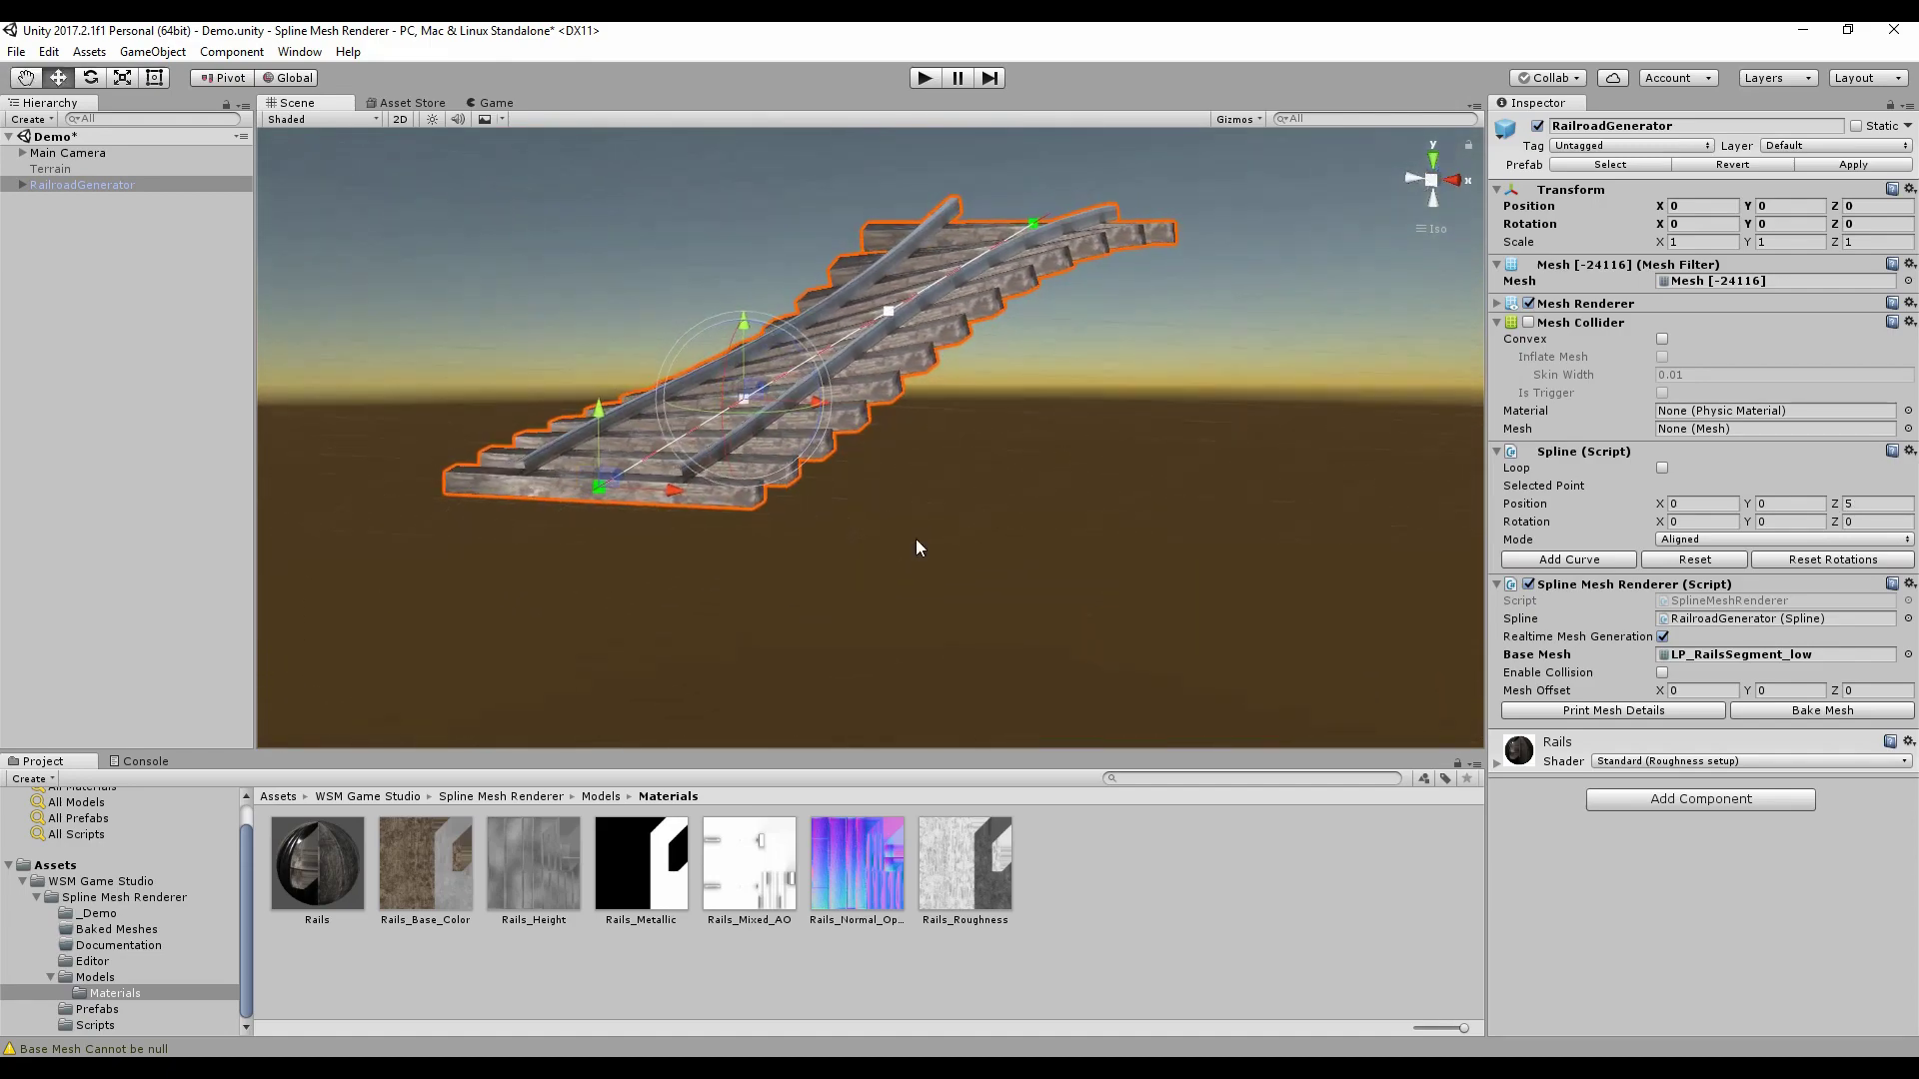
{"action": "left_click_drag", "start_coordinate": [793, 349], "coordinate": [878, 466]}
{"action": "scroll", "coordinate": [883, 463], "scroll_direction": "up", "scroll_amount": 2}
{"action": "right_click_drag", "start_coordinate": [883, 462], "coordinate": [613, 516]}
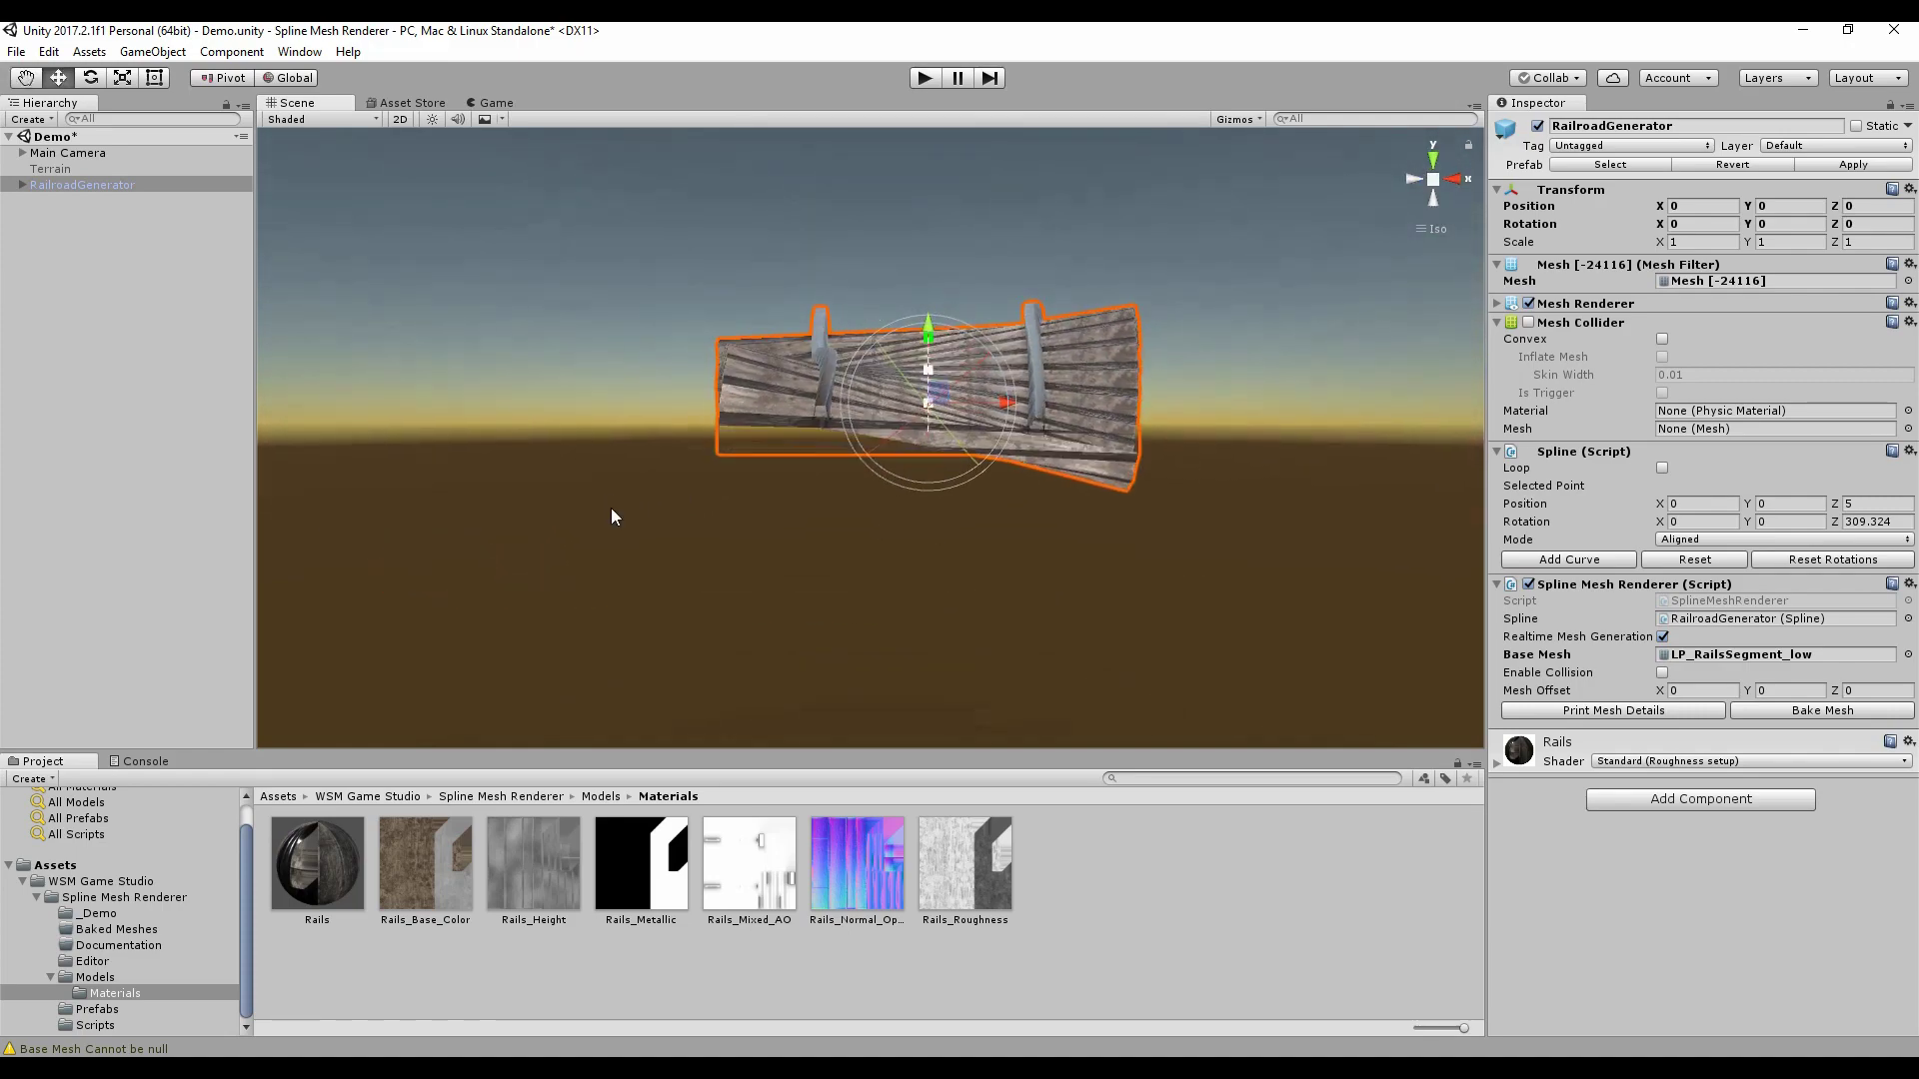
- Reset the rotations of all the spline's points
{"action": "left_click", "coordinate": [1829, 563]}
{"action": "right_click_drag", "start_coordinate": [935, 500], "coordinate": [1054, 502]}
{"action": "scroll", "coordinate": [1053, 498], "scroll_direction": "down", "scroll_amount": 8}
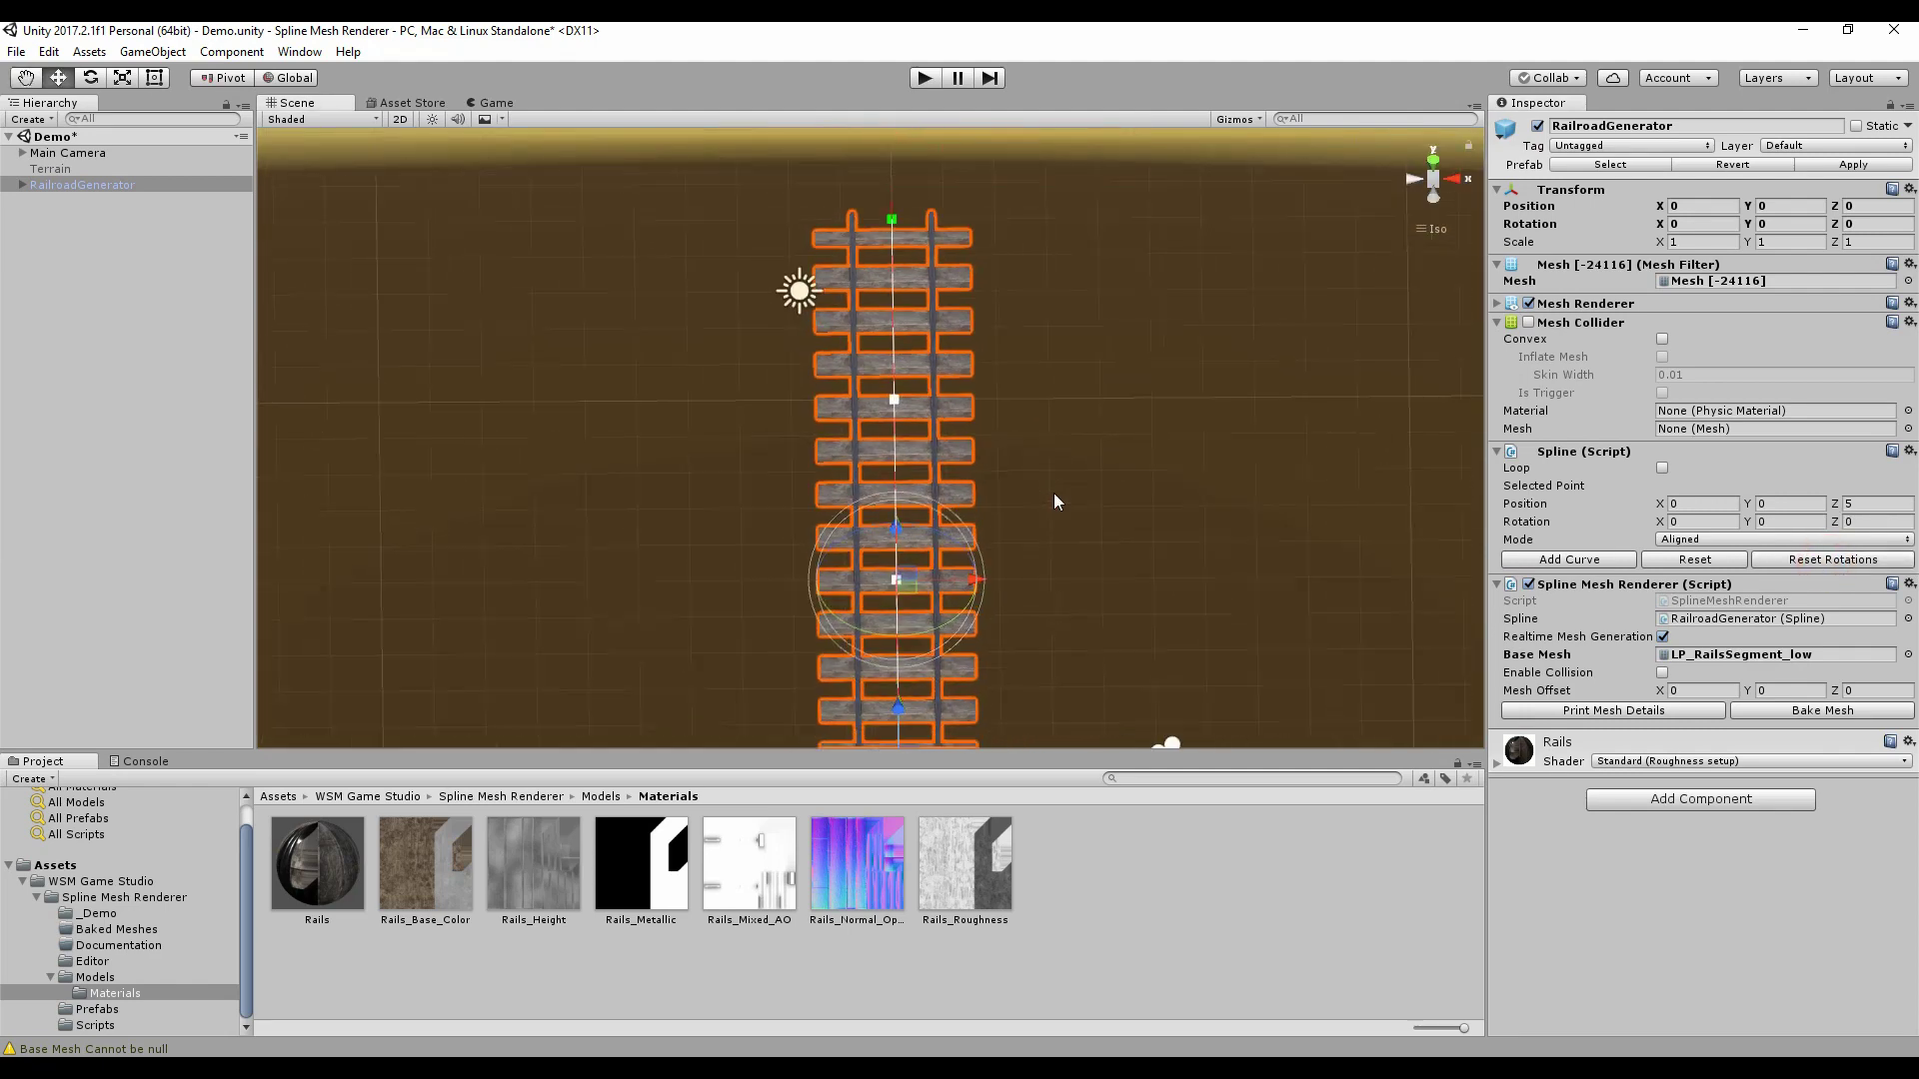
- Reactivate the Terrain object in the scene
{"action": "left_click", "coordinate": [122, 188]}
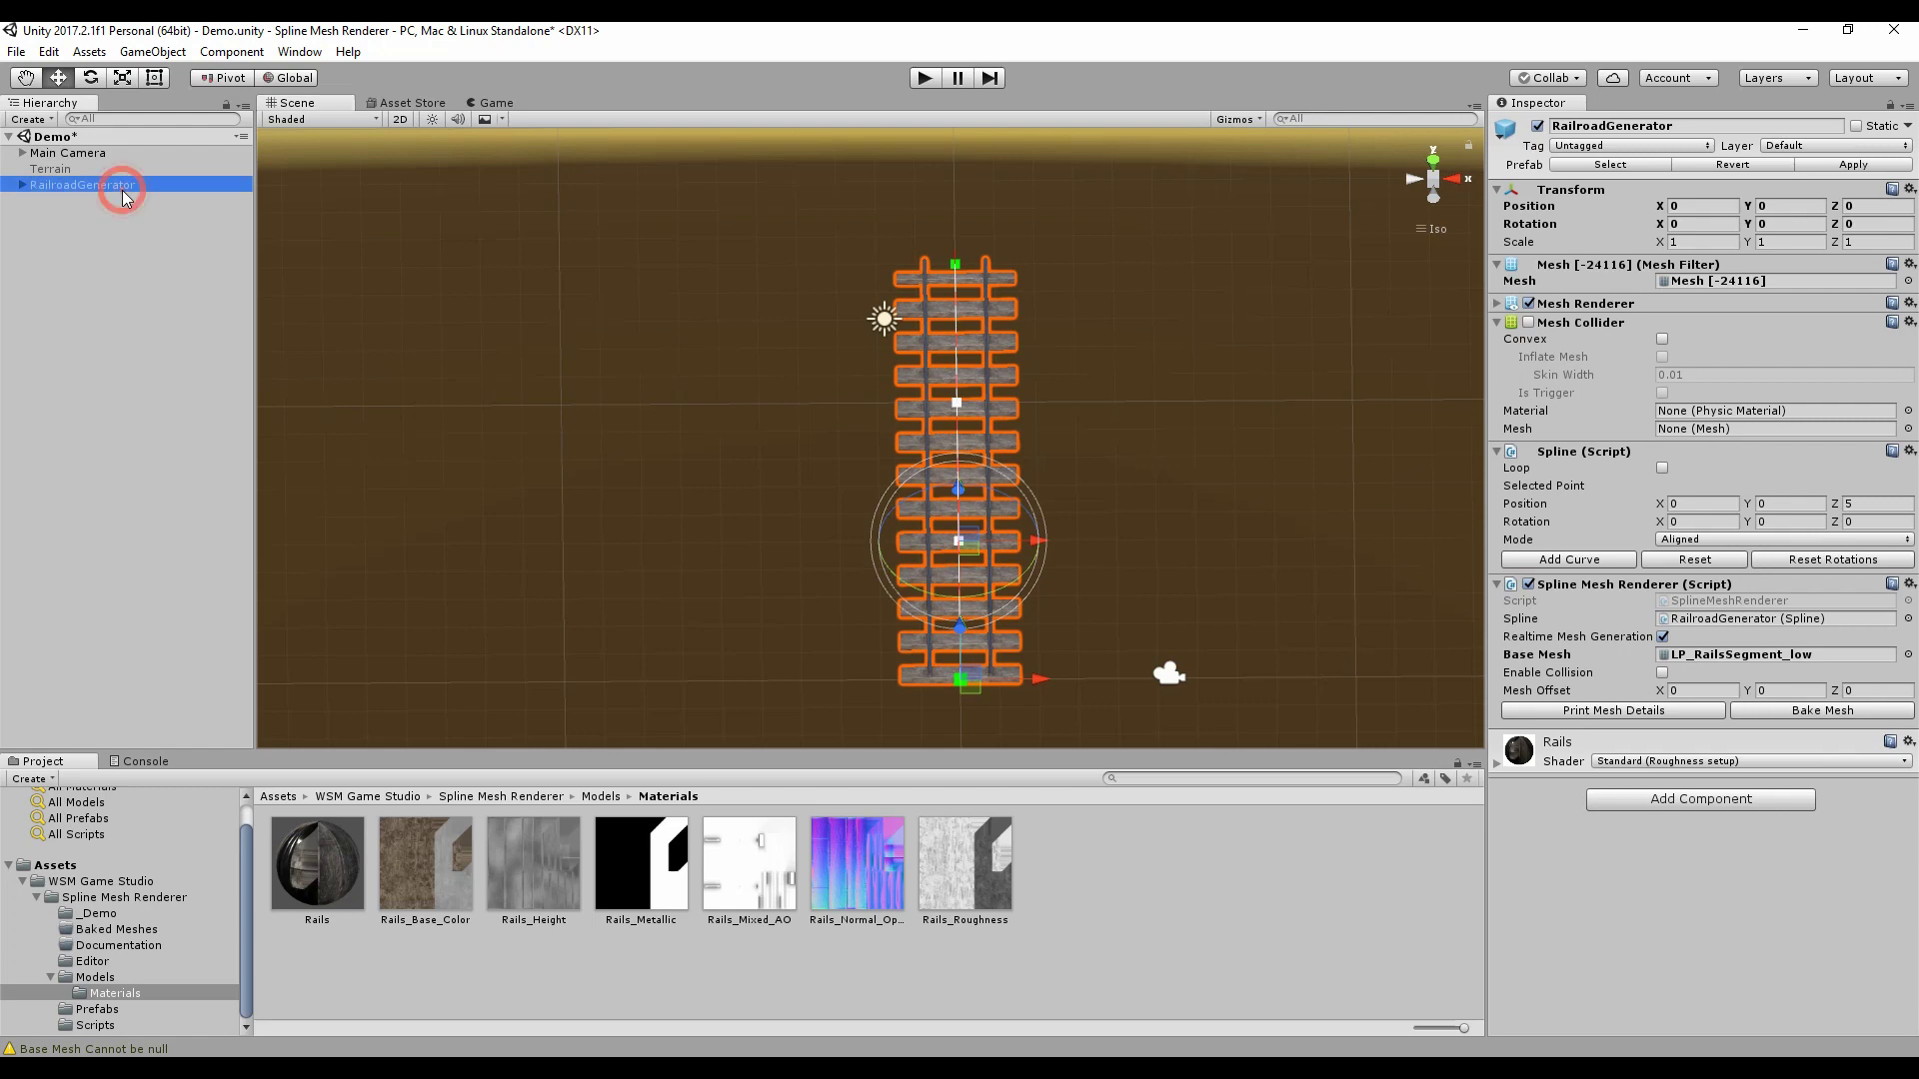
{"action": "left_click", "coordinate": [62, 170]}
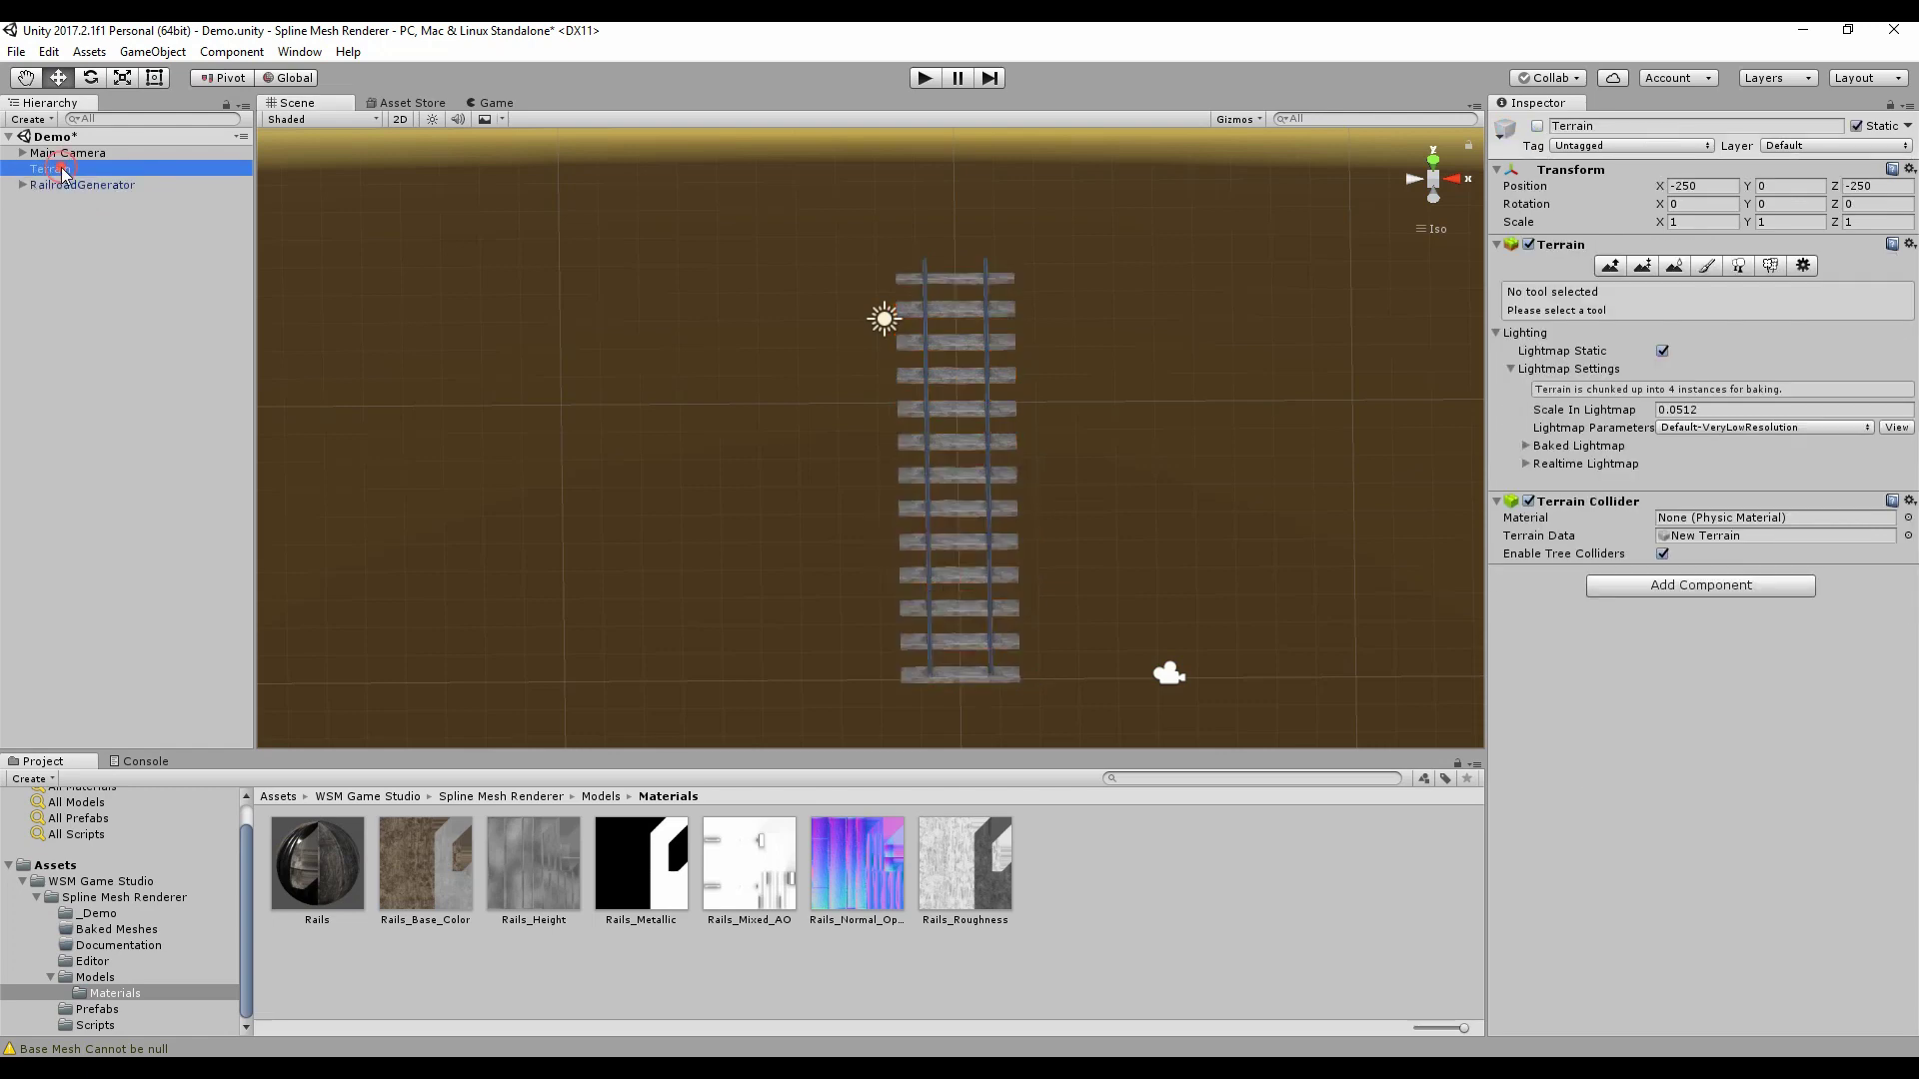
{"action": "left_click", "coordinate": [1537, 126]}
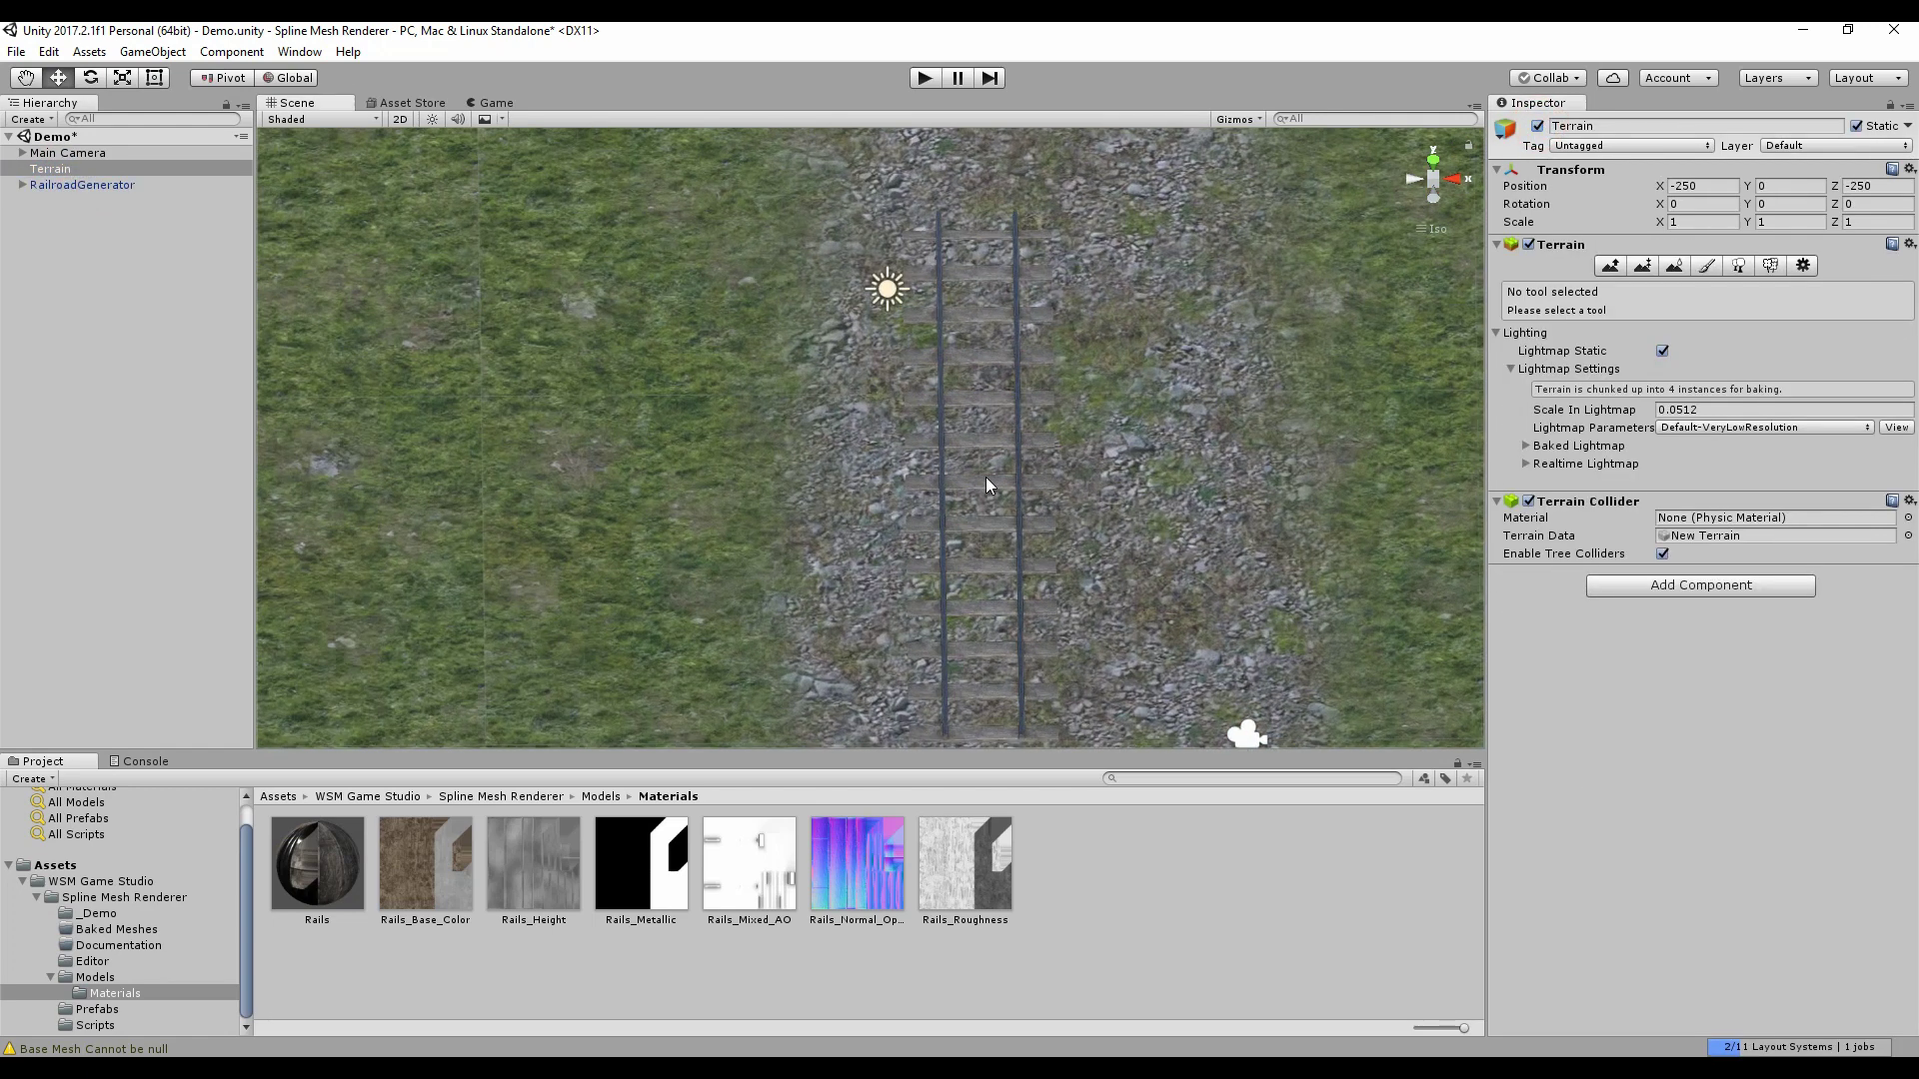
- Add a second curve to the RailroadGenerator spline to extend the track along the gravel path
{"action": "left_click", "coordinate": [986, 476]}
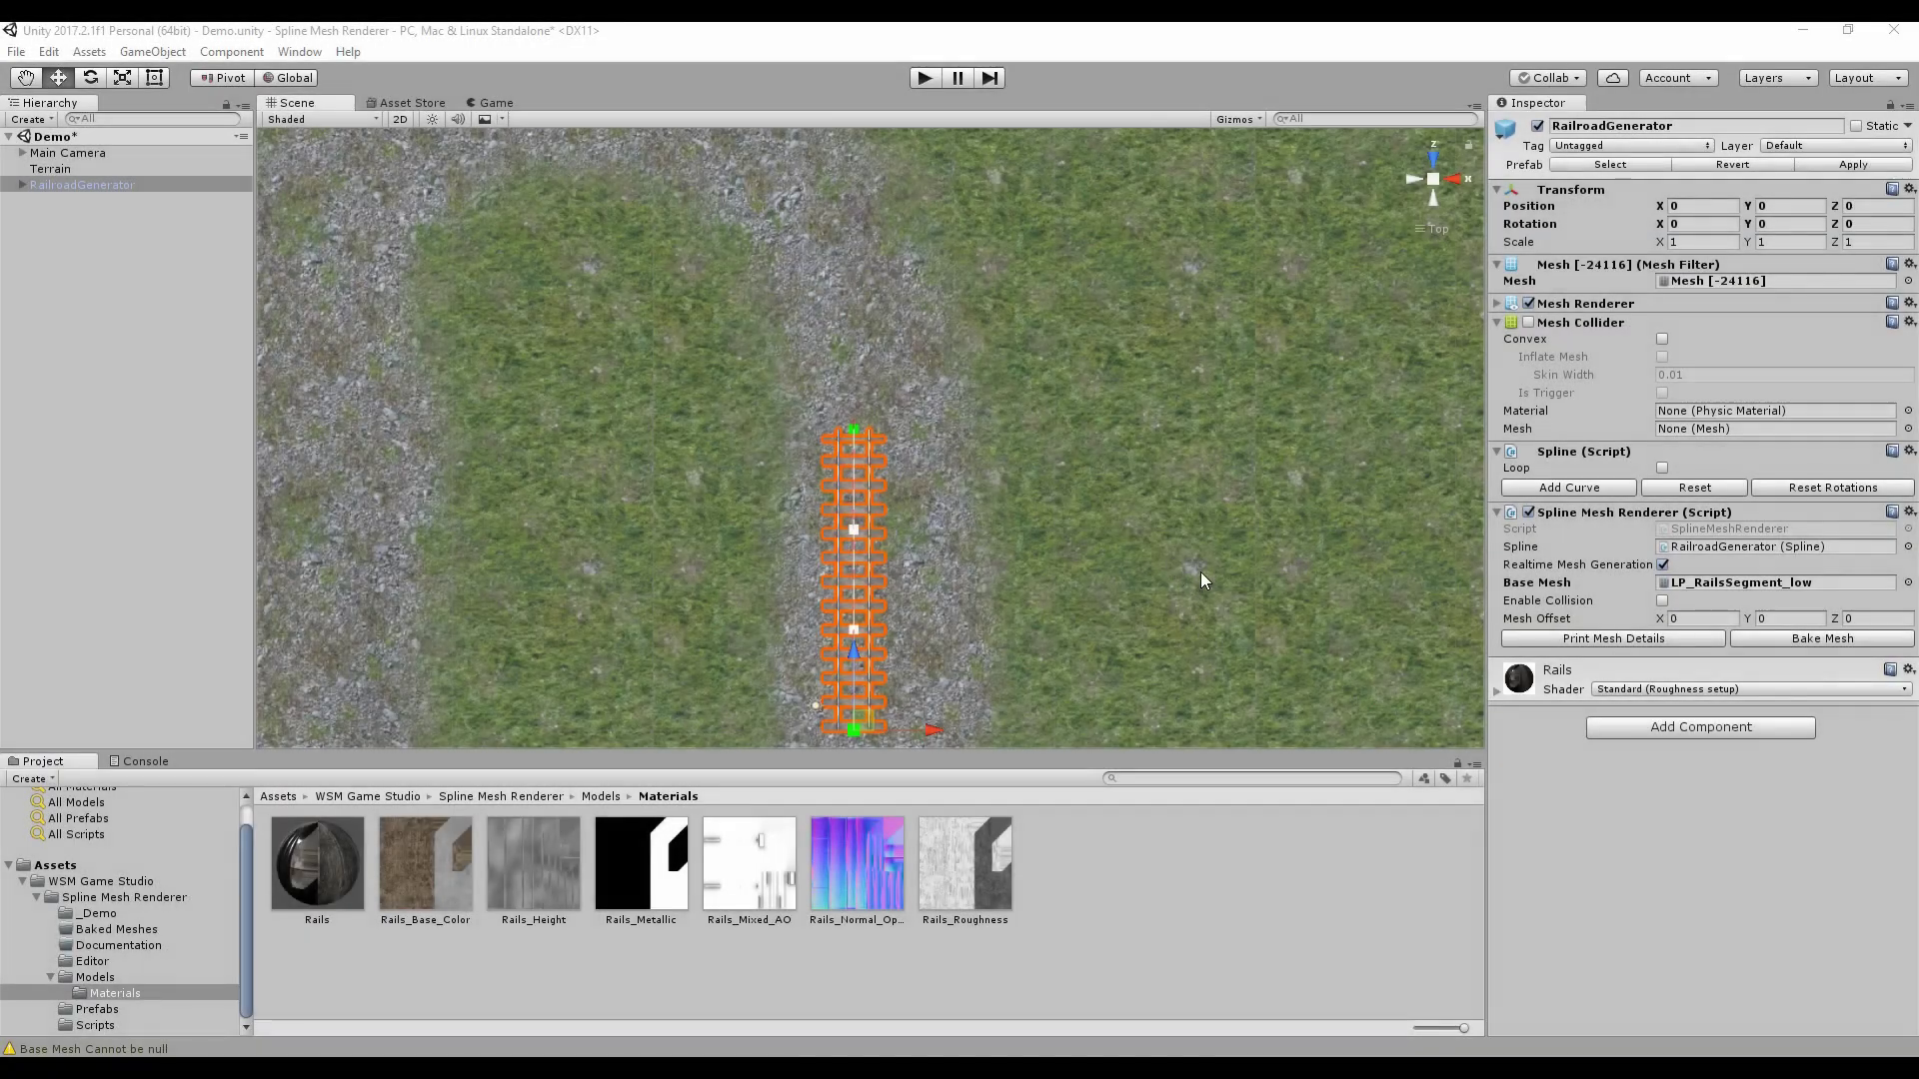
{"action": "left_click", "coordinate": [1572, 488]}
{"action": "scroll", "coordinate": [938, 417], "scroll_direction": "down", "scroll_amount": 2}
{"action": "middle_click_drag", "start_coordinate": [938, 418], "coordinate": [937, 482]}
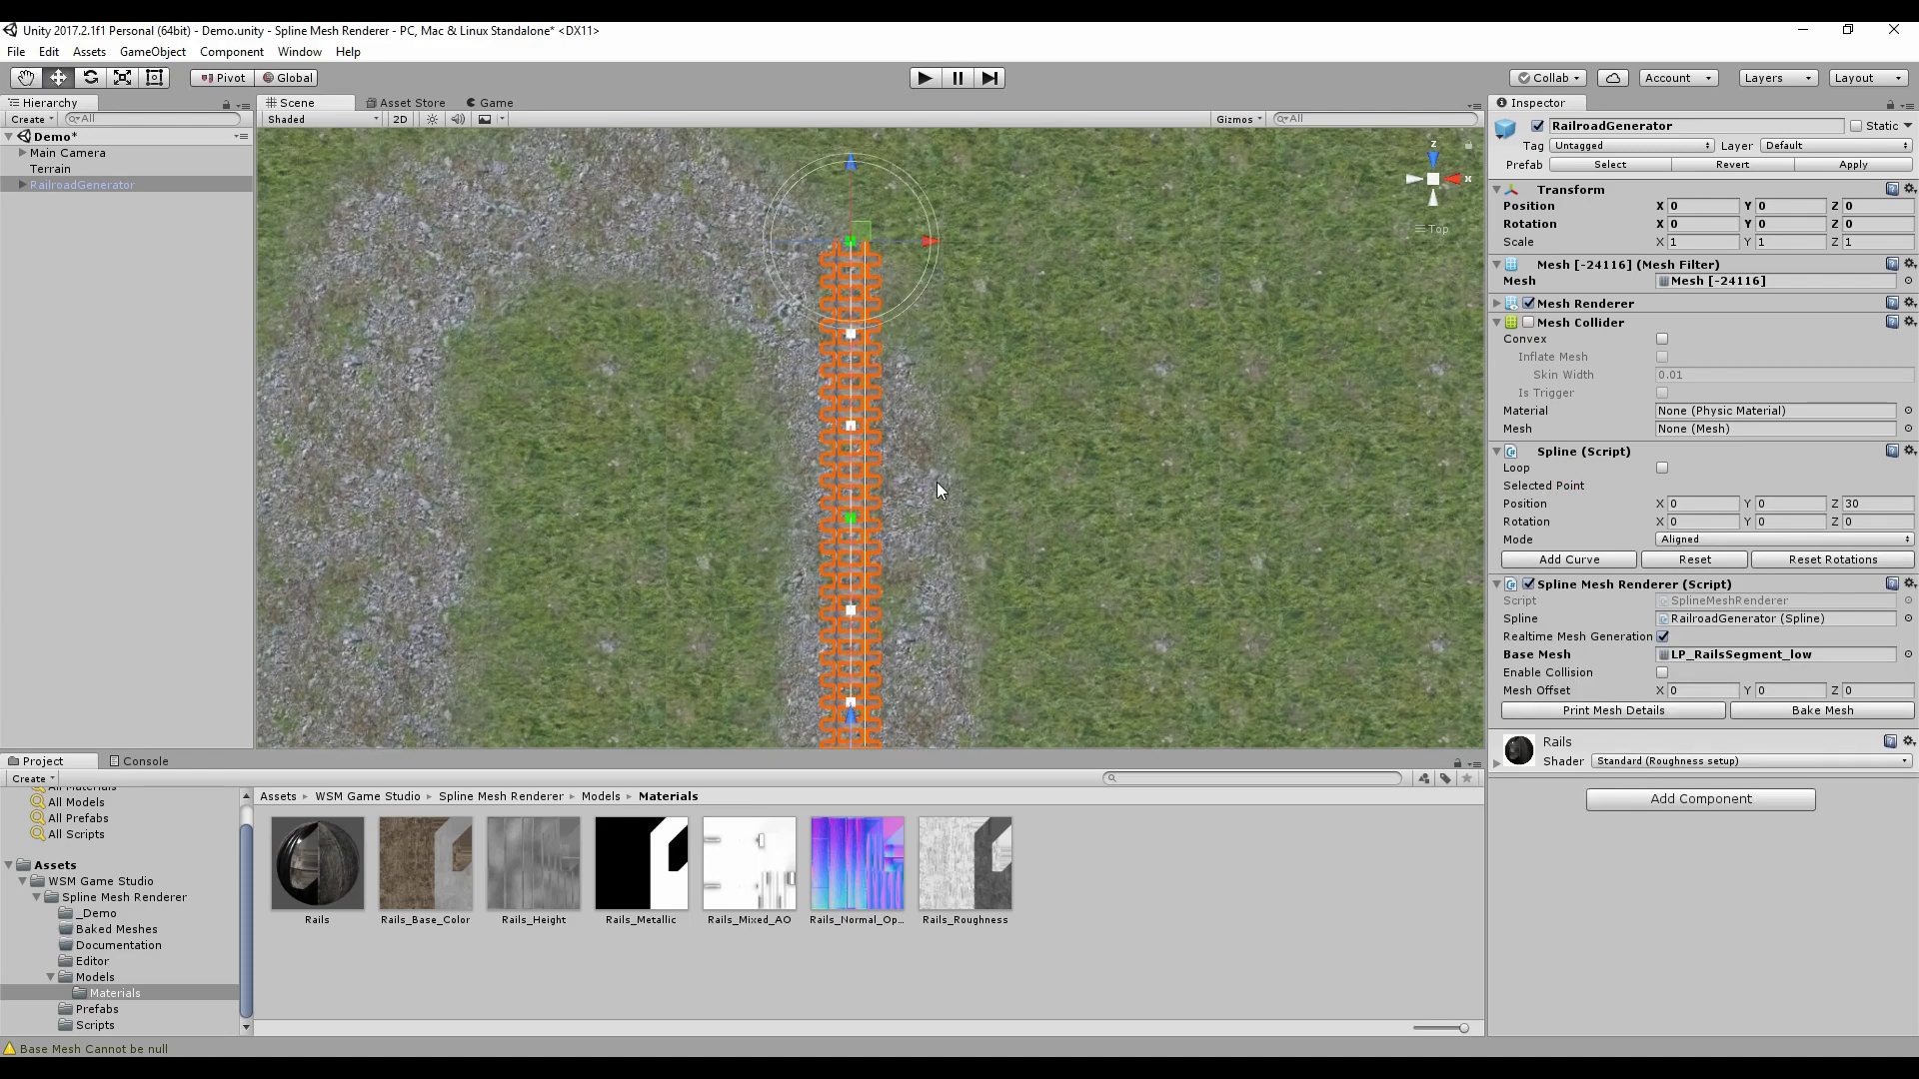
{"action": "scroll", "coordinate": [855, 345], "scroll_direction": "down", "scroll_amount": 1}
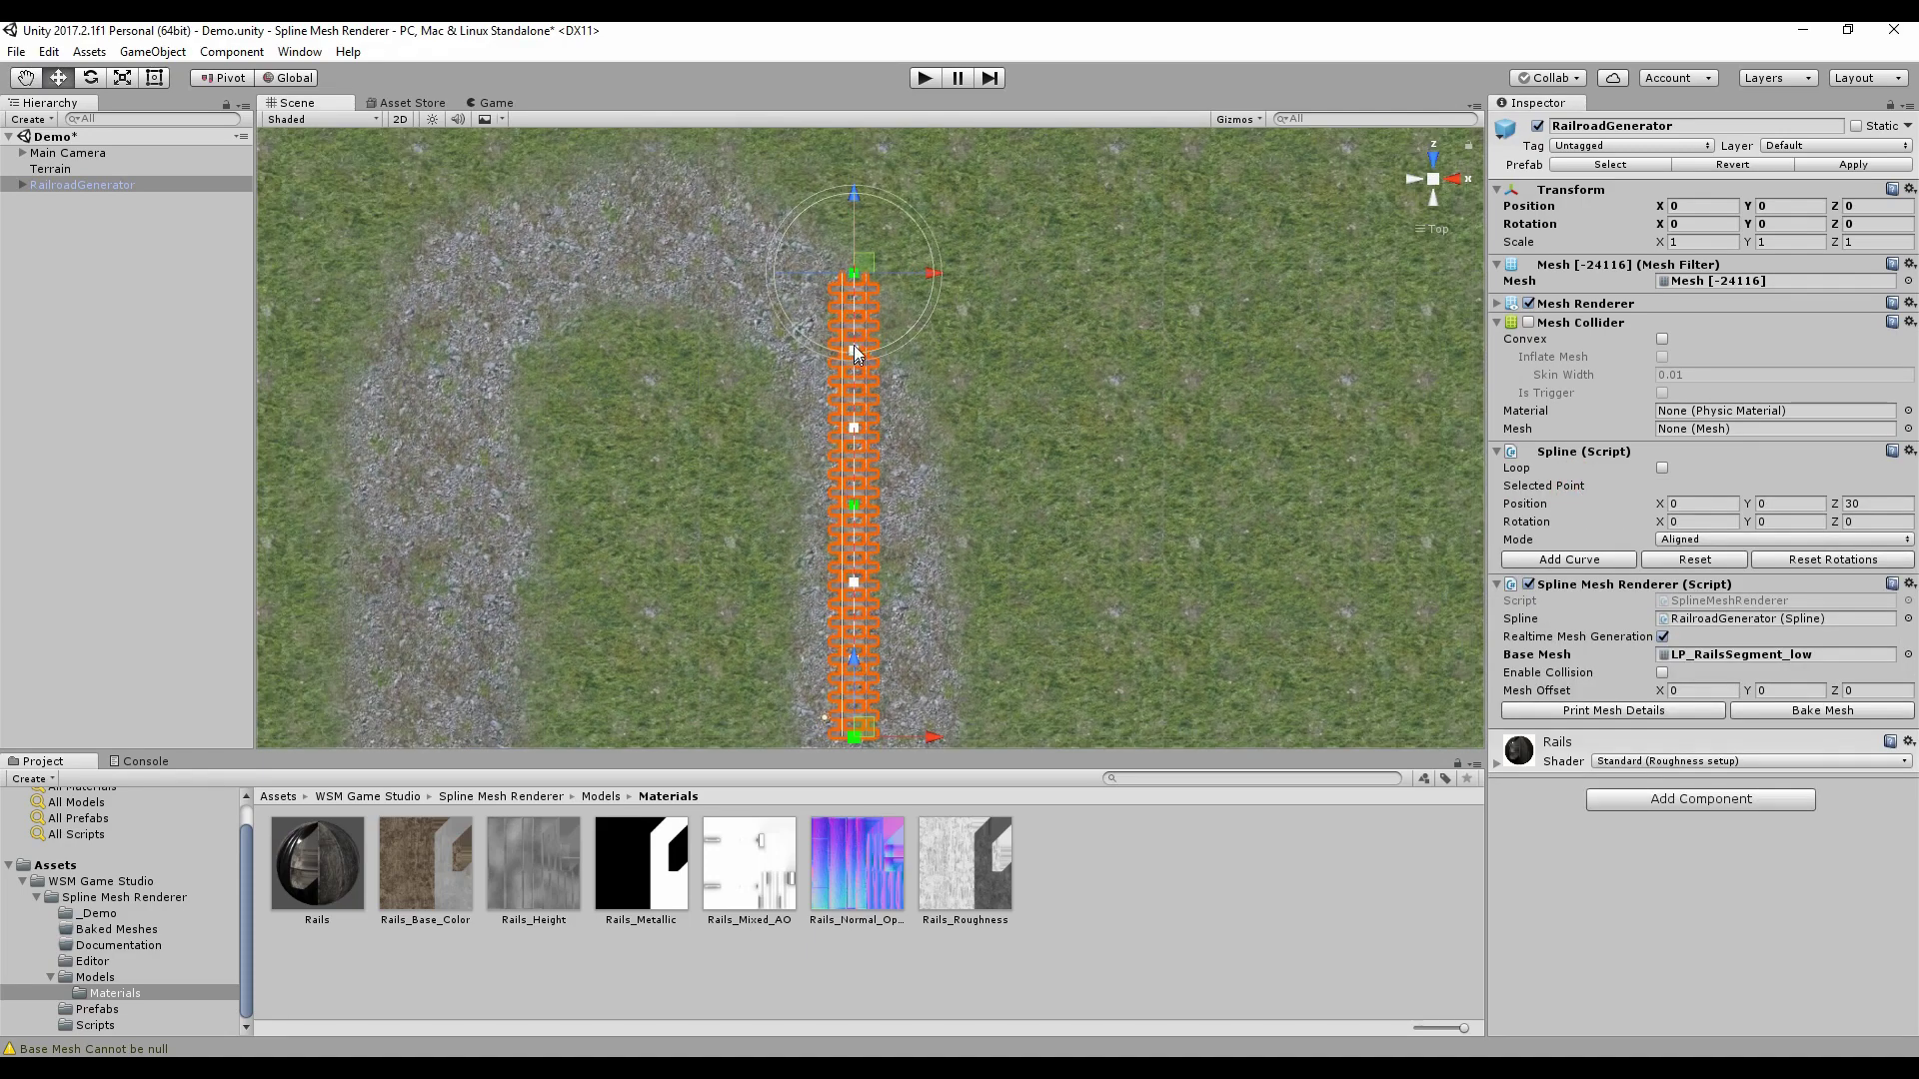
- Shift the track's end point along X to about -9.85, and reset the spline to its initial single curve
{"action": "left_click_drag", "start_coordinate": [940, 272], "coordinate": [784, 271]}
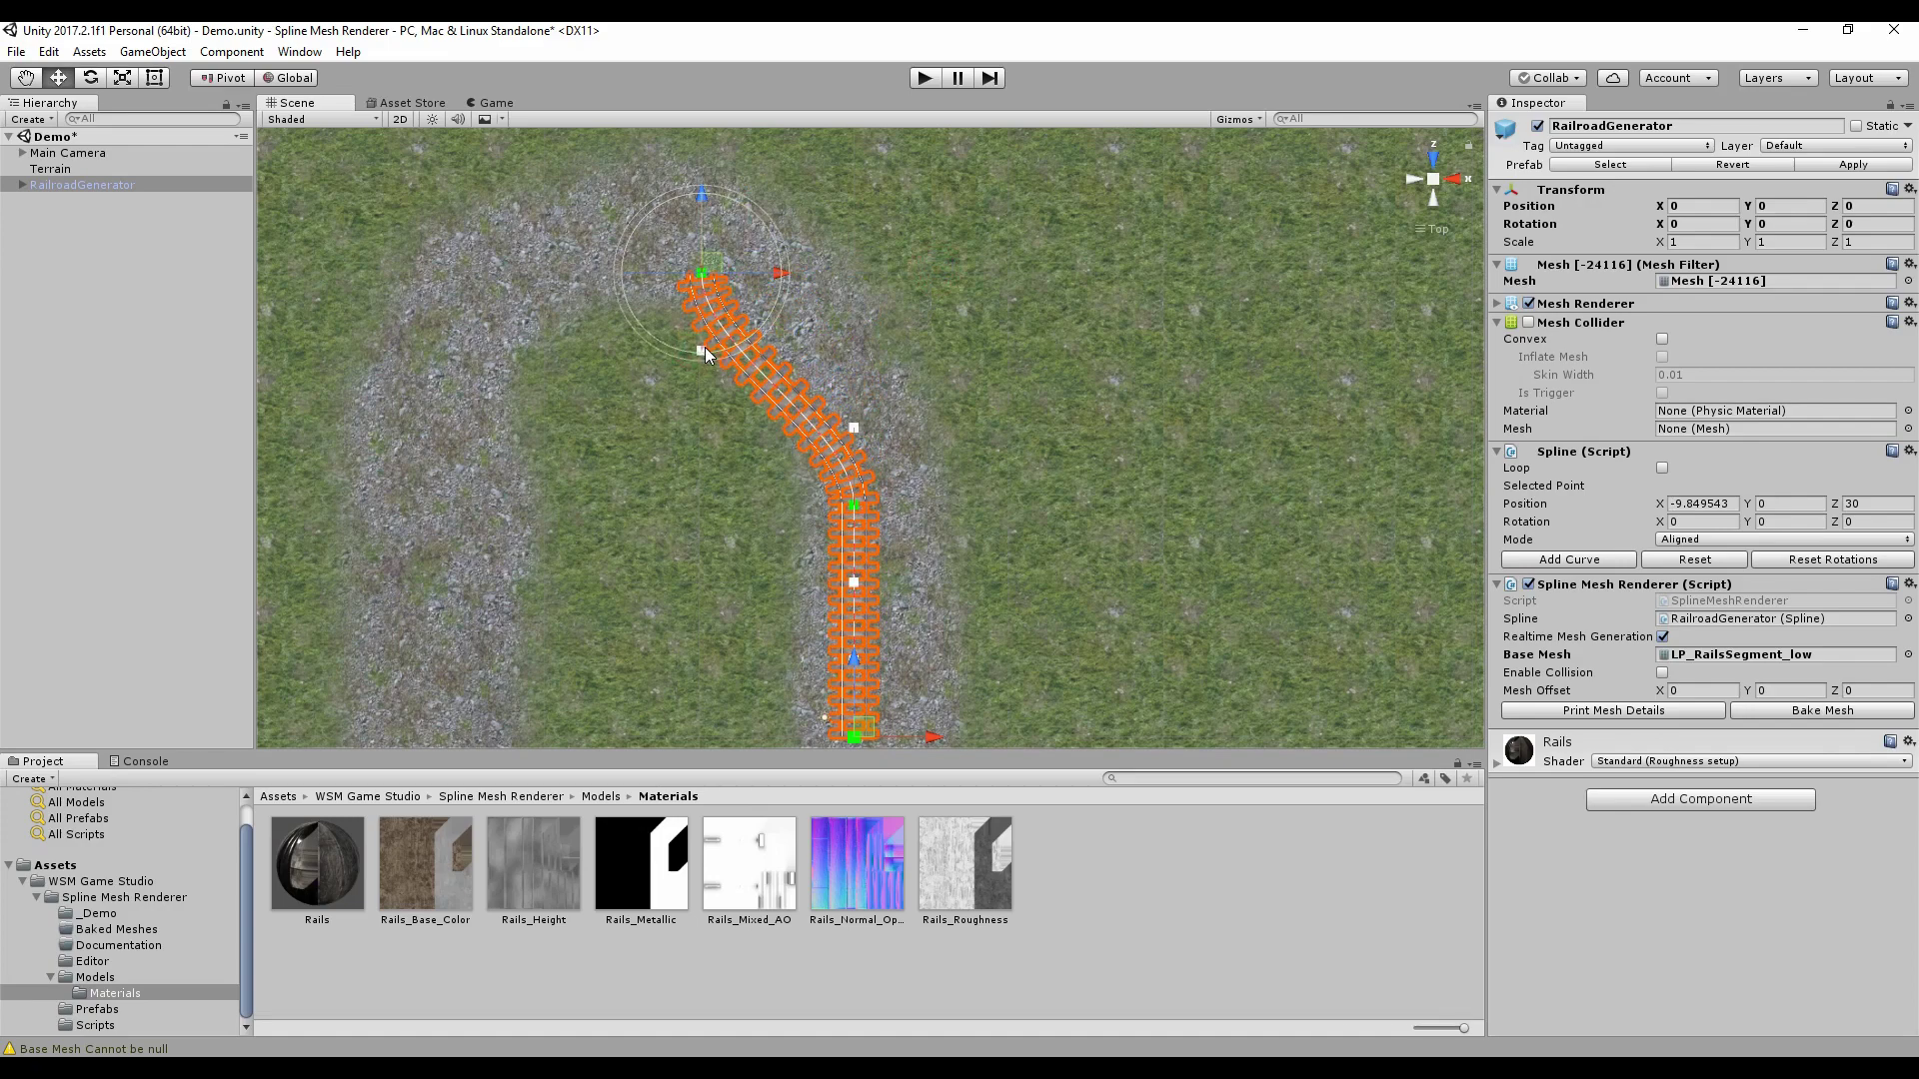
{"action": "left_click", "coordinate": [1694, 560]}
{"action": "middle_click_drag", "start_coordinate": [895, 640], "coordinate": [944, 531]}
{"action": "scroll", "coordinate": [943, 530], "scroll_direction": "up", "scroll_amount": 2}
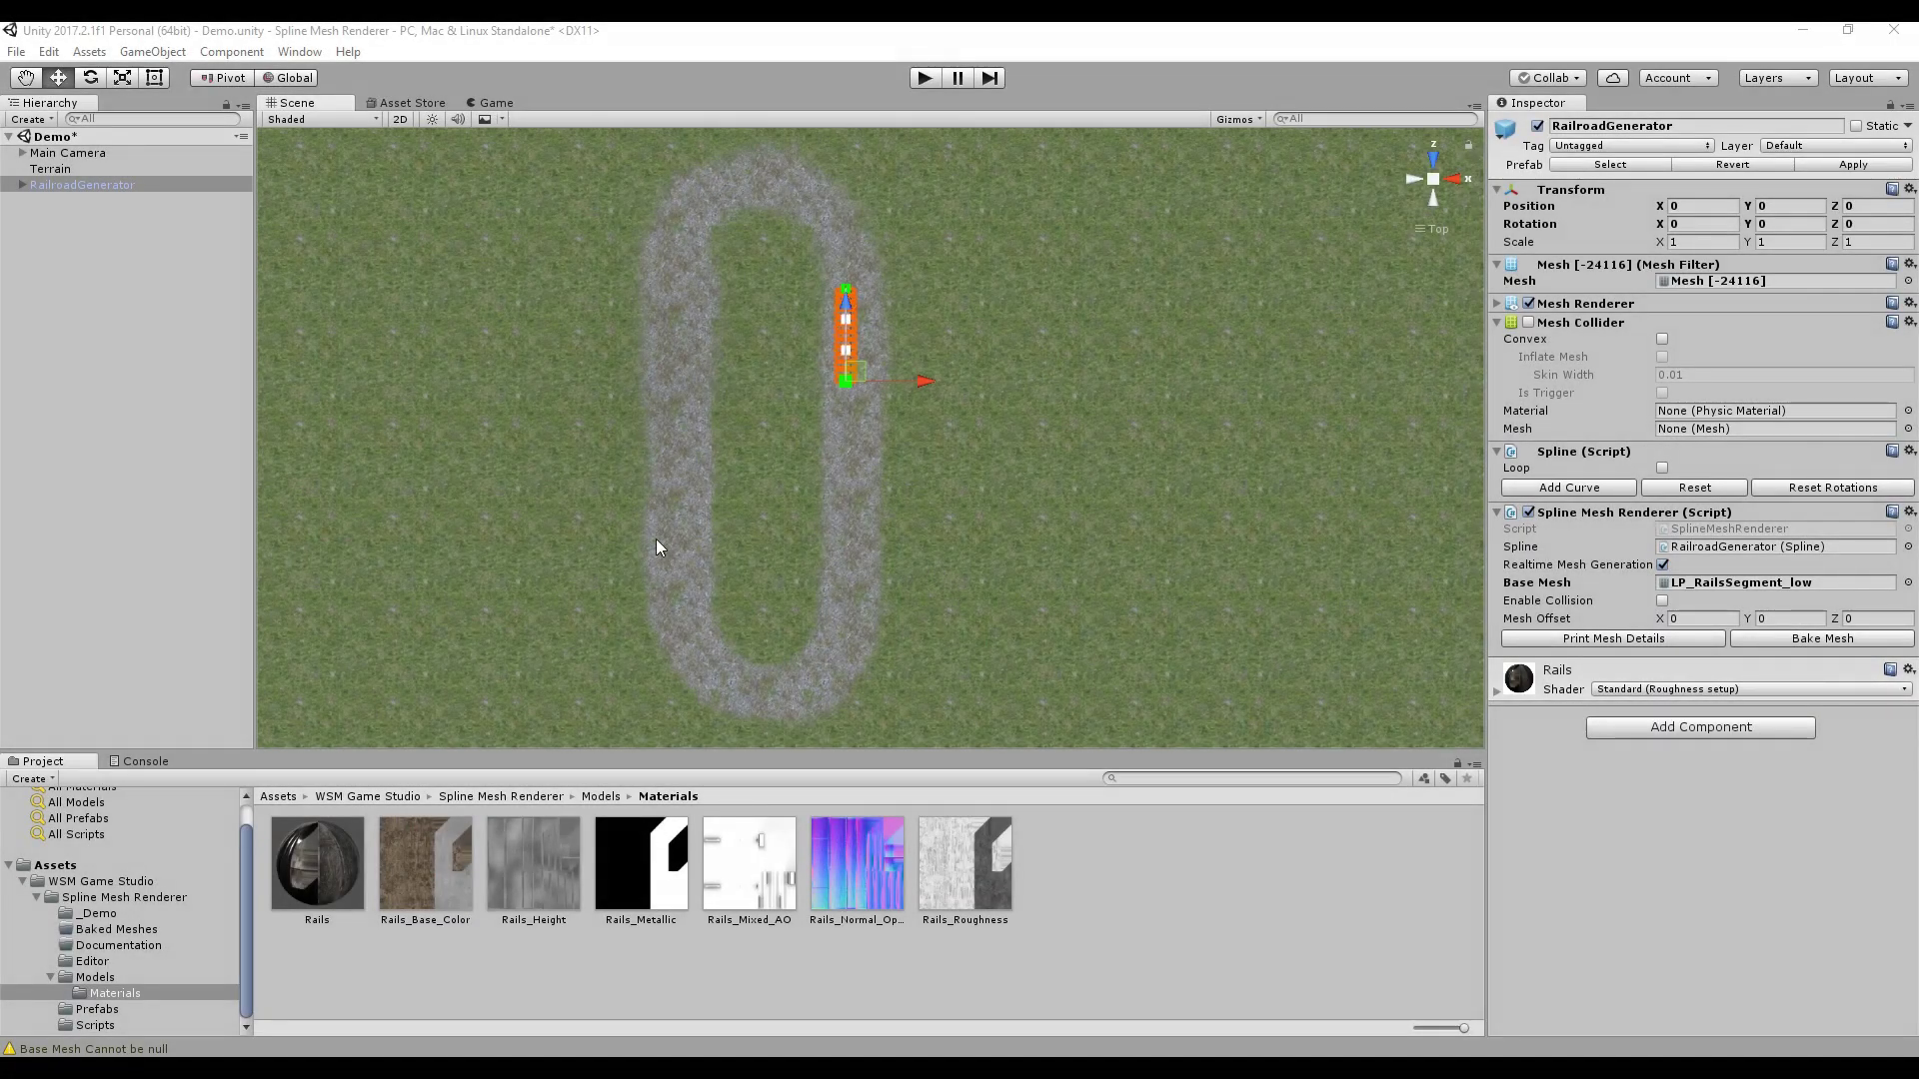
{"action": "scroll", "coordinate": [859, 535], "scroll_direction": "up", "scroll_amount": 2}
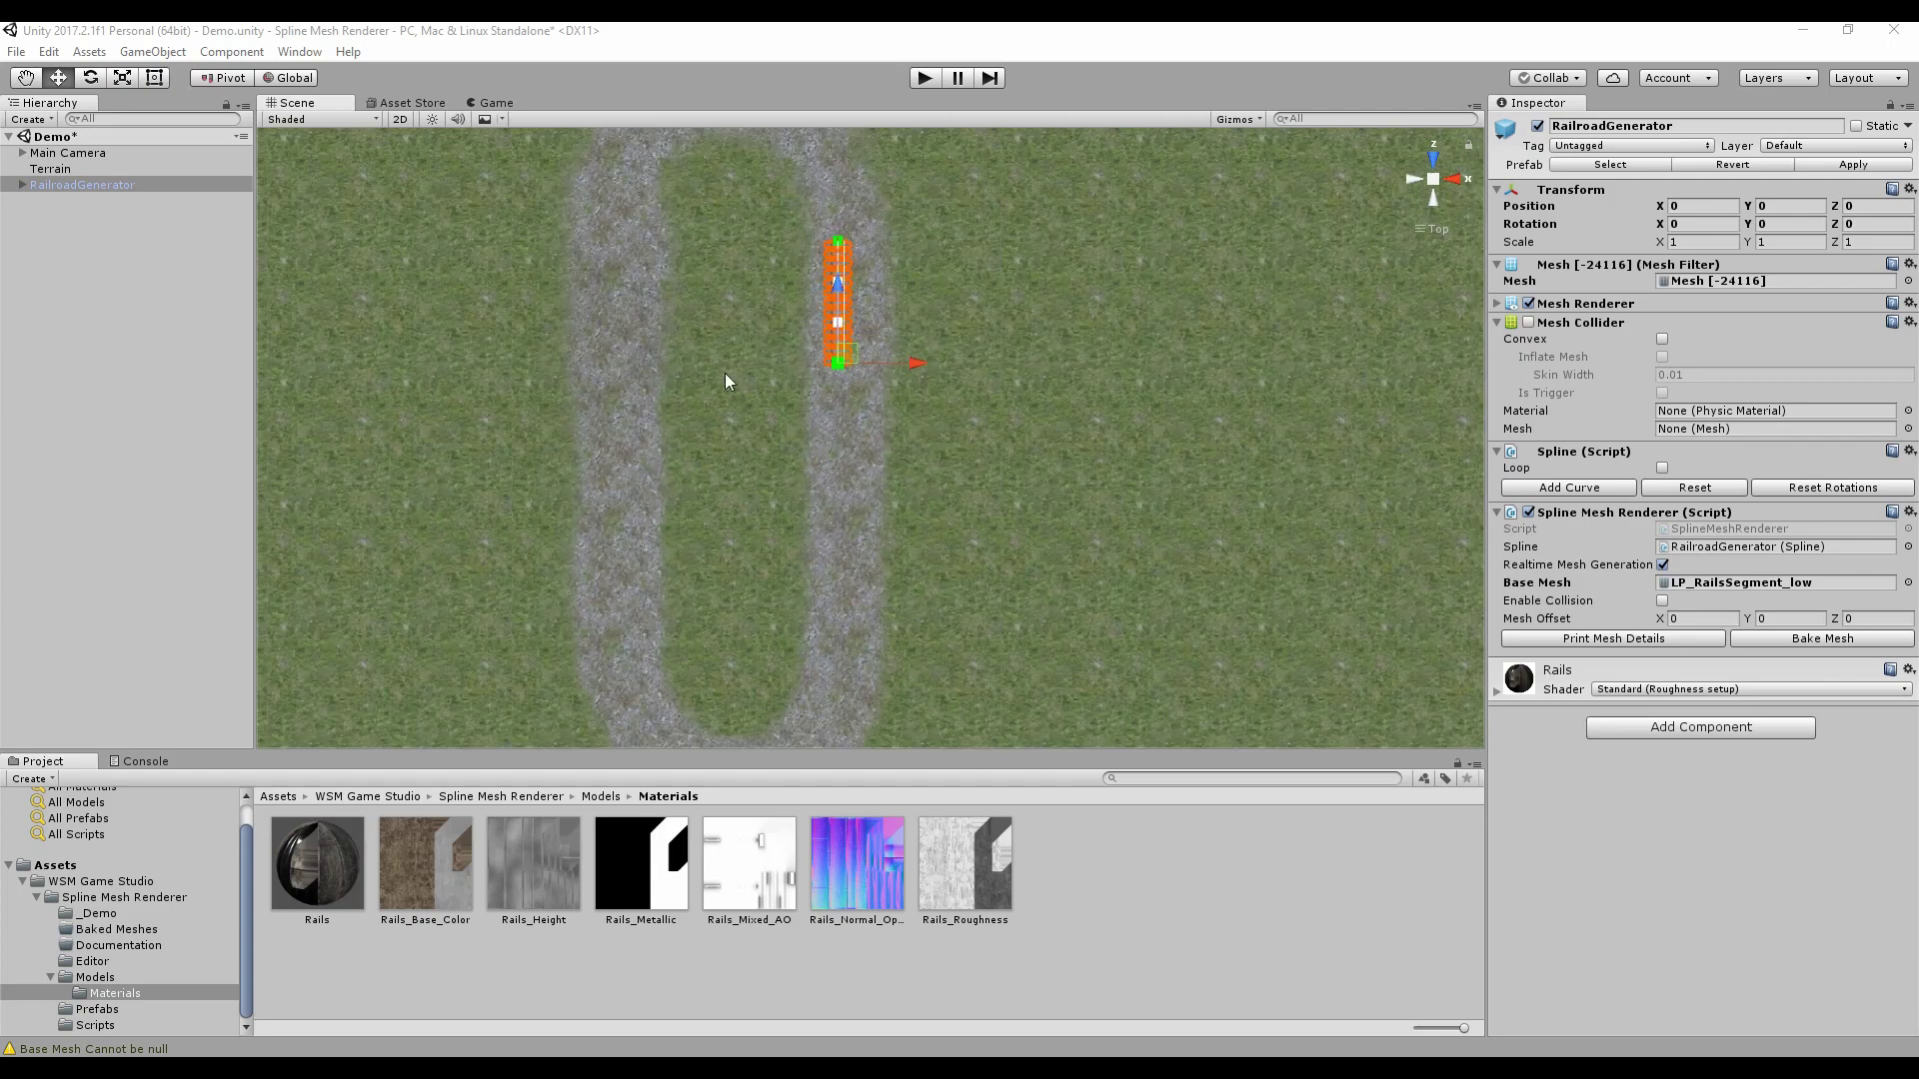
{"action": "middle_click_drag", "start_coordinate": [725, 380], "coordinate": [783, 602]}
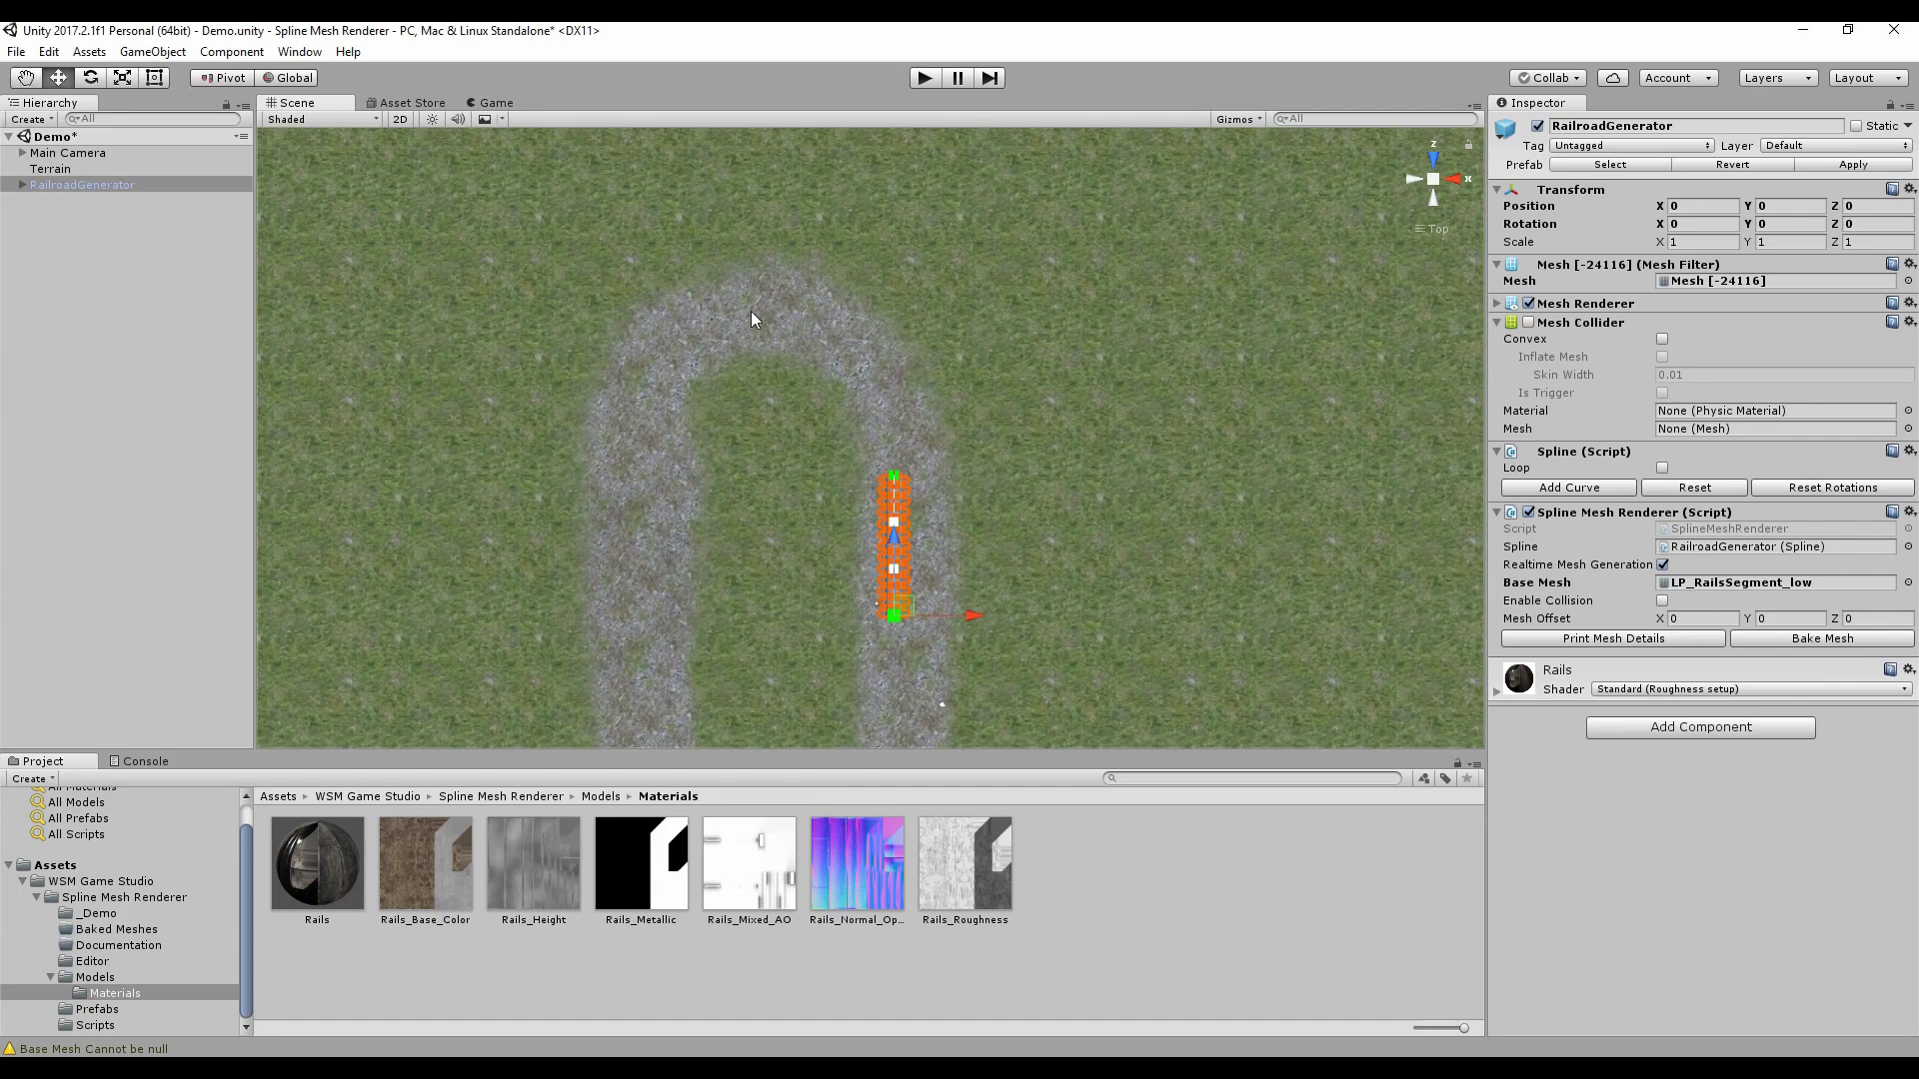
- Add a second curve to the spline and move its end point onto the path's bend at about X -13.1, Z 33.4
{"action": "left_click", "coordinate": [1568, 488]}
{"action": "scroll", "coordinate": [813, 458], "scroll_direction": "up", "scroll_amount": 3}
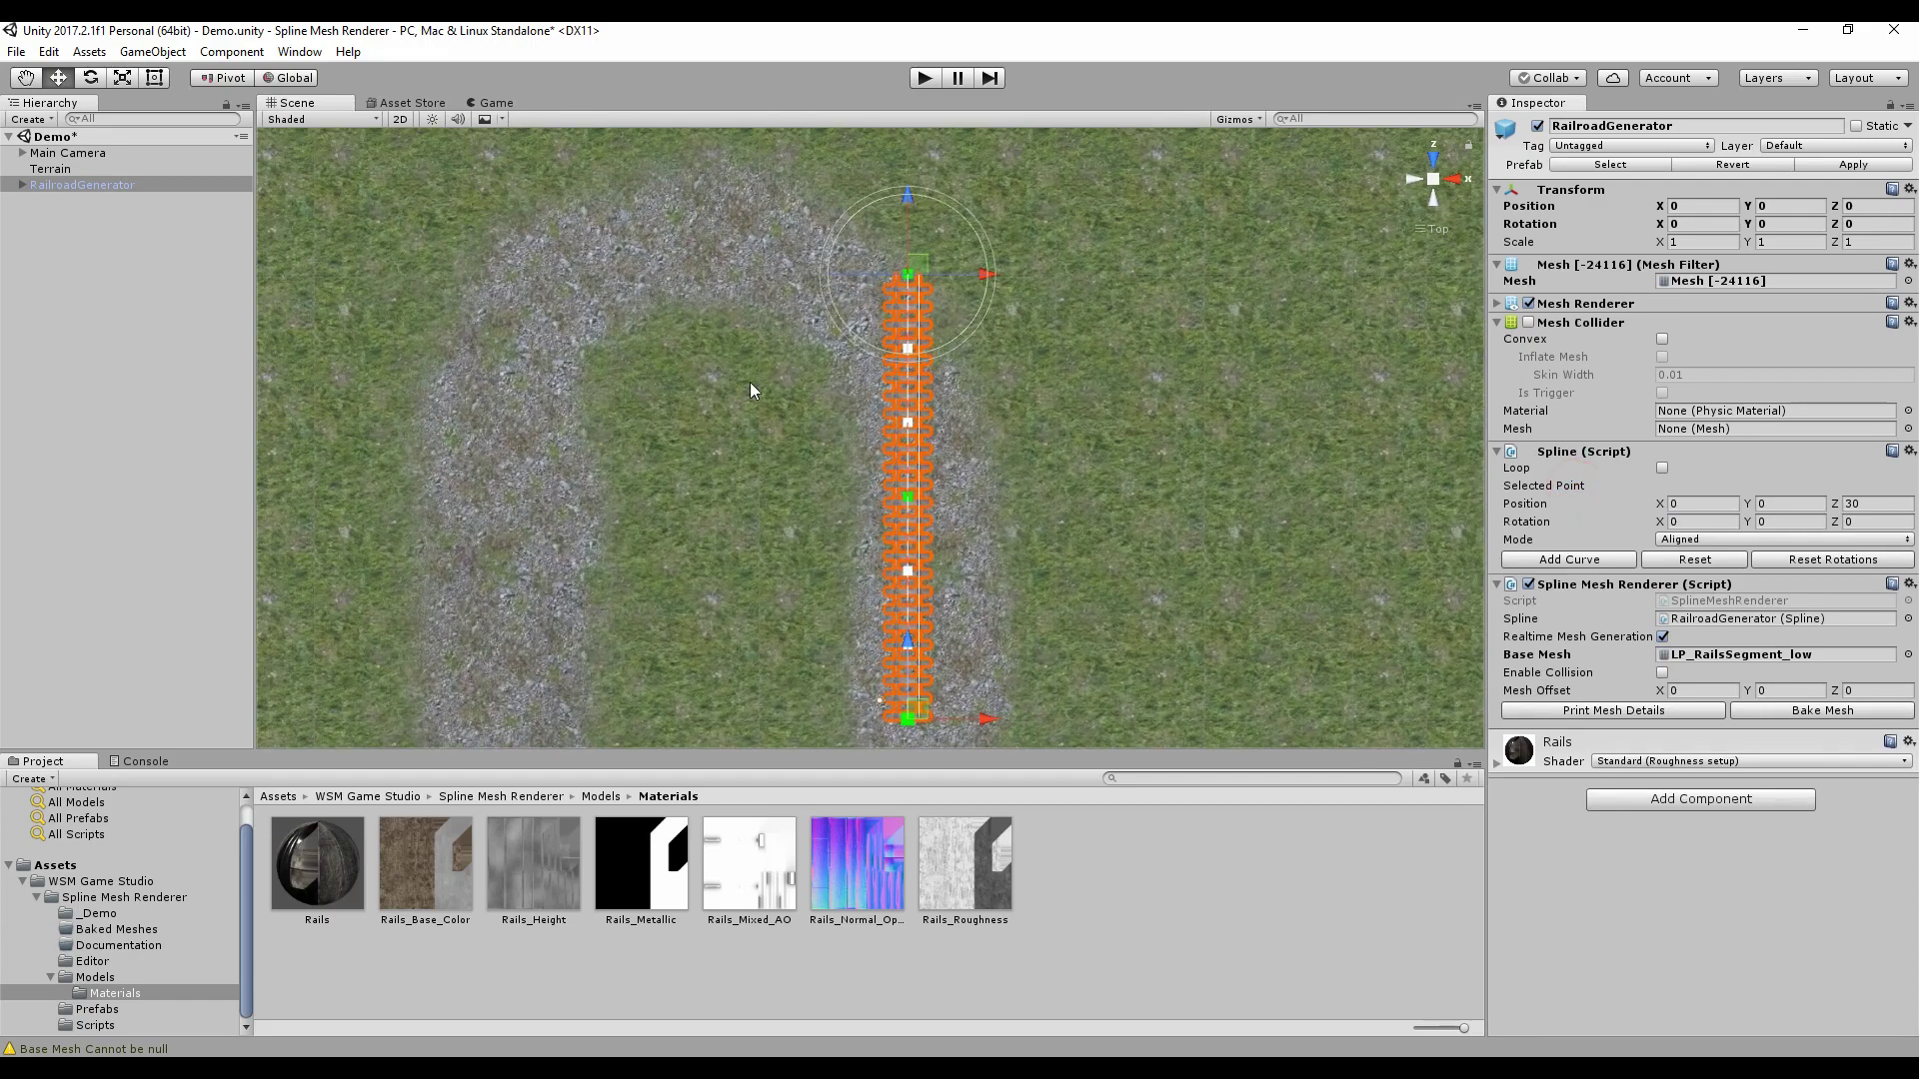
{"action": "left_click_drag", "start_coordinate": [992, 355], "coordinate": [726, 220]}
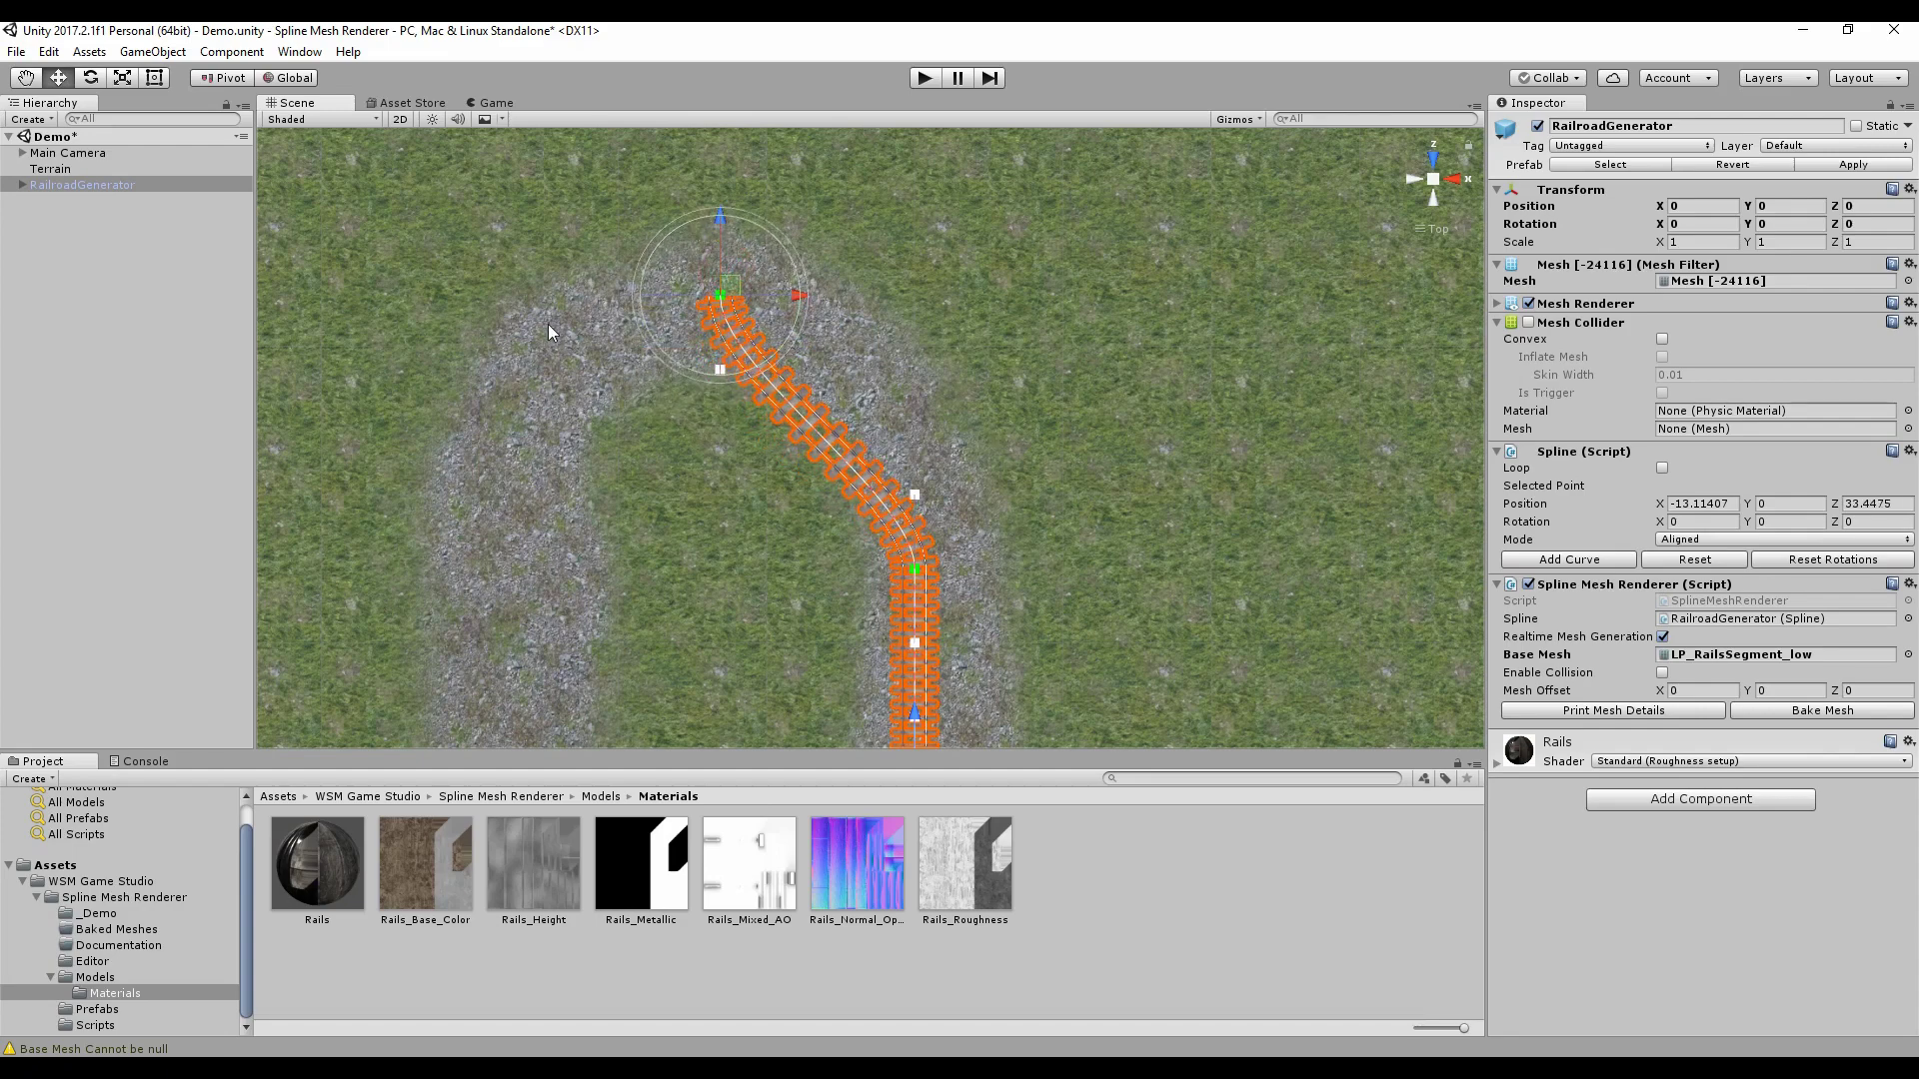
- Move the control handle of the track's end point to about X -2.7, Z 33.3 so the second curve follows the bend
{"action": "left_click", "coordinate": [722, 372]}
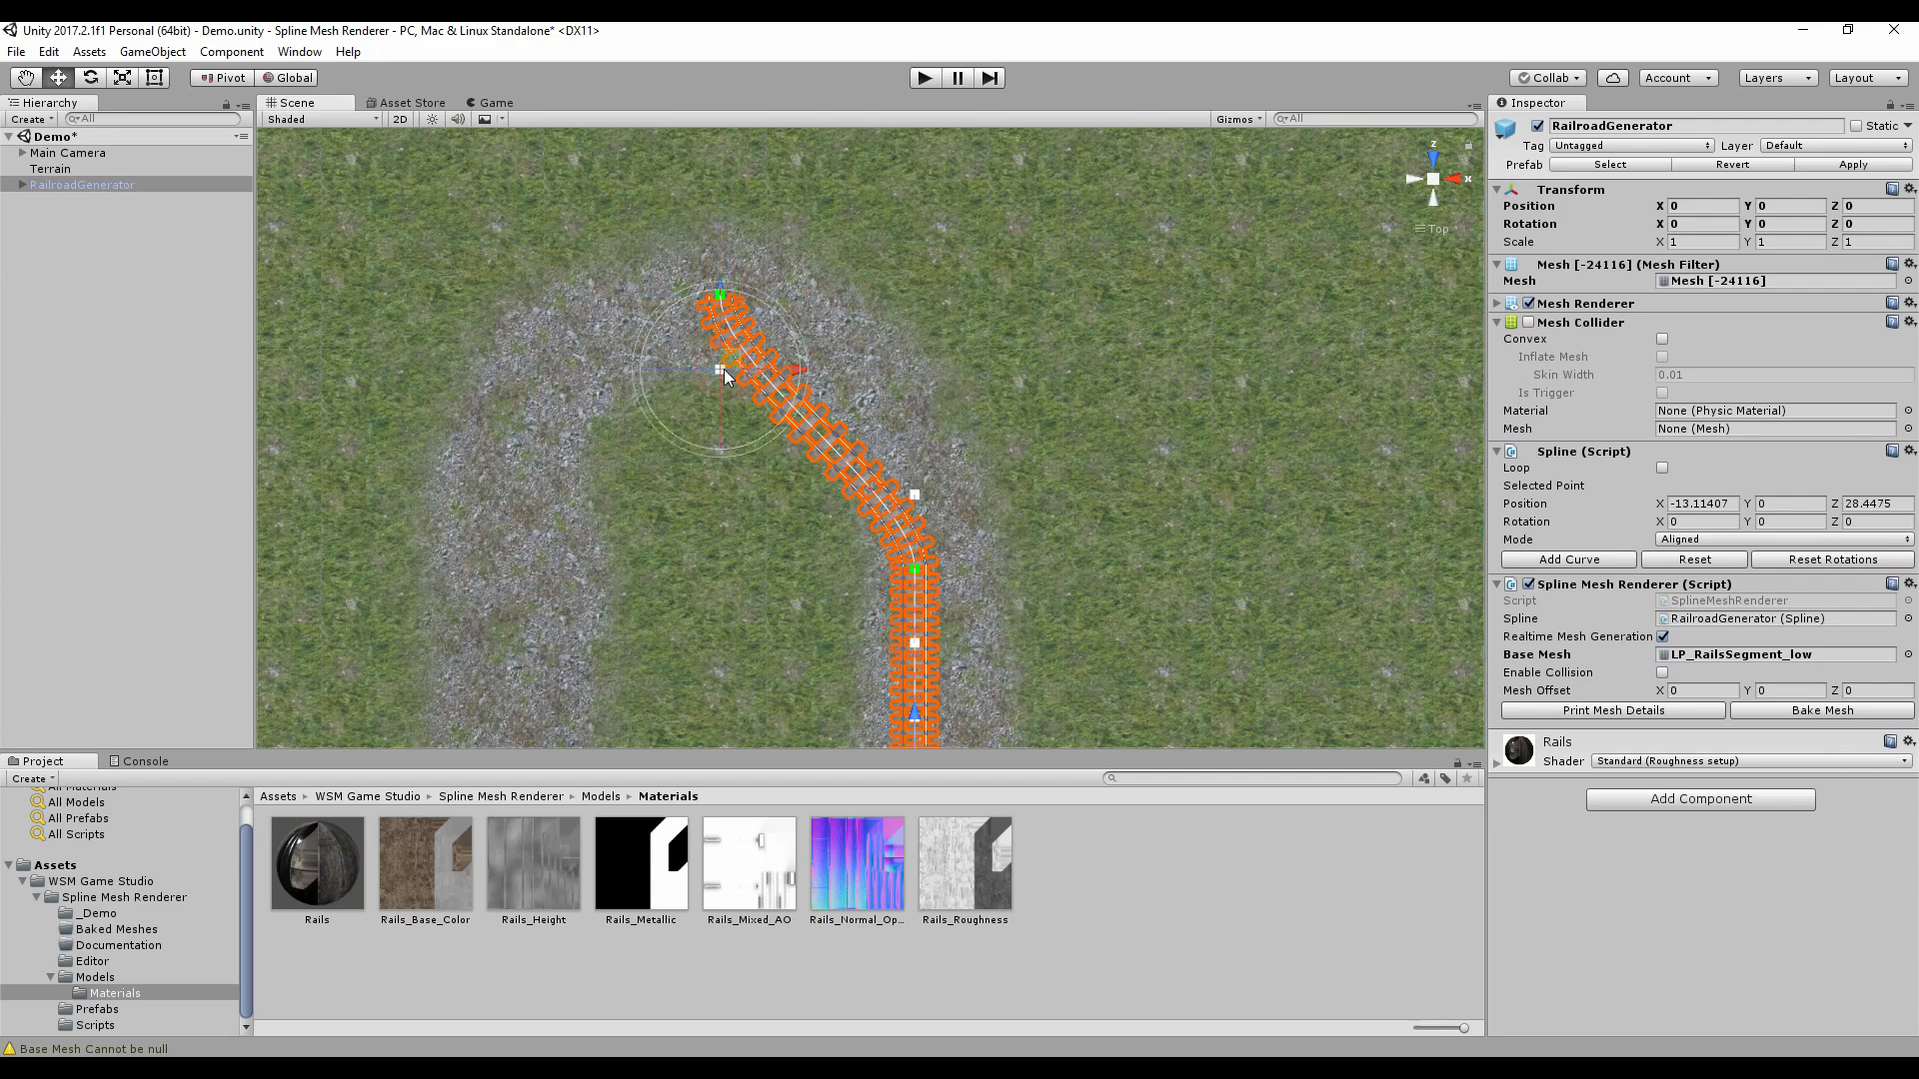
{"action": "left_click_drag", "start_coordinate": [795, 380], "coordinate": [949, 369]}
{"action": "left_click_drag", "start_coordinate": [877, 296], "coordinate": [863, 224]}
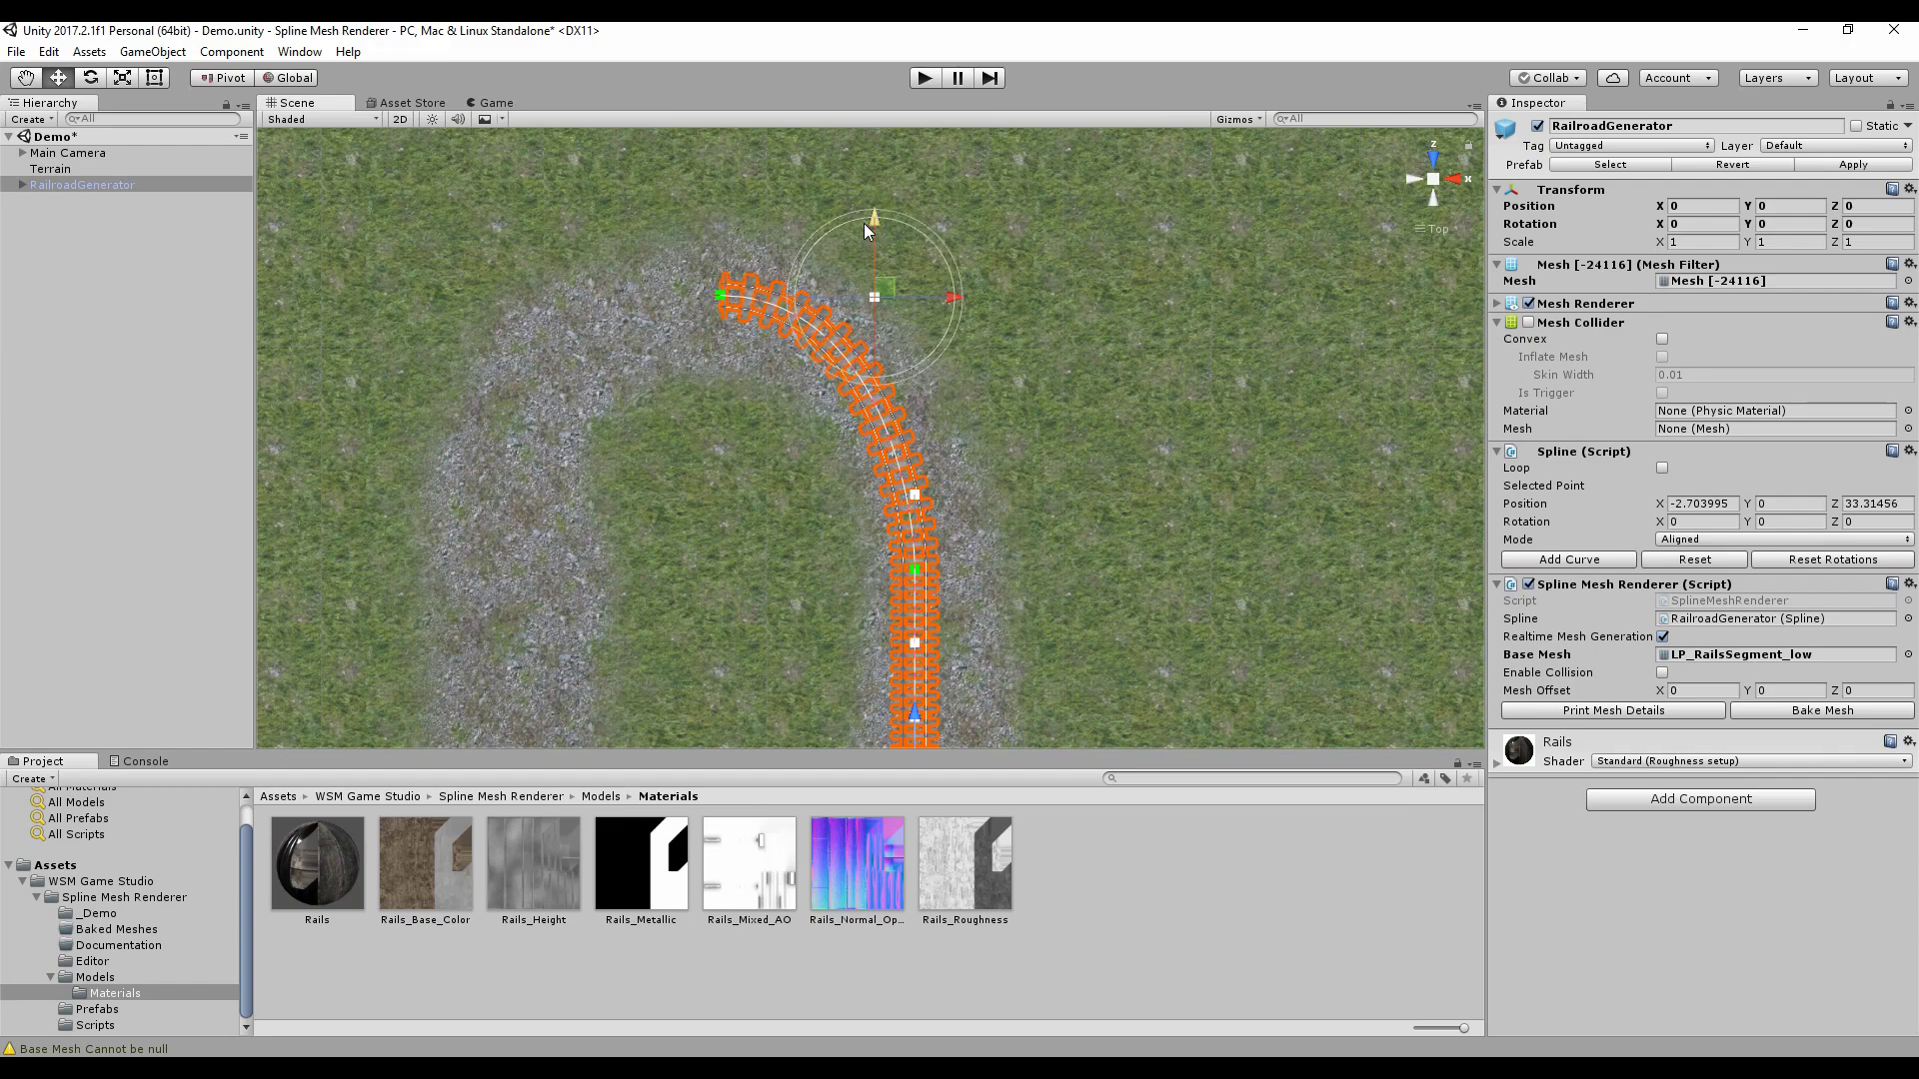
{"action": "scroll", "coordinate": [778, 358], "scroll_direction": "down", "scroll_amount": 2}
{"action": "scroll", "coordinate": [807, 363], "scroll_direction": "up", "scroll_amount": 1}
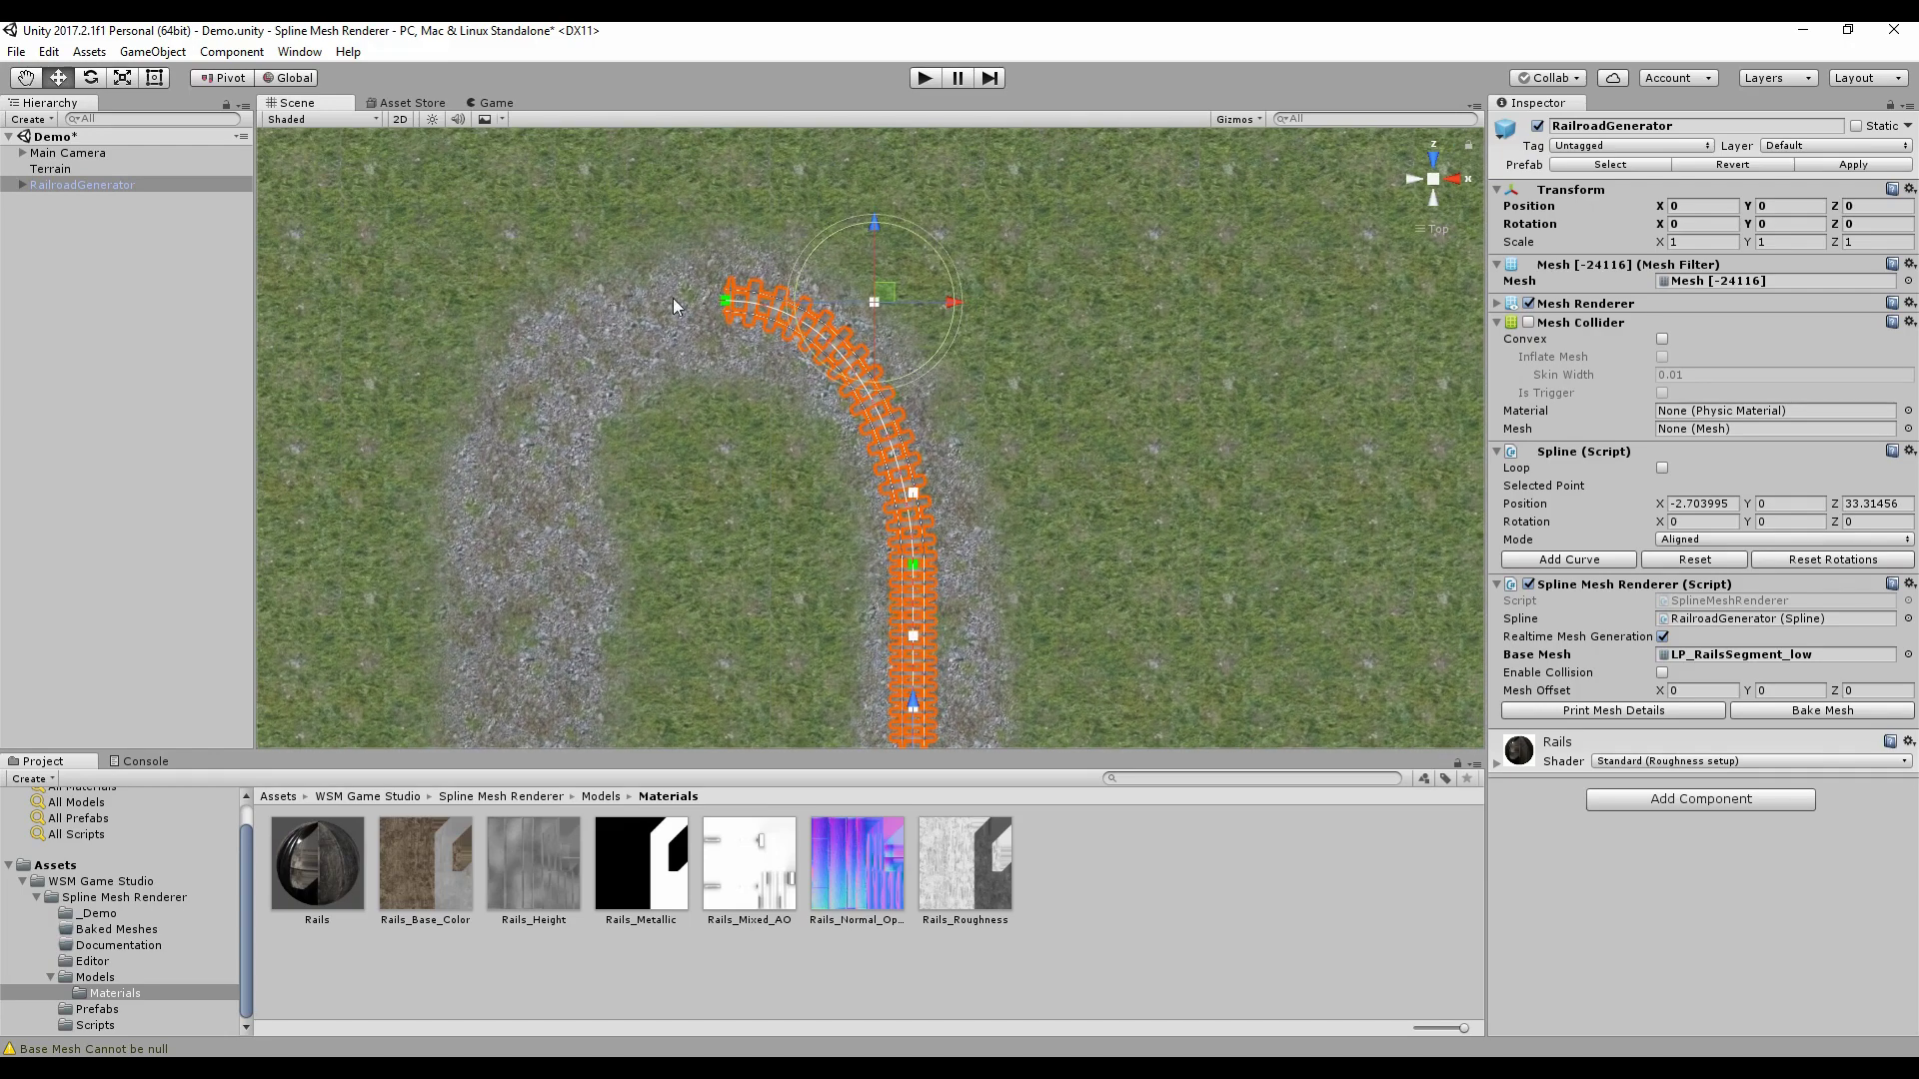
- Copy the end point's Z position, 33.4475, to its control handle so the two line up
{"action": "left_click", "coordinate": [728, 299]}
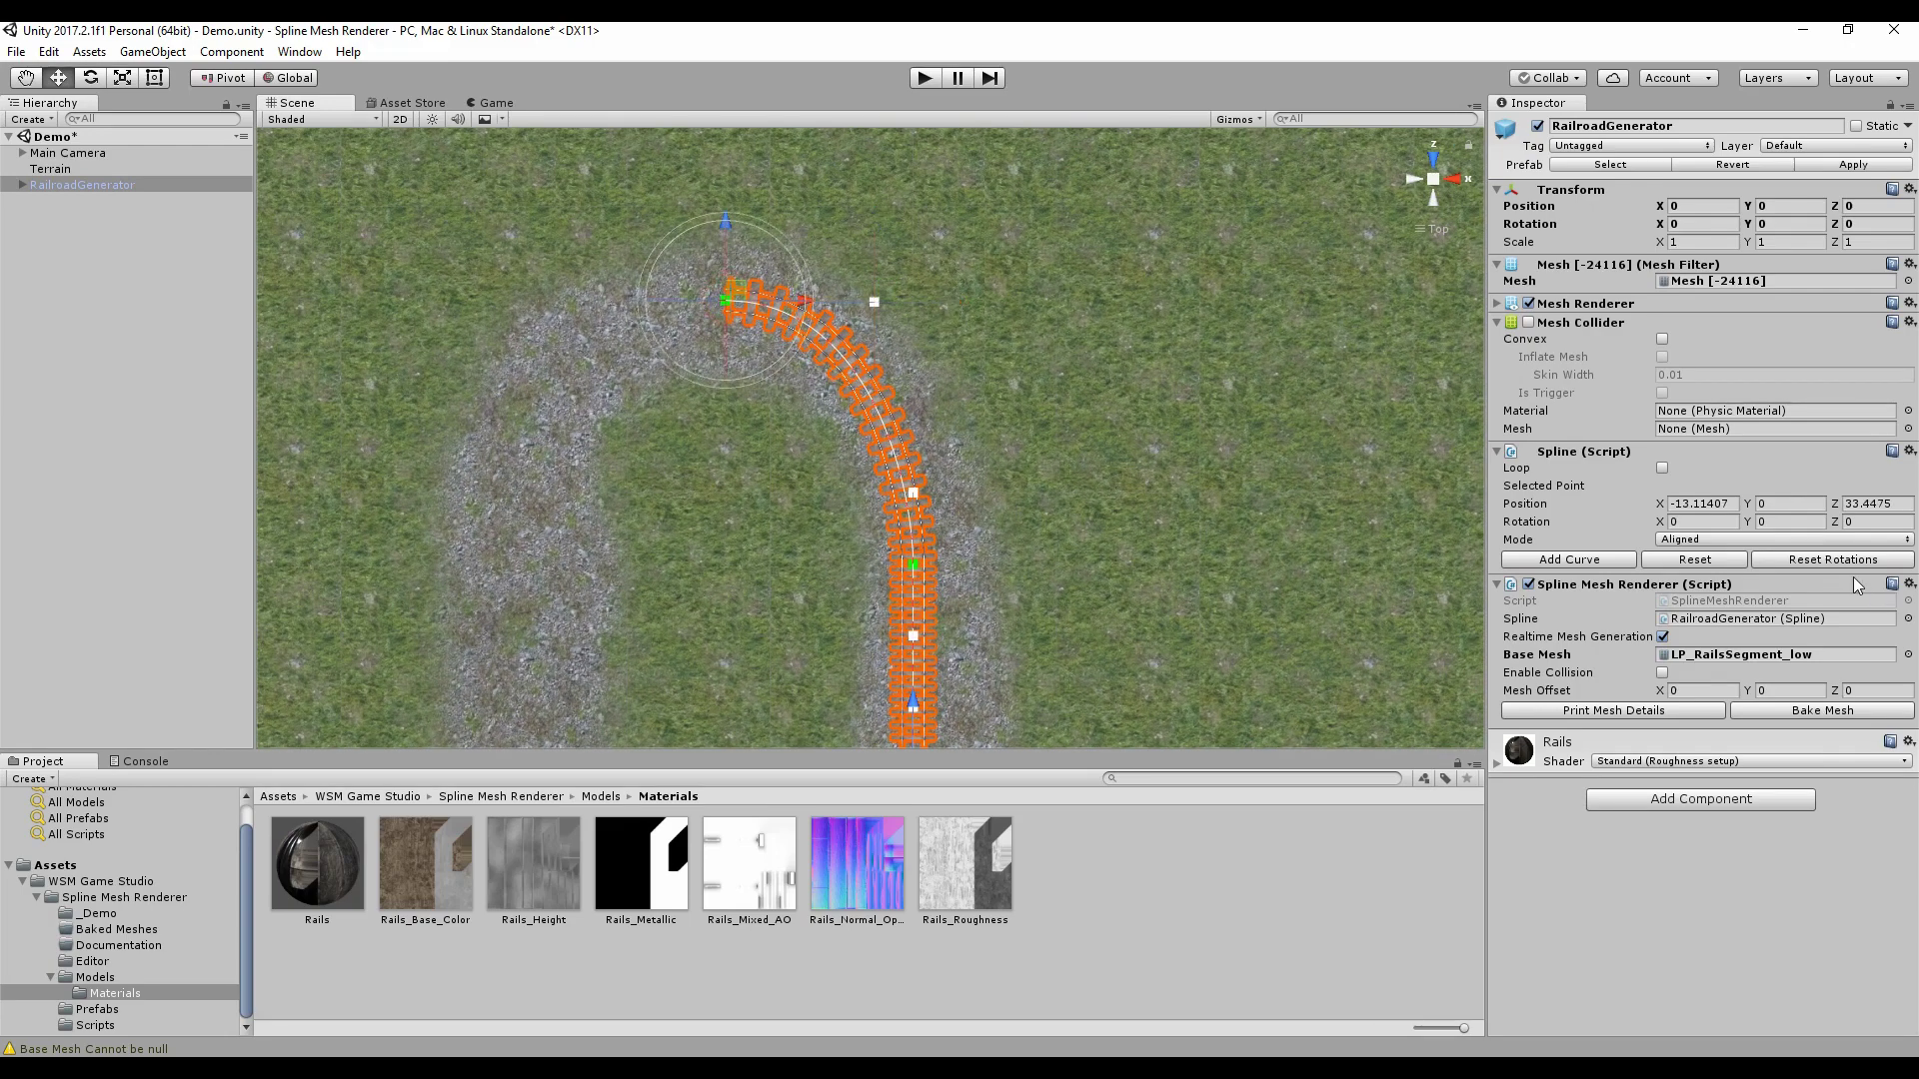
{"action": "left_click", "coordinate": [1734, 504]}
{"action": "left_click", "coordinate": [1883, 505]}
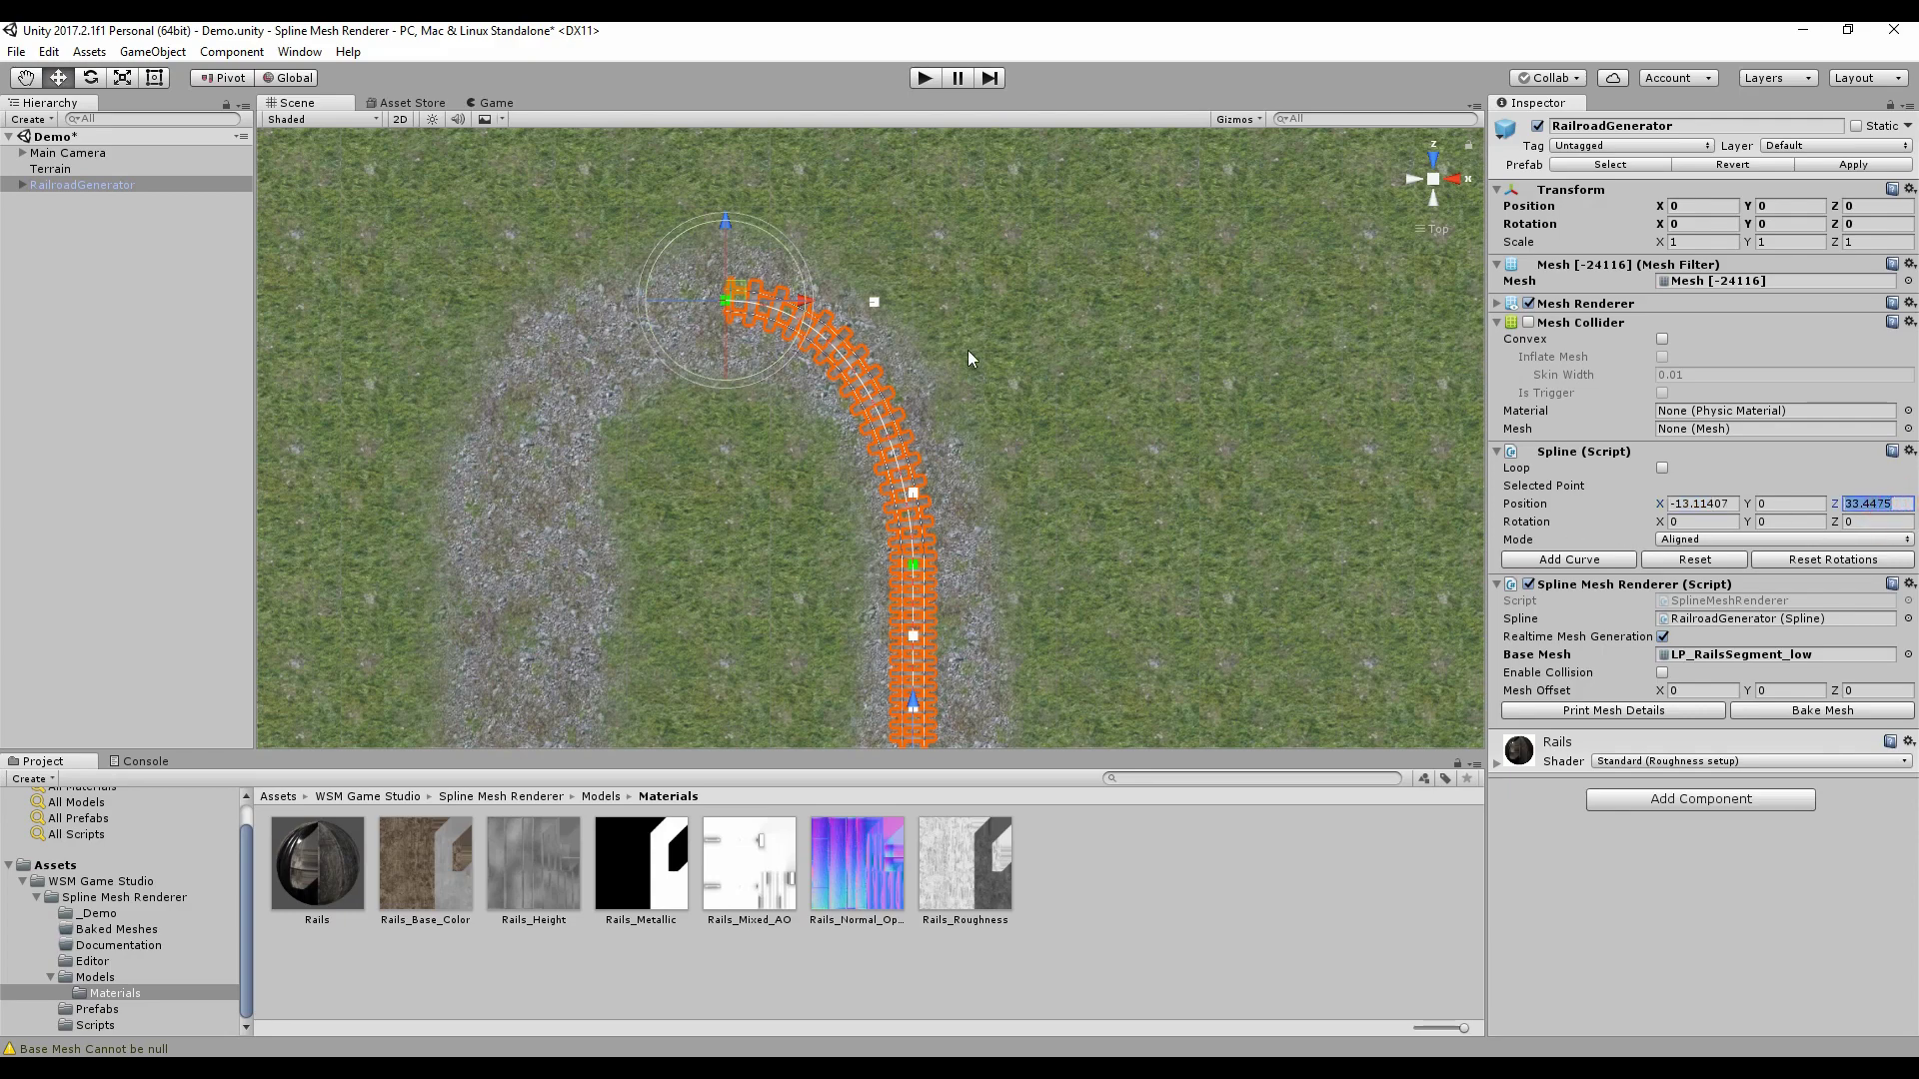
{"action": "left_click", "coordinate": [874, 302]}
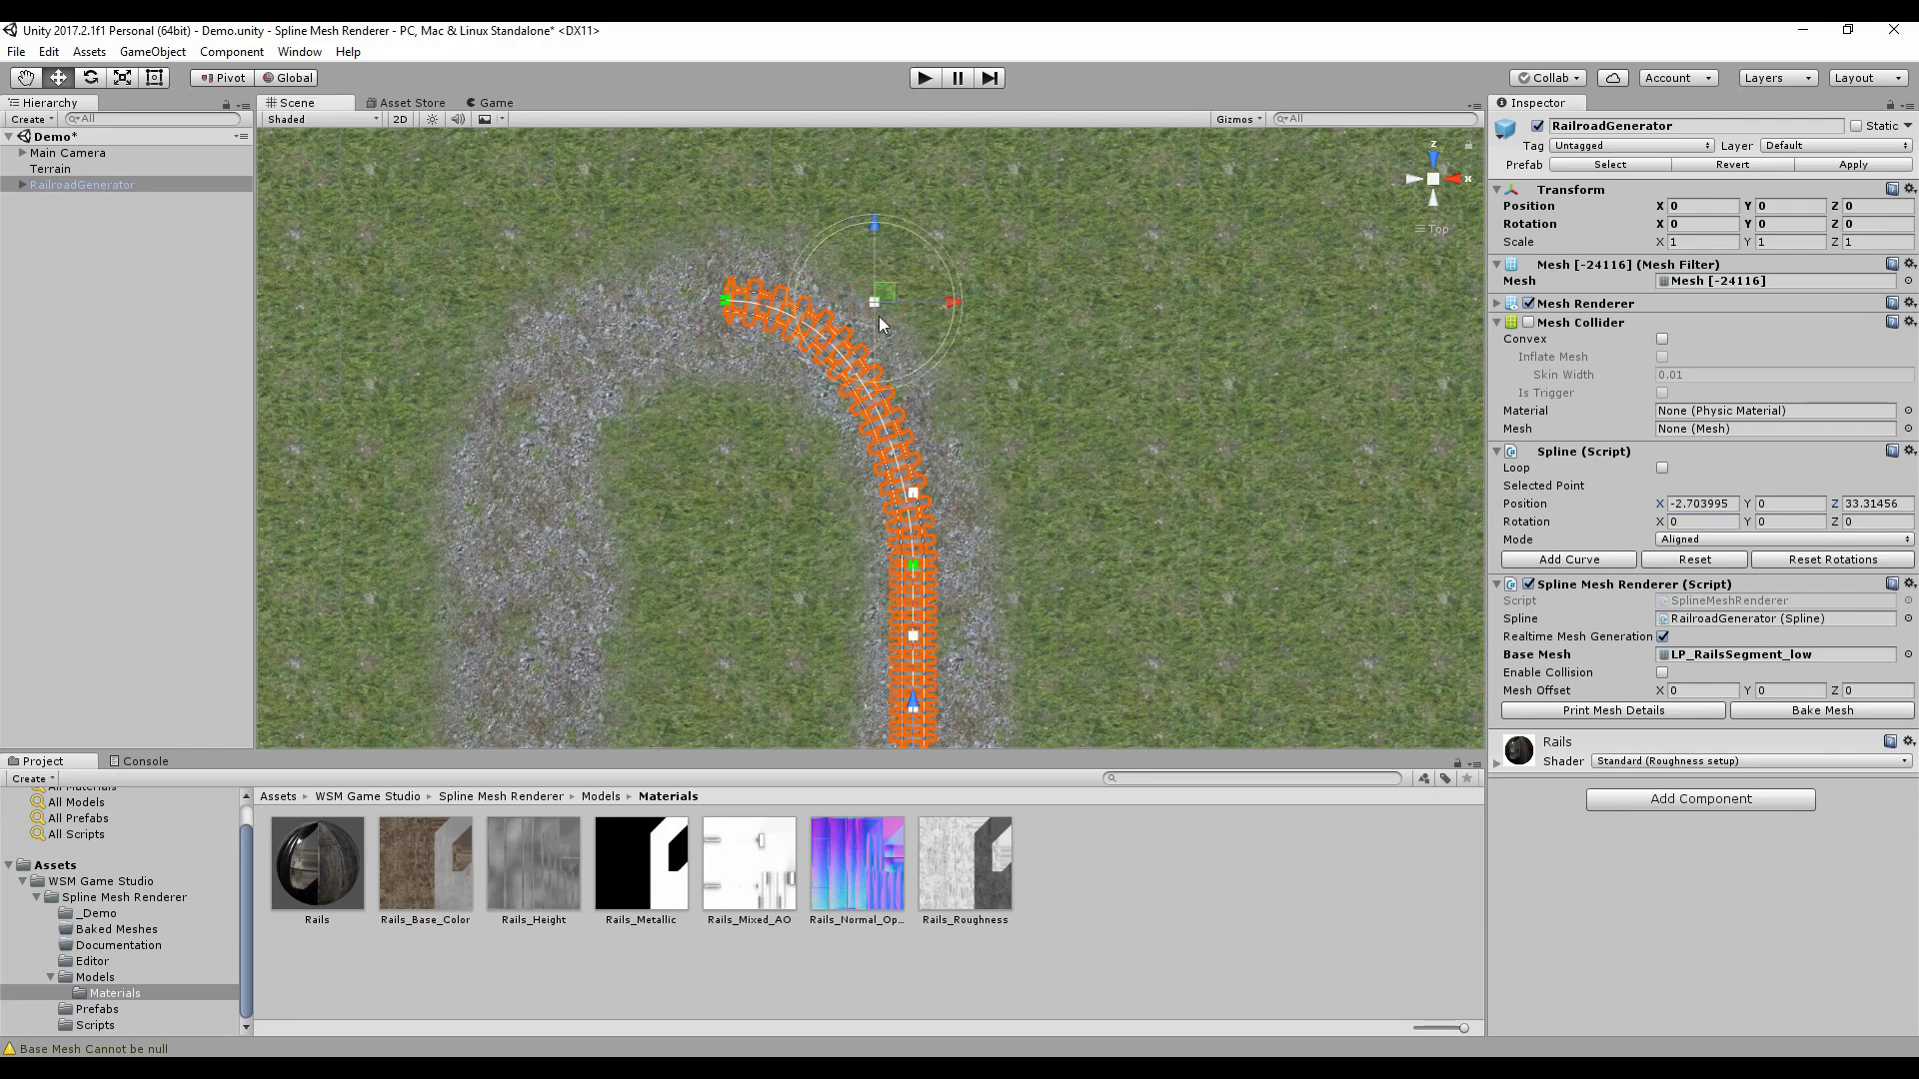
{"action": "left_click", "coordinate": [1899, 506]}
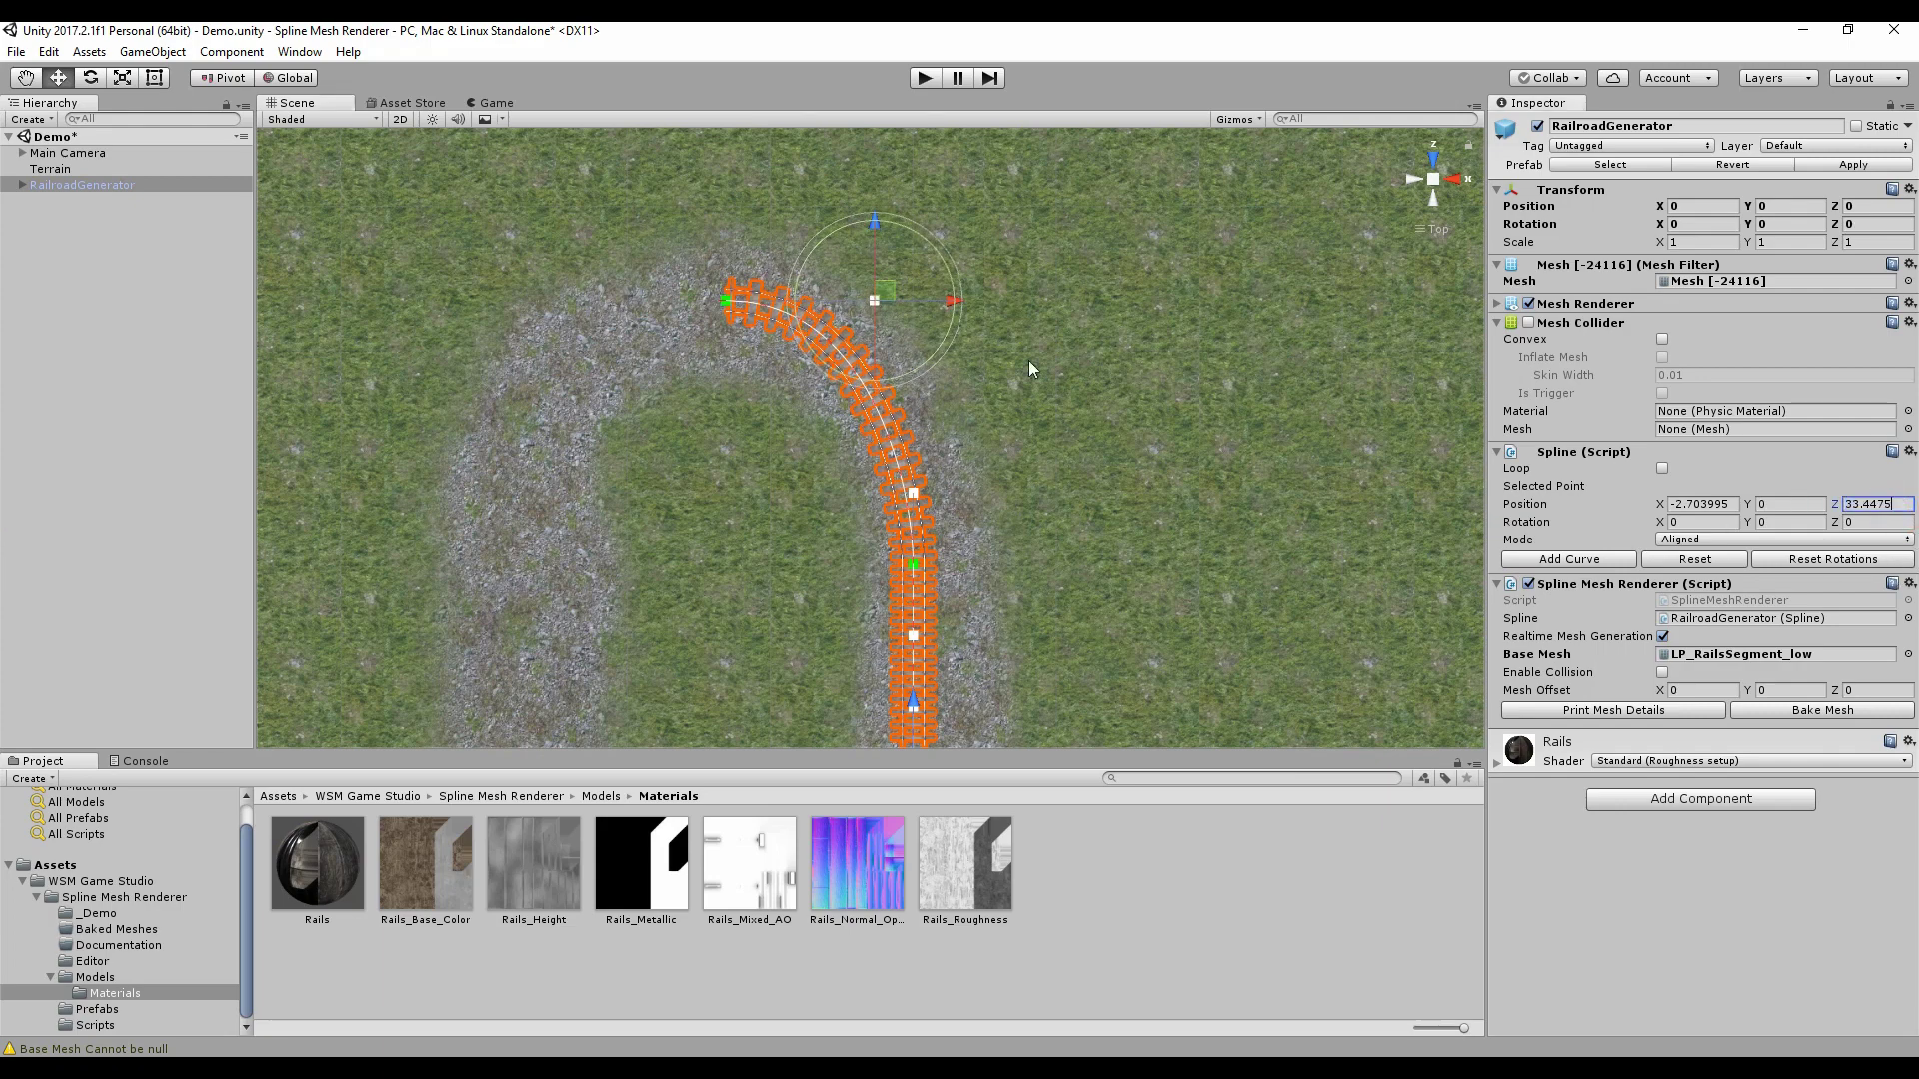
- Add a third curve and move its end point down the far side of the bend to Z about 20.3
{"action": "left_click", "coordinate": [1569, 559]}
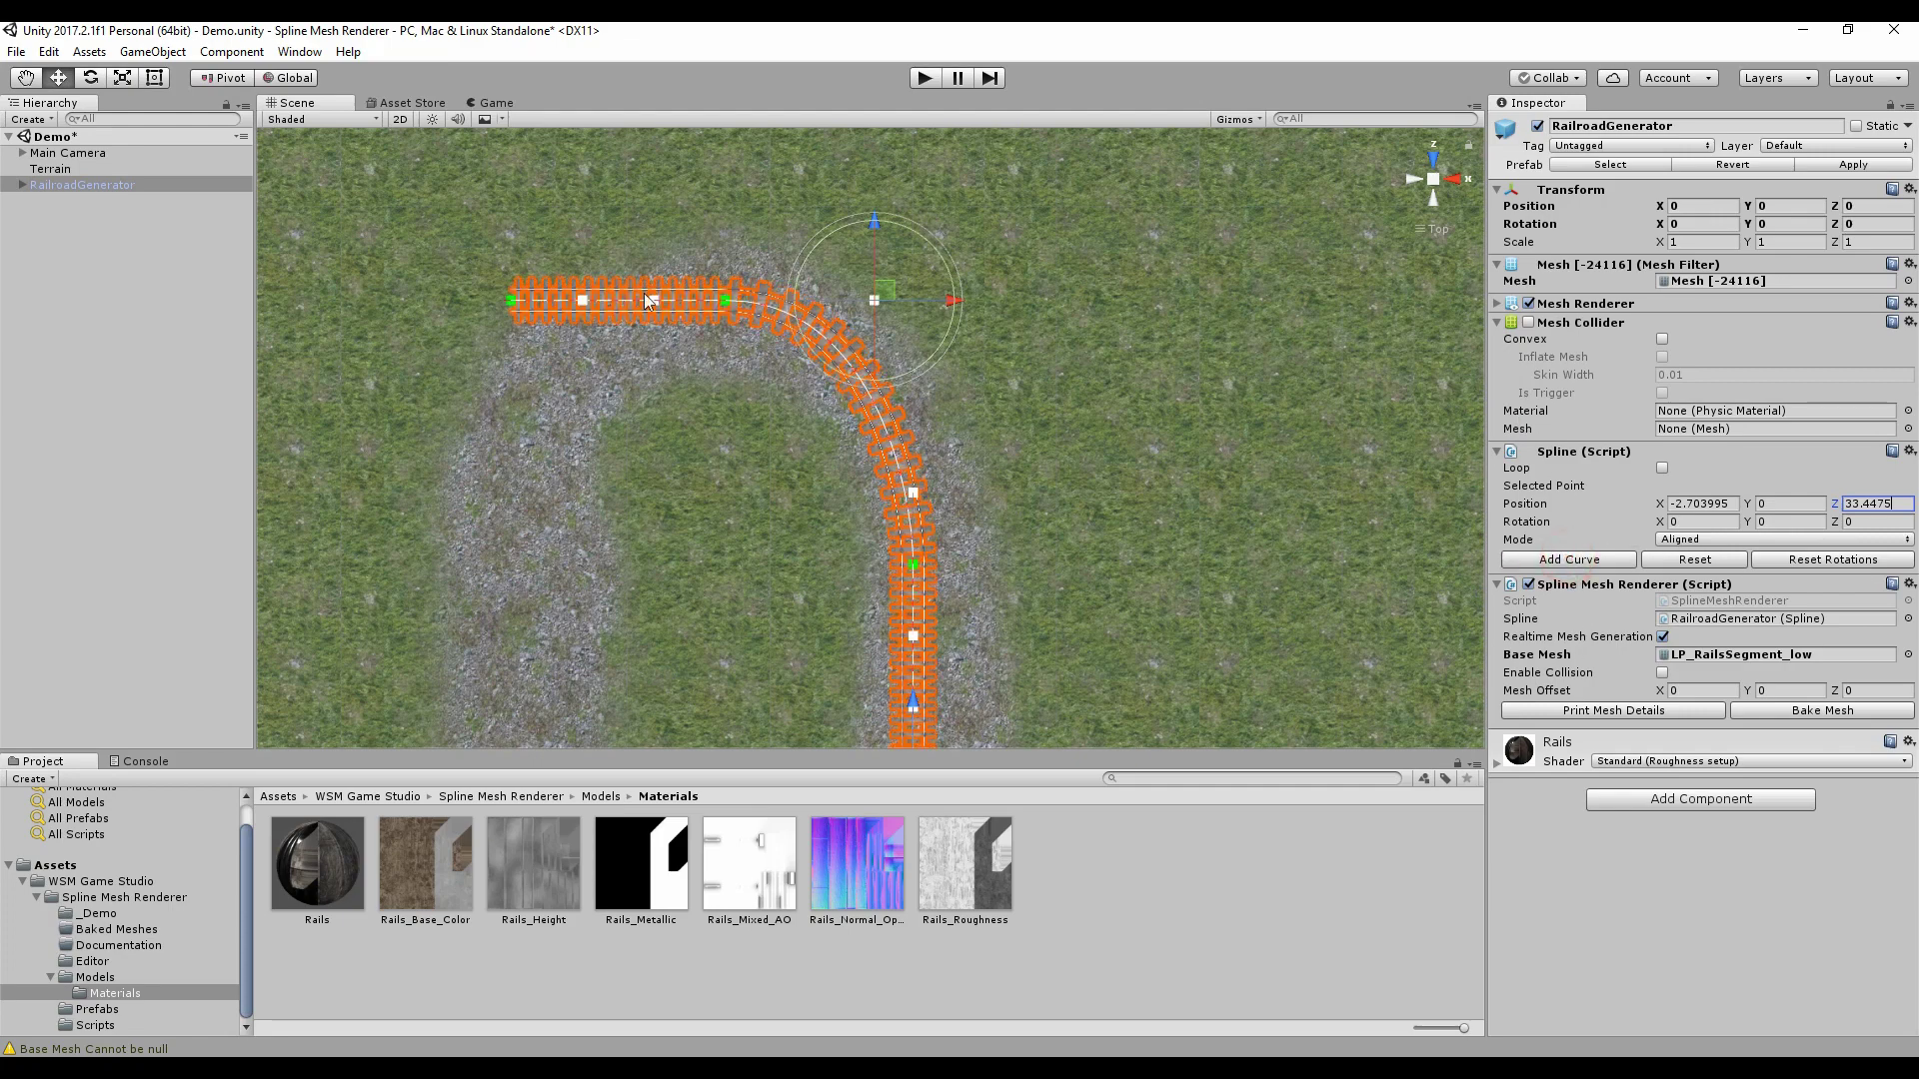
{"action": "scroll", "coordinate": [654, 395], "scroll_direction": "down", "scroll_amount": 2}
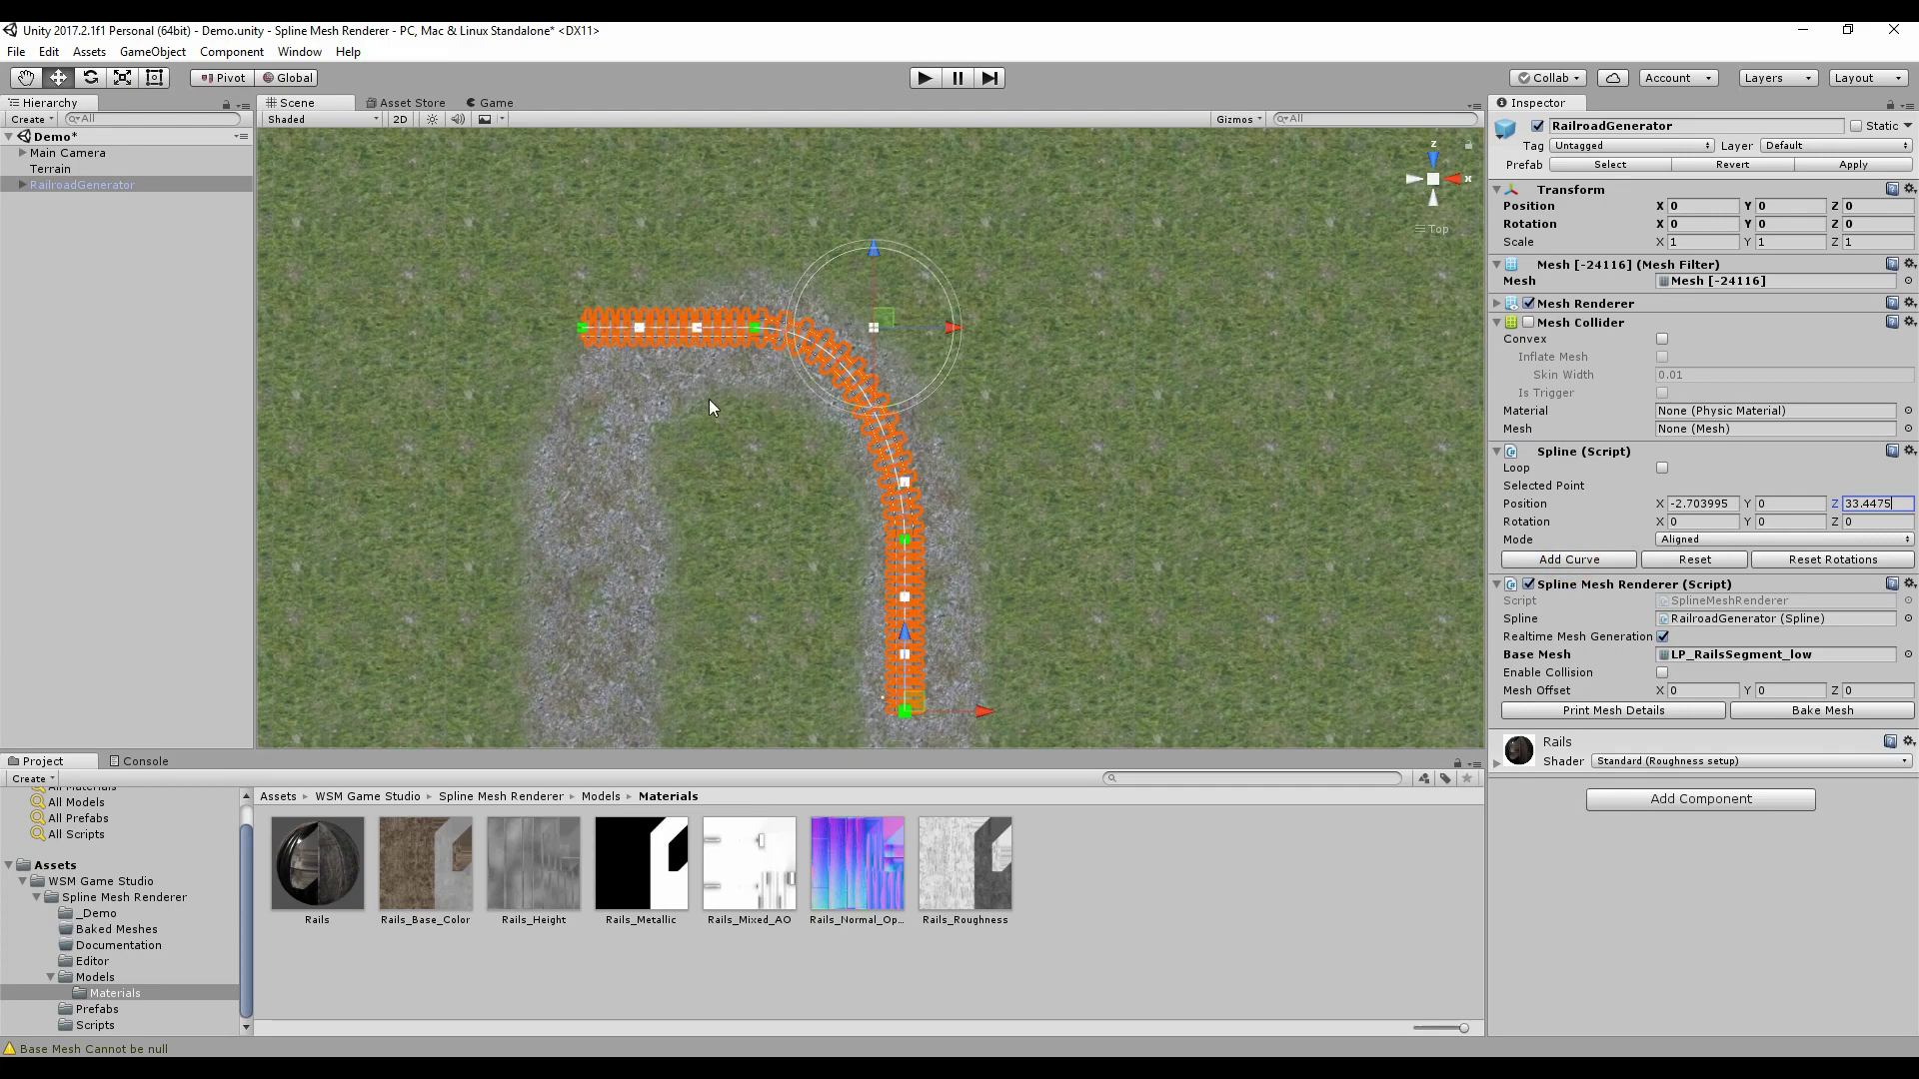
{"action": "scroll", "coordinate": [620, 395], "scroll_direction": "up", "scroll_amount": 2}
{"action": "middle_click_drag", "start_coordinate": [536, 388], "coordinate": [736, 399]}
{"action": "left_click", "coordinate": [730, 319]}
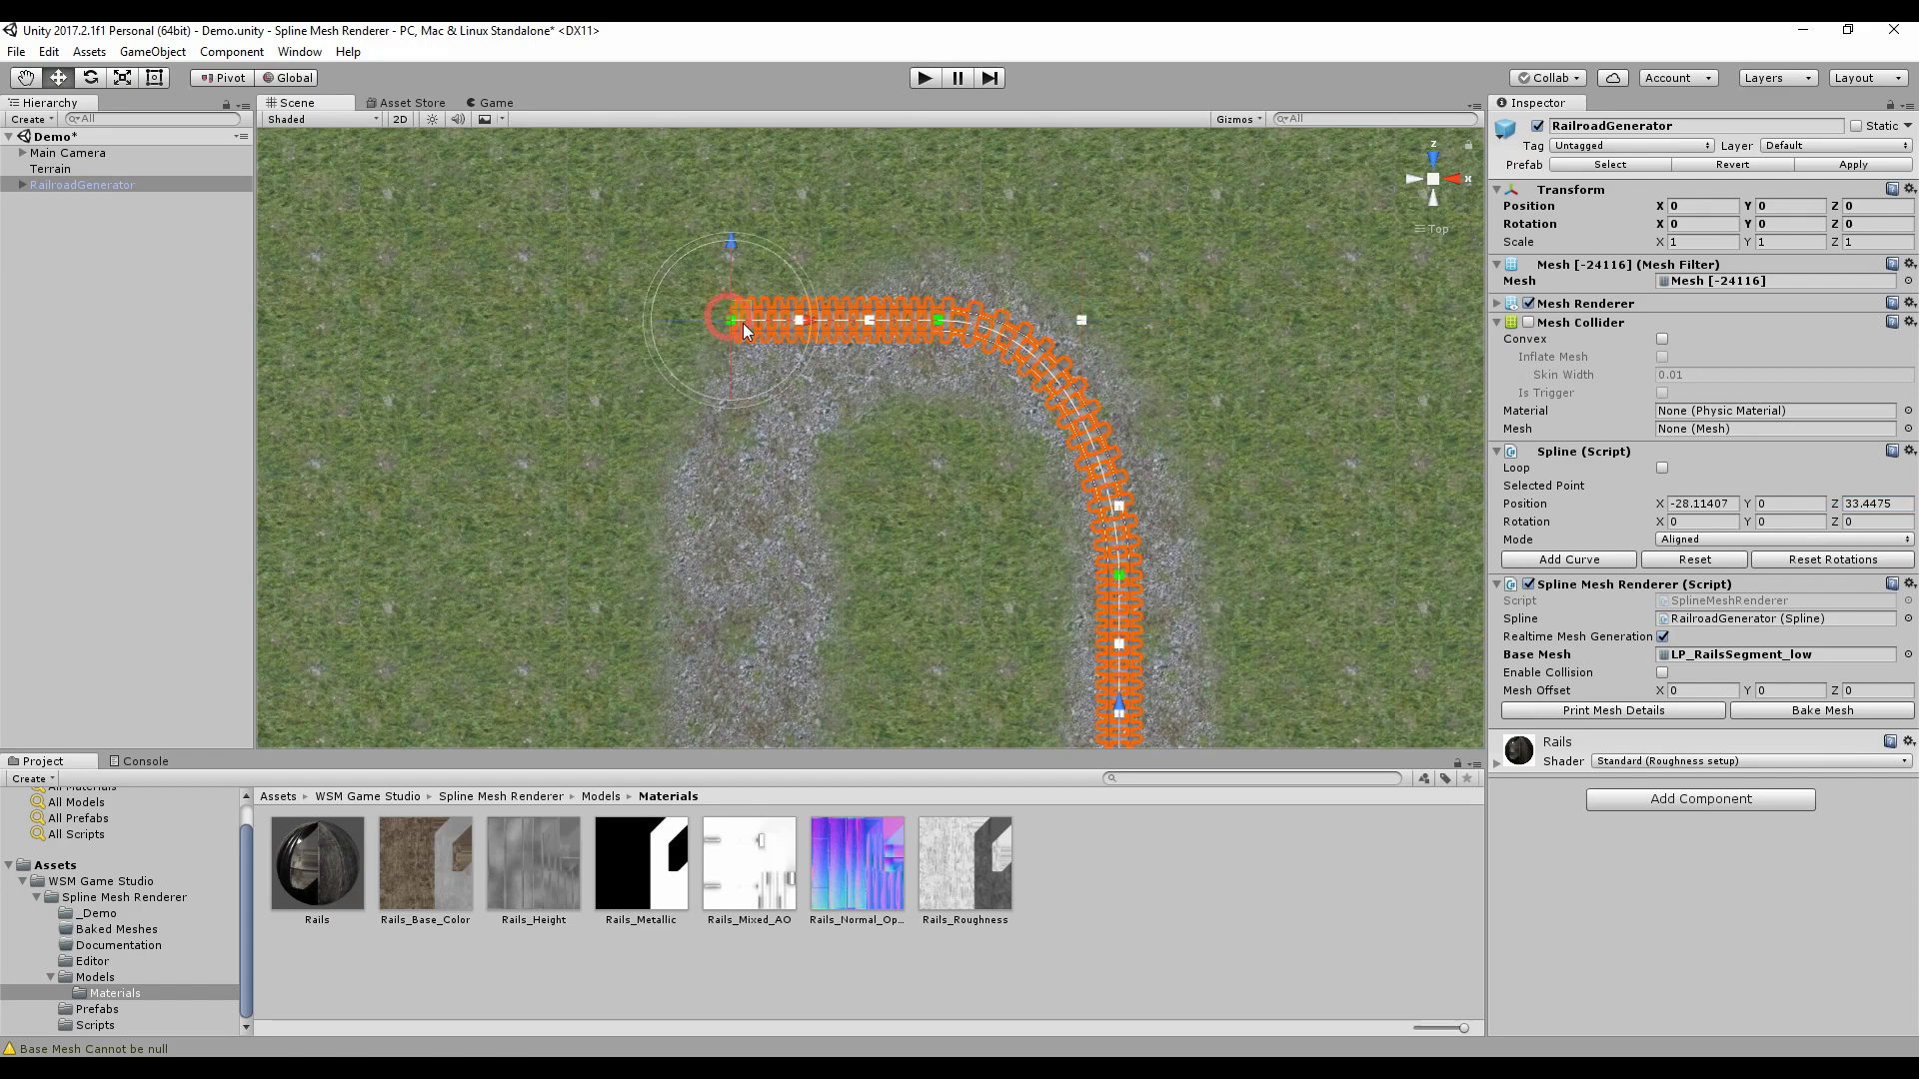
{"action": "left_click_drag", "start_coordinate": [731, 249], "coordinate": [719, 434]}
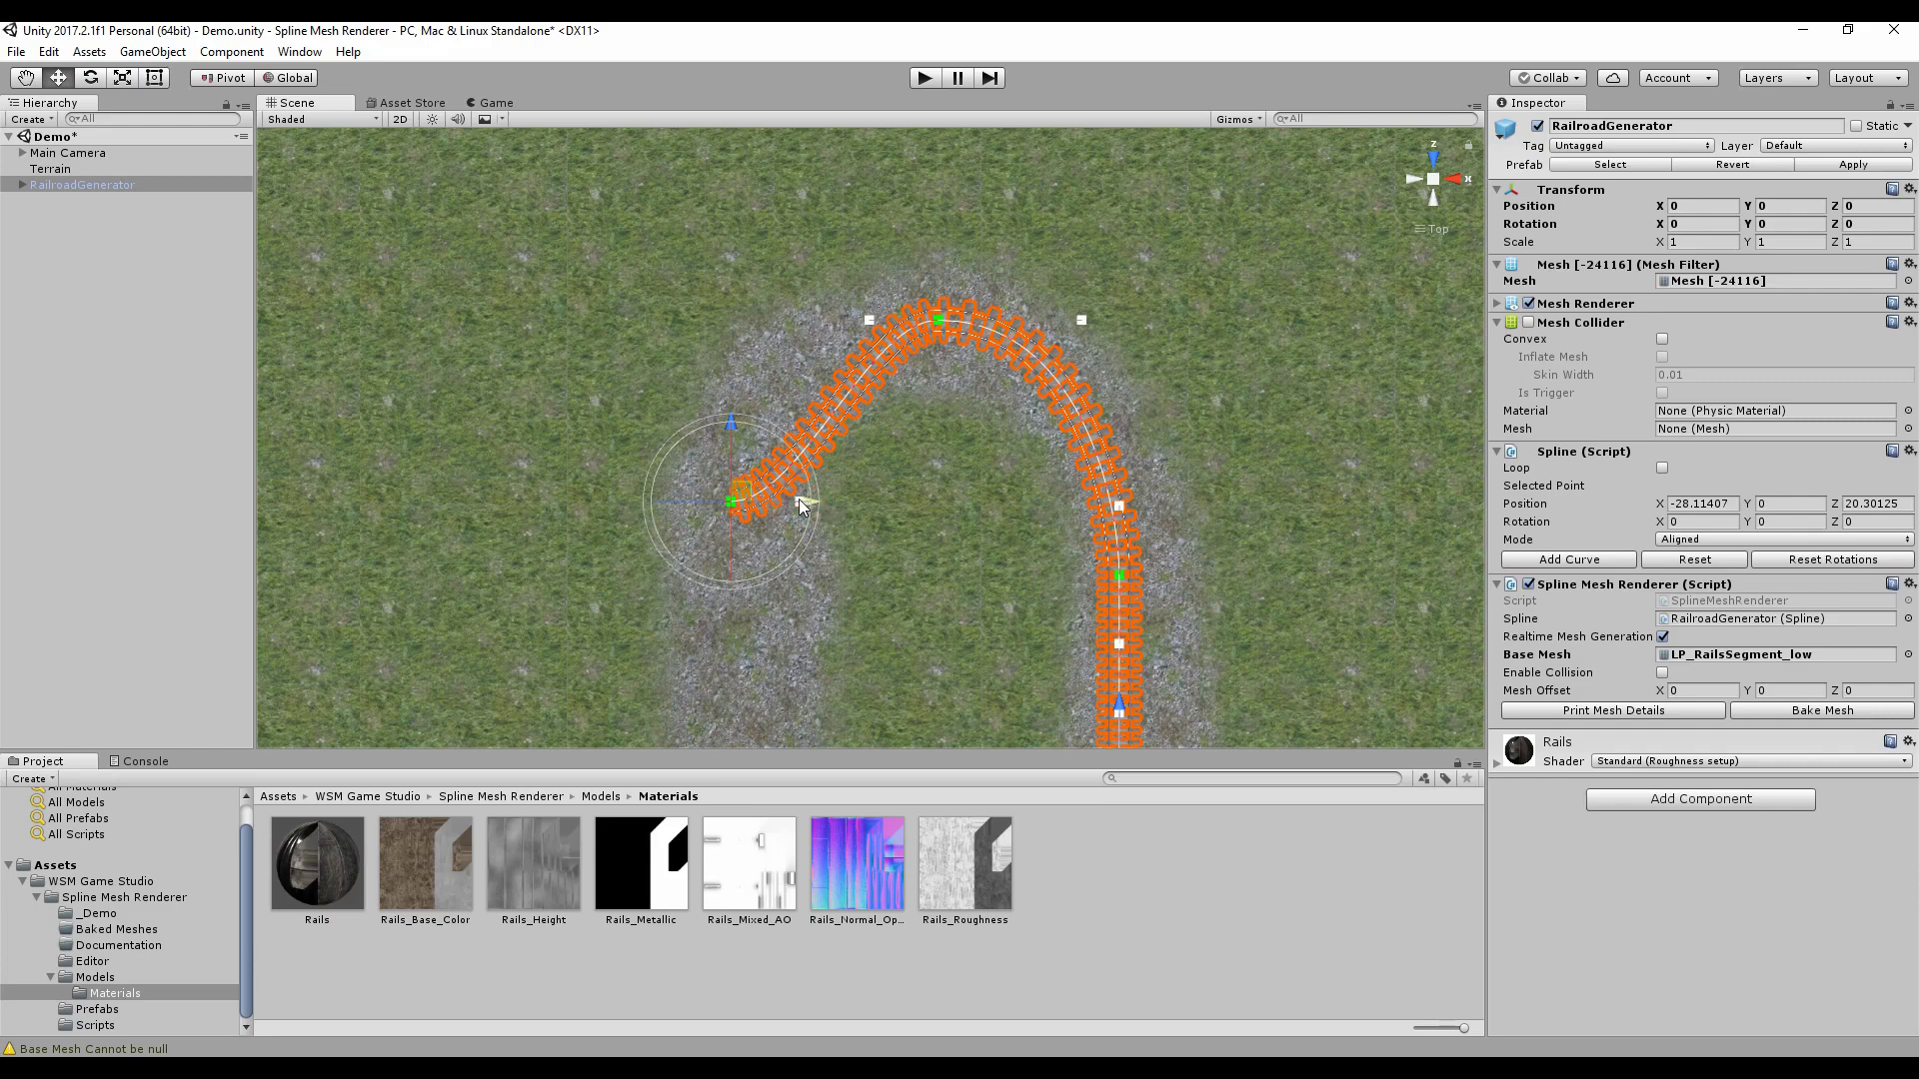
- Move the third curve's end handle to about X -28.2, Z 30 to round the track along the path
{"action": "scroll", "coordinate": [785, 521], "scroll_direction": "up", "scroll_amount": 3}
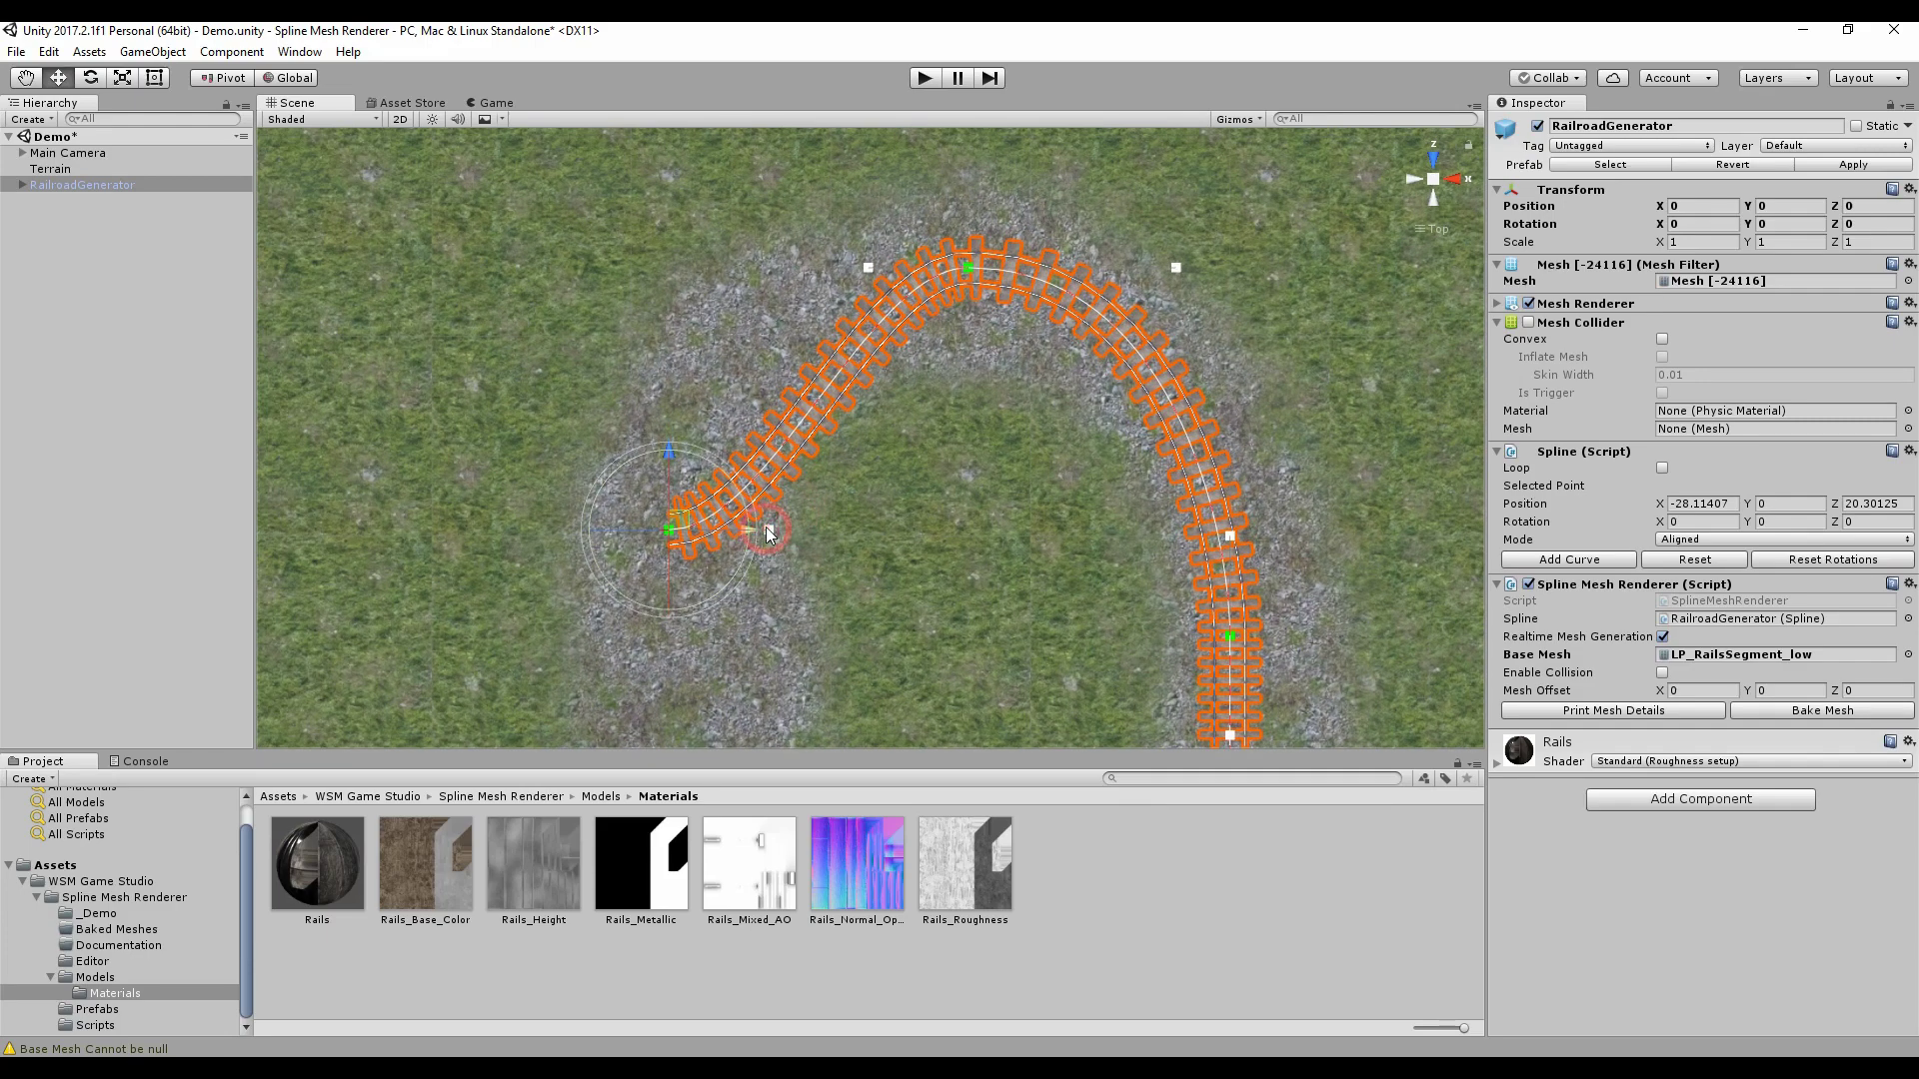
{"action": "left_click", "coordinate": [770, 530]}
{"action": "left_click_drag", "start_coordinate": [766, 463], "coordinate": [747, 355]}
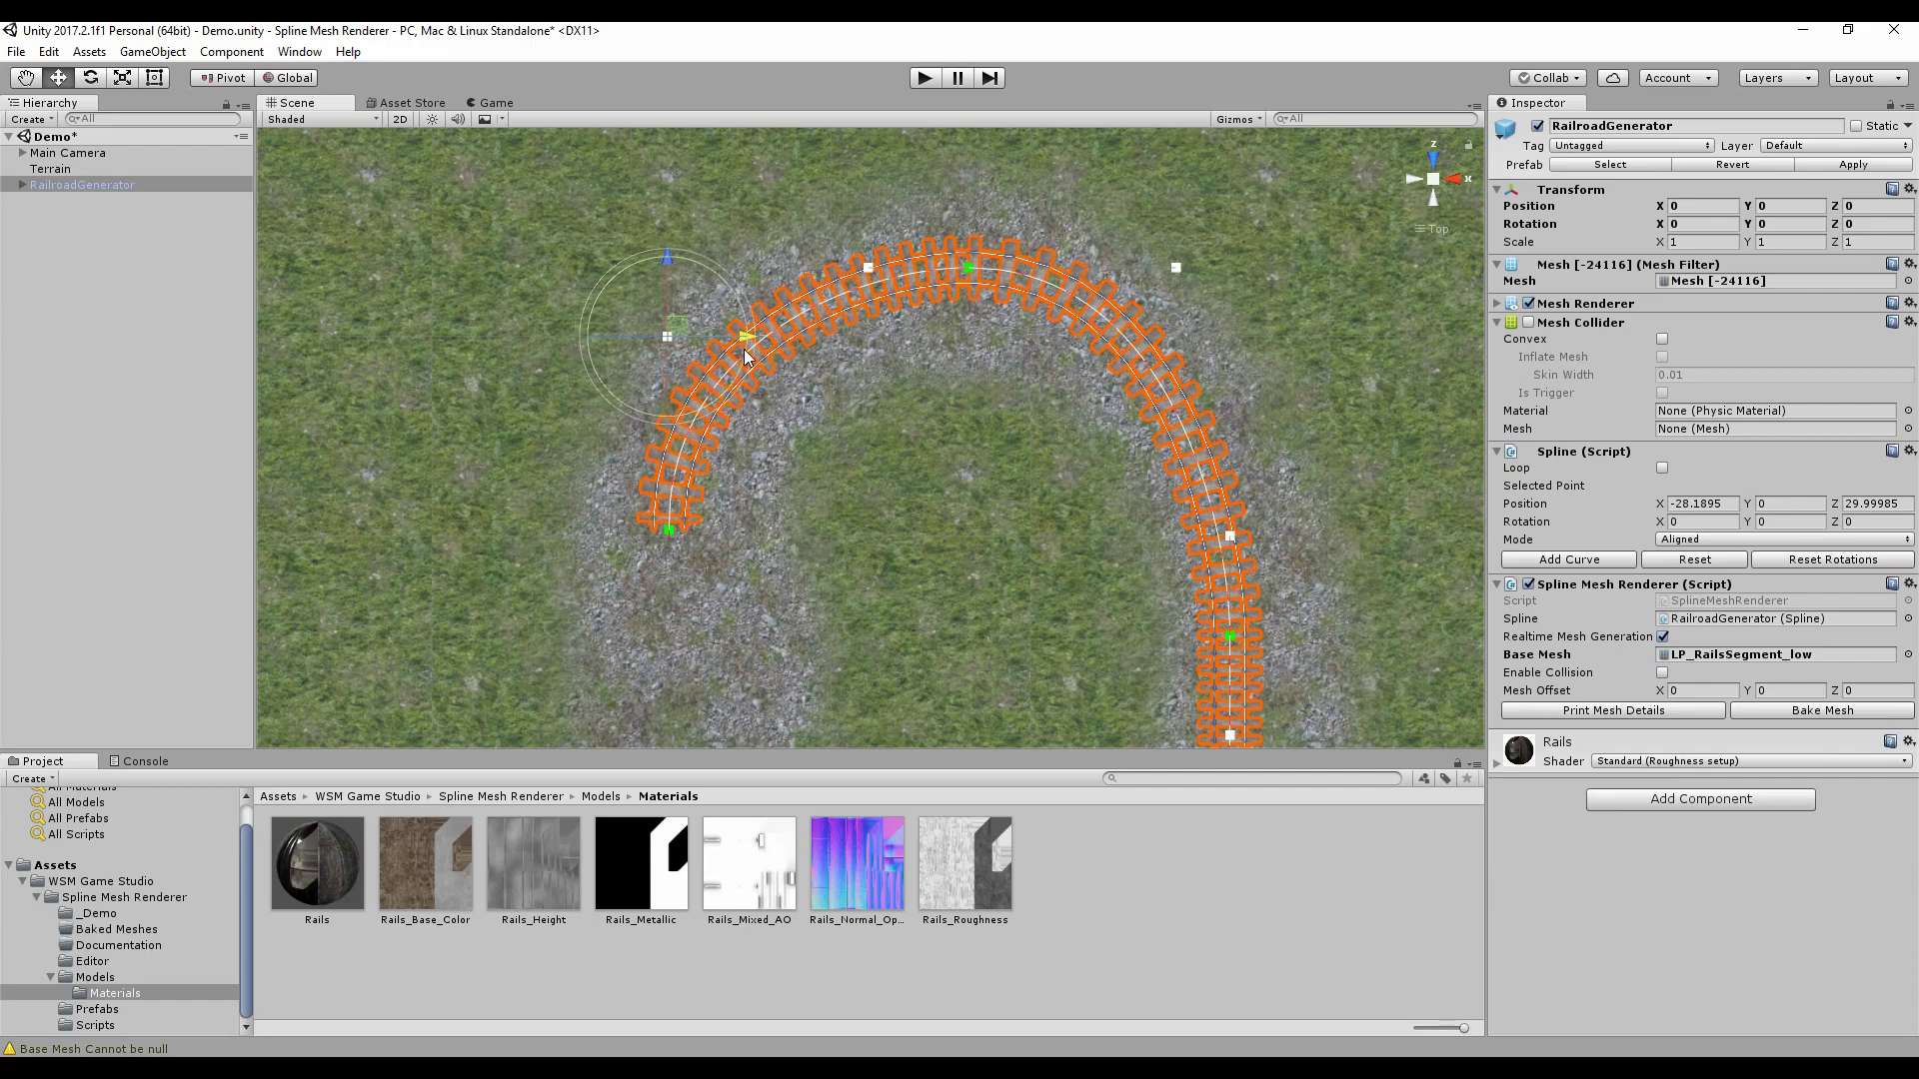
- Copy the third curve's end point X position, -28.11407, to its control handle
{"action": "left_click", "coordinate": [667, 531]}
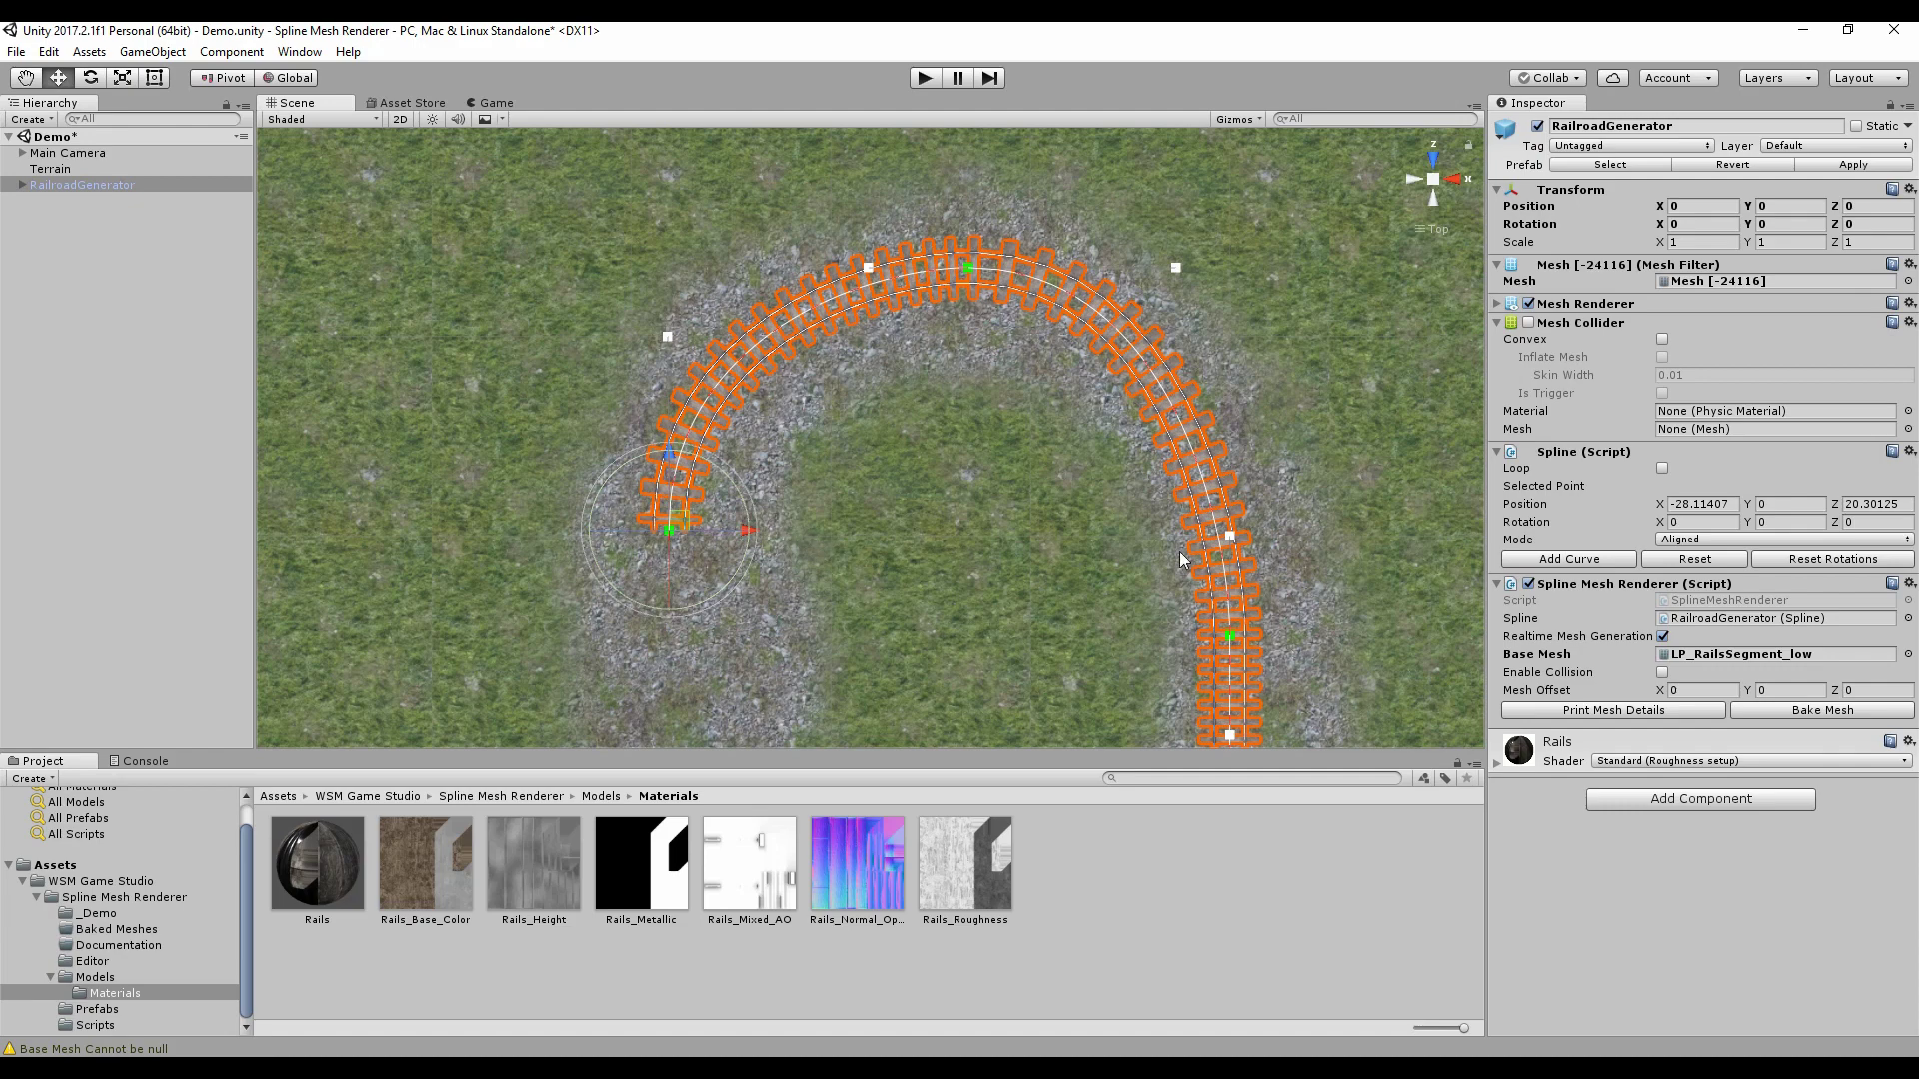
{"action": "left_click", "coordinate": [1732, 506]}
{"action": "key", "text": "ctrl+c"}
{"action": "left_click", "coordinate": [669, 338]}
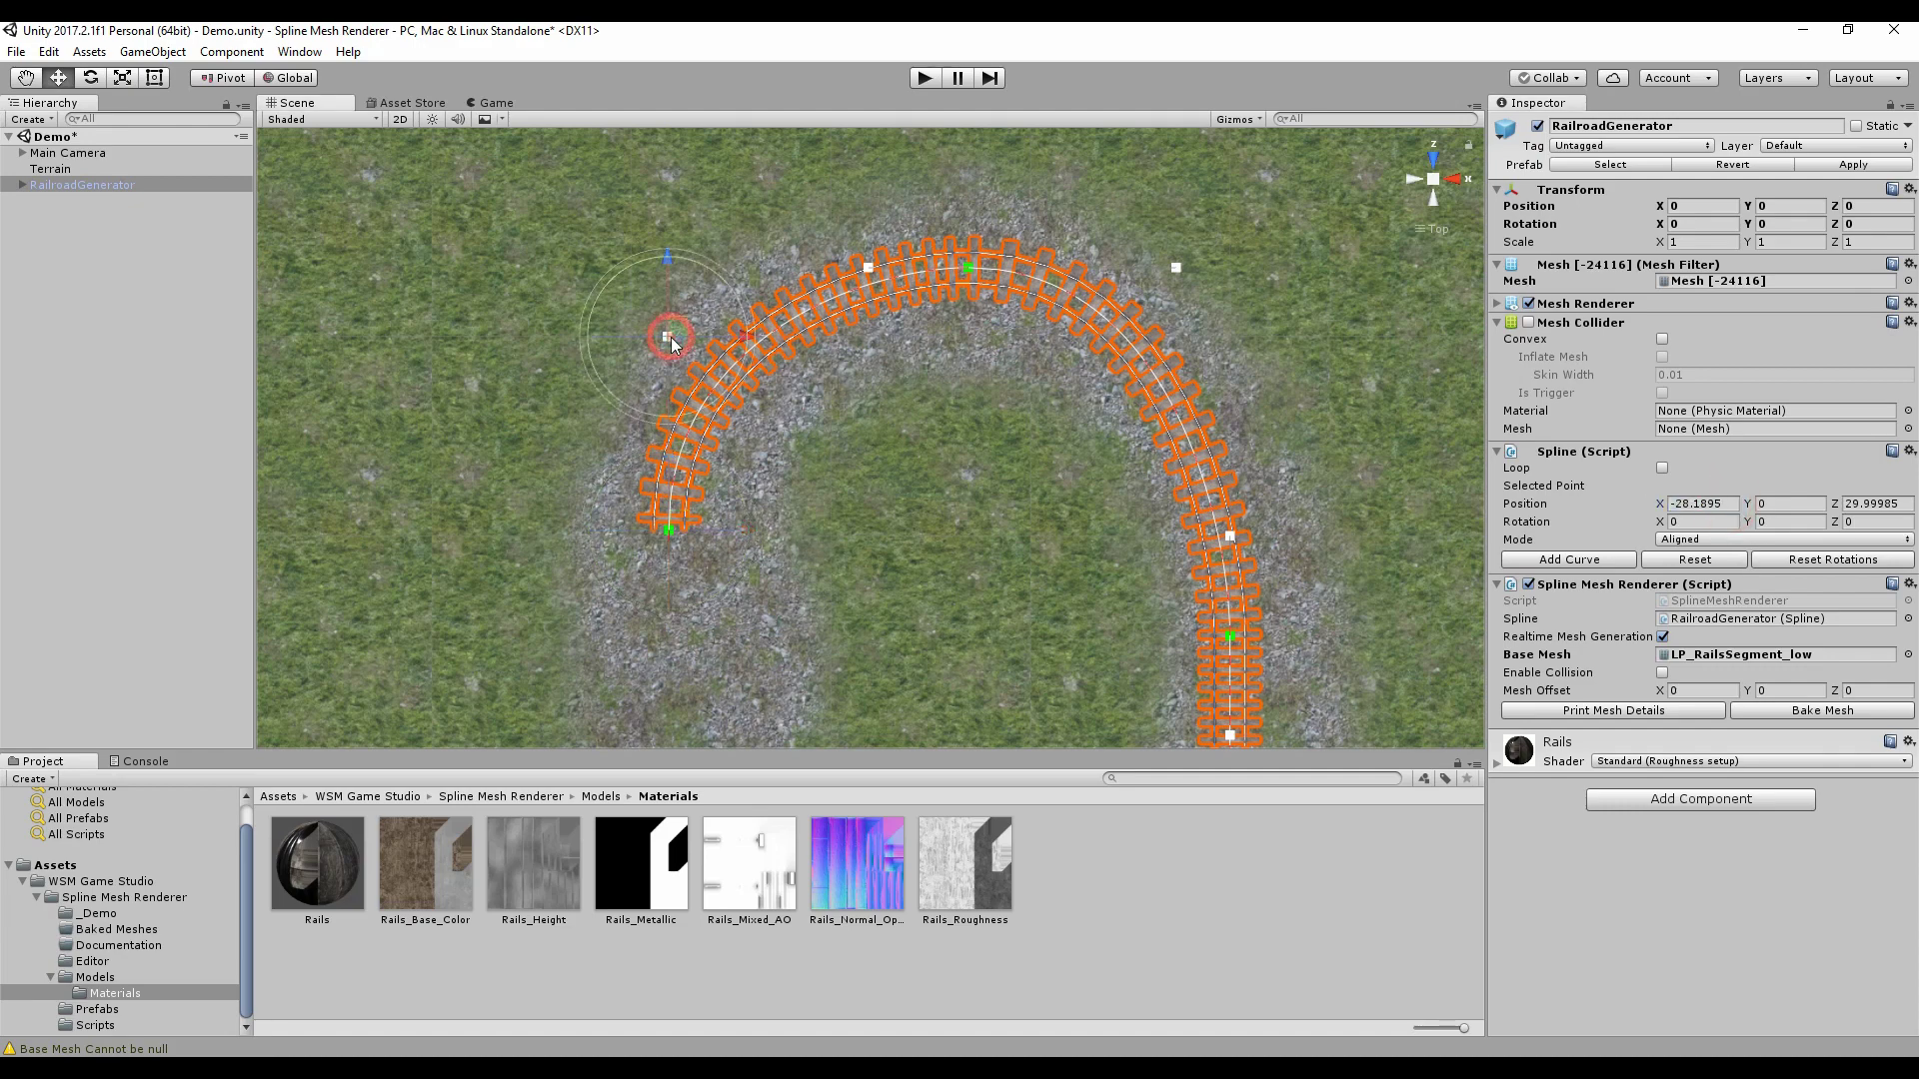
{"action": "left_click", "coordinate": [1728, 503]}
{"action": "key", "text": "ctrl+v"}
{"action": "scroll", "coordinate": [938, 422], "scroll_direction": "down", "scroll_amount": 6}
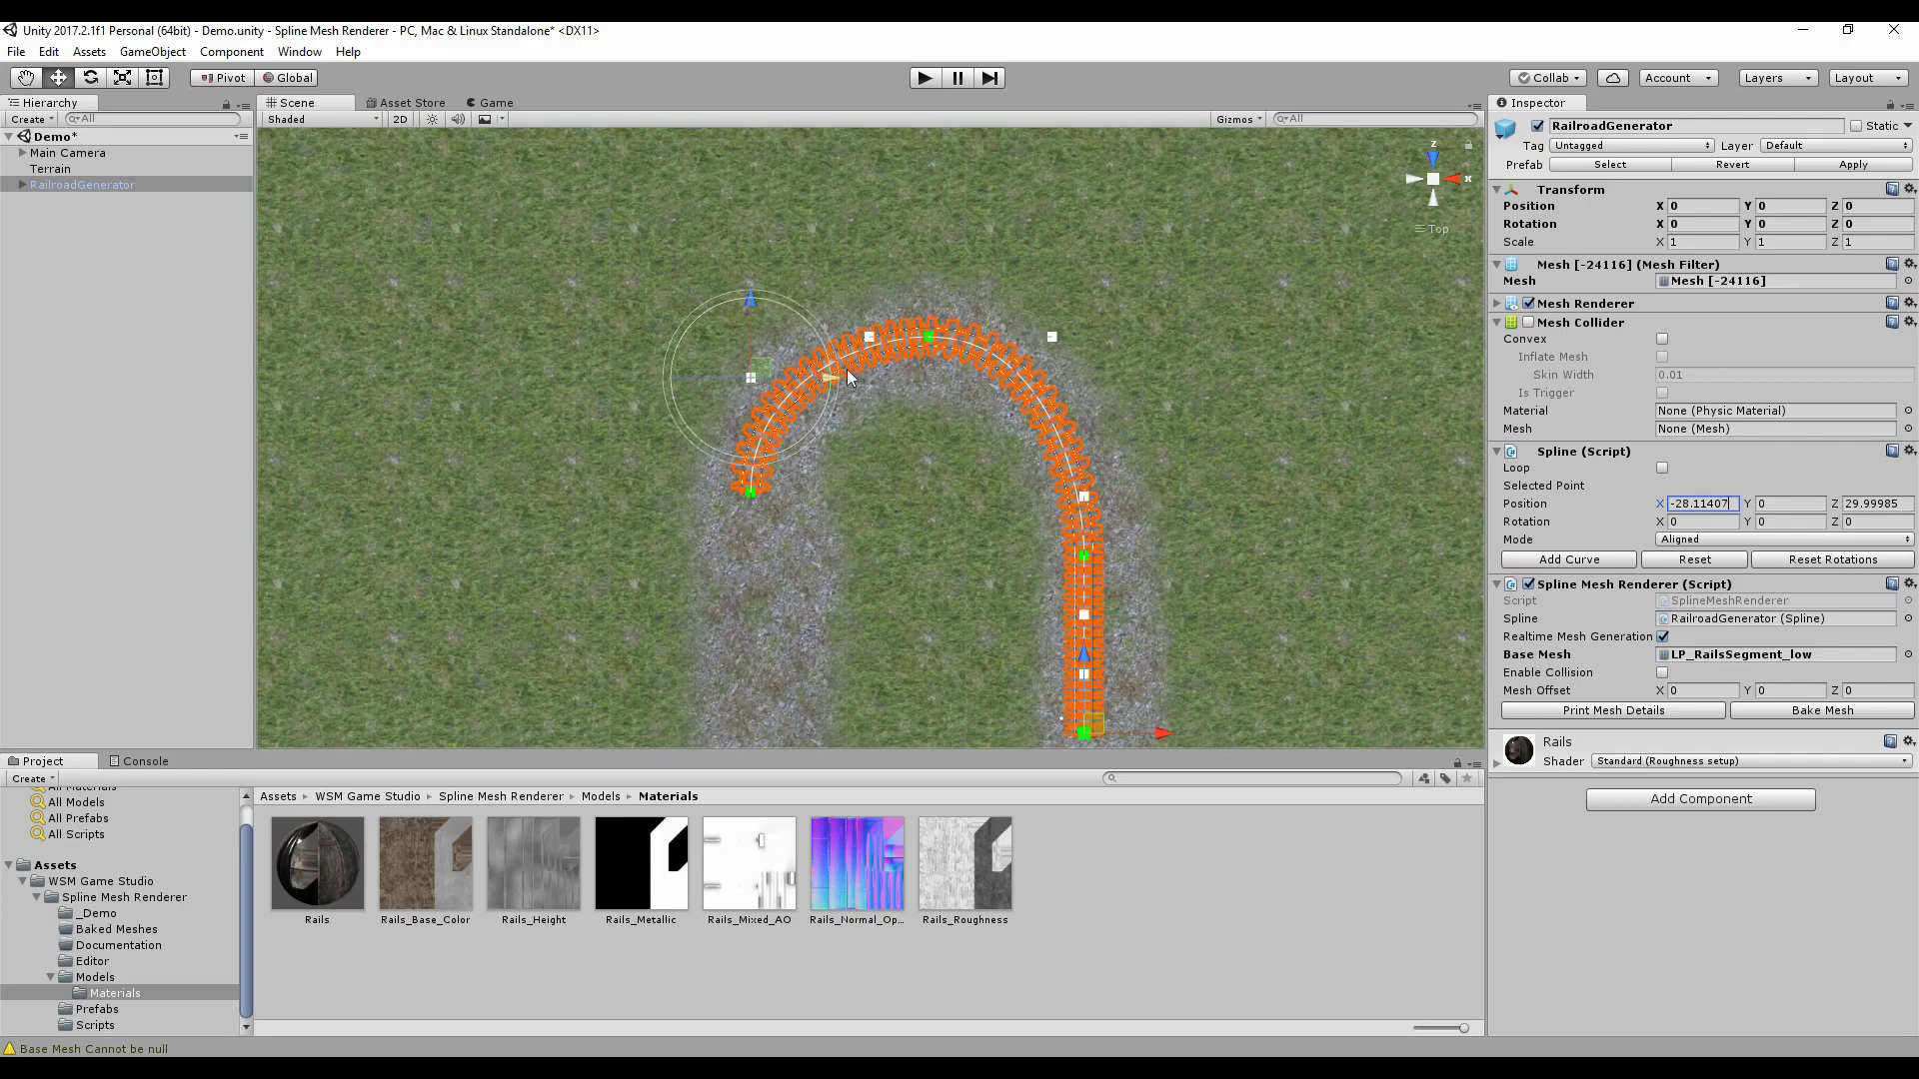
- Extend the third curve's first handle along X, away from the point at the top of the bend
{"action": "scroll", "coordinate": [970, 506], "scroll_direction": "up", "scroll_amount": 4}
{"action": "scroll", "coordinate": [927, 483], "scroll_direction": "down", "scroll_amount": 2}
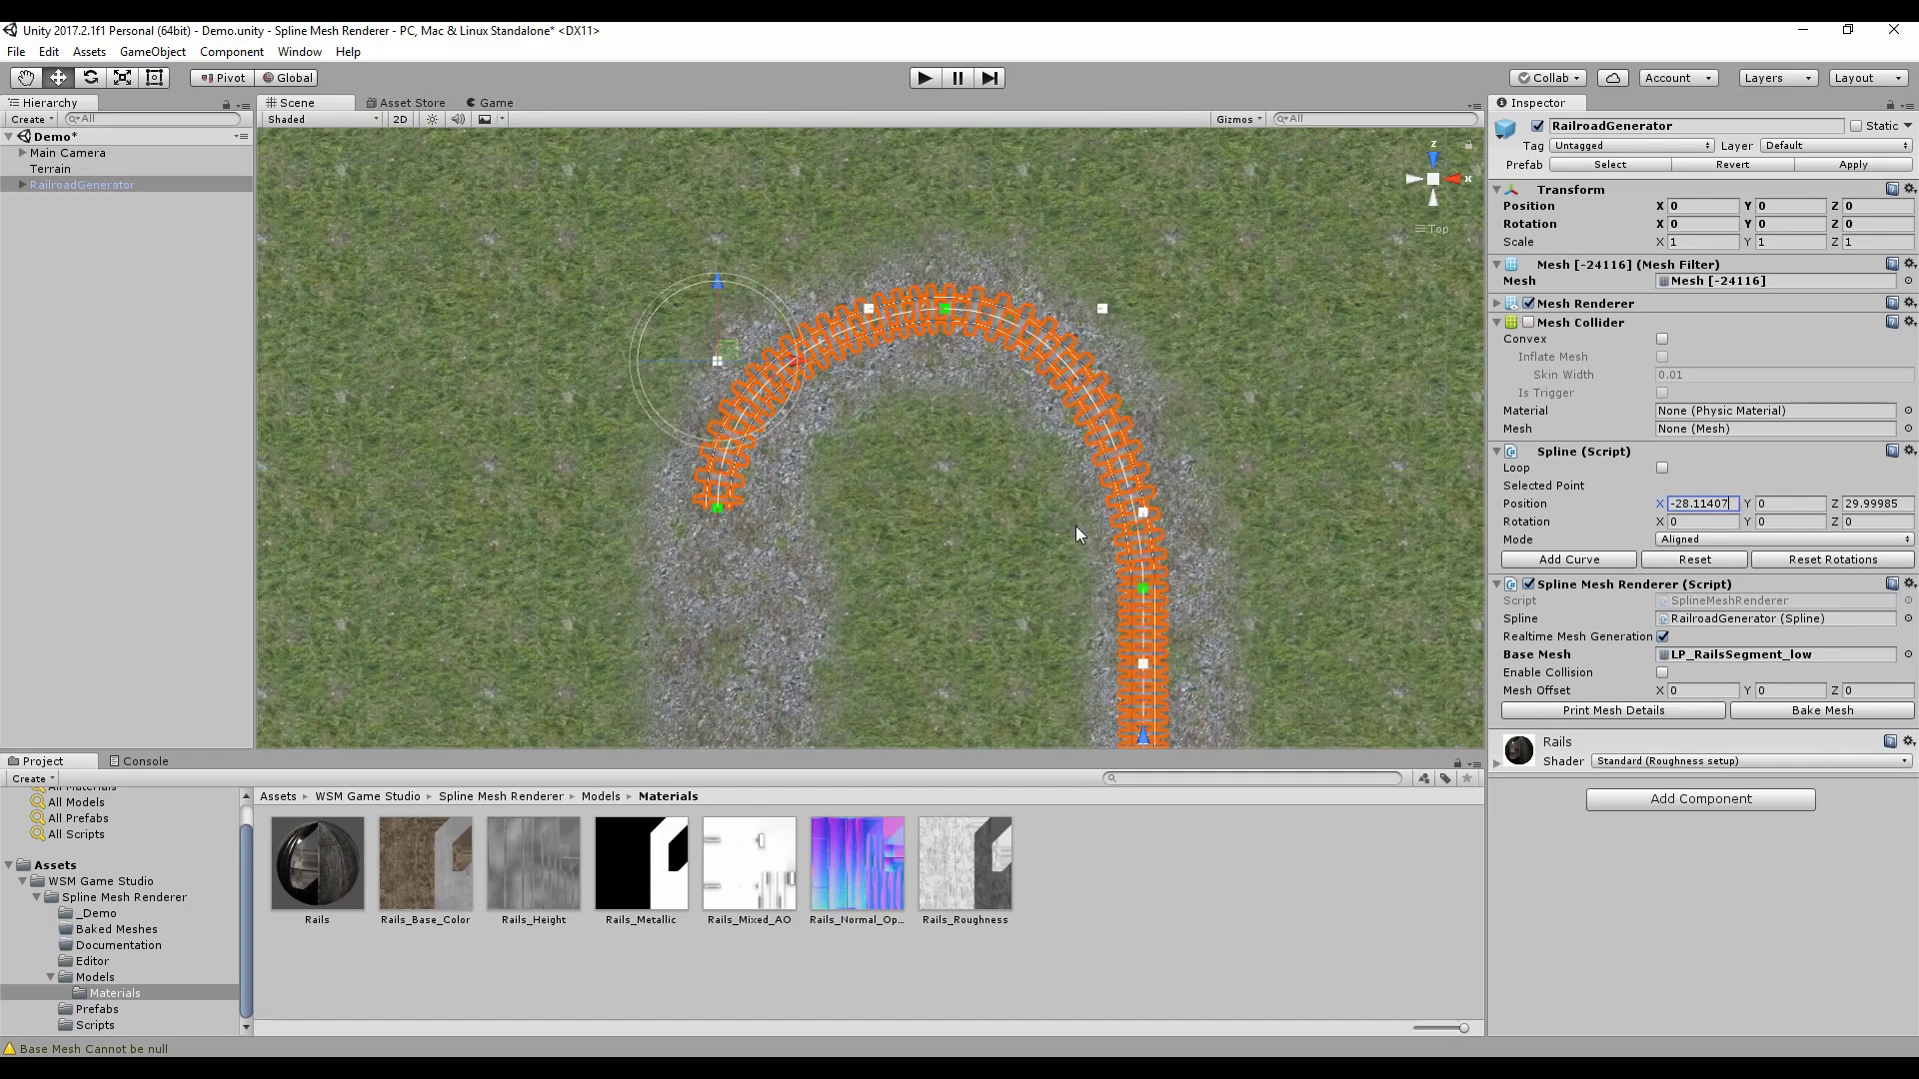
{"action": "scroll", "coordinate": [1023, 495], "scroll_direction": "up", "scroll_amount": 1}
{"action": "left_click", "coordinate": [946, 310]}
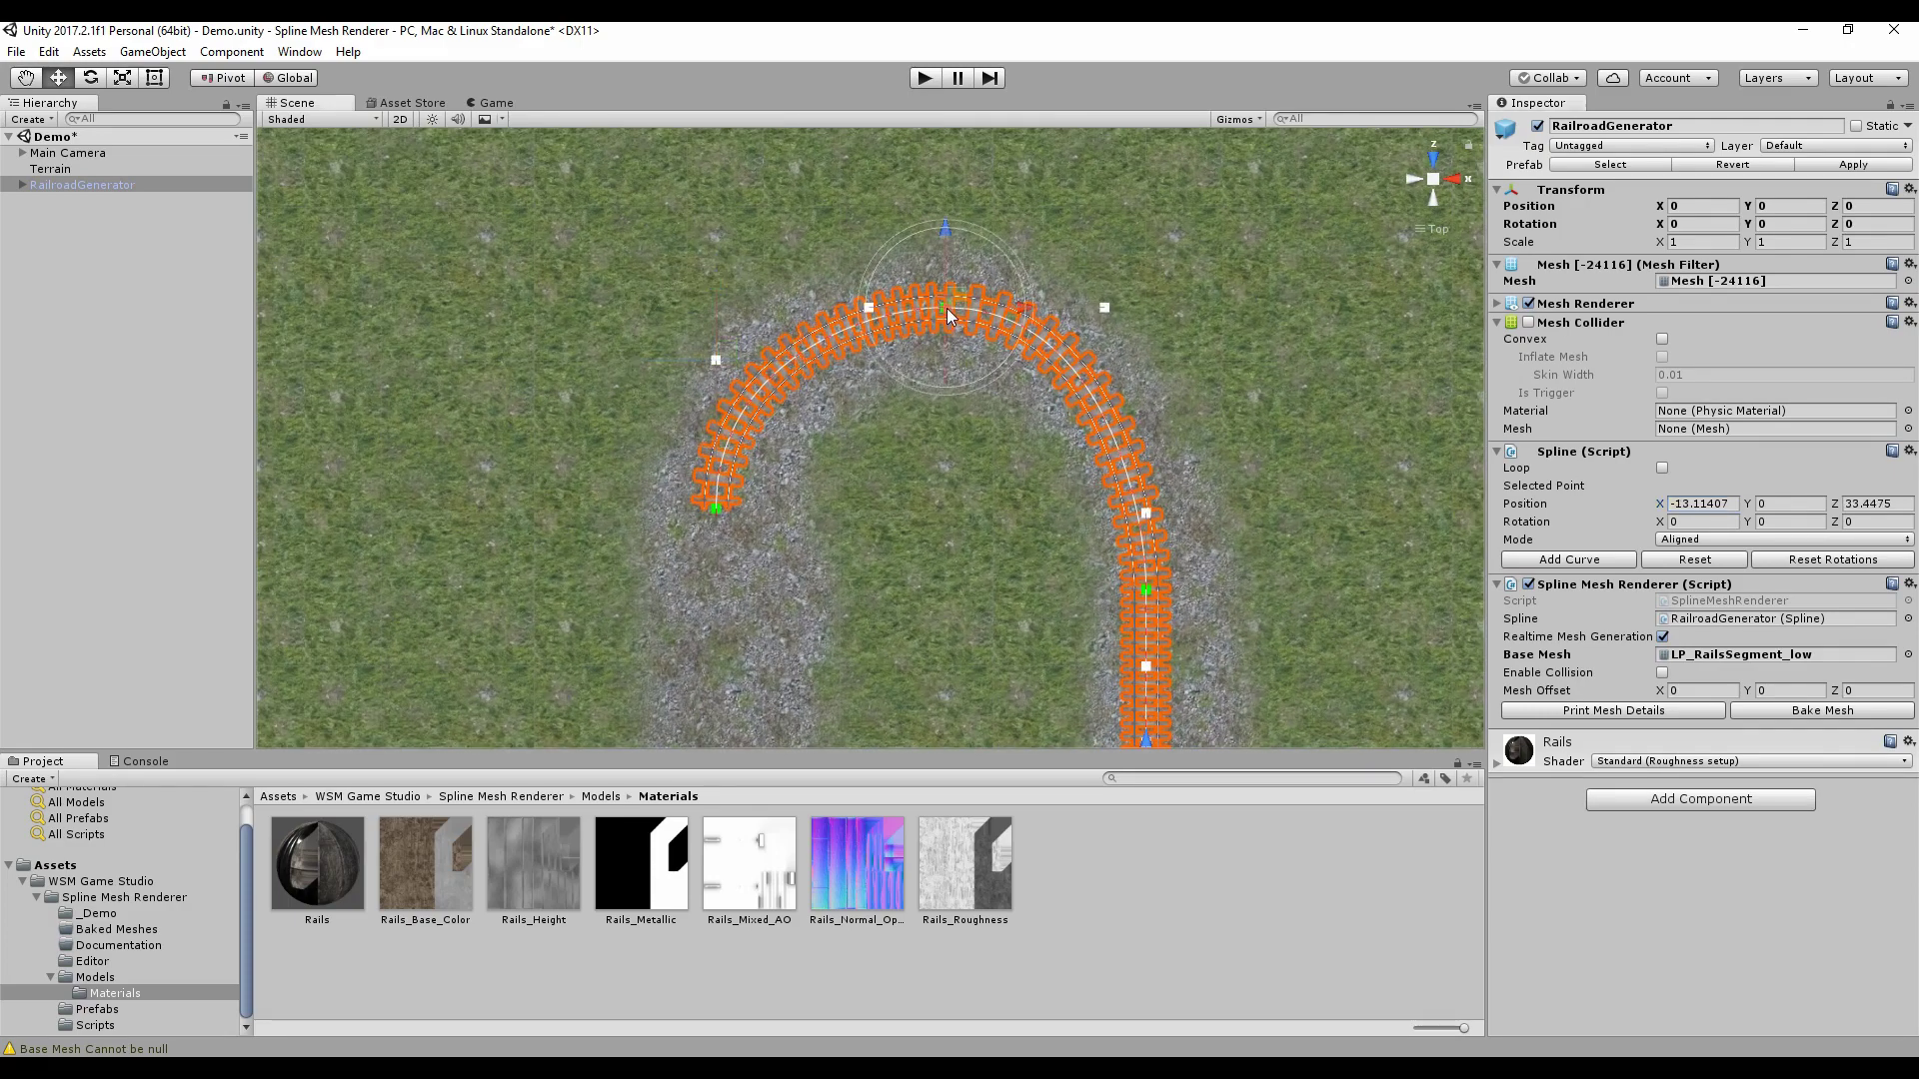
{"action": "left_click", "coordinate": [1105, 308]}
{"action": "left_click", "coordinate": [797, 307]}
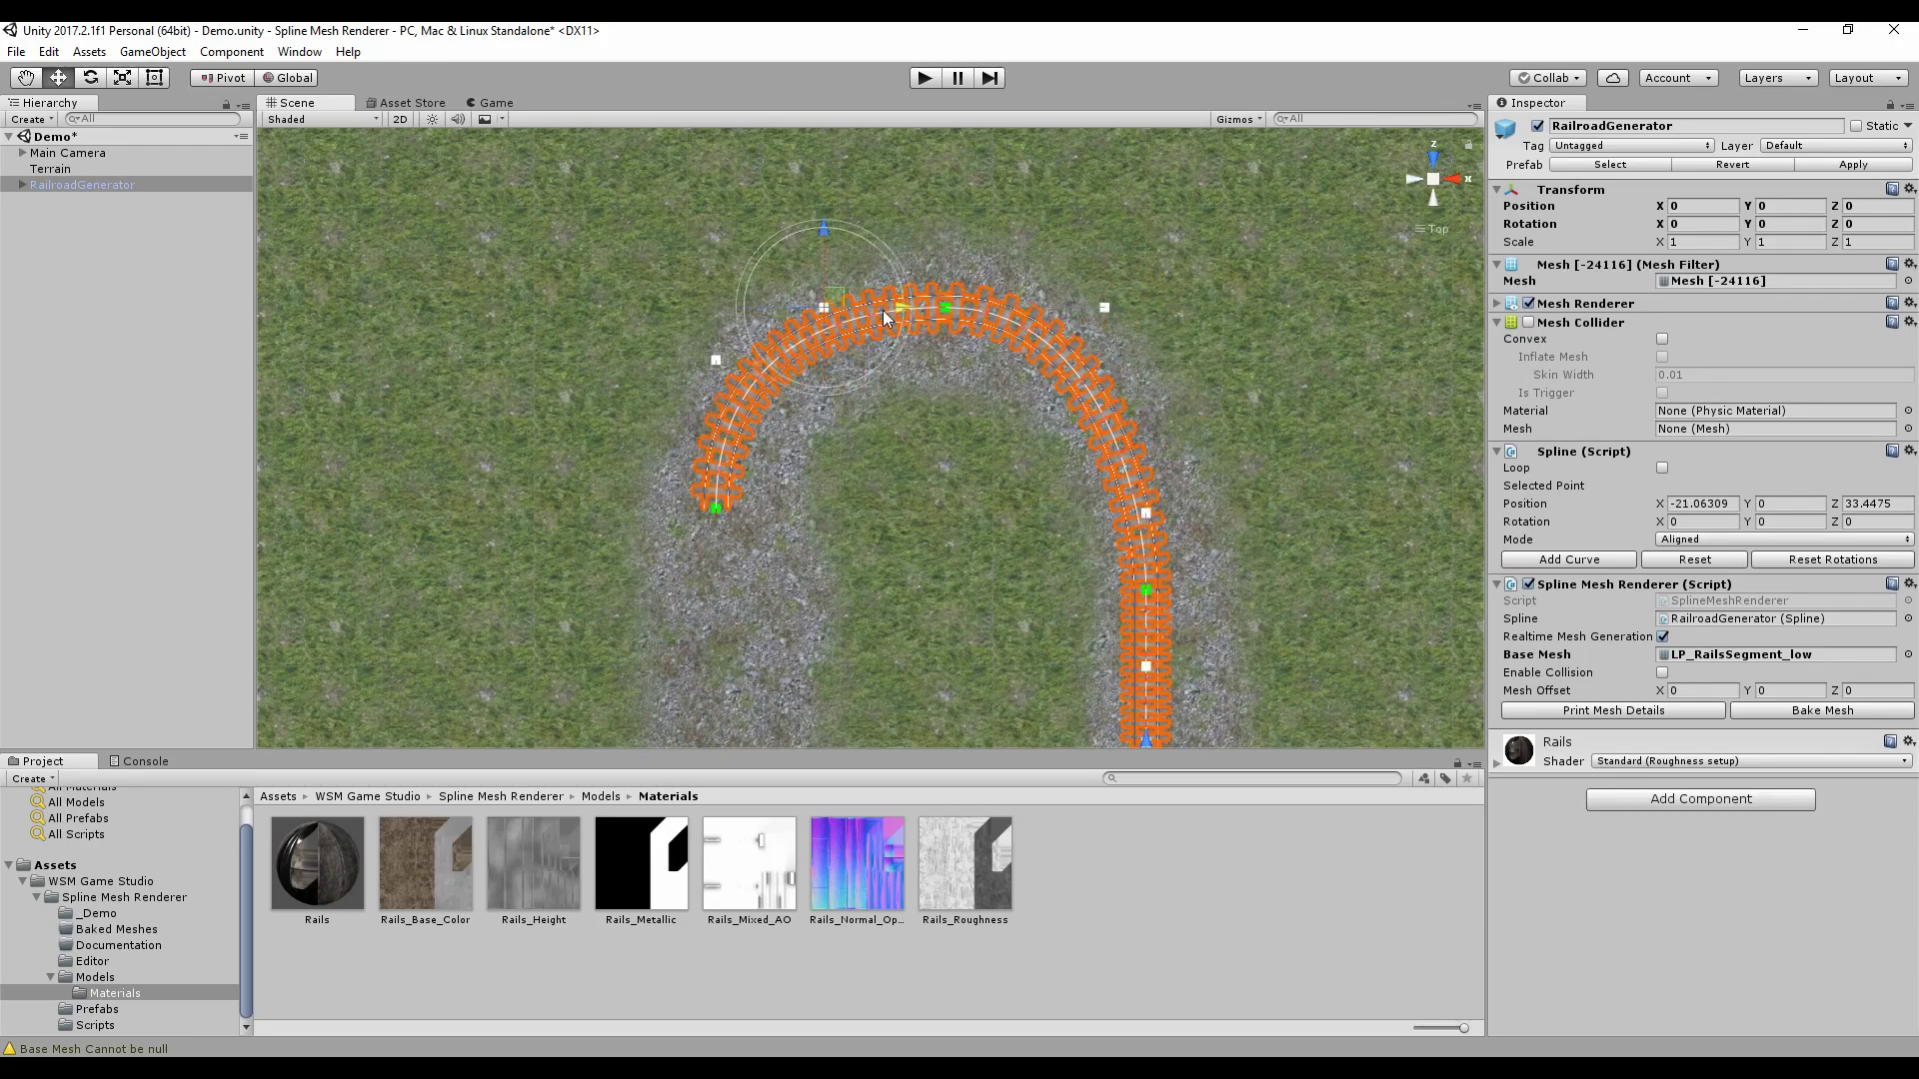
- Extend the second curve's first handle toward the bend and move its other handle to X about -4.4
{"action": "left_click", "coordinate": [1146, 513]}
{"action": "left_click_drag", "start_coordinate": [1151, 443], "coordinate": [1145, 382]}
{"action": "left_click", "coordinate": [1106, 307]}
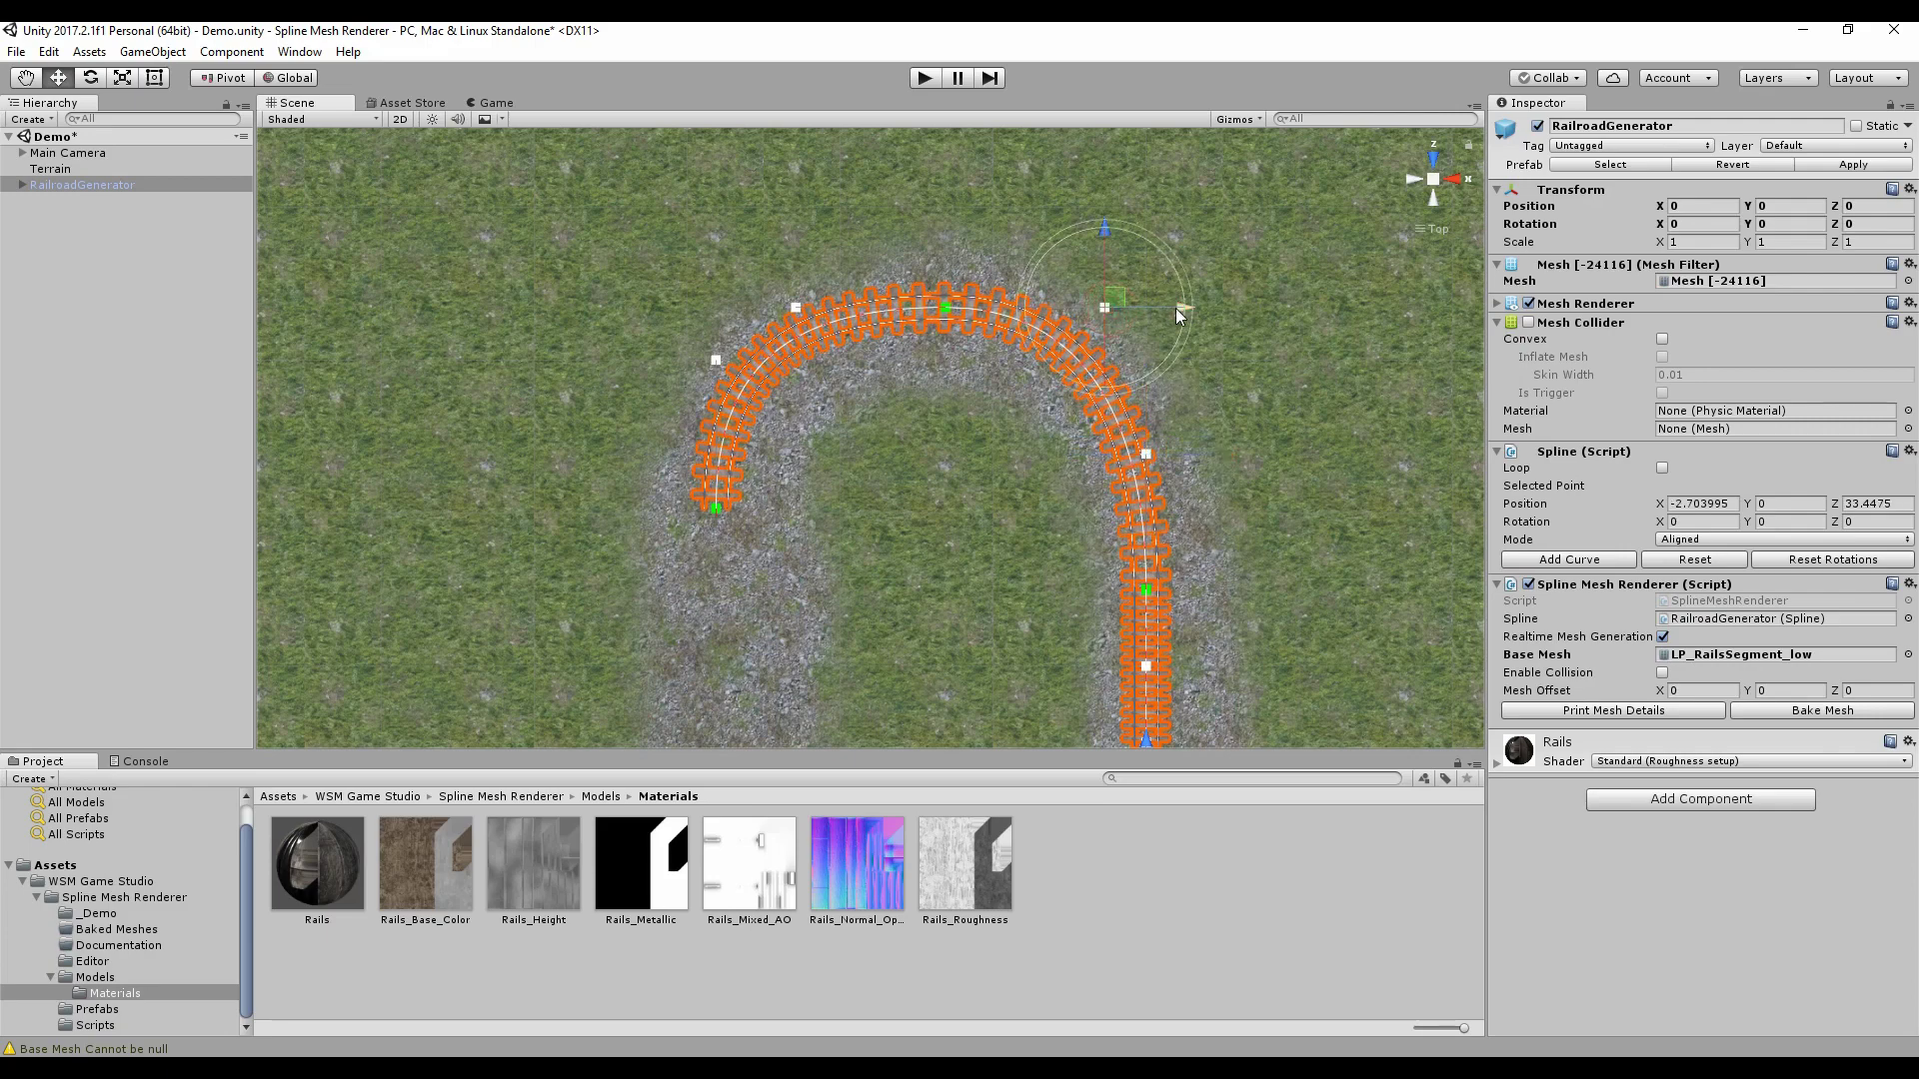
{"action": "left_click_drag", "start_coordinate": [1172, 311], "coordinate": [1145, 316]}
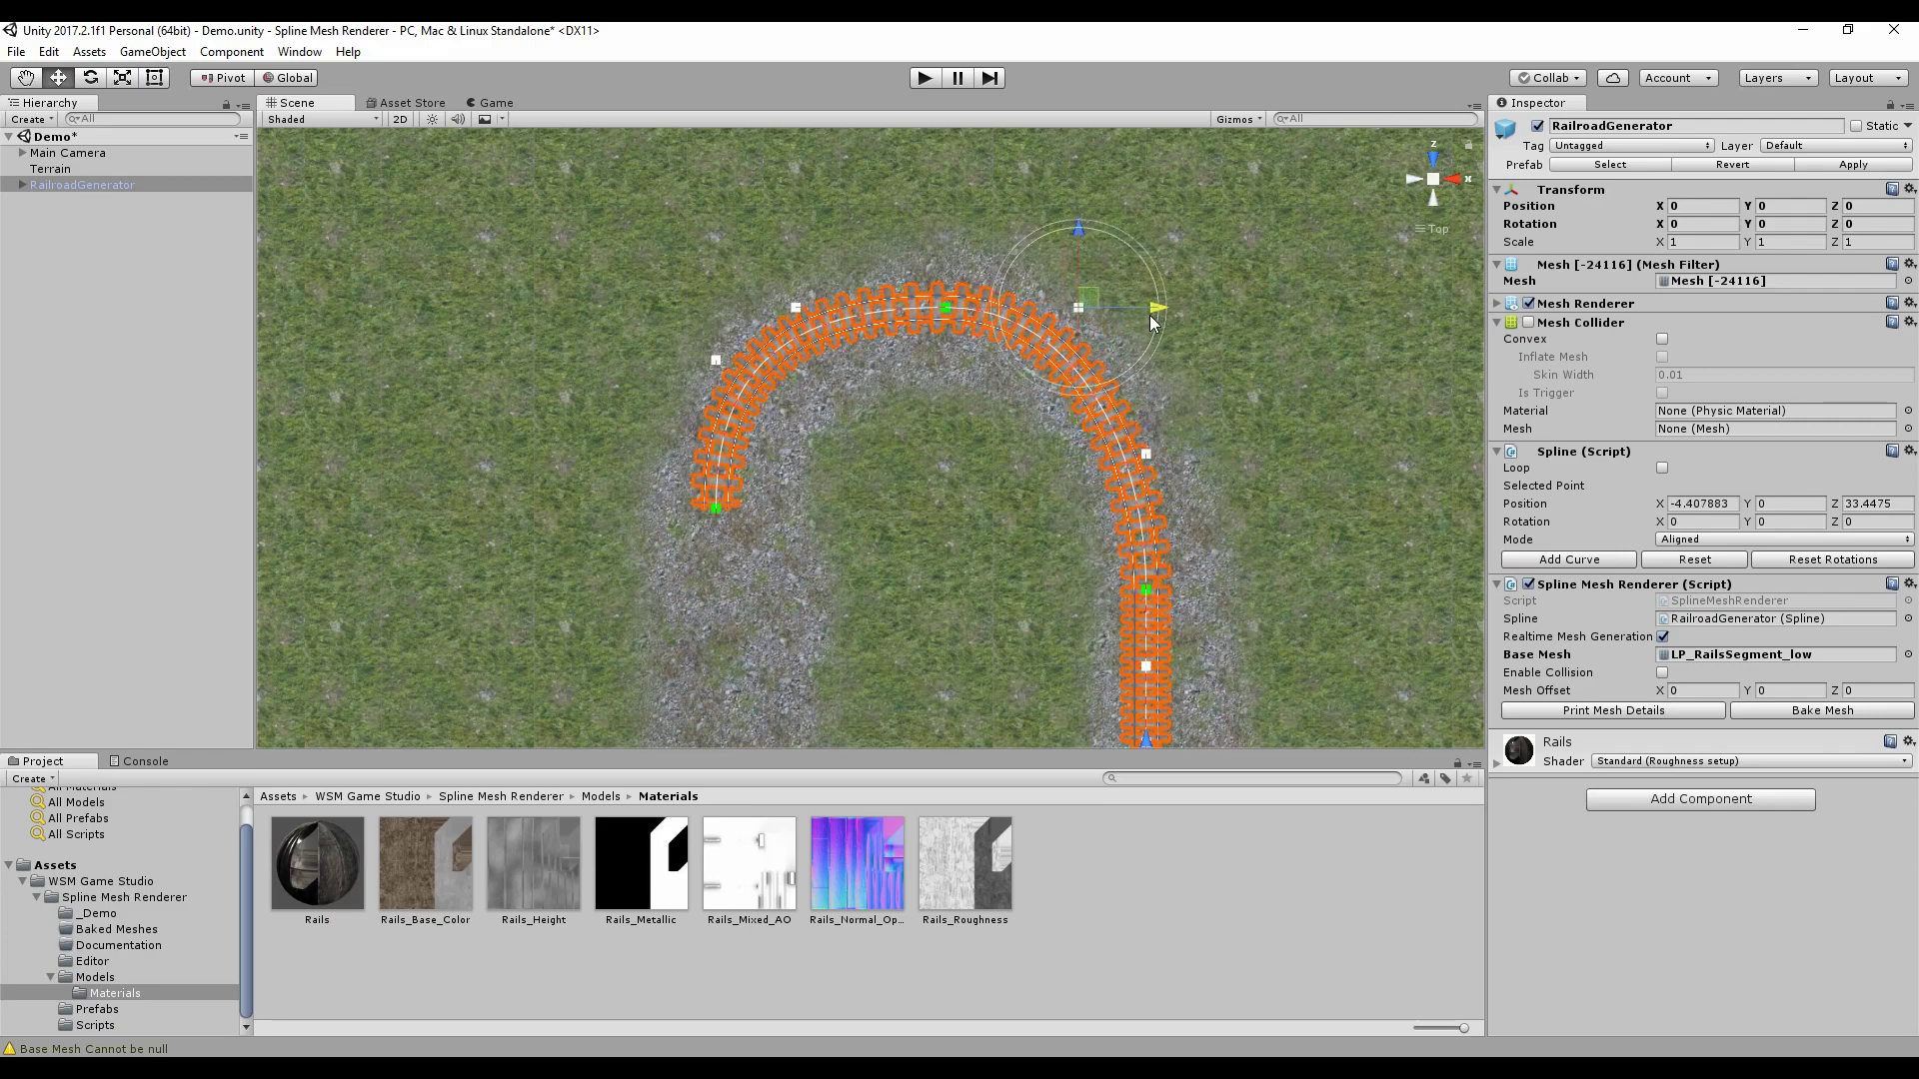
{"action": "left_click", "coordinate": [796, 311]}
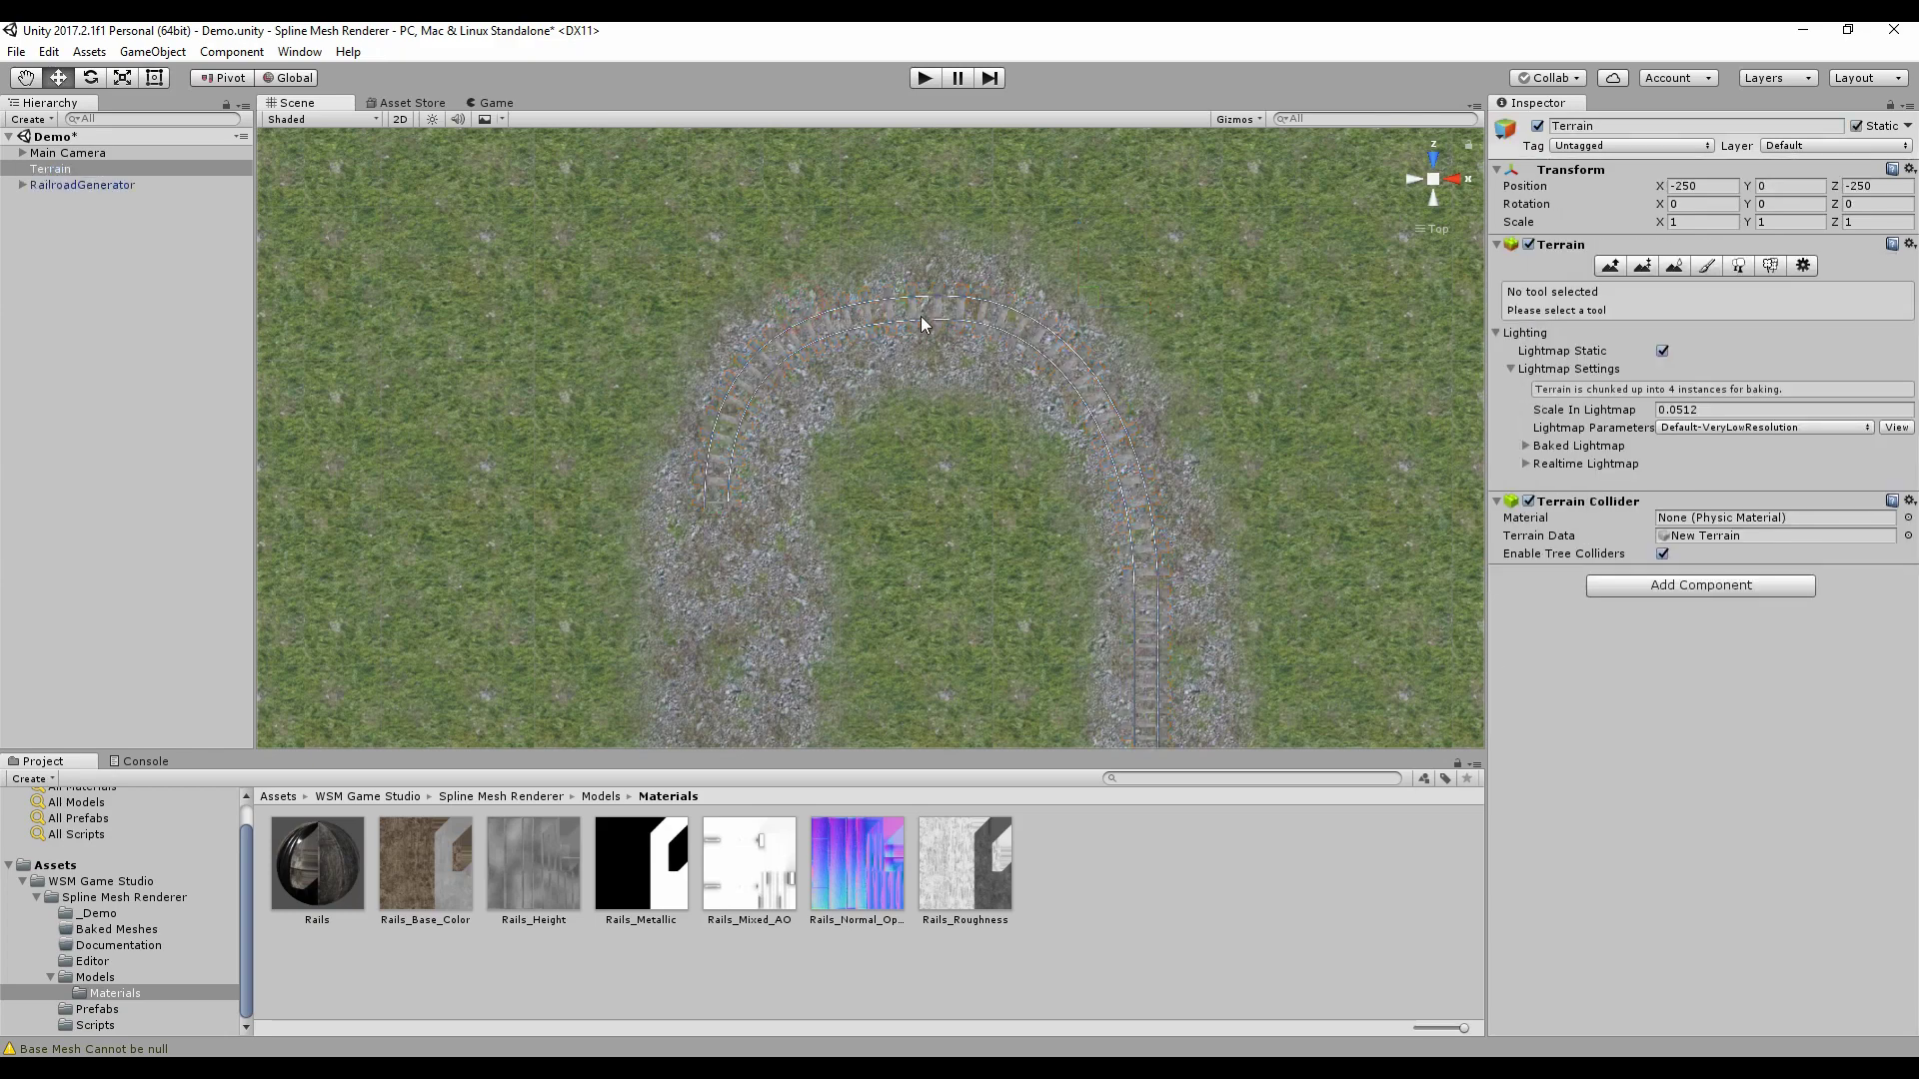
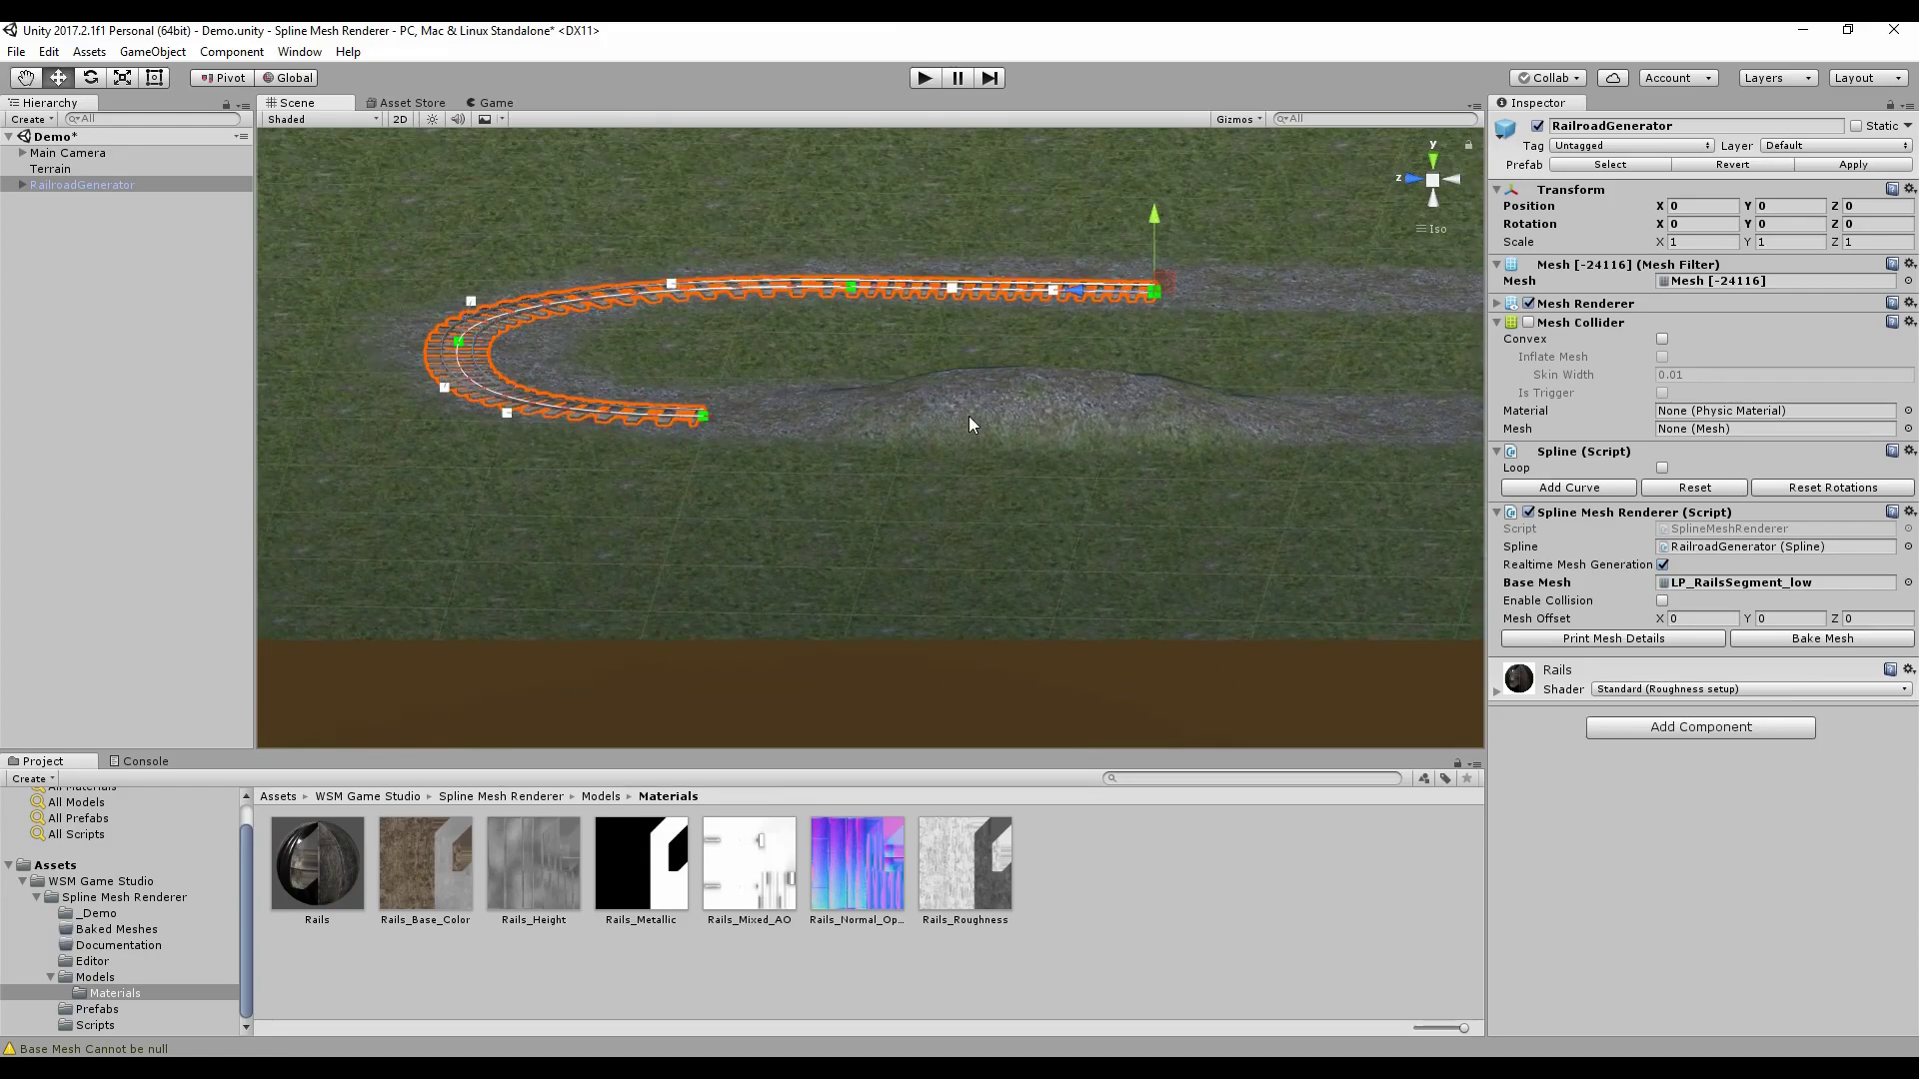
- Add two more curves to the spline to carry the track across the mound on the gravel path
{"action": "left_click_drag", "start_coordinate": [915, 454], "coordinate": [932, 451], "text": "alt"}
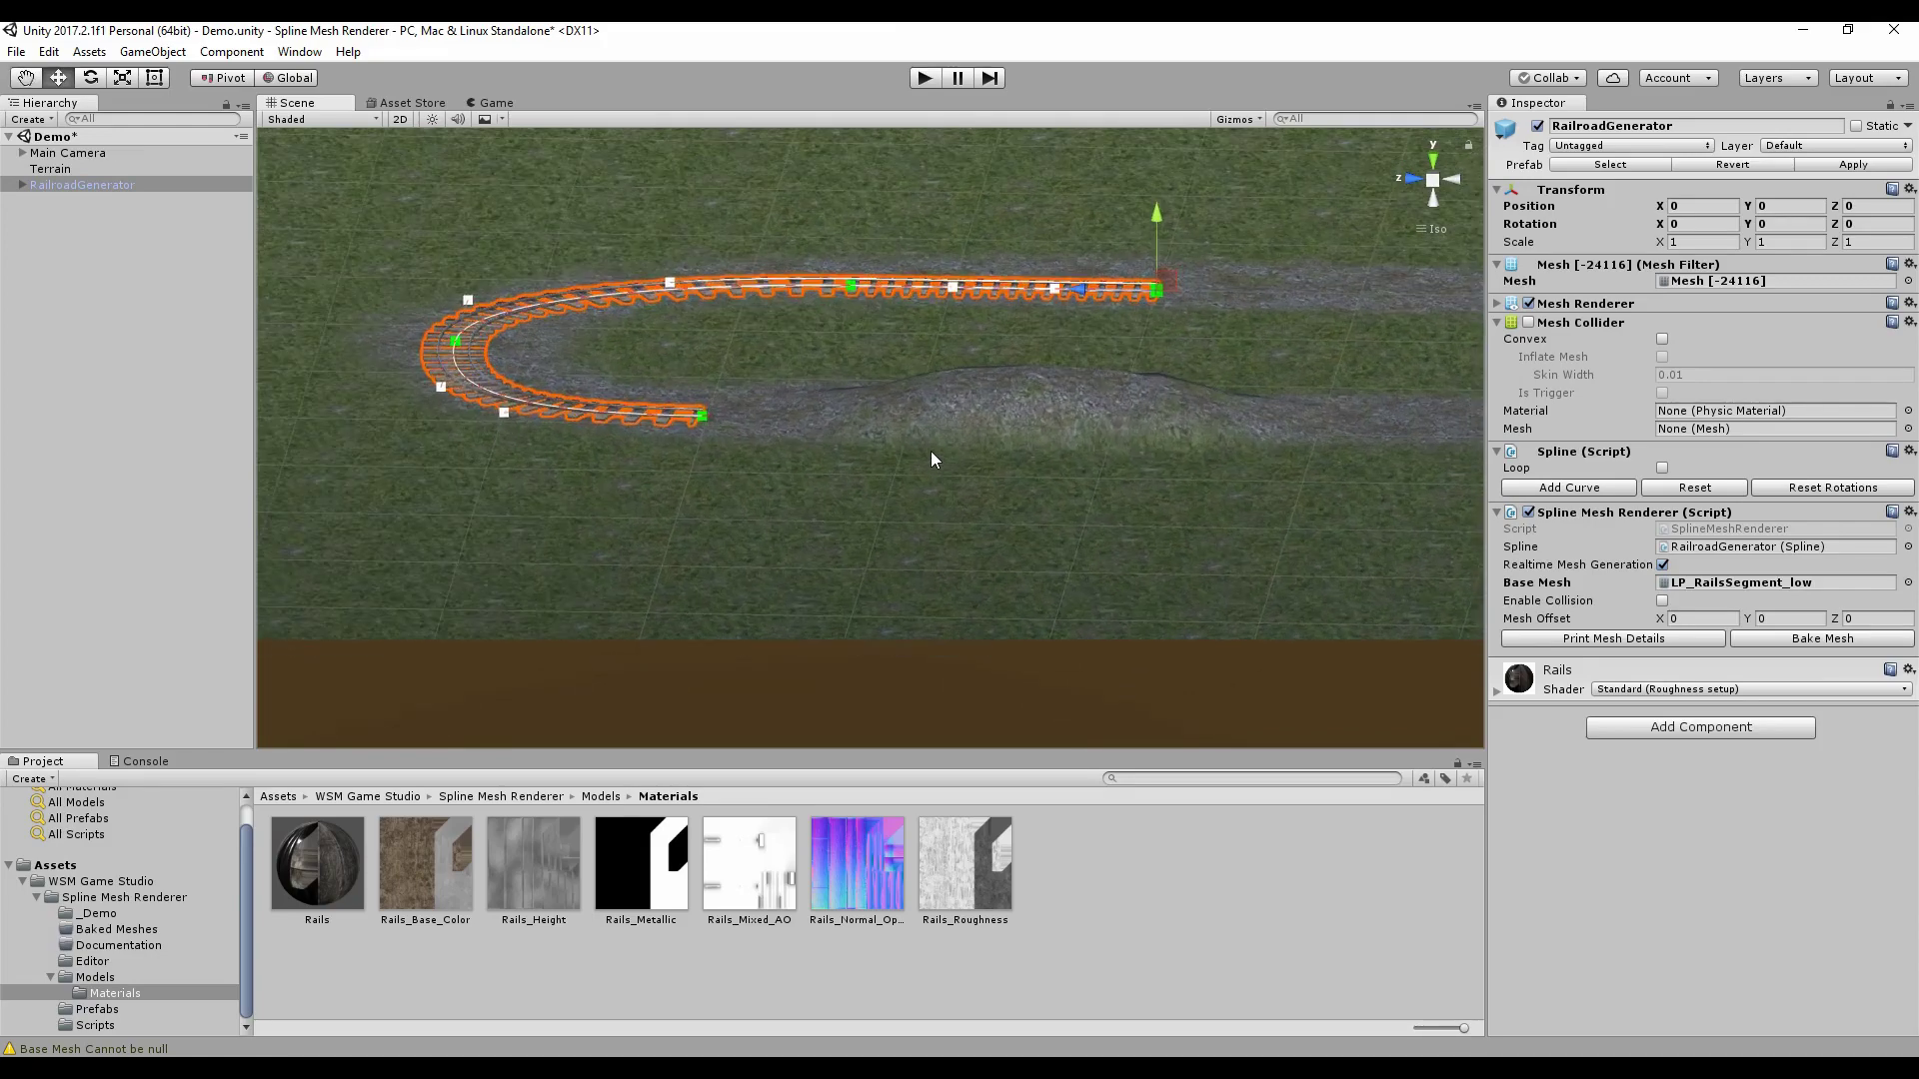
{"action": "left_click", "coordinate": [1579, 489]}
{"action": "left_click", "coordinate": [1579, 489]}
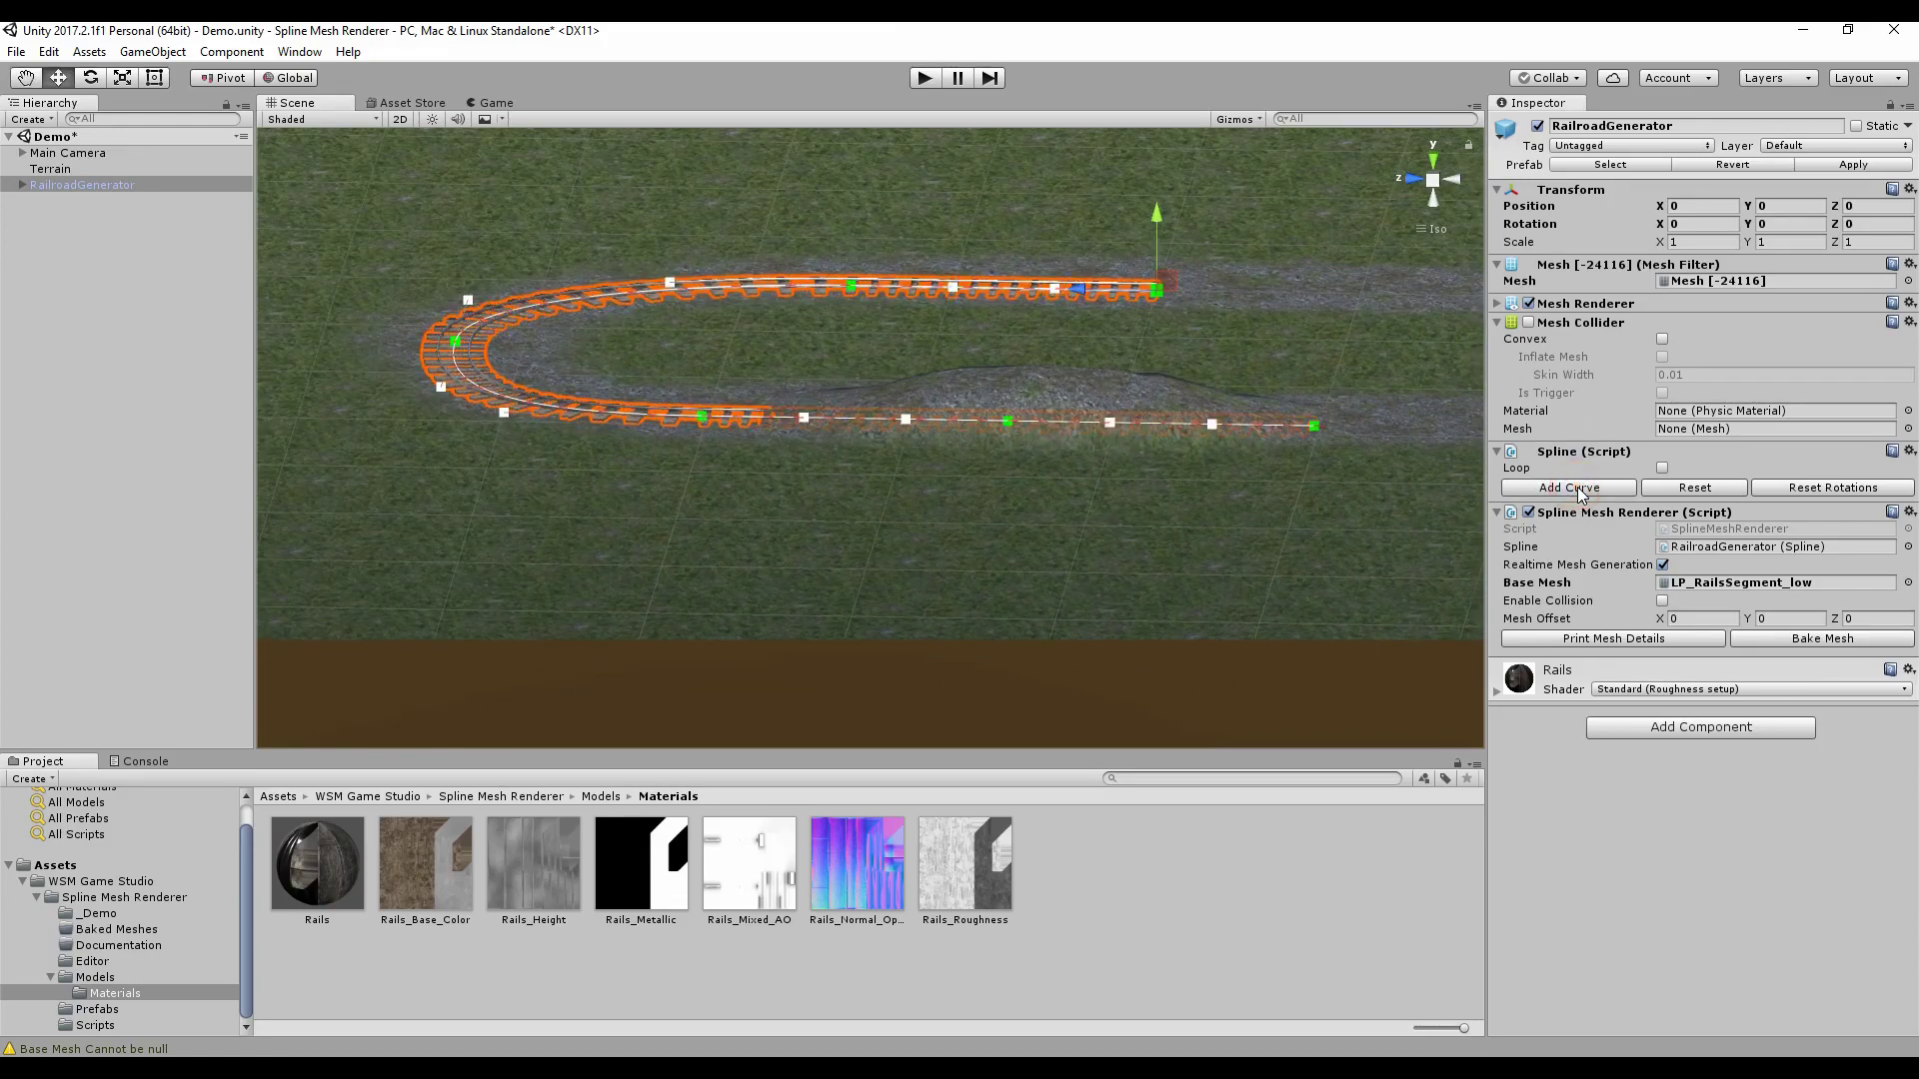
- Raise the point joining the two new curves to Y about 2.54, at the top of the mound
{"action": "left_click_drag", "start_coordinate": [1117, 481], "coordinate": [919, 453], "text": "alt"}
{"action": "left_click", "coordinate": [912, 454]}
{"action": "scroll", "coordinate": [923, 547], "scroll_direction": "up", "scroll_amount": 4}
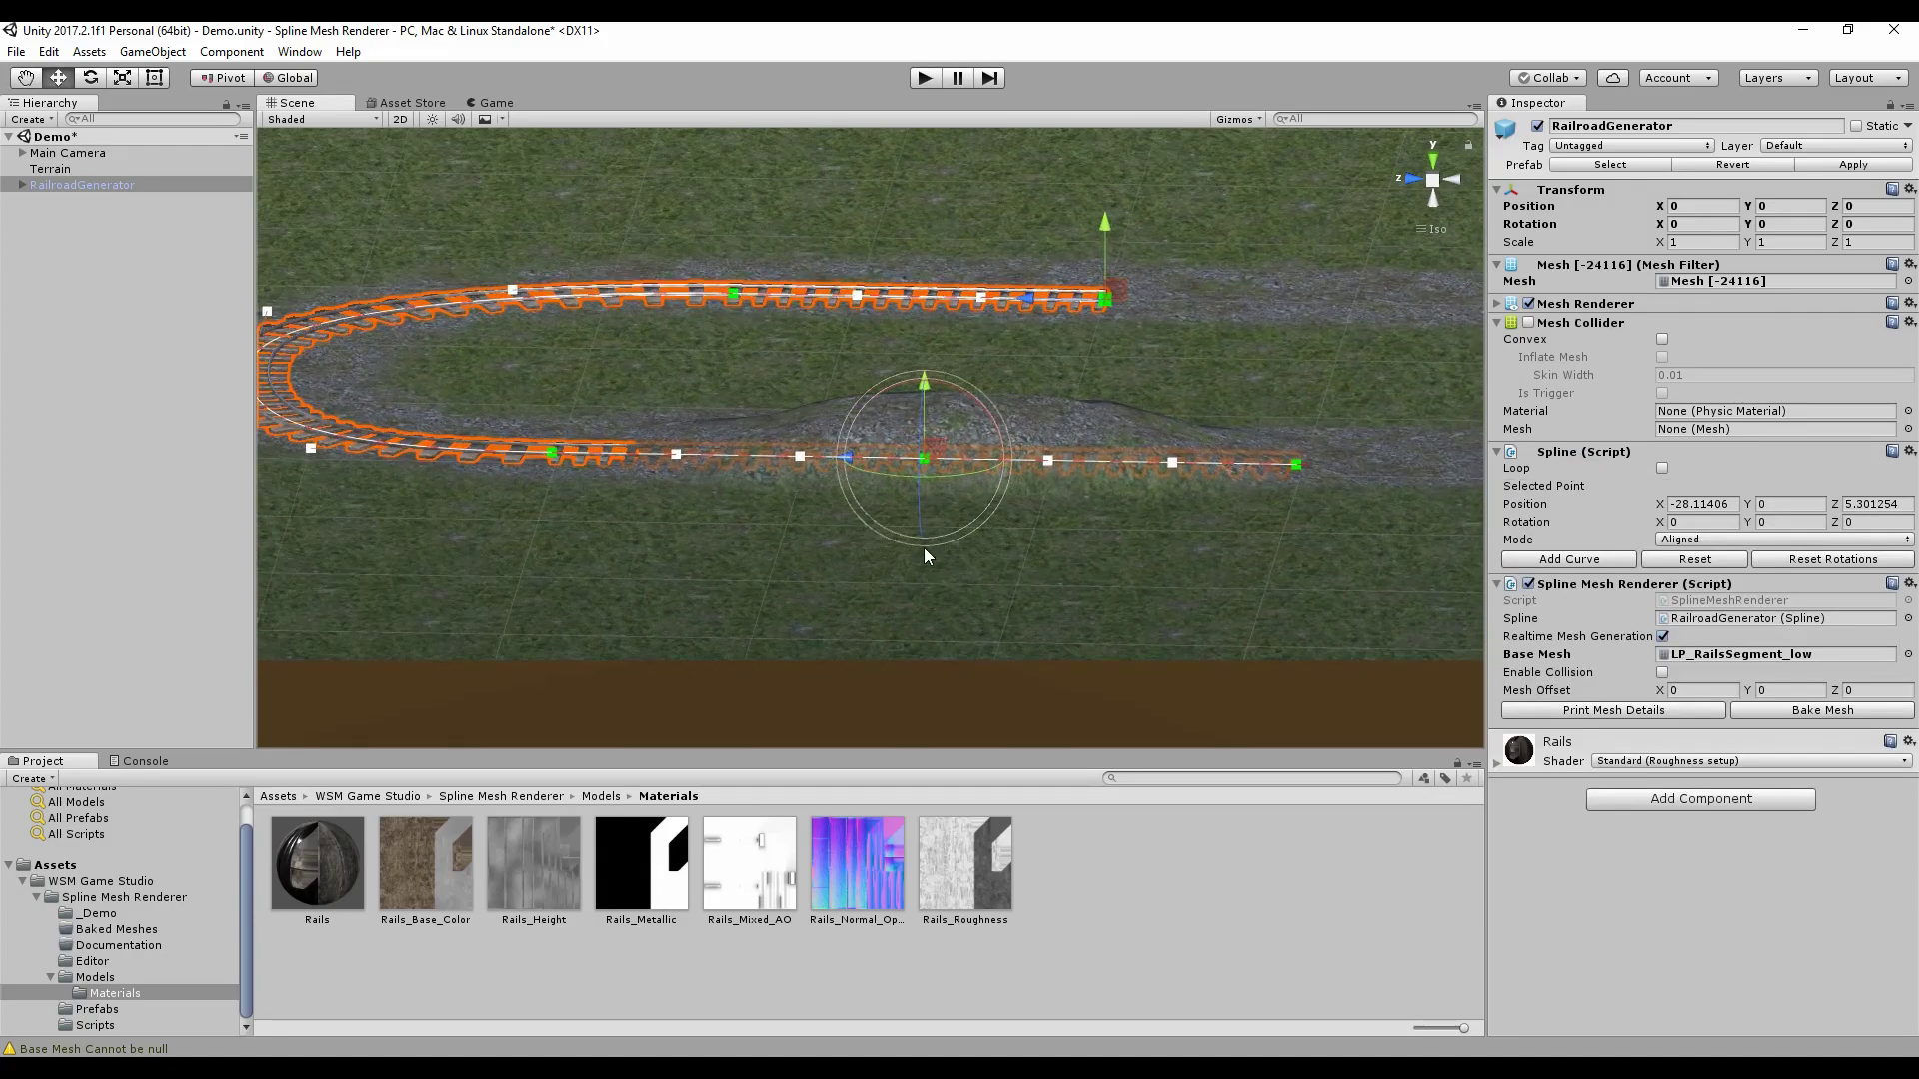
{"action": "middle_click_drag", "start_coordinate": [1019, 557], "coordinate": [997, 587]}
{"action": "mouse_move", "coordinate": [997, 588]}
{"action": "left_mouse_down", "text": "alt"}
{"action": "mouse_move", "coordinate": [1027, 530]}
{"action": "mouse_move", "coordinate": [1017, 564]}
{"action": "left_mouse_up", "text": "alt"}
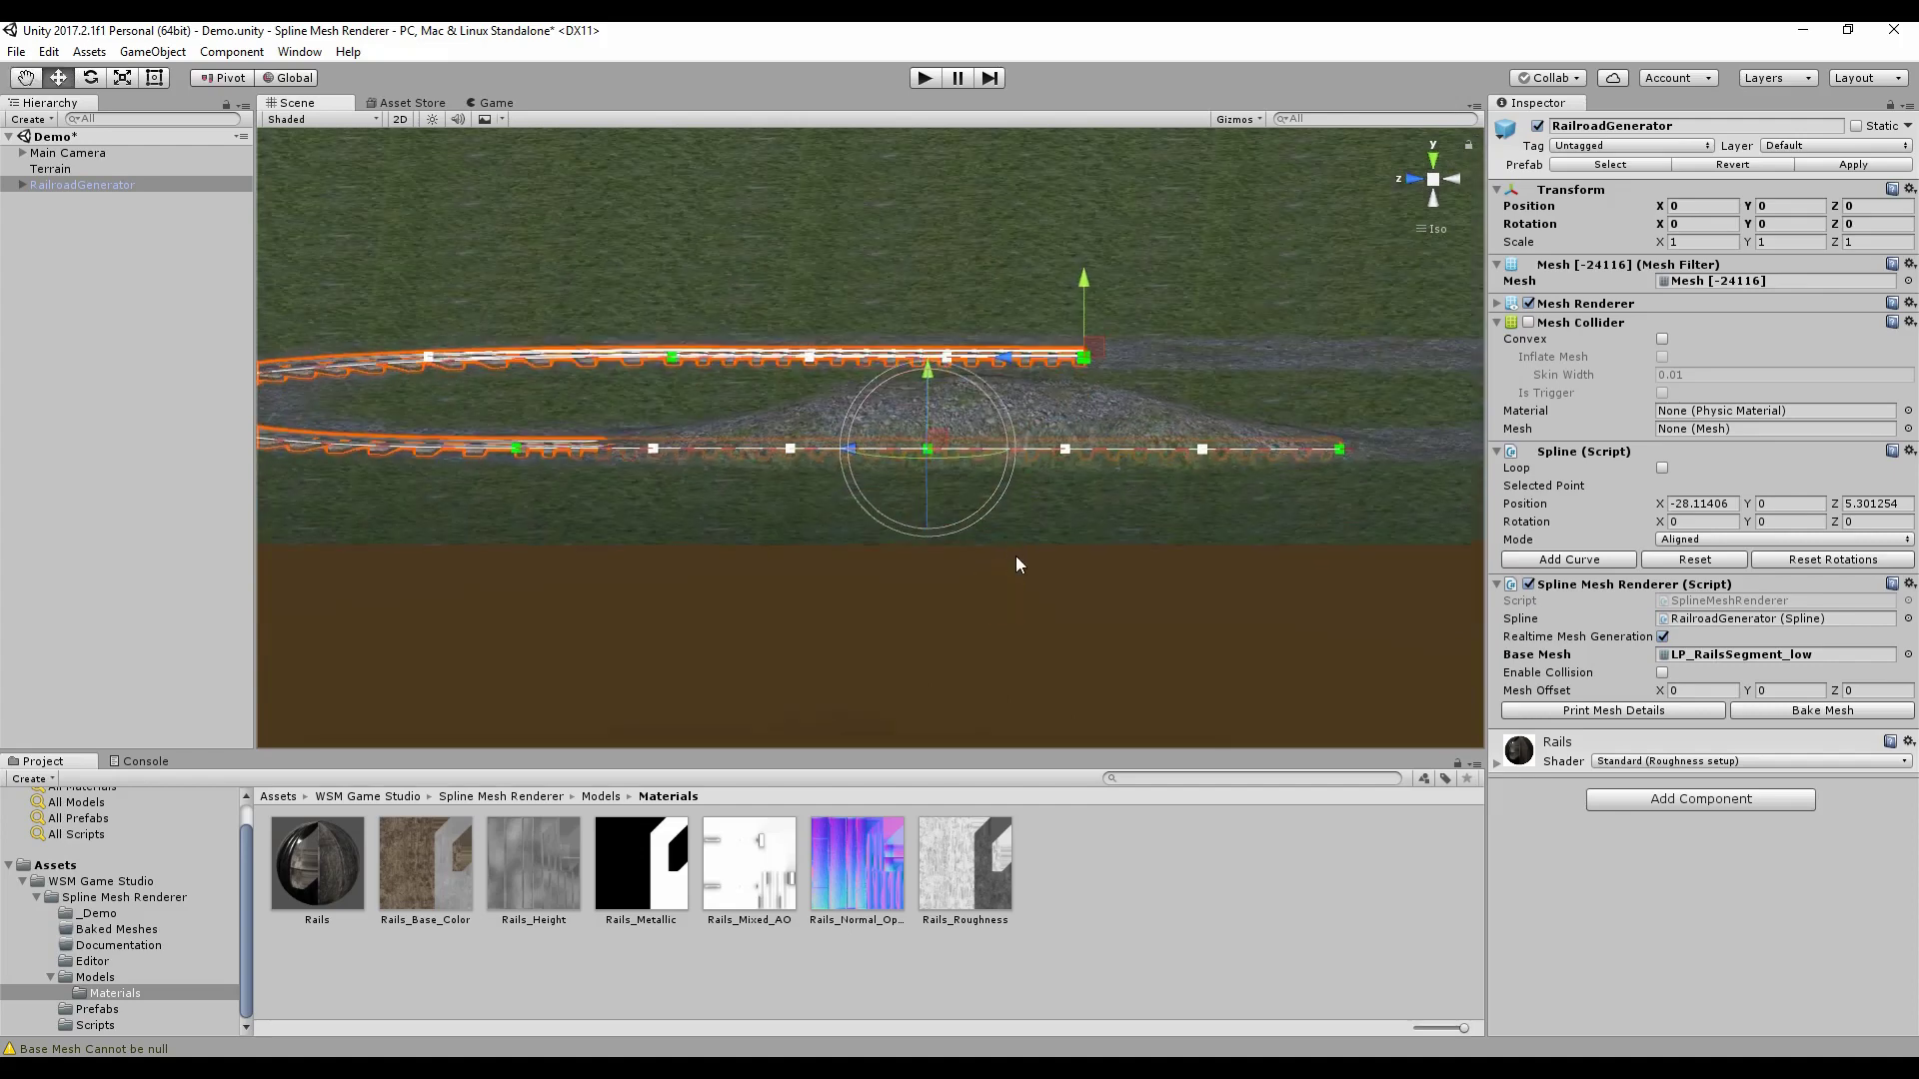
{"action": "left_click_drag", "start_coordinate": [927, 375], "coordinate": [950, 309]}
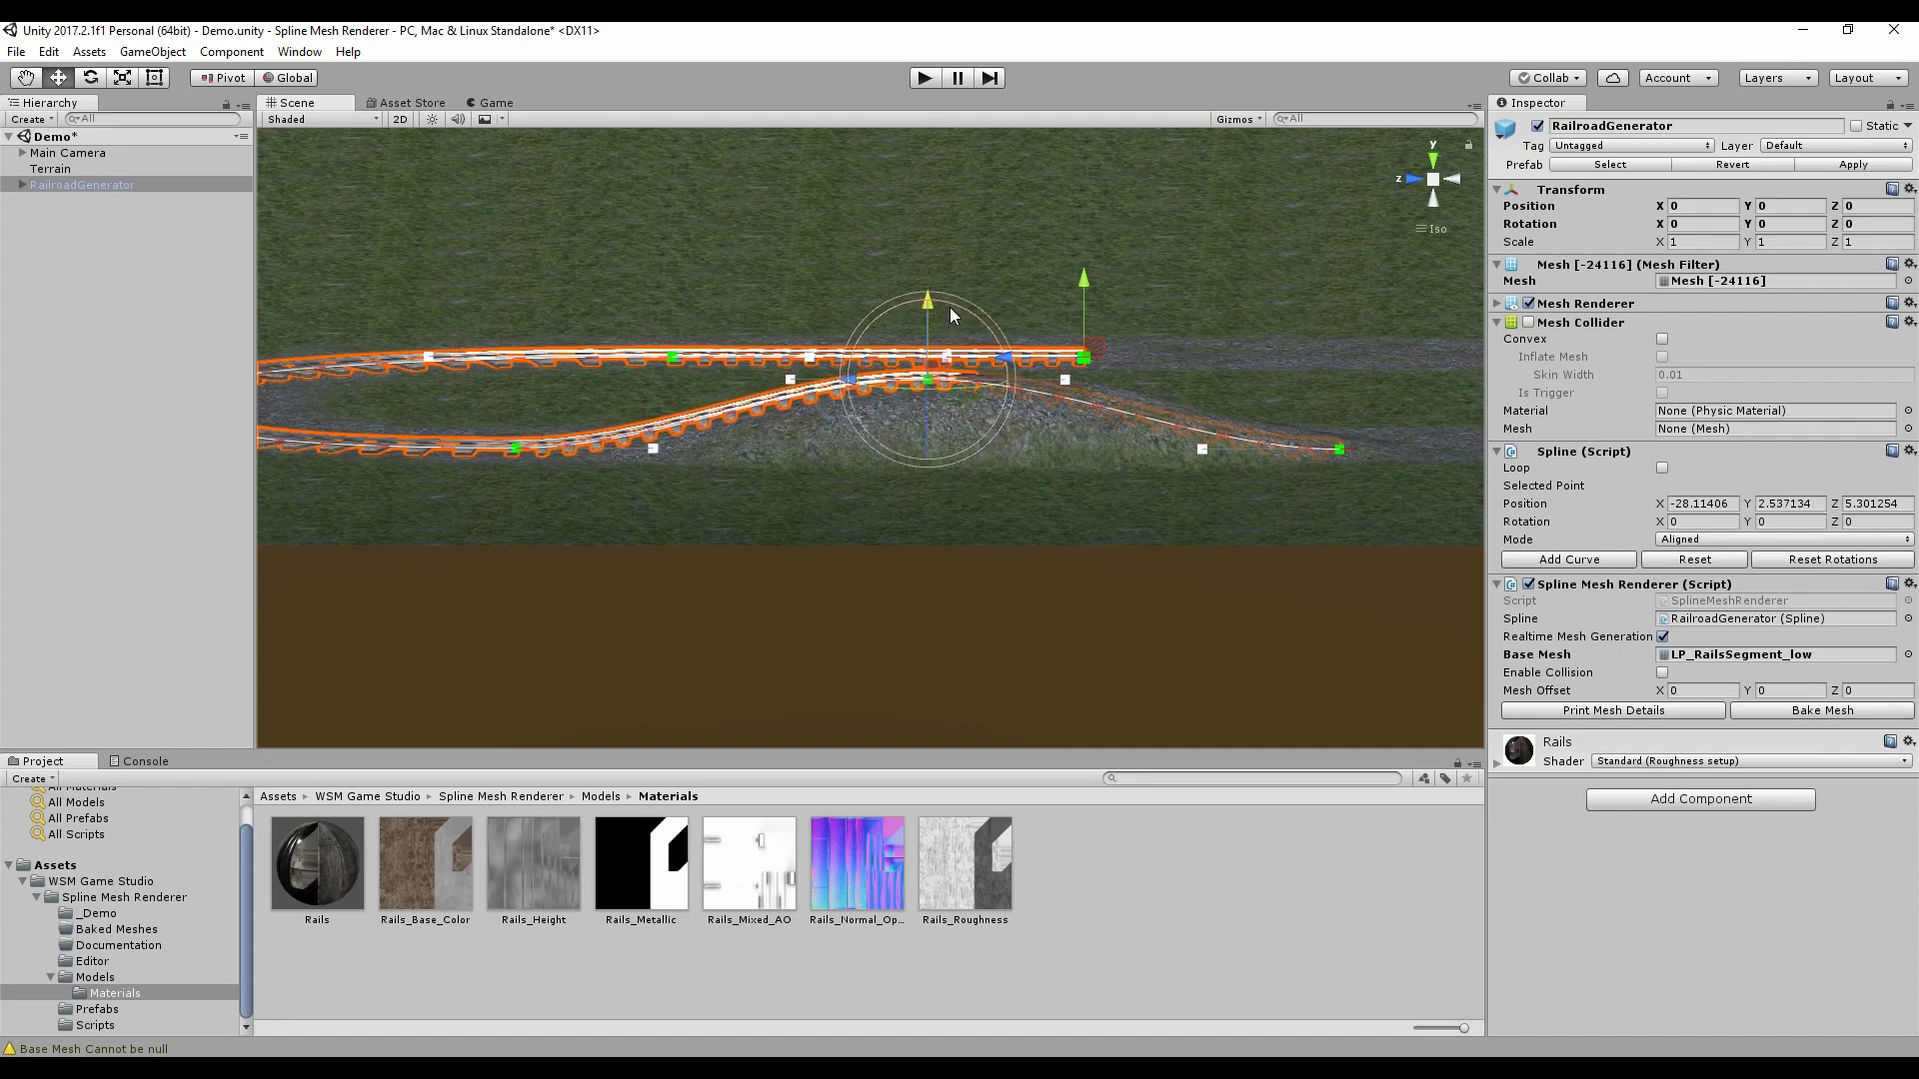
- Extend the far-side handle of the mound-top point to Z about -4.5 and raise that point to Y about 2.65
{"action": "left_click", "coordinate": [1065, 380]}
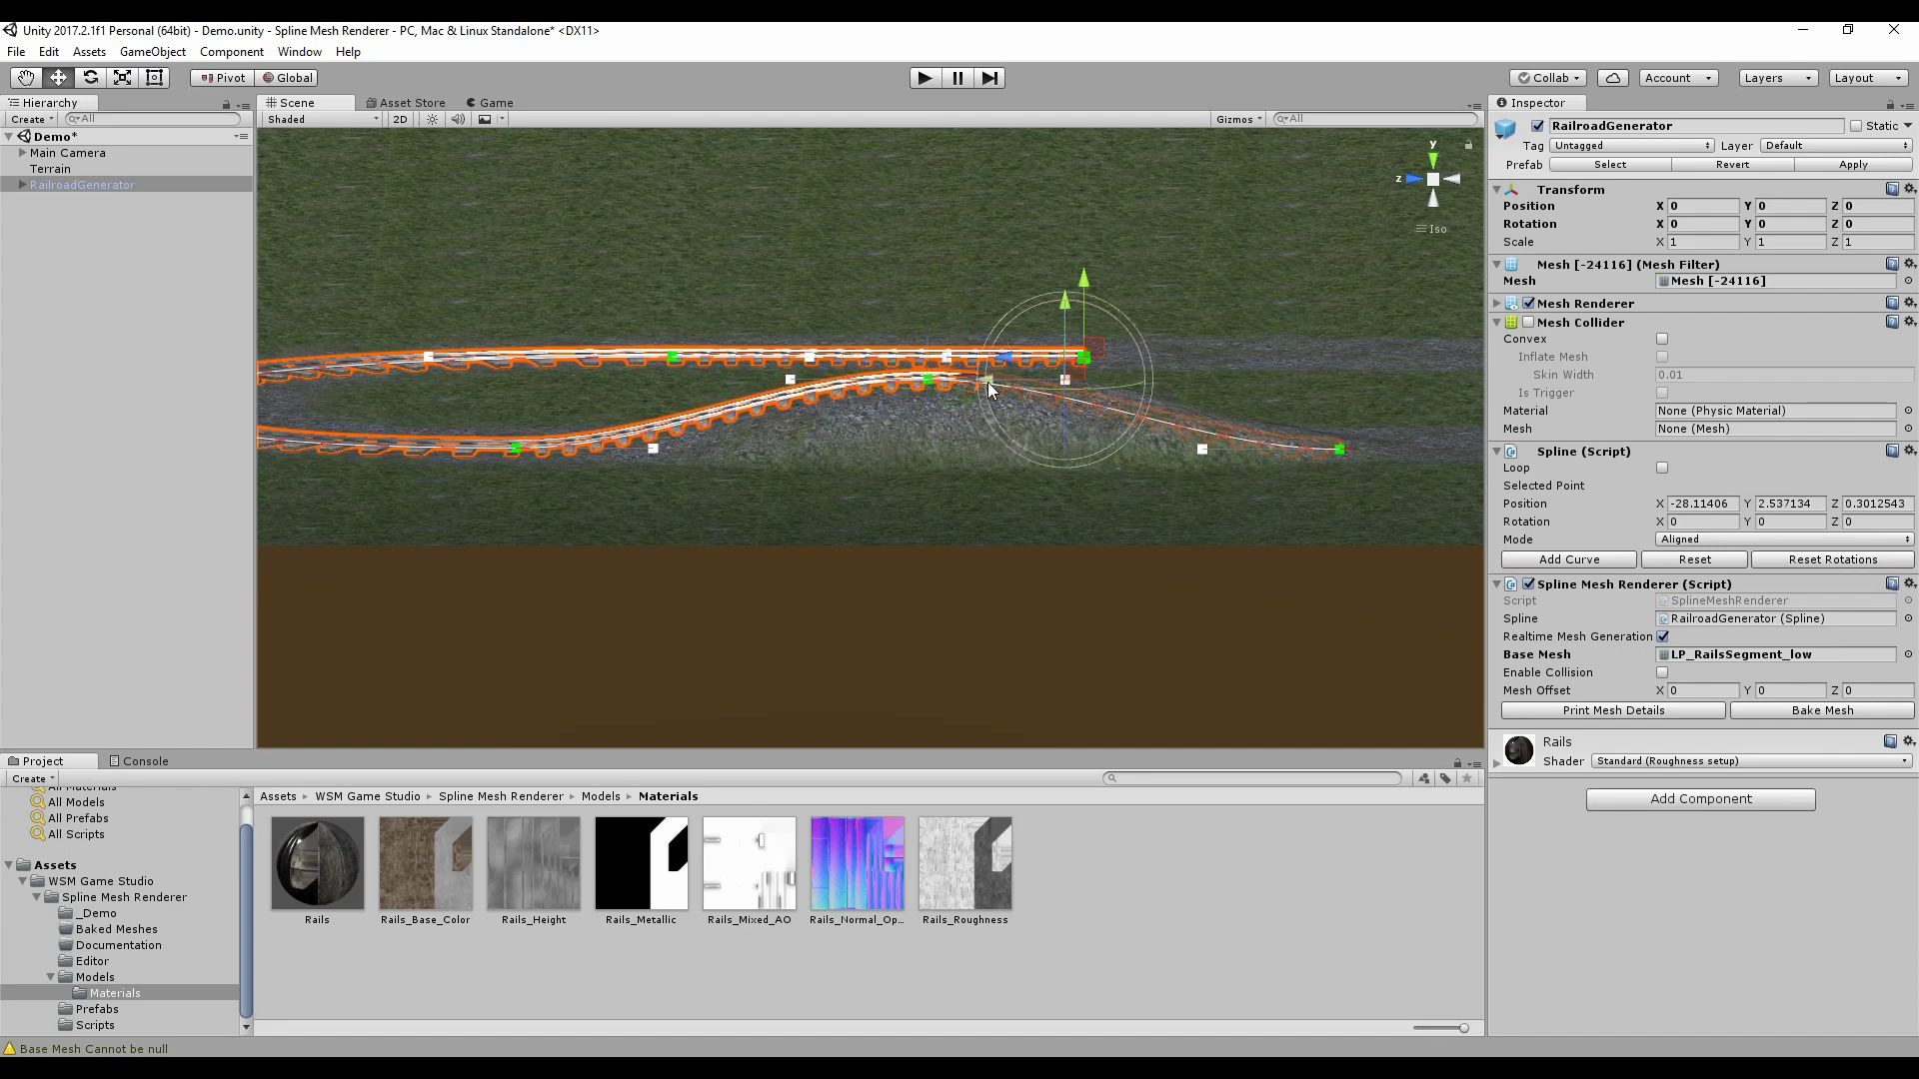
{"action": "left_click_drag", "start_coordinate": [988, 382], "coordinate": [1111, 381]}
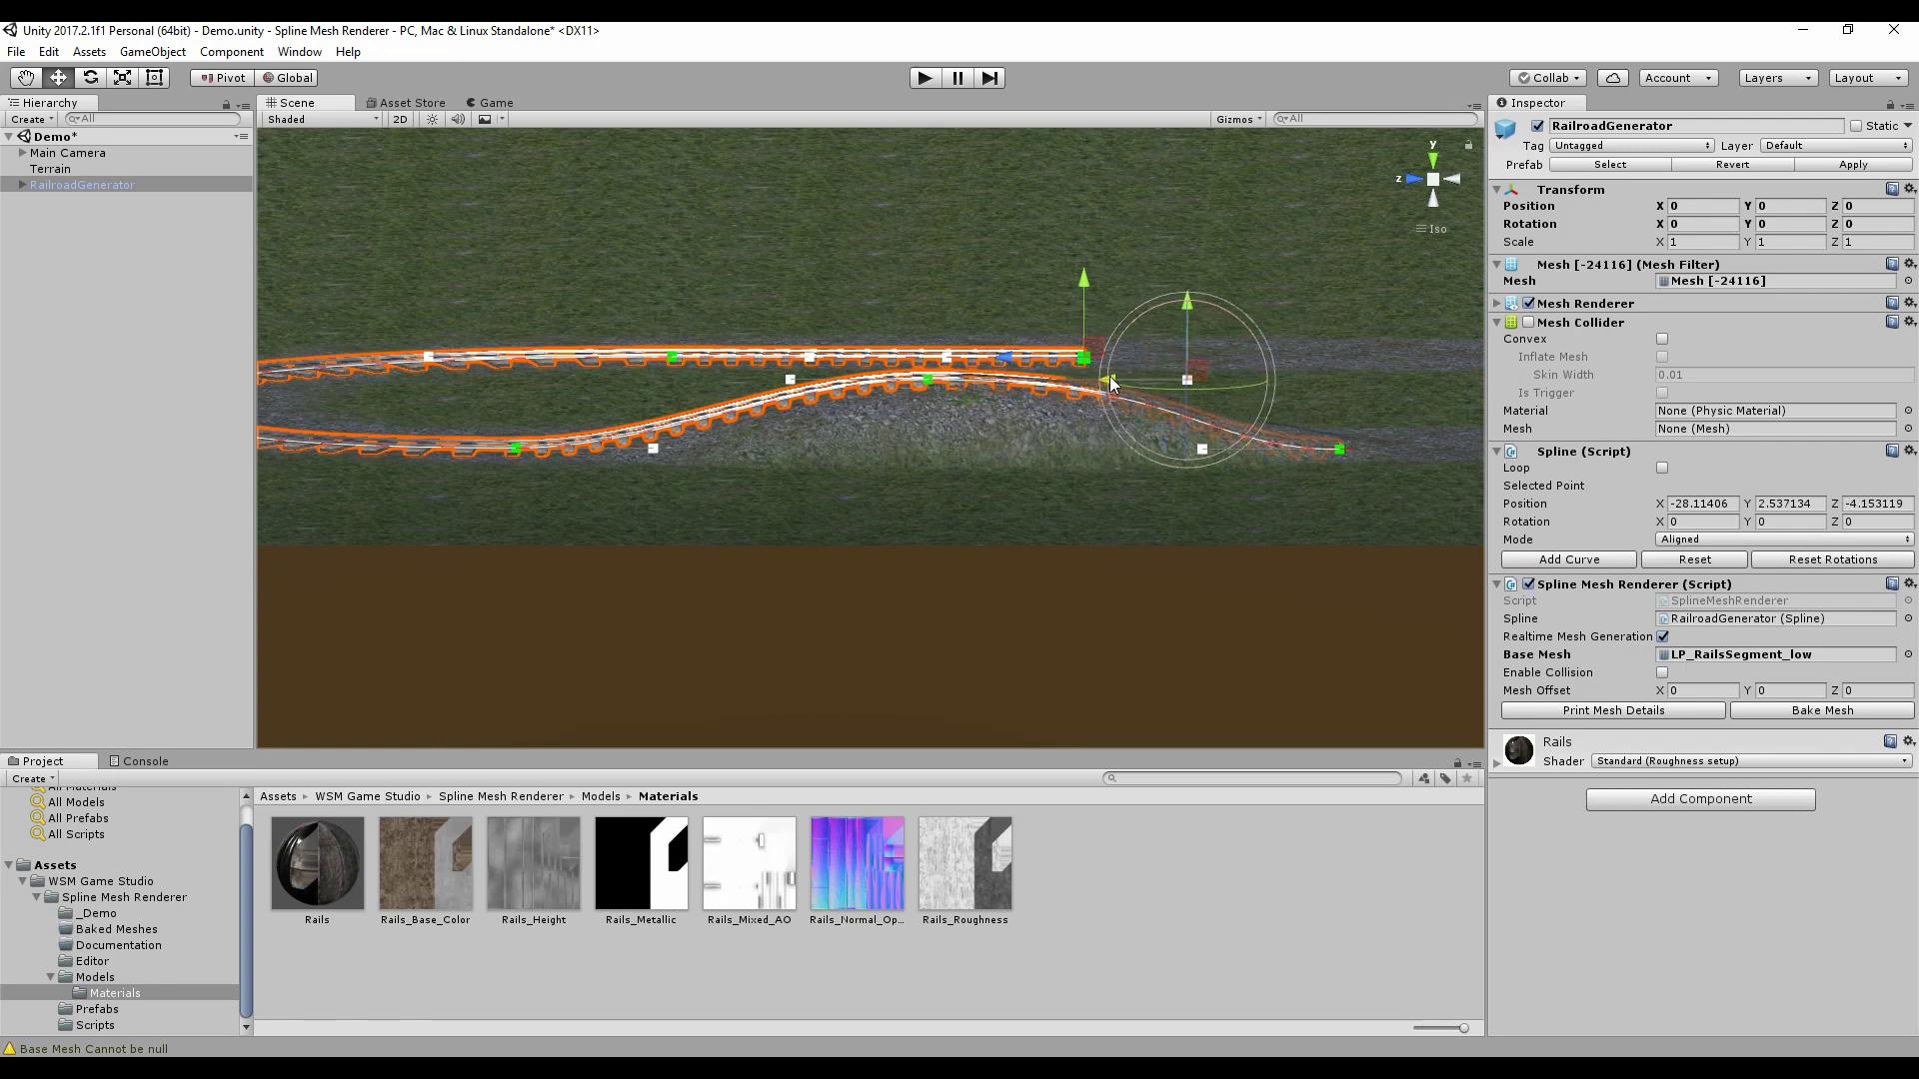
{"action": "left_click", "coordinate": [930, 380]}
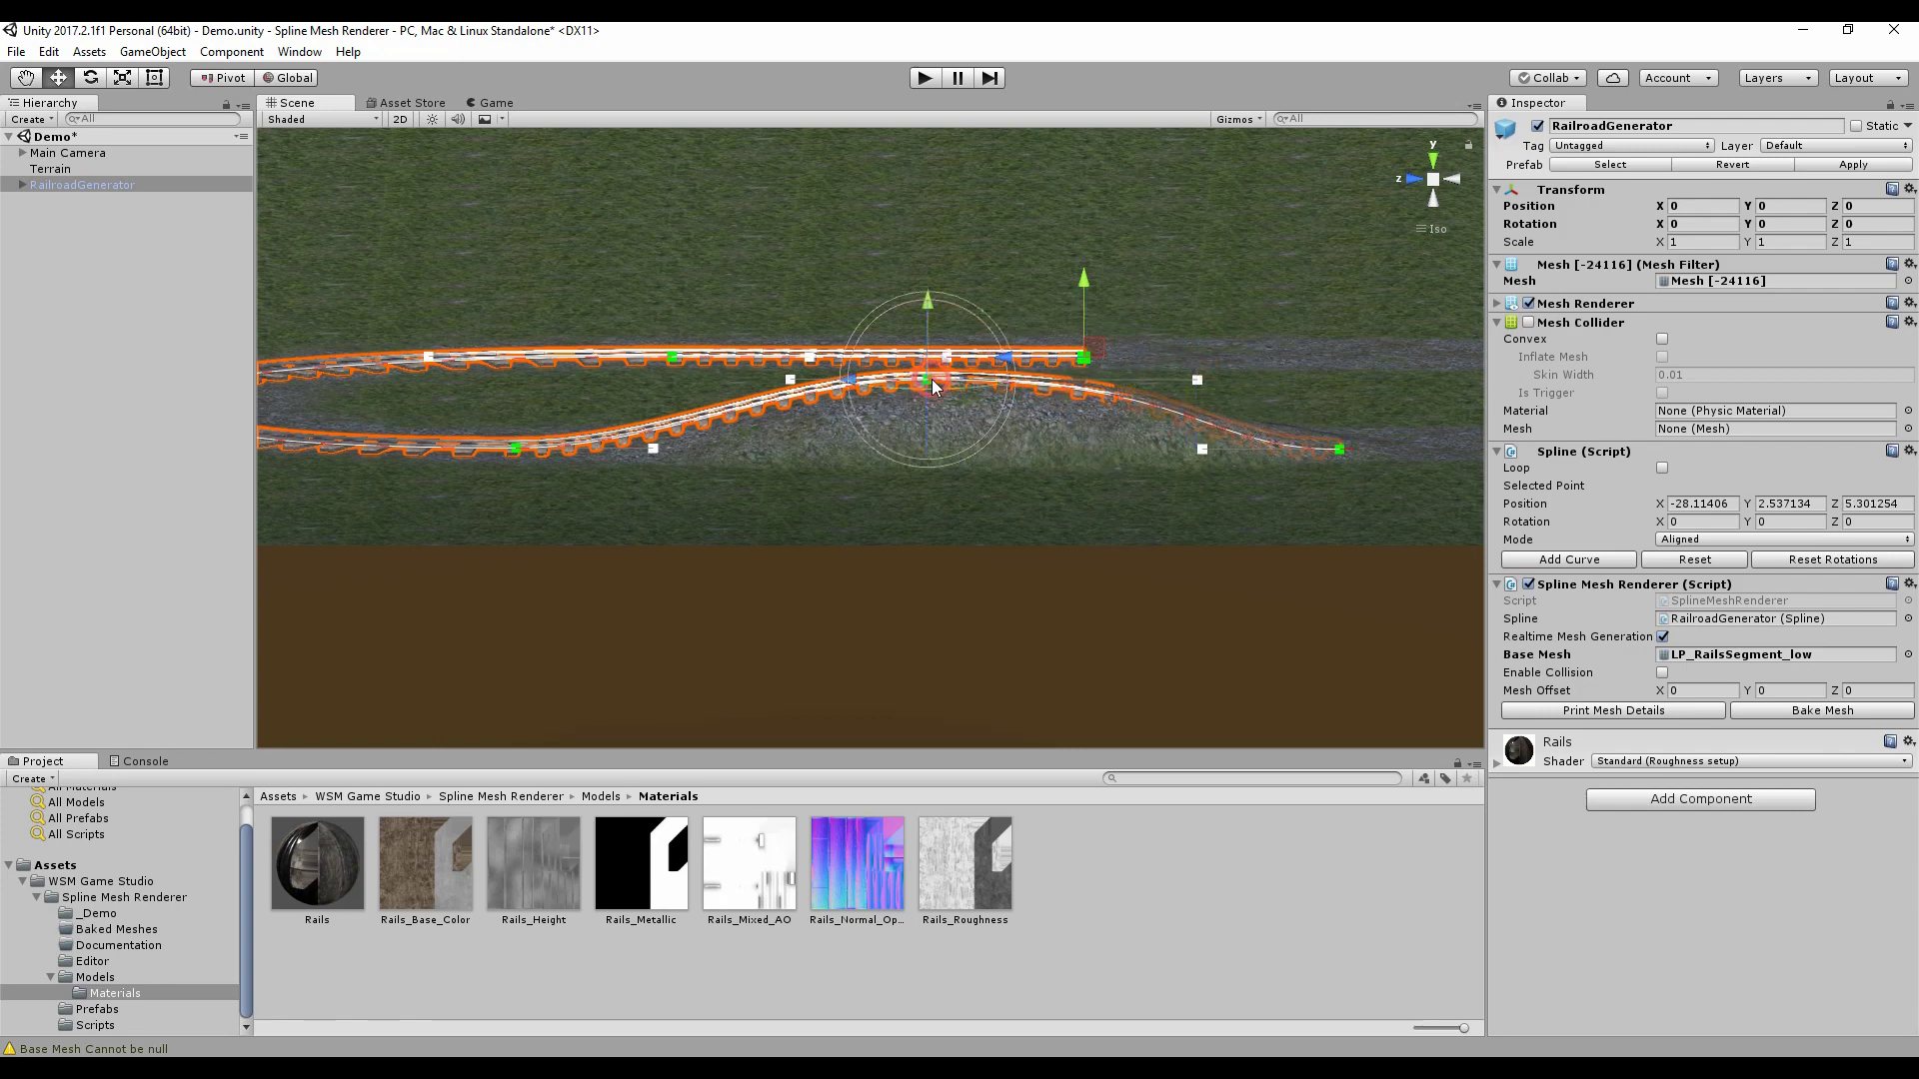
{"action": "left_click_drag", "start_coordinate": [931, 308], "coordinate": [937, 304]}
- Move the spline's end point beyond the mound along Z to about -12.3
{"action": "middle_click_drag", "start_coordinate": [1251, 506], "coordinate": [1182, 492]}
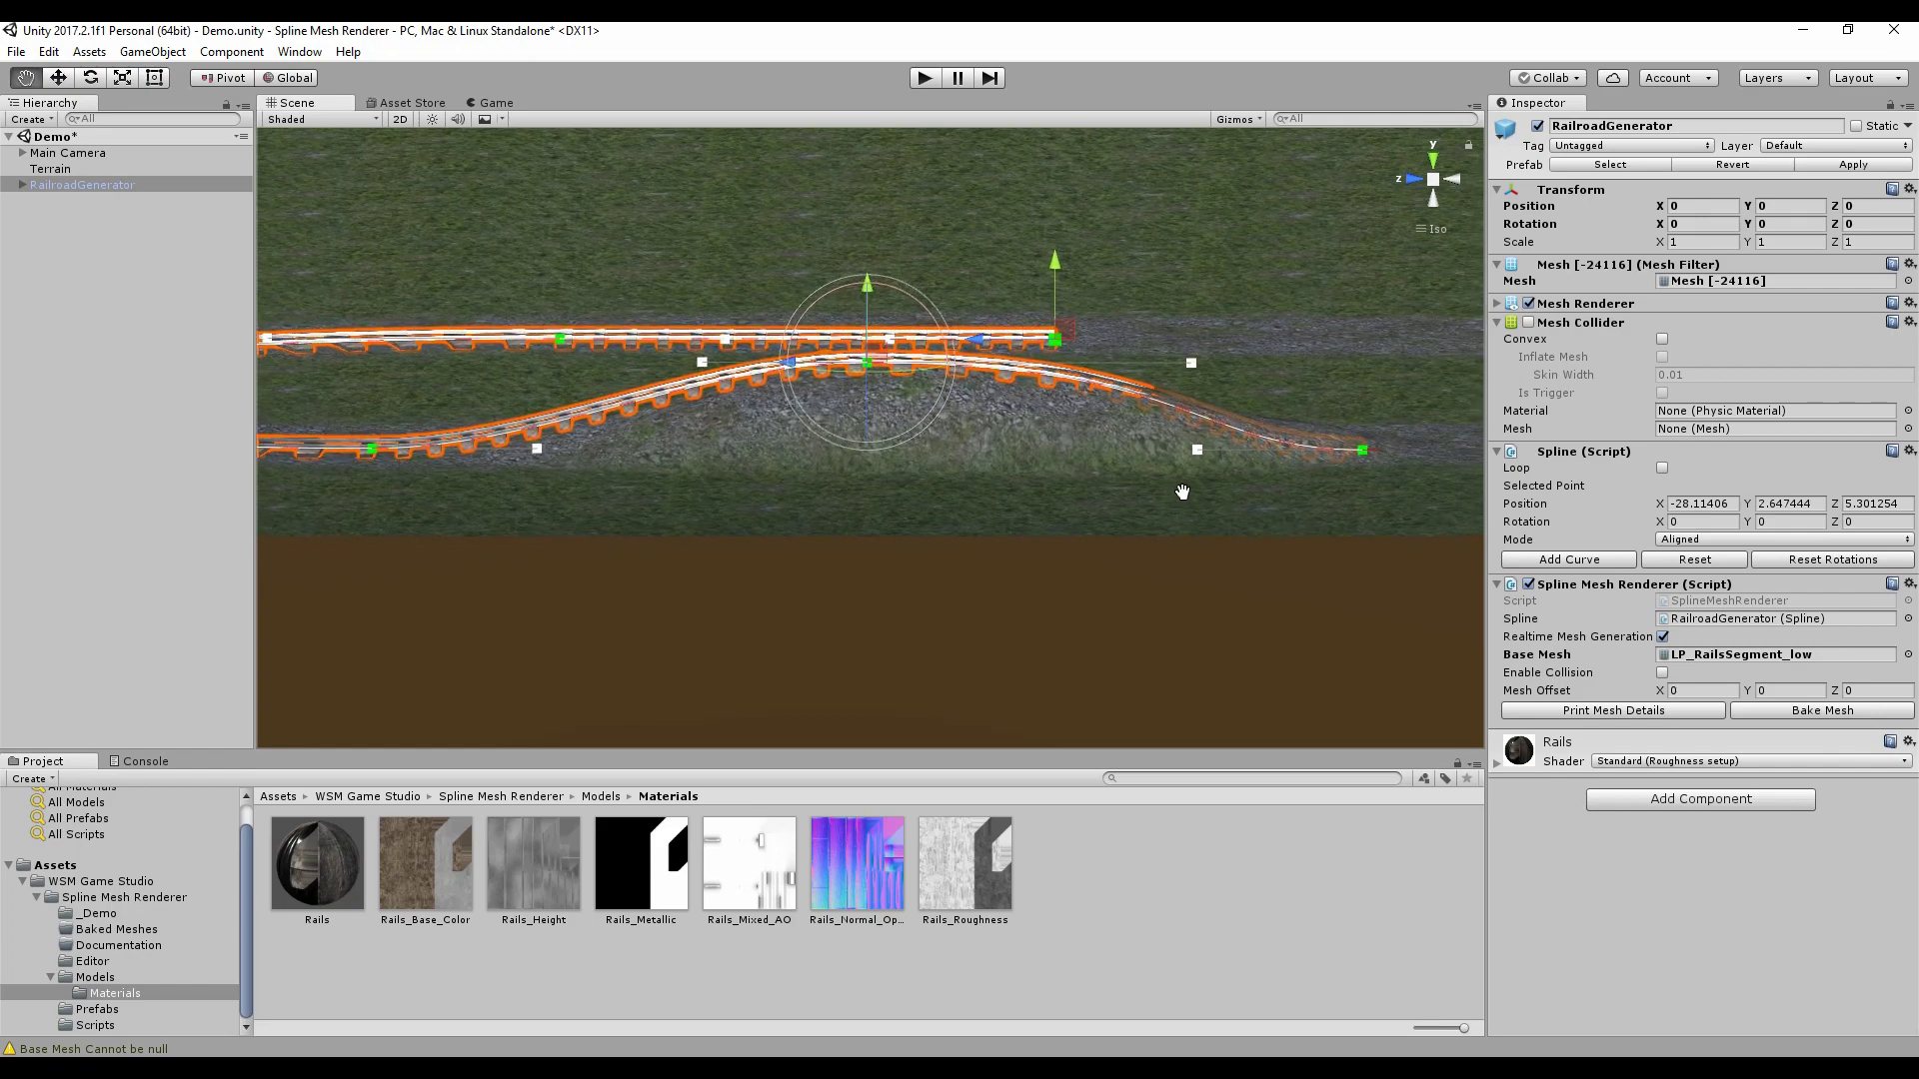
{"action": "left_click", "coordinate": [1364, 449]}
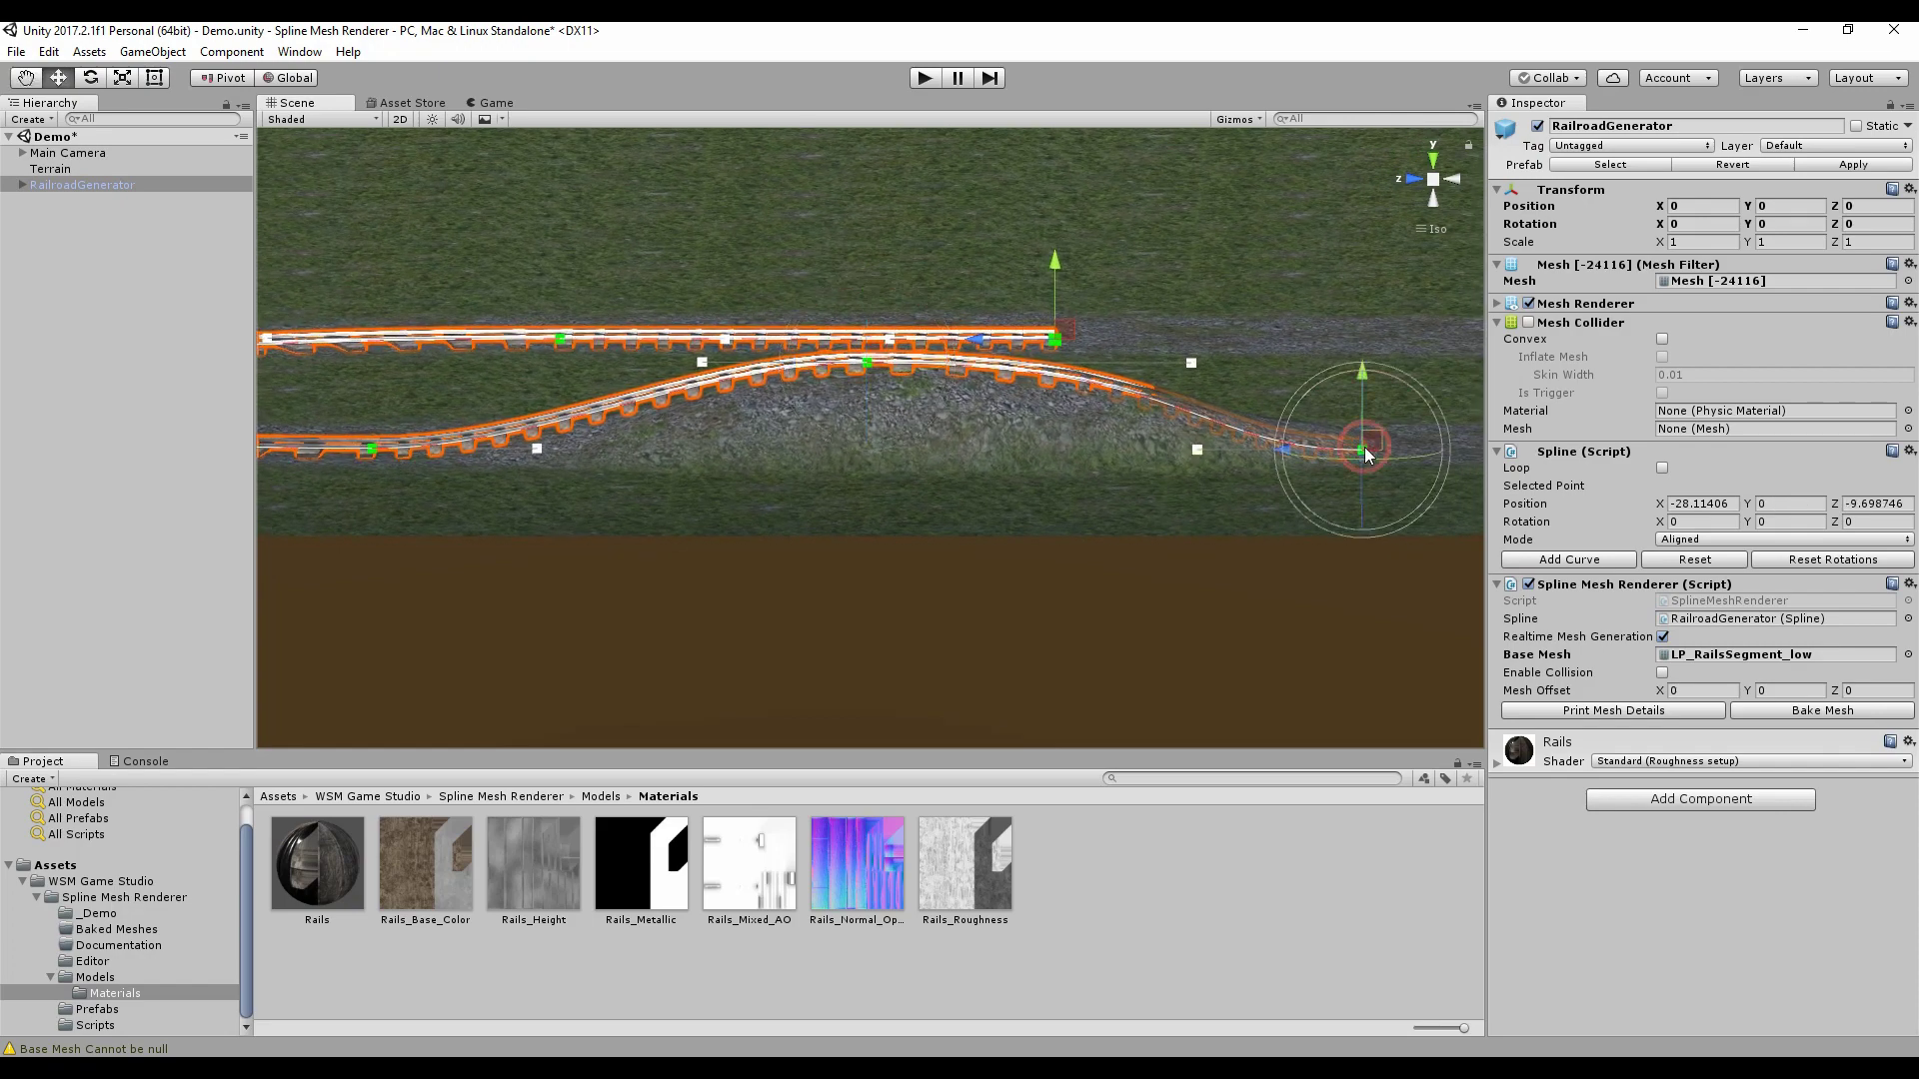
{"action": "left_click_drag", "start_coordinate": [1286, 450], "coordinate": [1373, 473]}
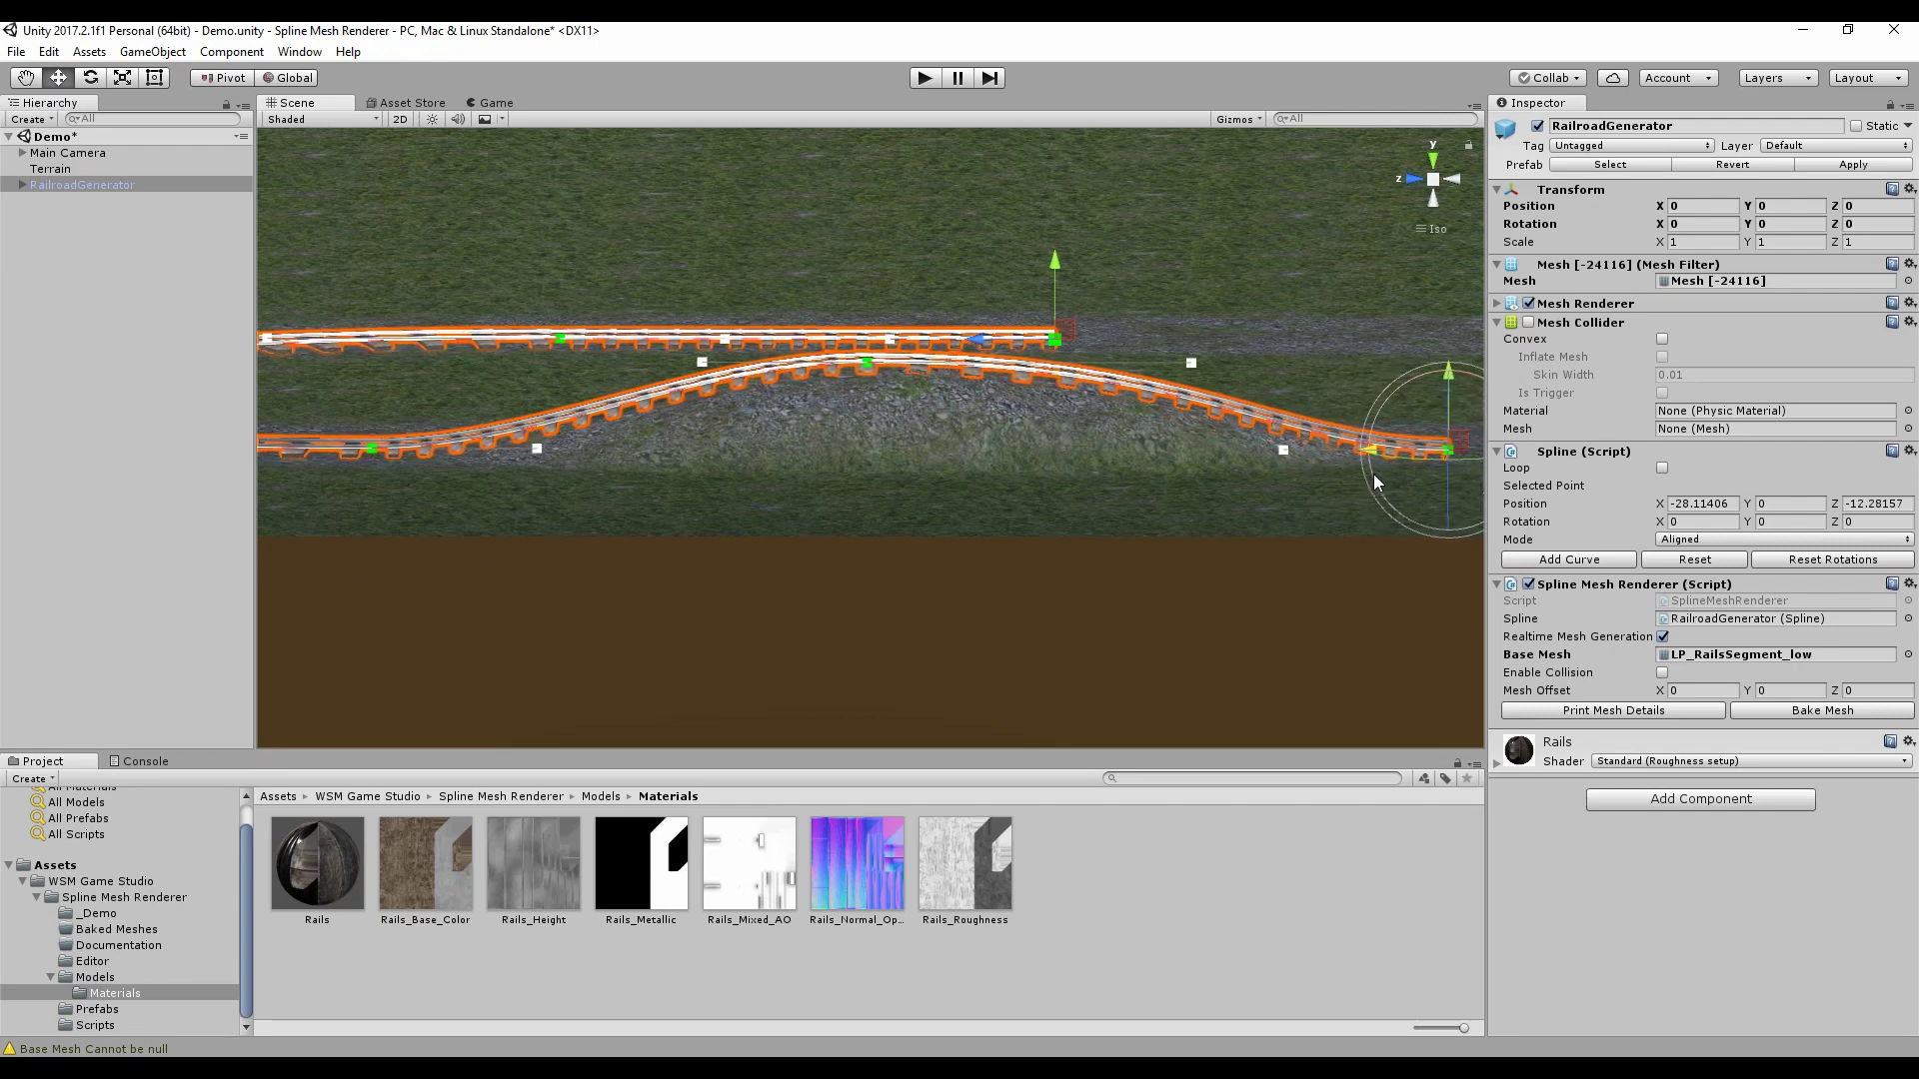
- Set the handle on the near side of the mound top to Free mode and lower it to Y about 2.06
{"action": "left_click_drag", "start_coordinate": [1221, 452], "coordinate": [880, 512], "text": "alt"}
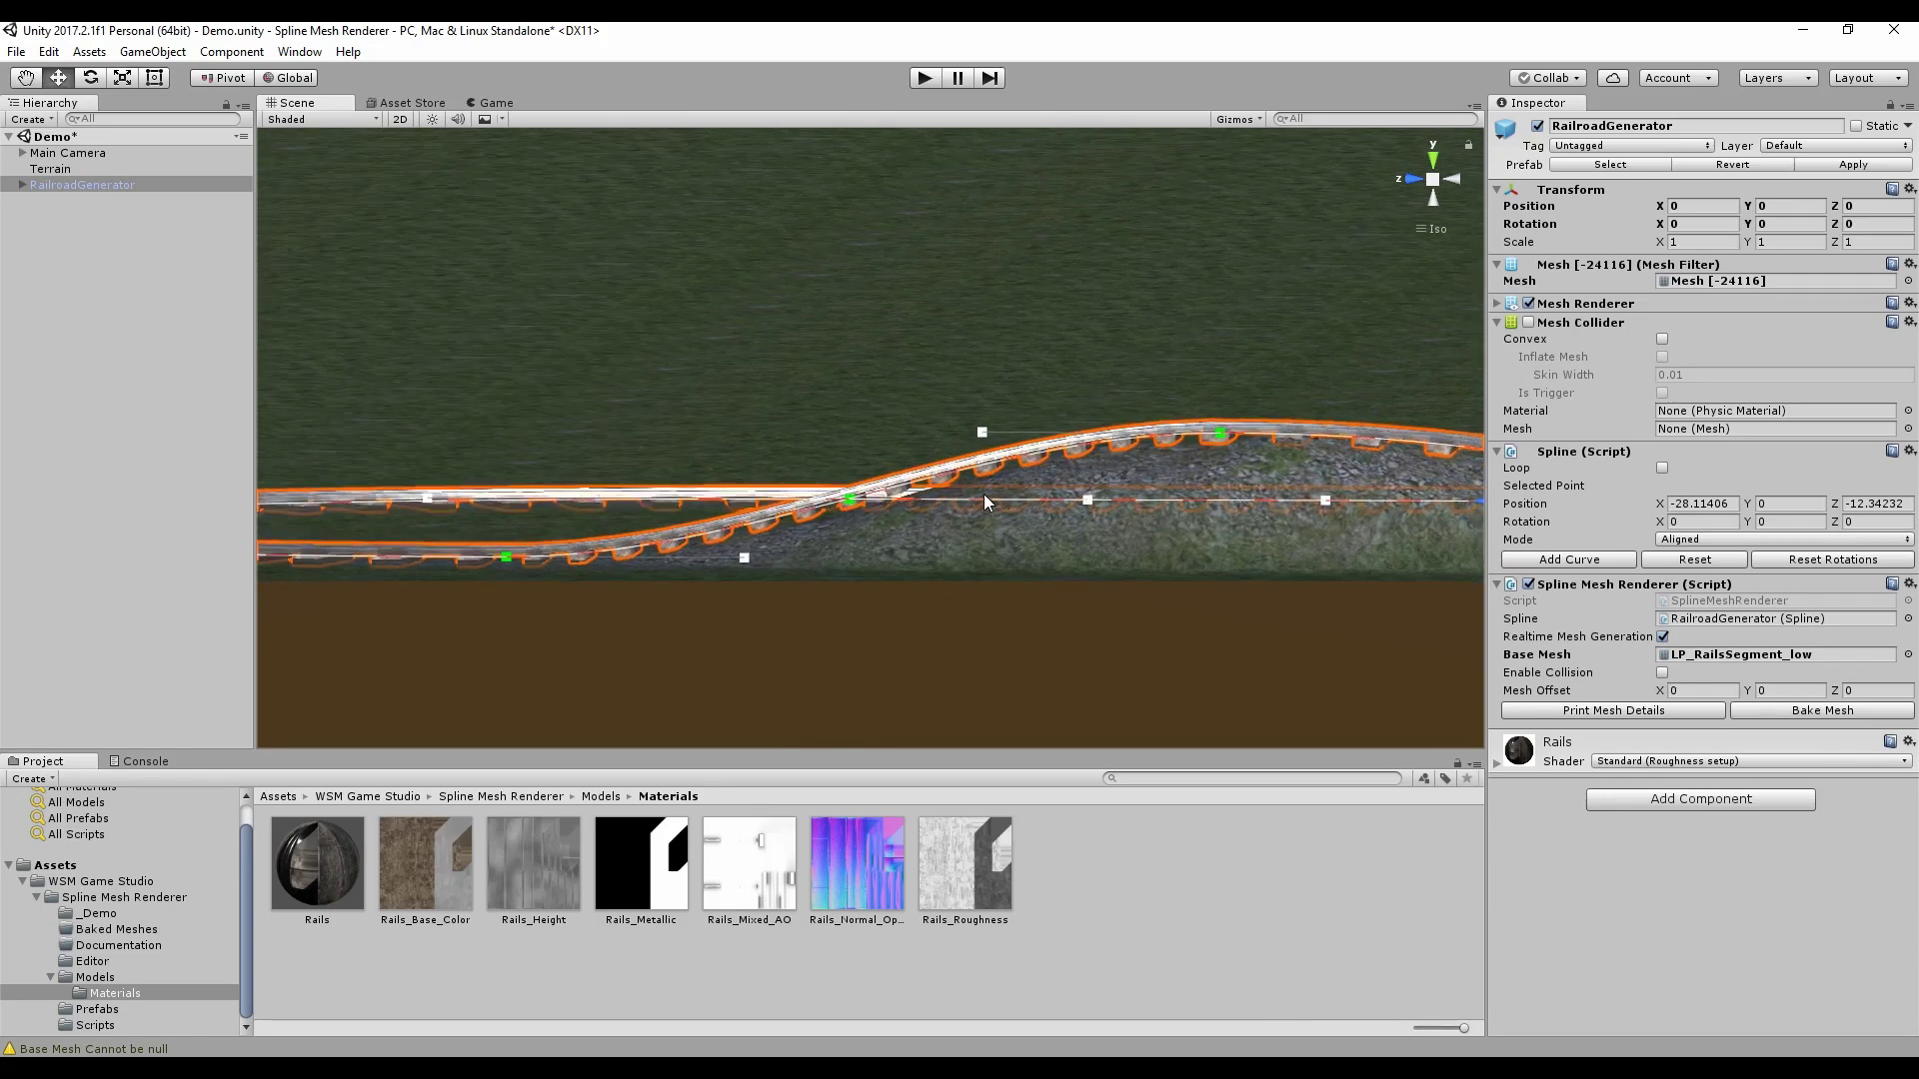
{"action": "left_click", "coordinate": [981, 431]}
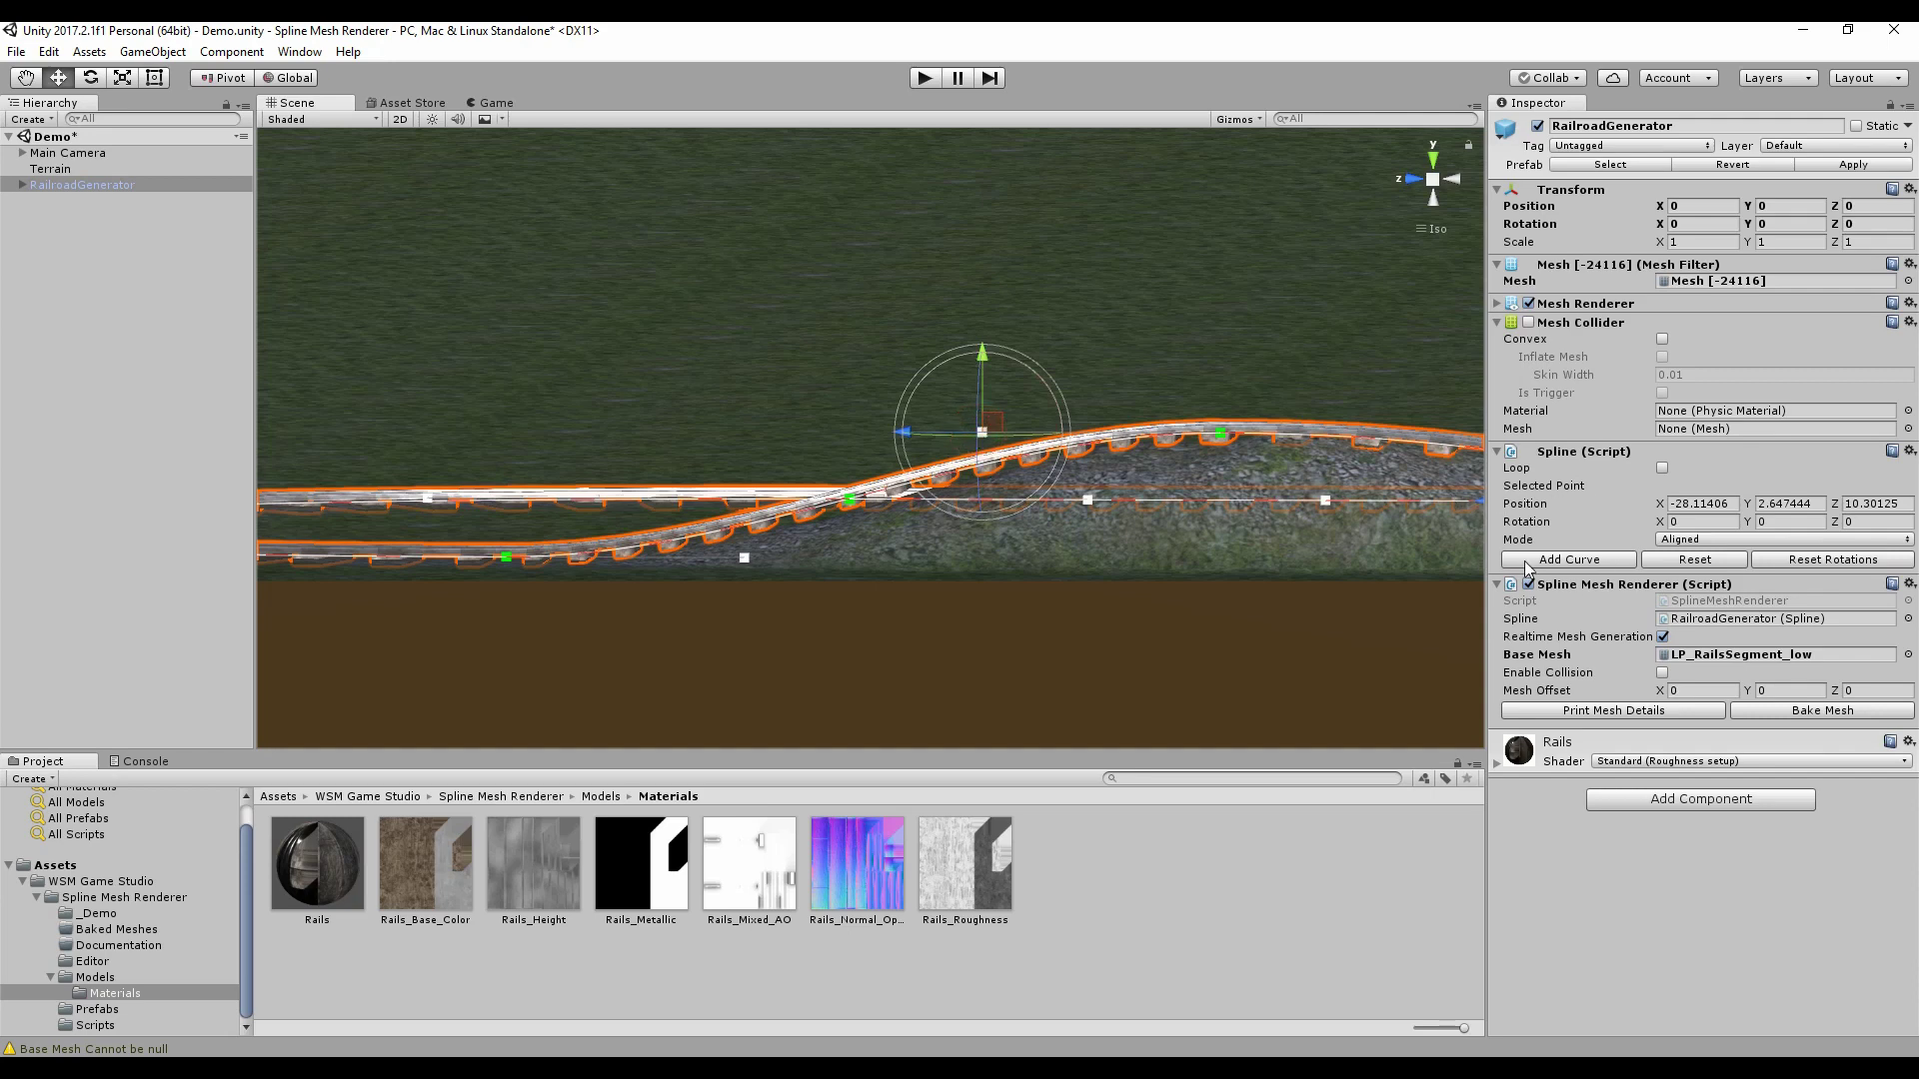
{"action": "left_click", "coordinate": [1718, 540]}
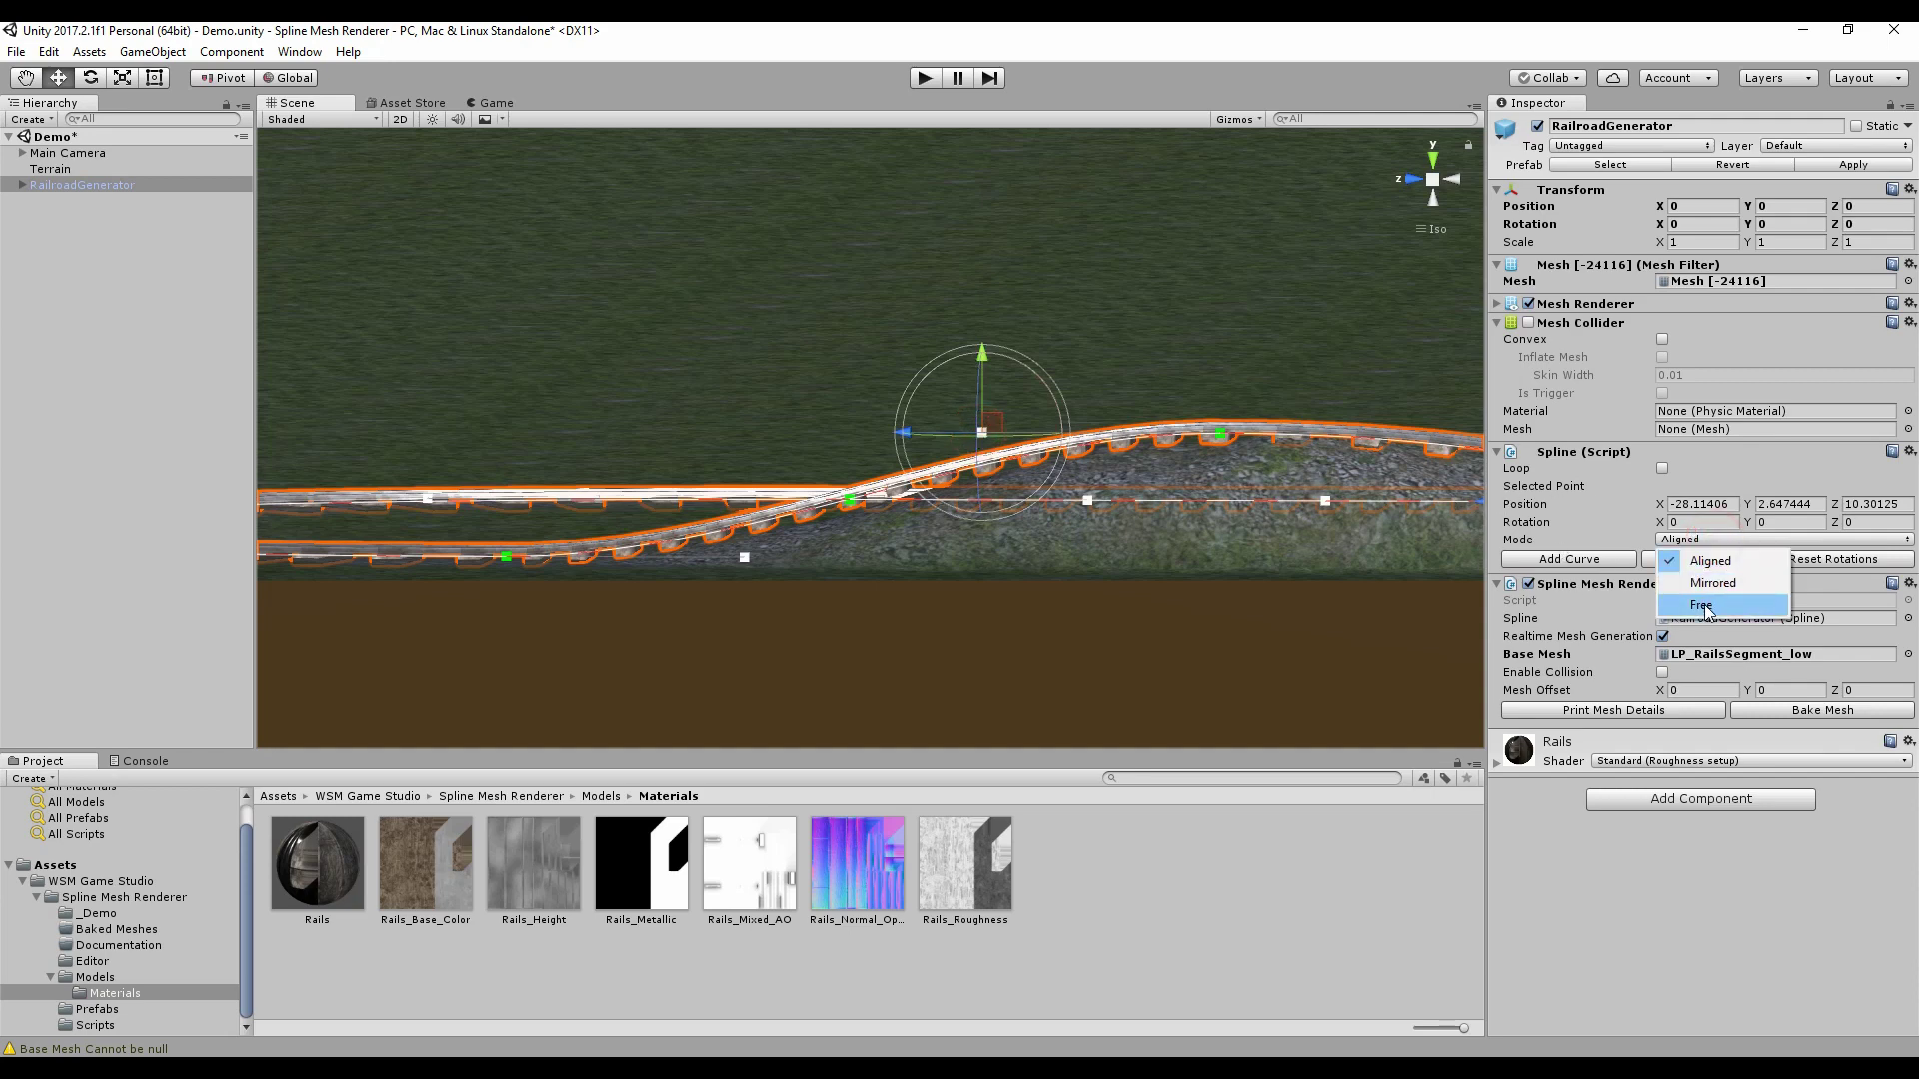
{"action": "left_click", "coordinate": [1701, 605]}
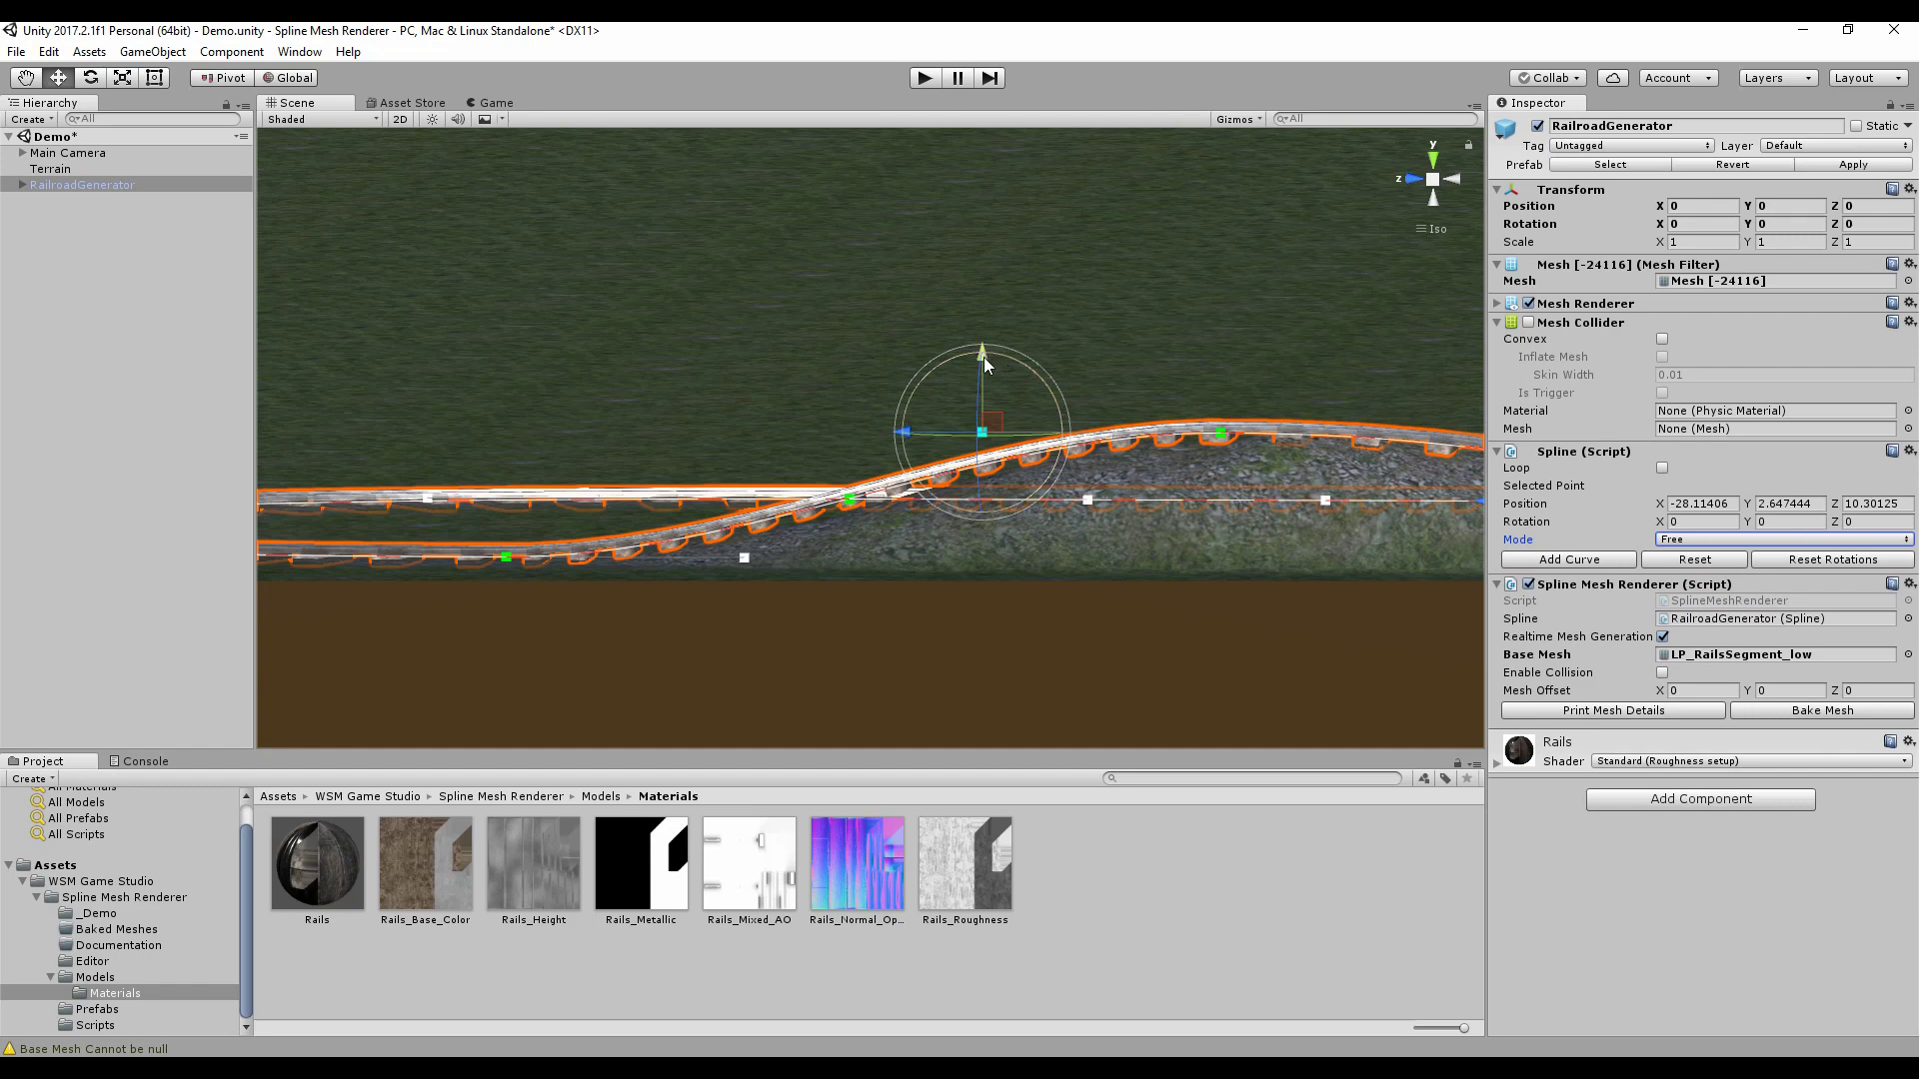
{"action": "left_click_drag", "start_coordinate": [985, 364], "coordinate": [909, 392]}
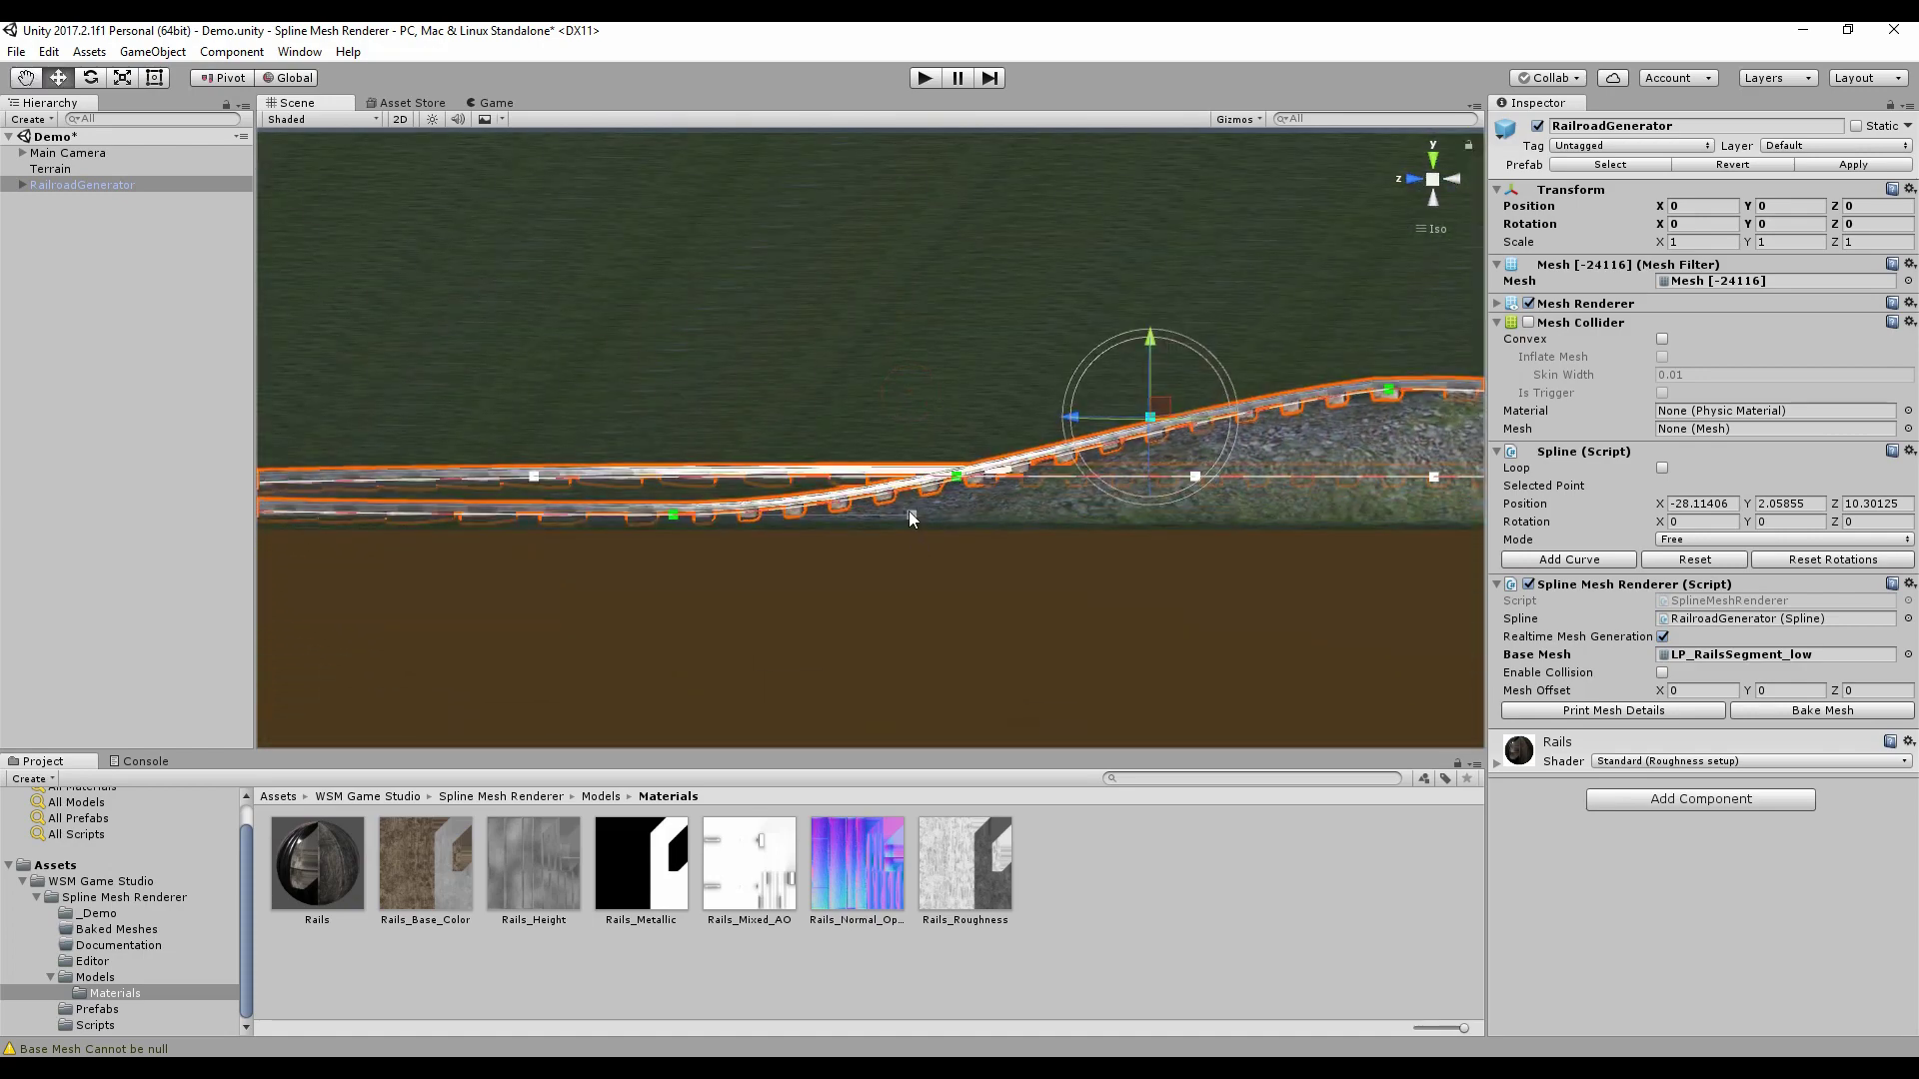
- Set the handle at the near foot of the mound to Free mode and lower it to Y about -0.13
{"action": "left_click", "coordinate": [912, 514]}
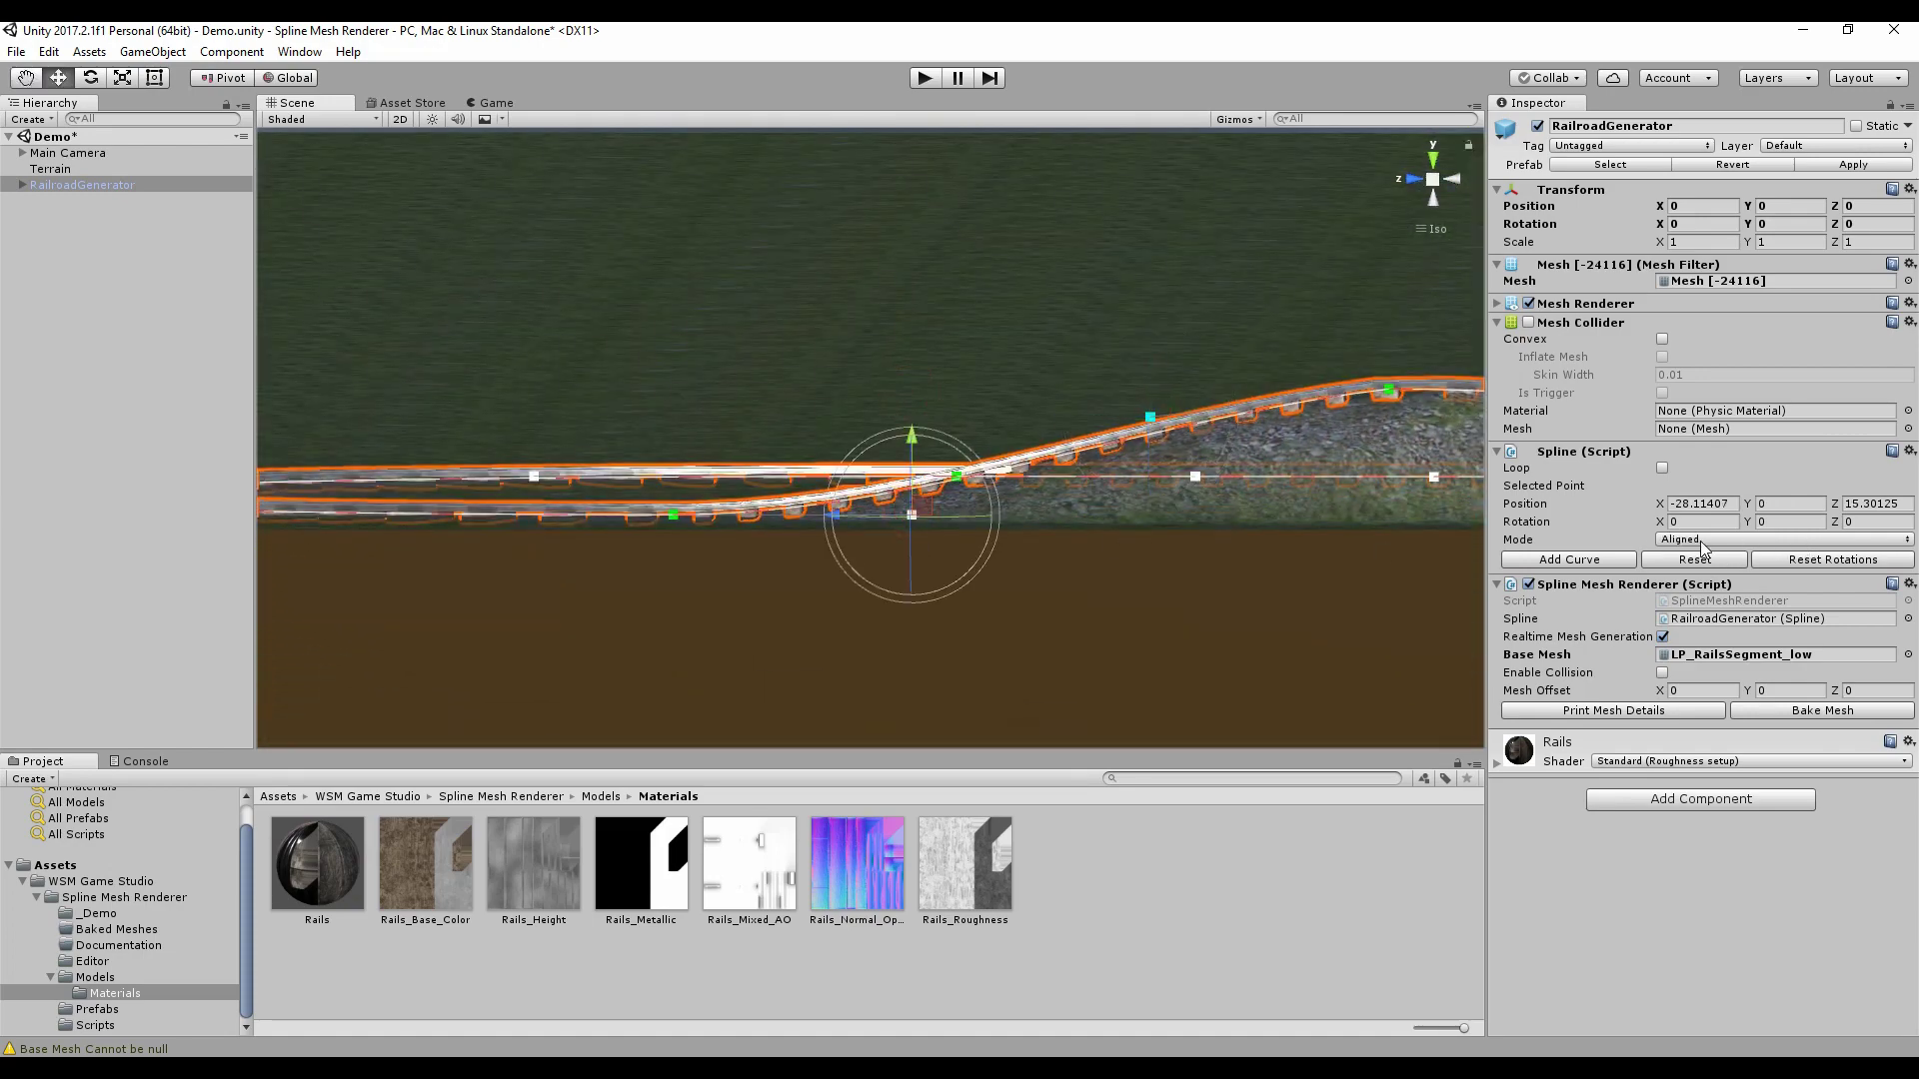
{"action": "left_click", "coordinate": [1699, 542]}
{"action": "left_click", "coordinate": [1699, 604]}
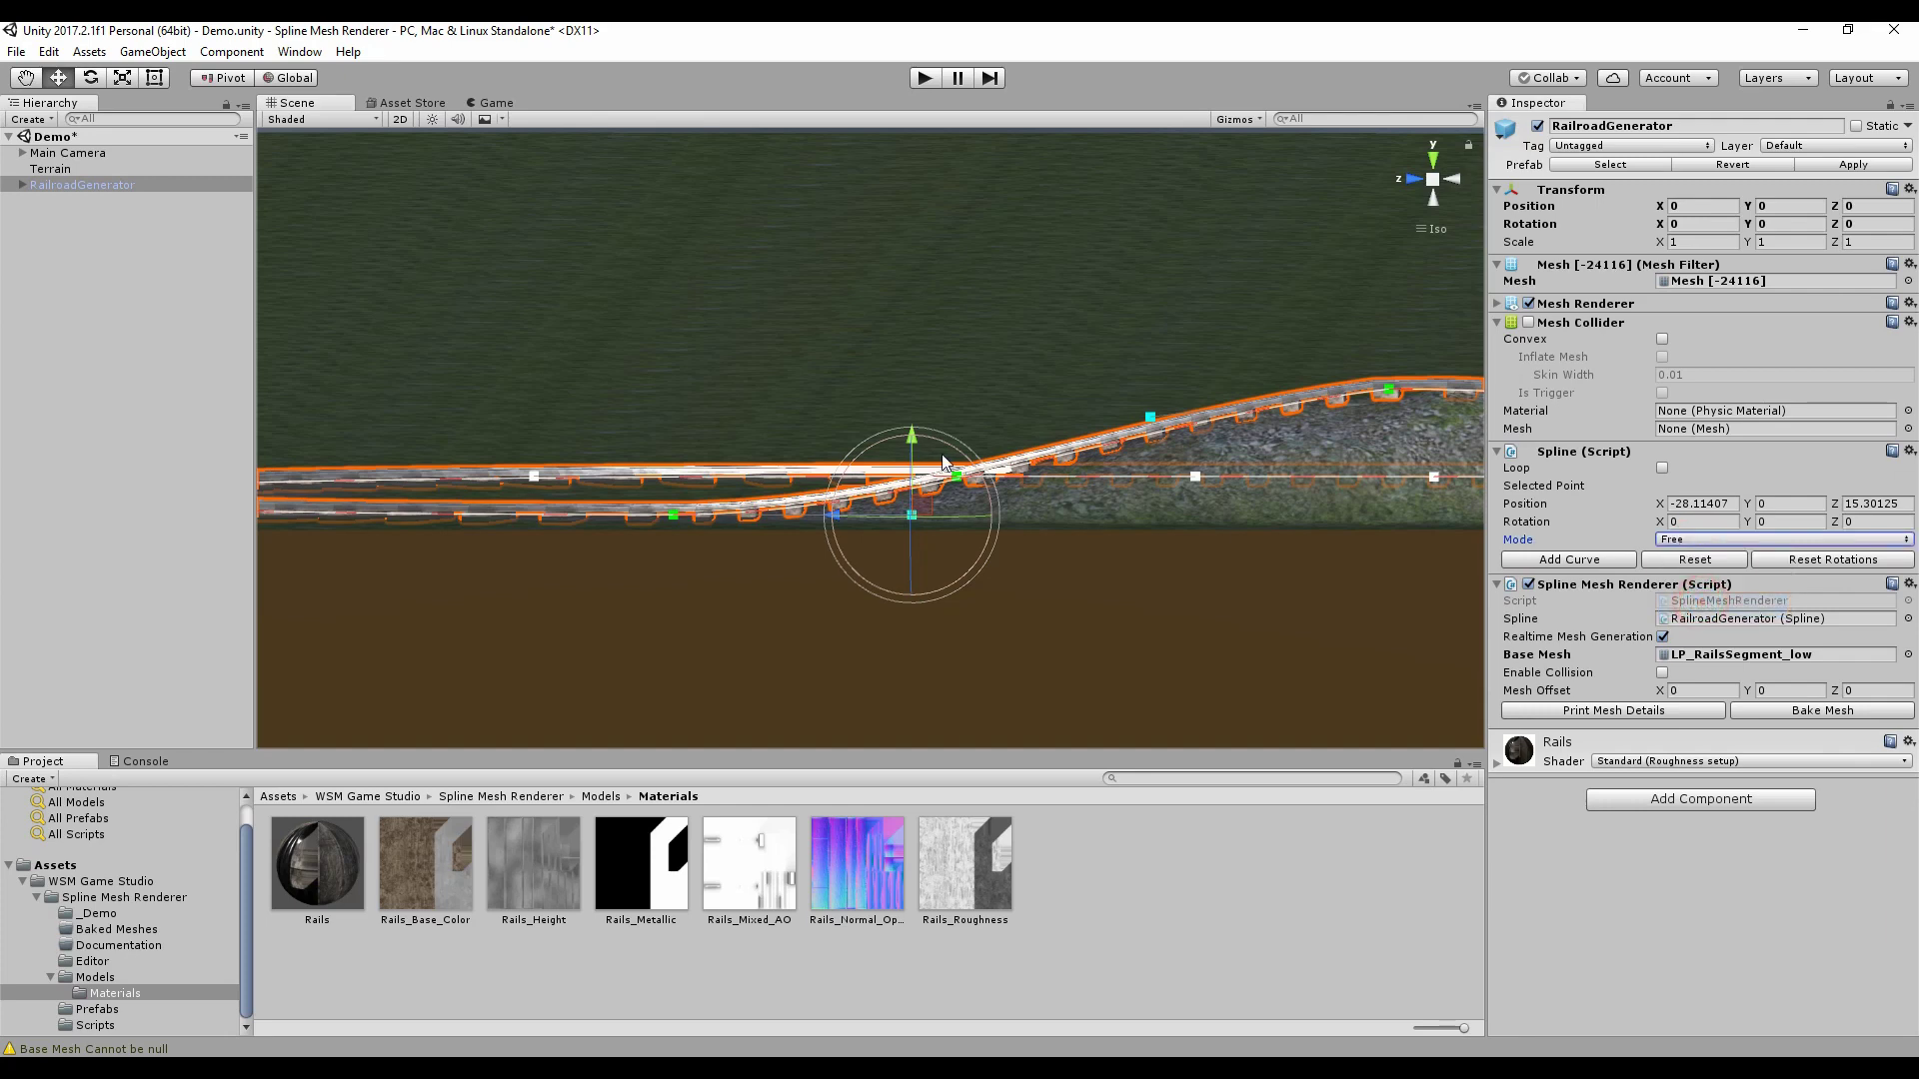
{"action": "left_click_drag", "start_coordinate": [915, 442], "coordinate": [1041, 319]}
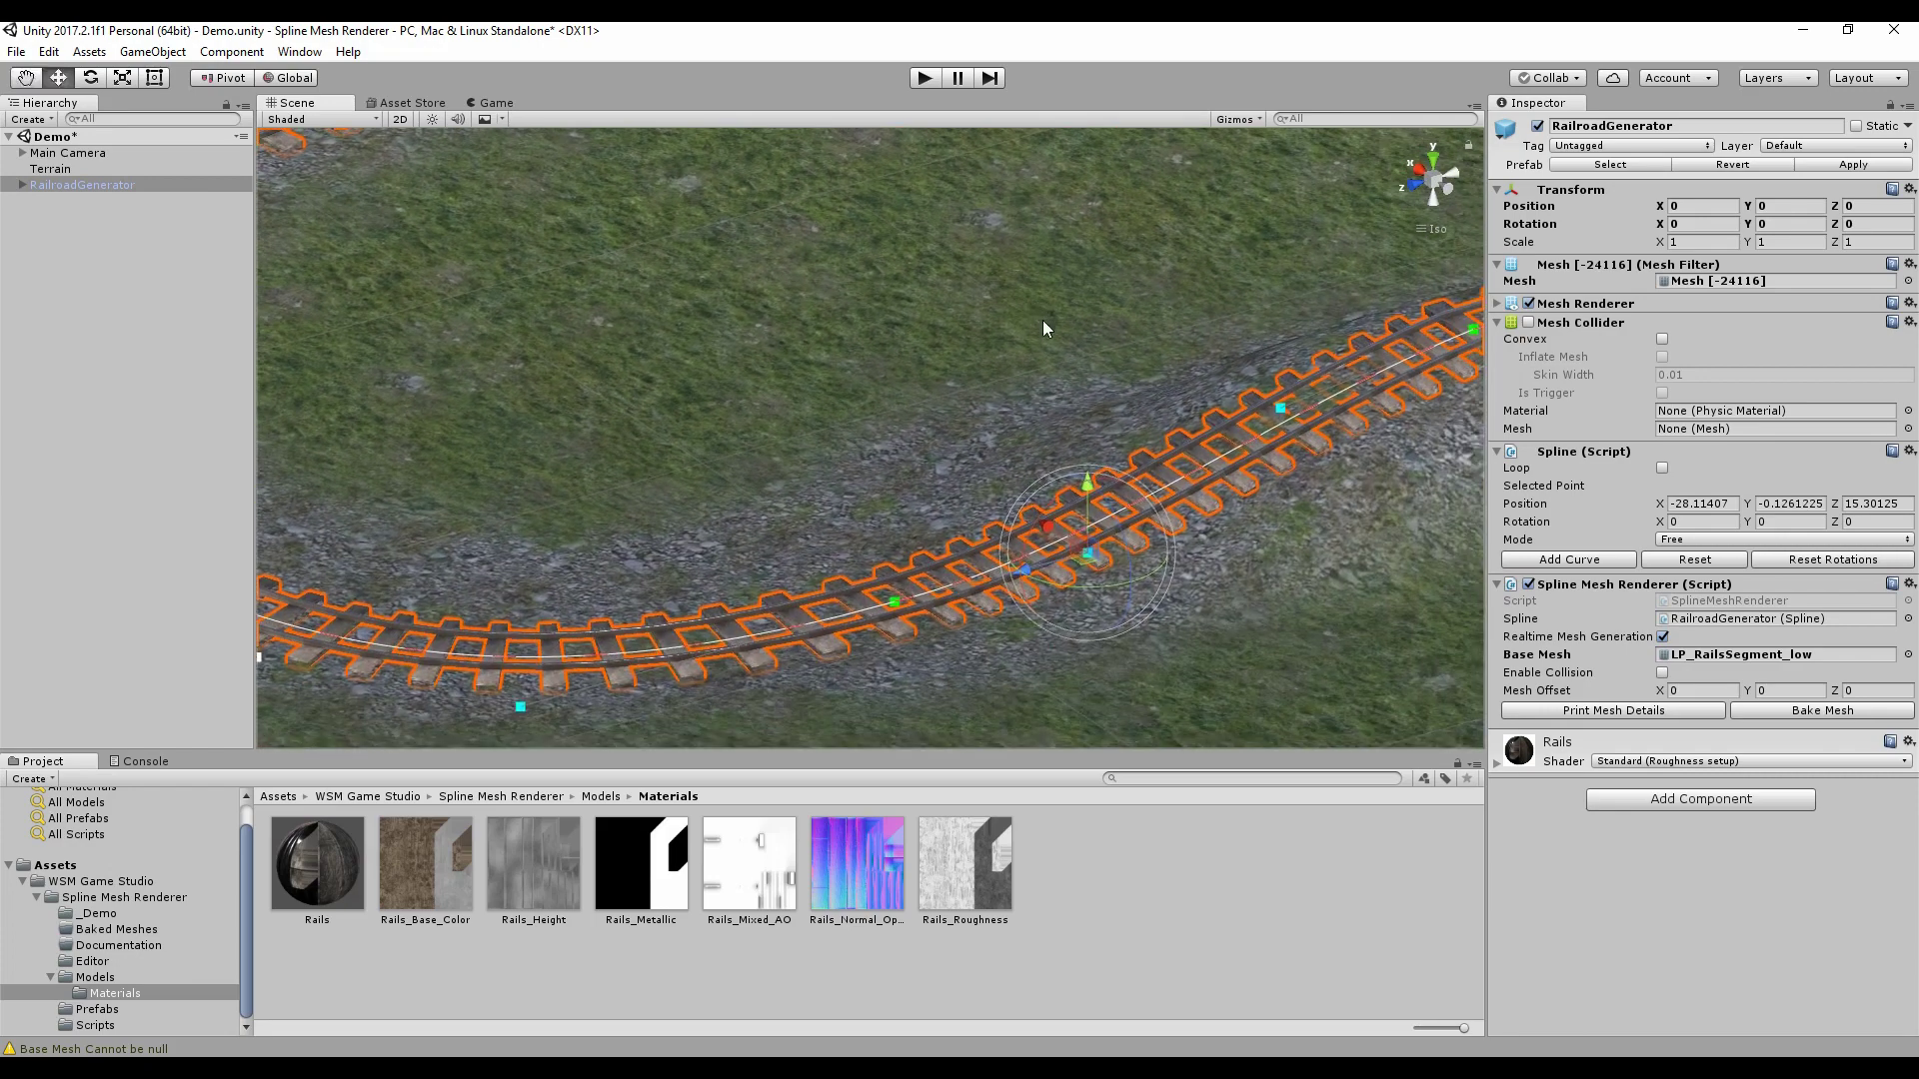
- Raise the mound-top point's far-side handle to Y about 2.77 so the rails clear the gravel
{"action": "left_click_drag", "start_coordinate": [1101, 570], "coordinate": [1137, 620], "text": "alt"}
{"action": "middle_click_drag", "start_coordinate": [1137, 620], "coordinate": [944, 488]}
{"action": "left_click_drag", "start_coordinate": [944, 488], "coordinate": [1016, 670], "text": "alt"}
{"action": "left_click_drag", "start_coordinate": [1076, 556], "coordinate": [1060, 440], "text": "alt"}
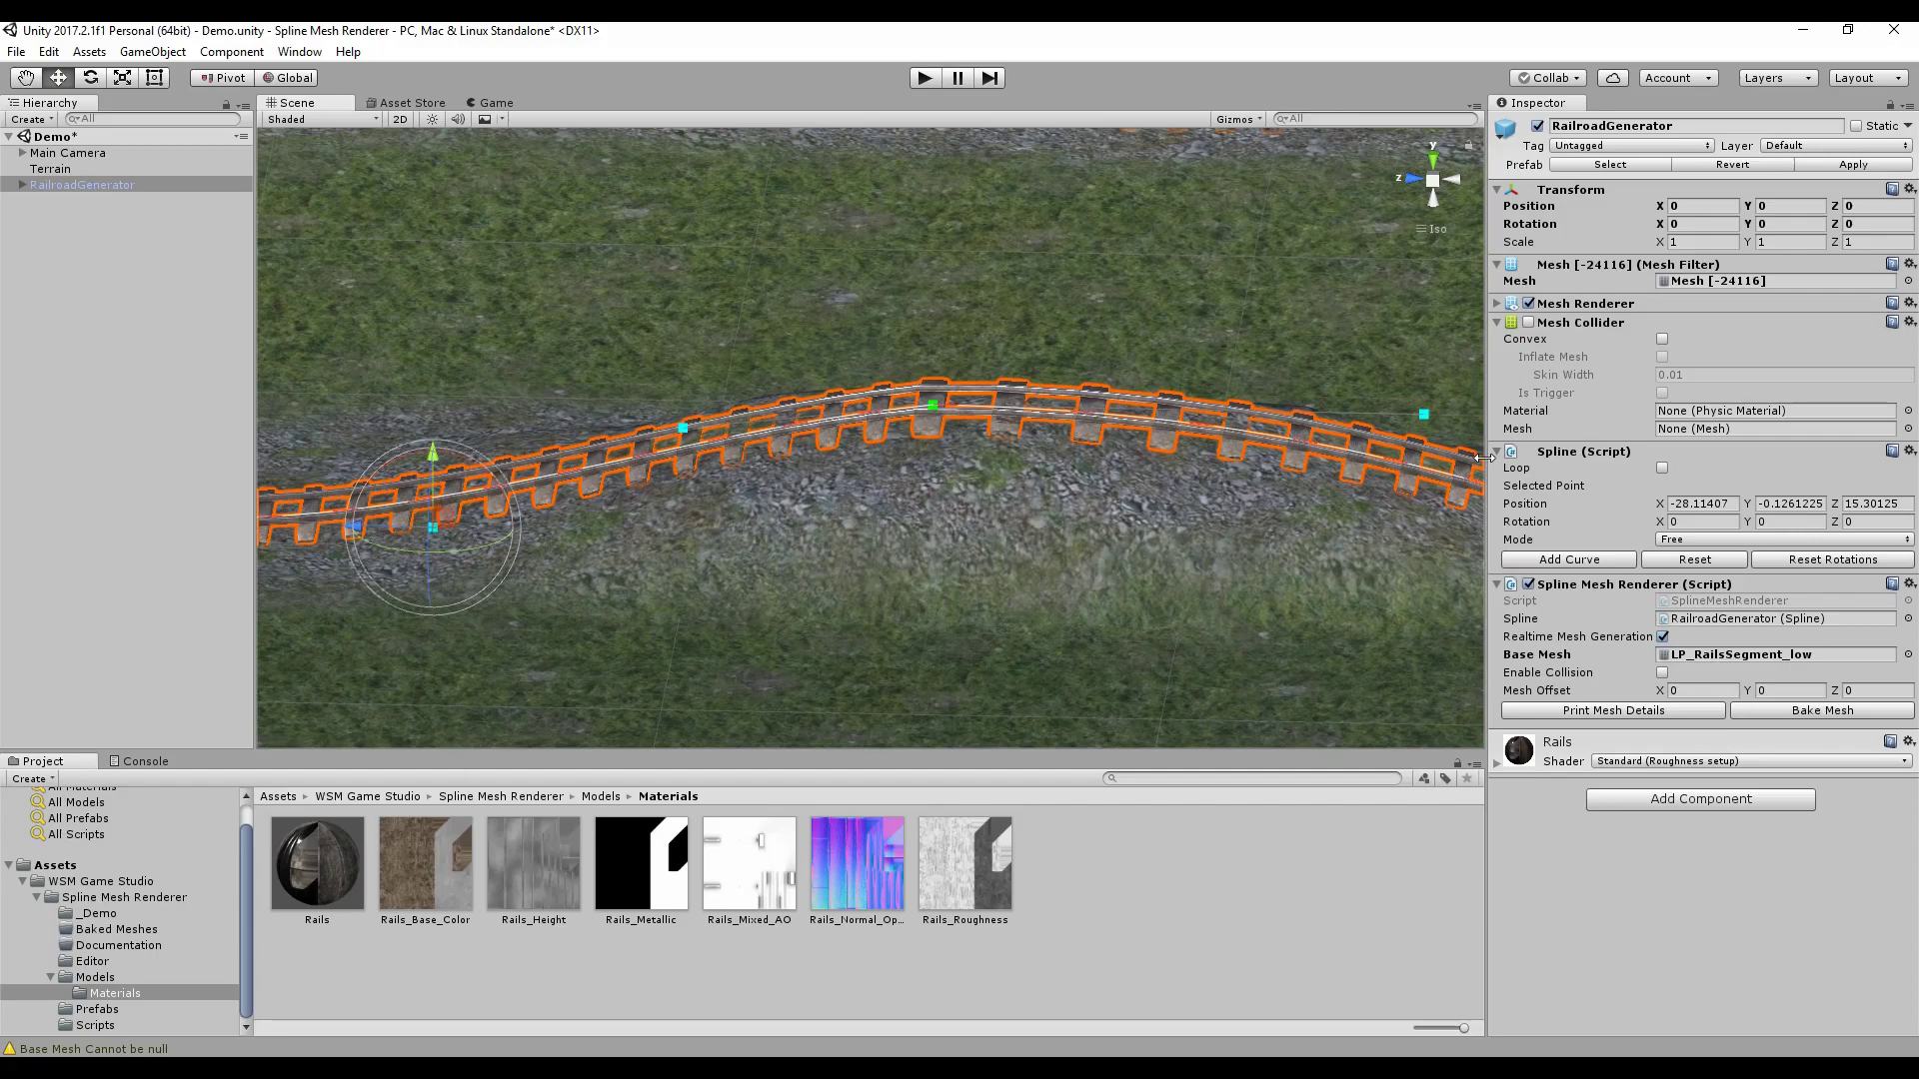
{"action": "left_click", "coordinate": [1424, 414]}
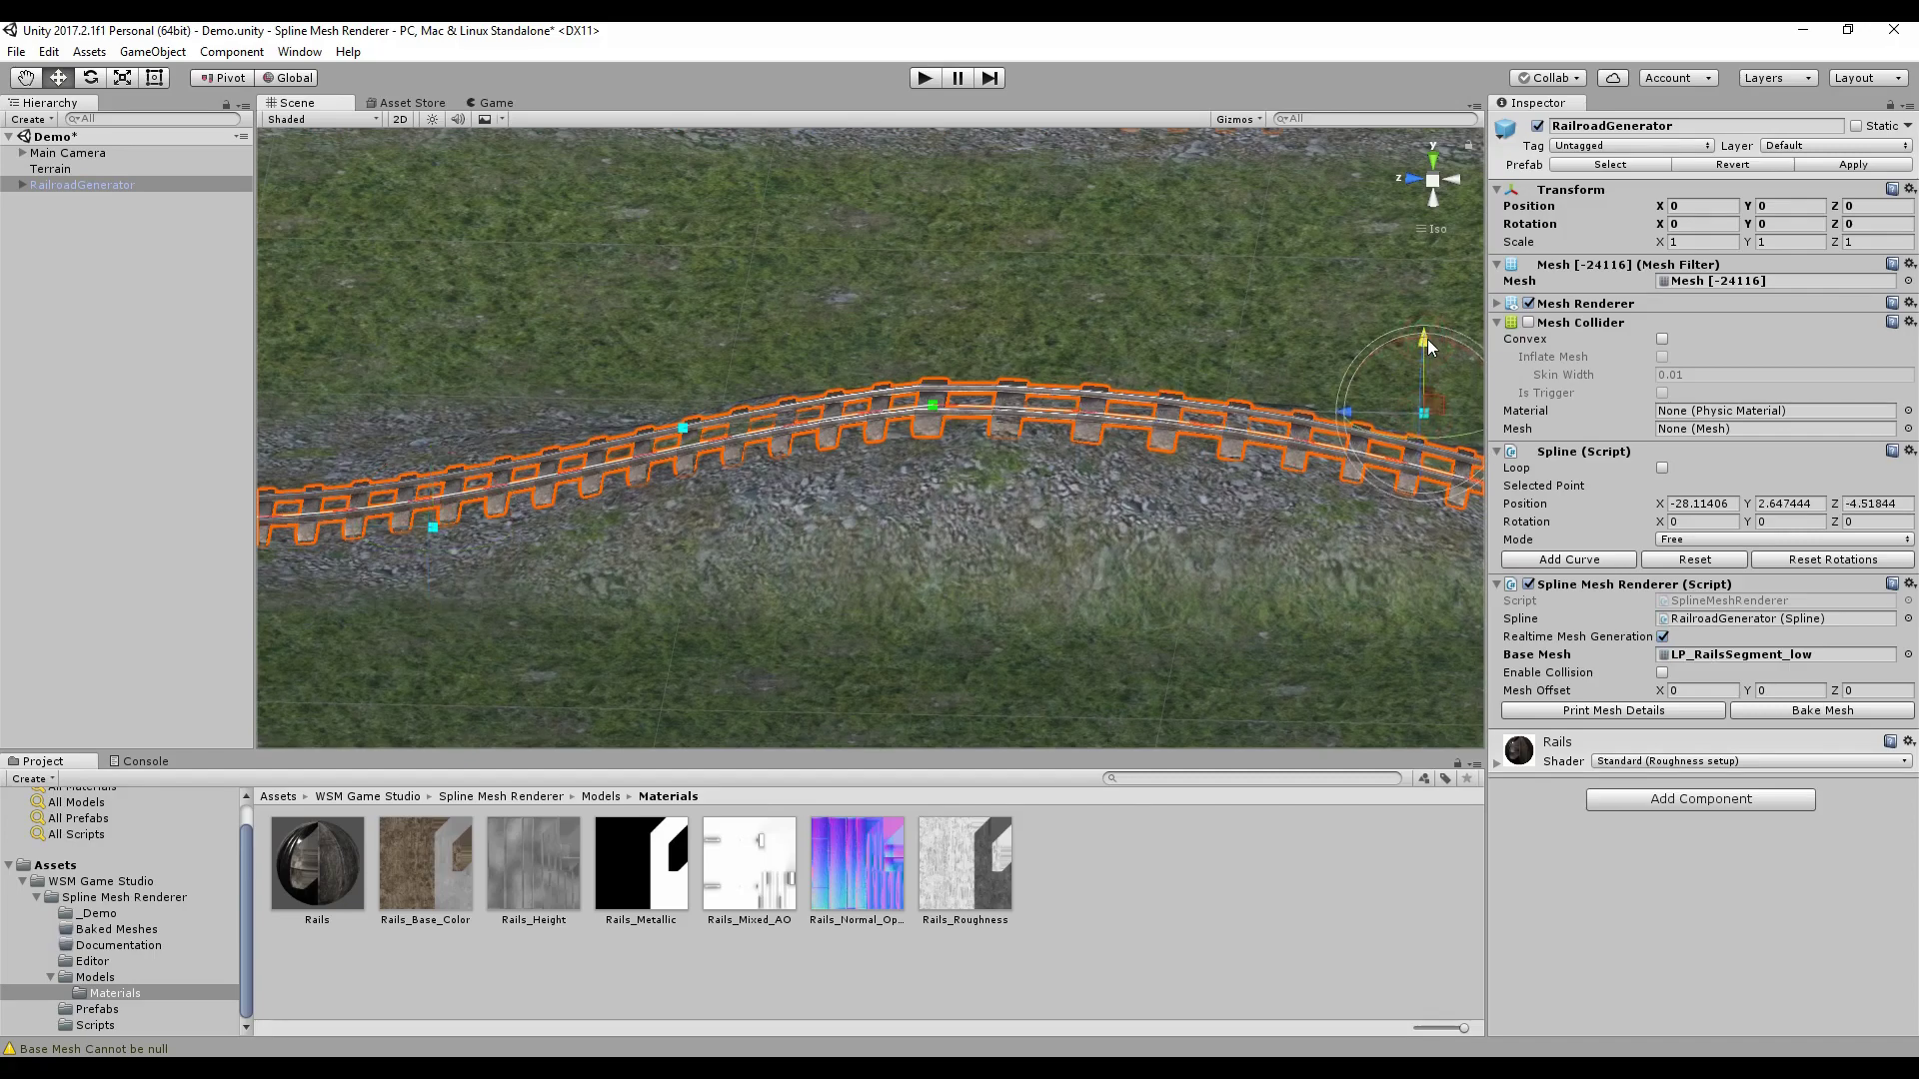
{"action": "left_click_drag", "start_coordinate": [1427, 339], "coordinate": [1427, 337]}
- Examine the mode options of the two handles around the mound top and the track's fit over the mound
{"action": "left_click_drag", "start_coordinate": [1079, 562], "coordinate": [1257, 559], "text": "alt"}
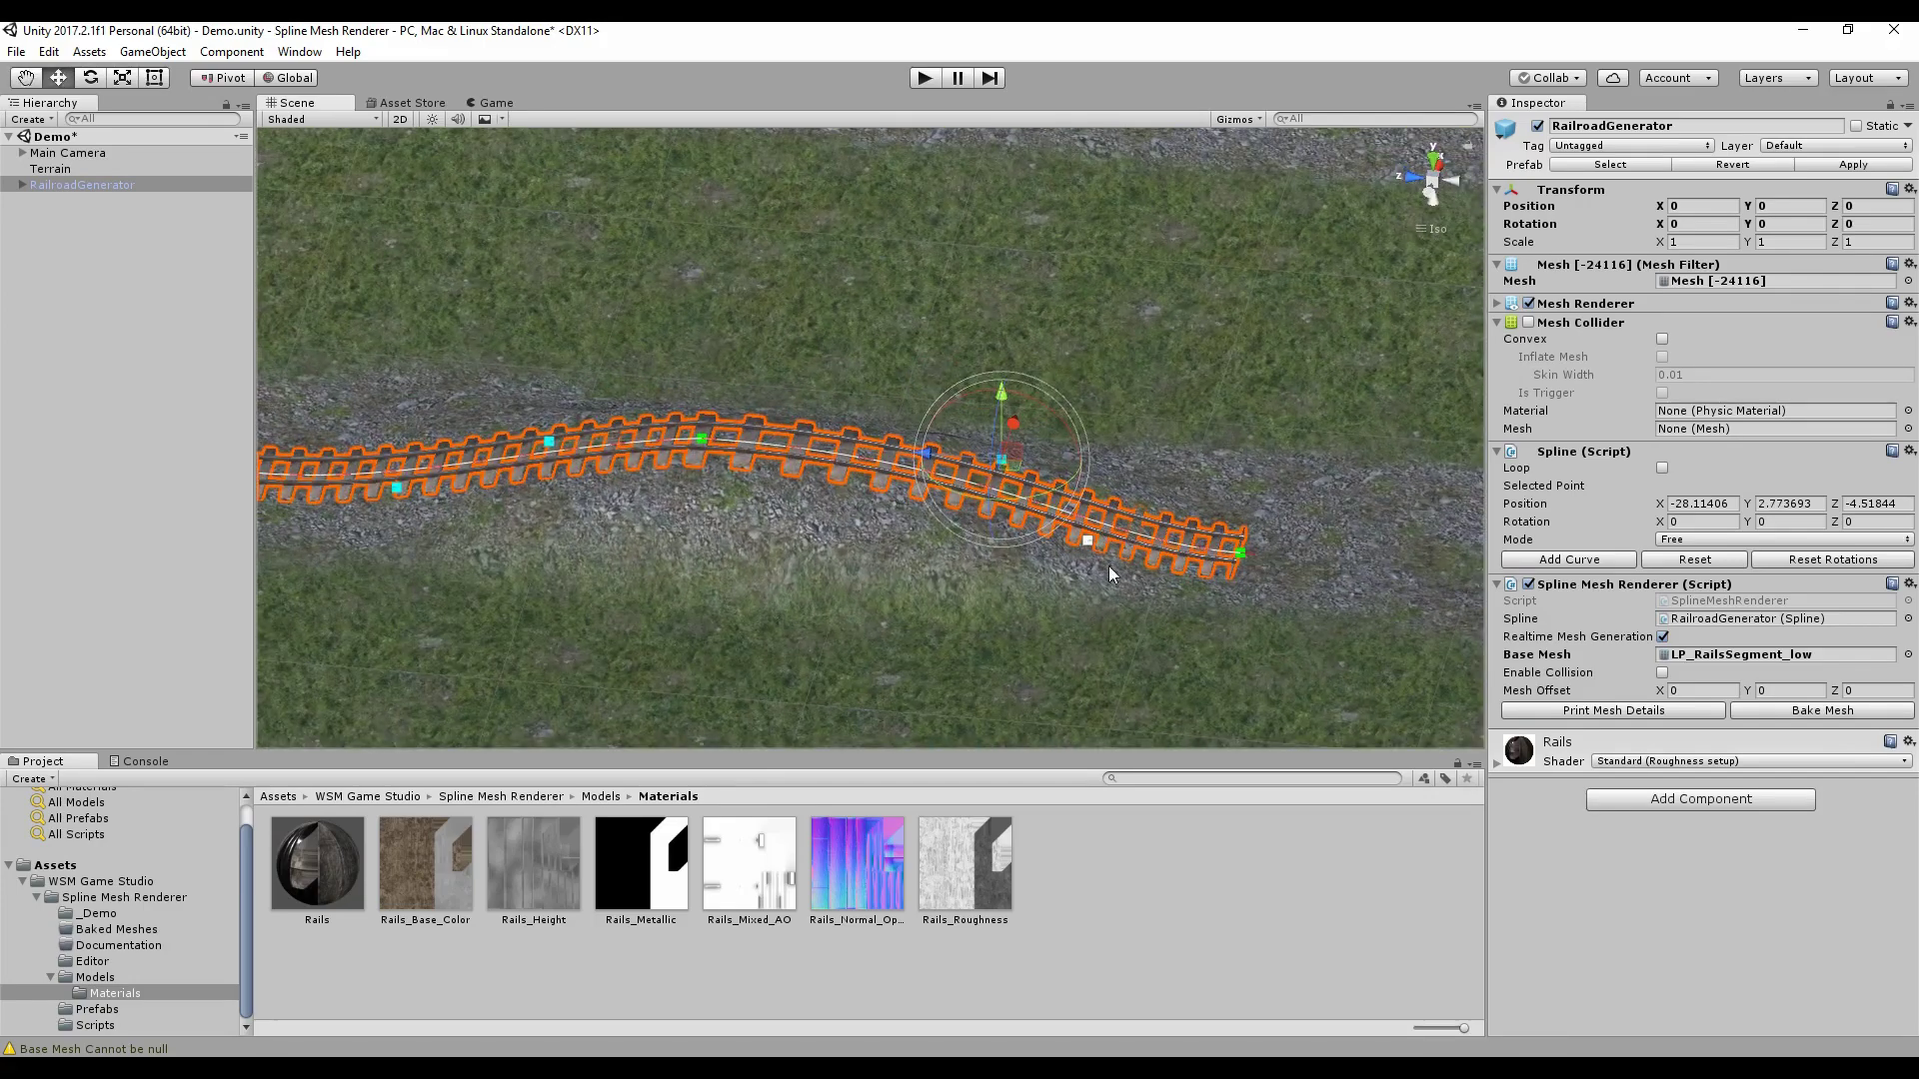
{"action": "scroll", "coordinate": [1107, 566], "scroll_direction": "down", "scroll_amount": 1}
{"action": "left_click", "coordinate": [1730, 539]}
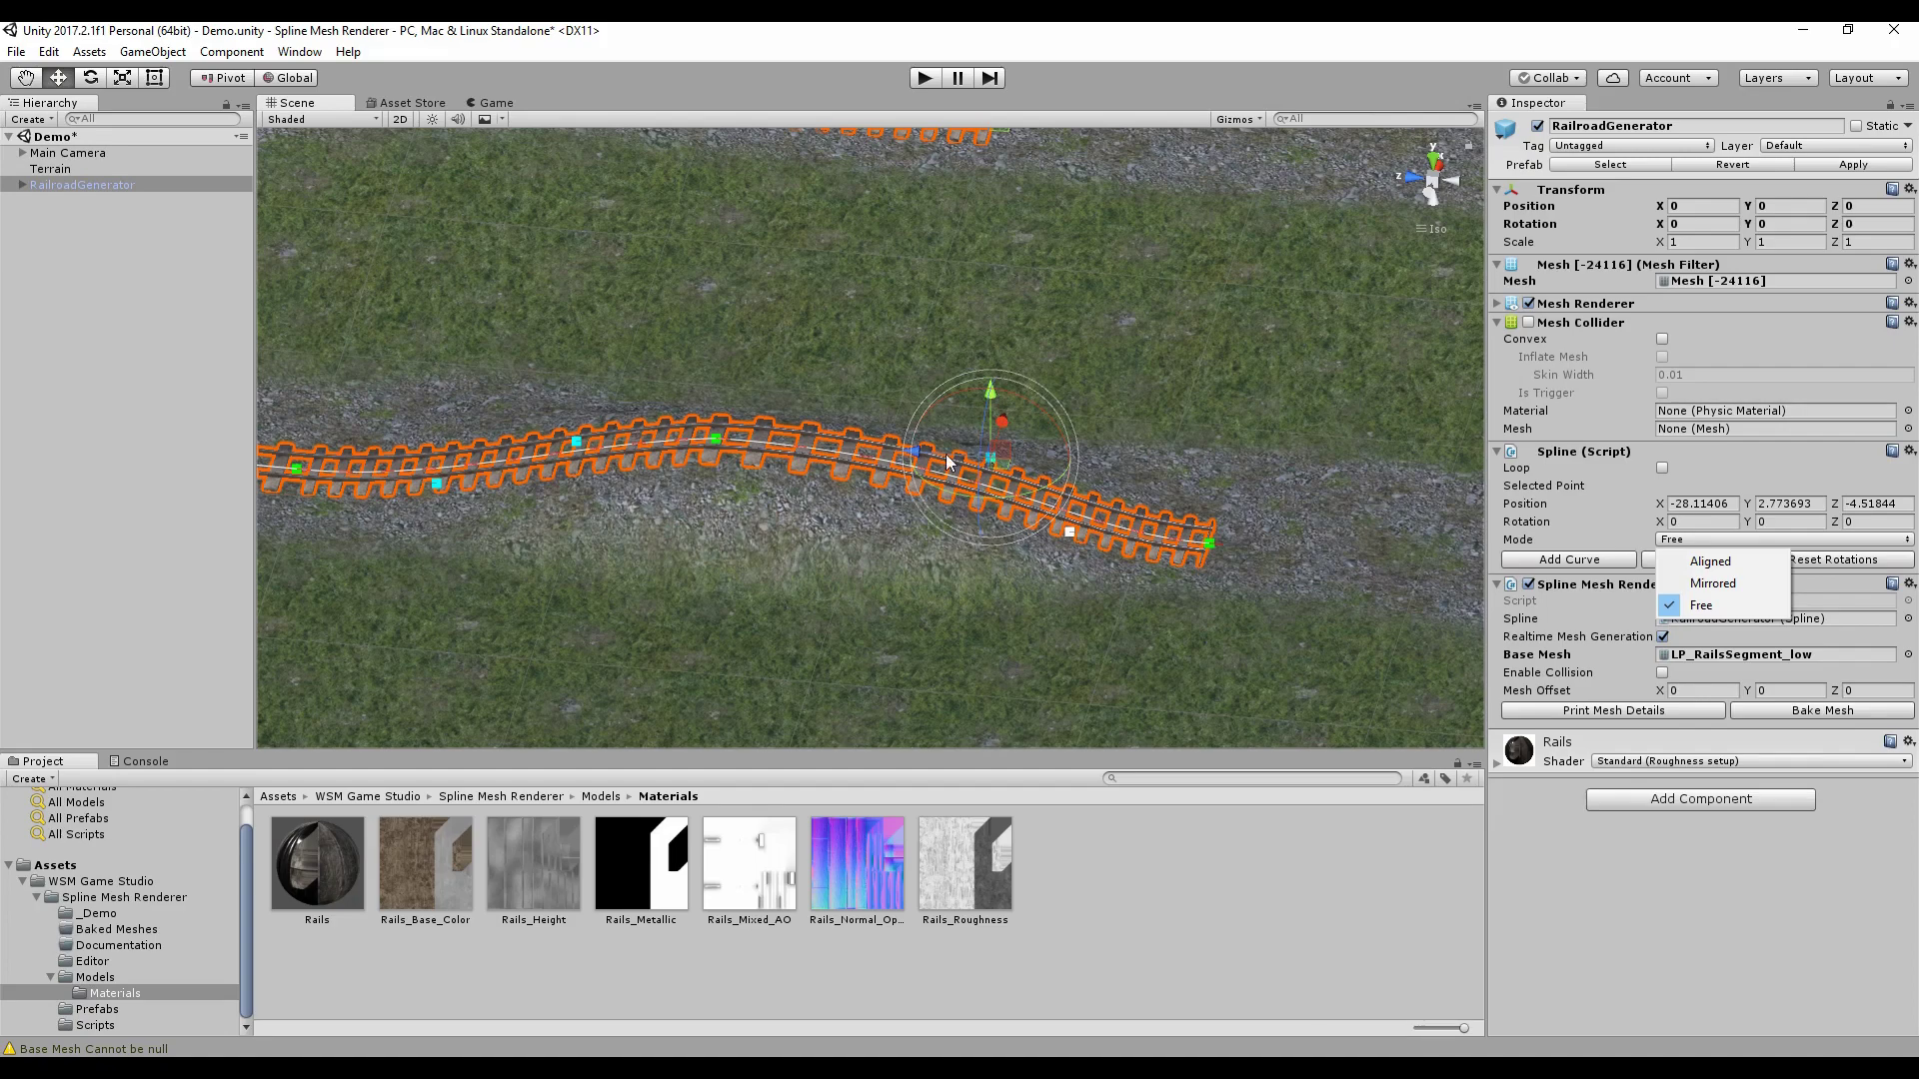
{"action": "left_click", "coordinate": [574, 442]}
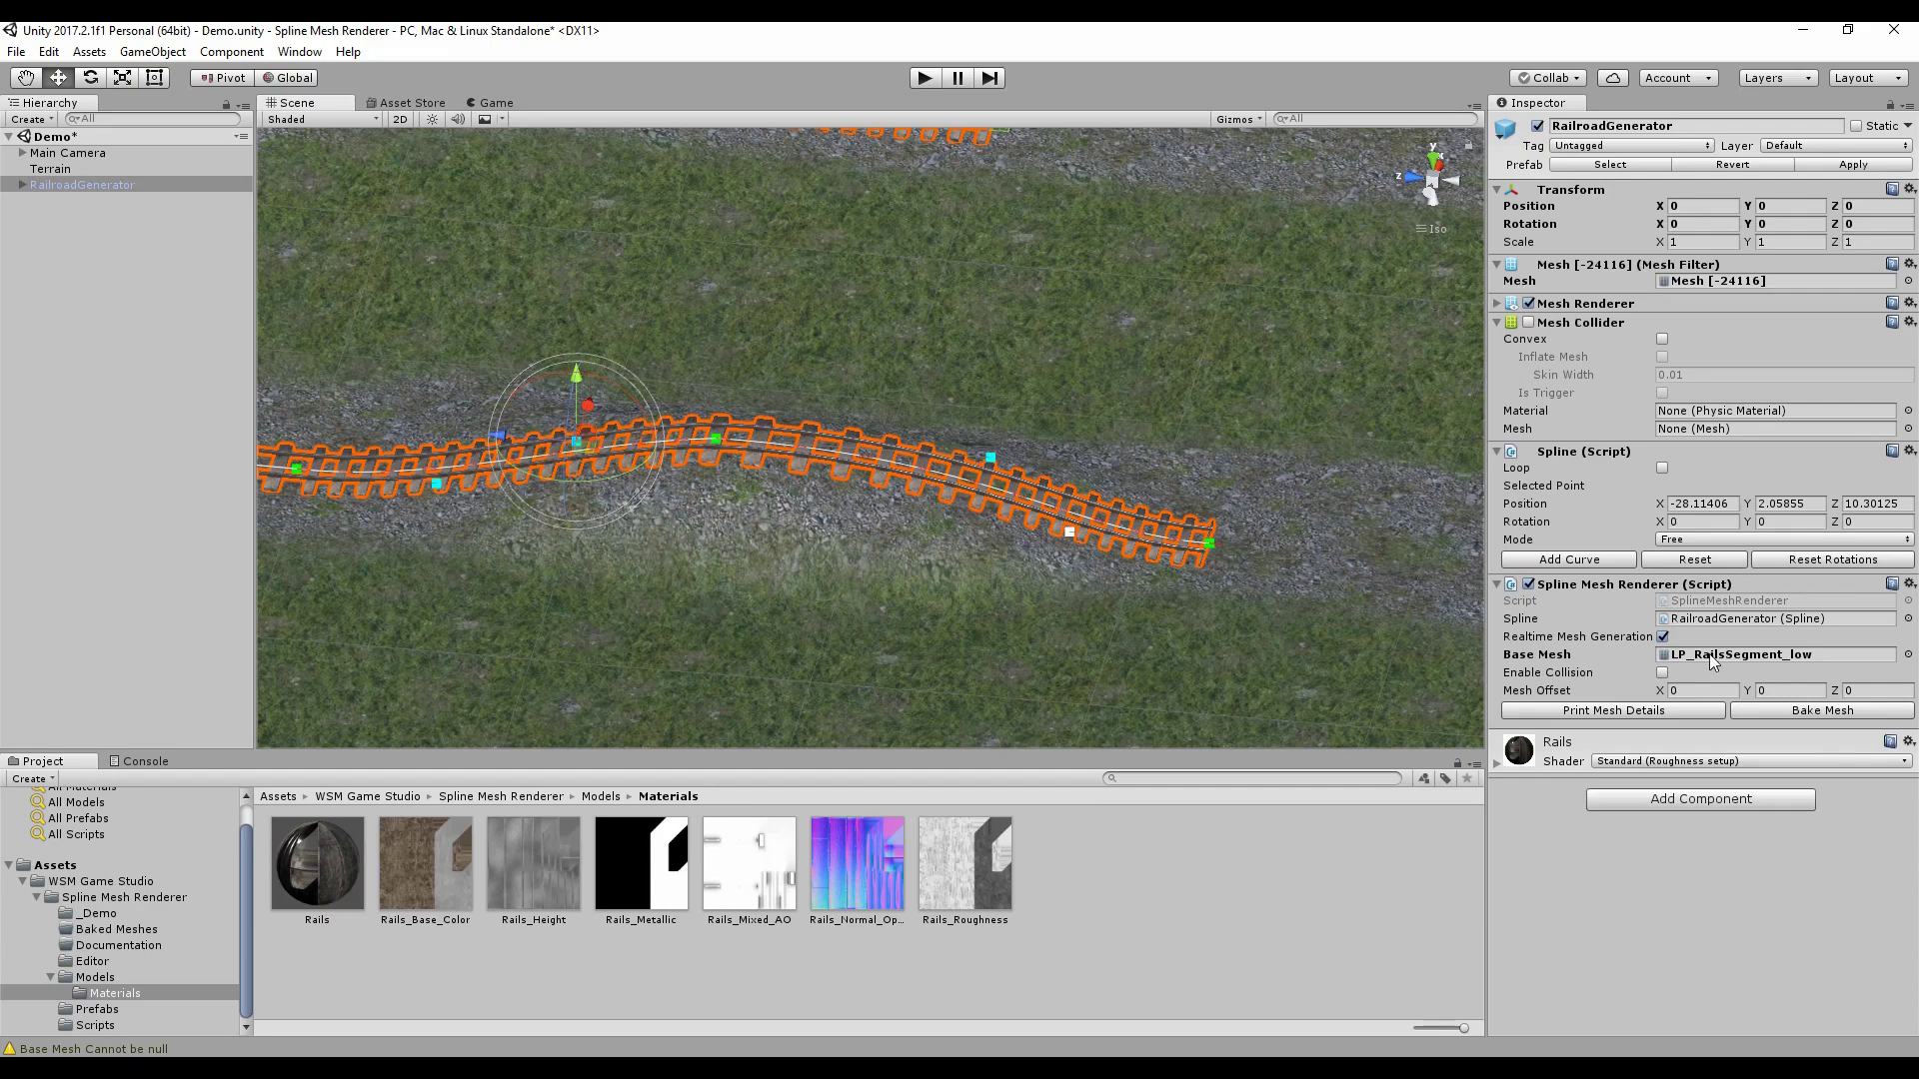
{"action": "left_click", "coordinate": [1687, 541]}
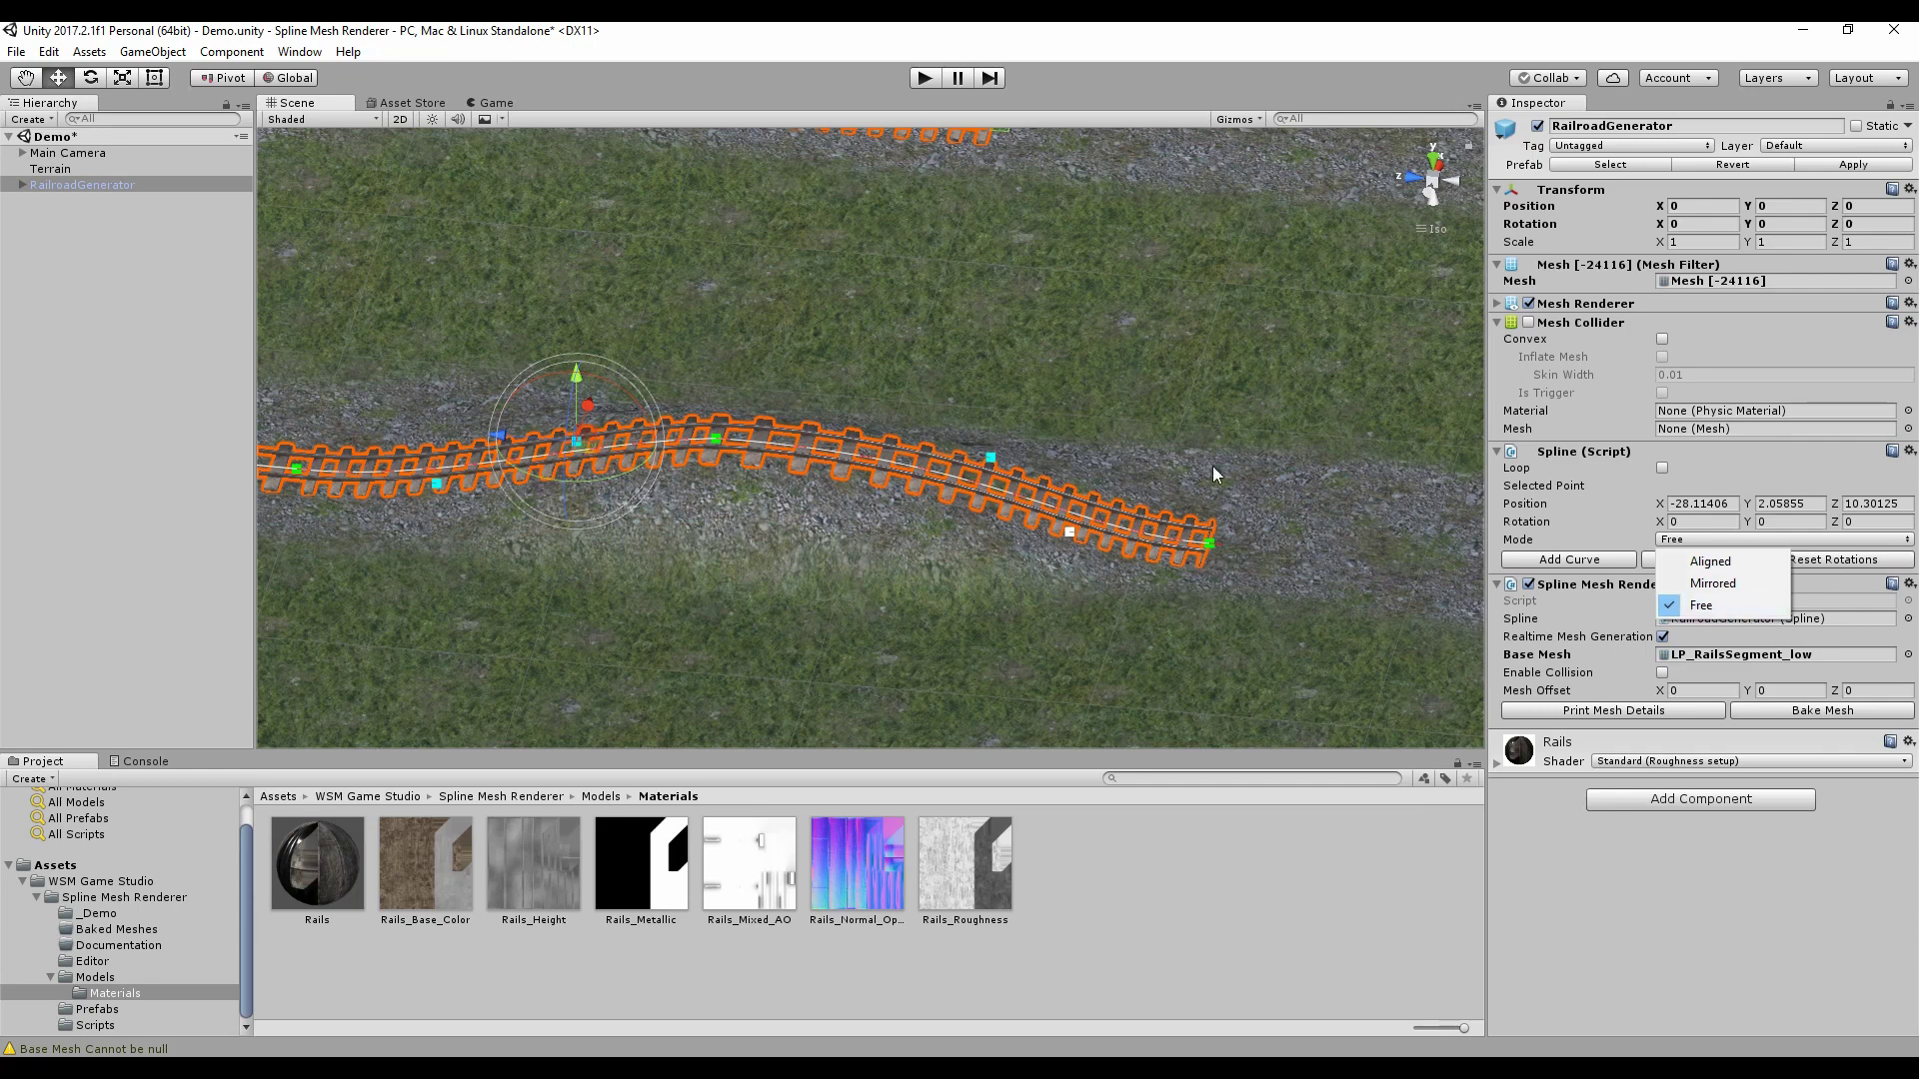
{"action": "left_click", "coordinate": [989, 458]}
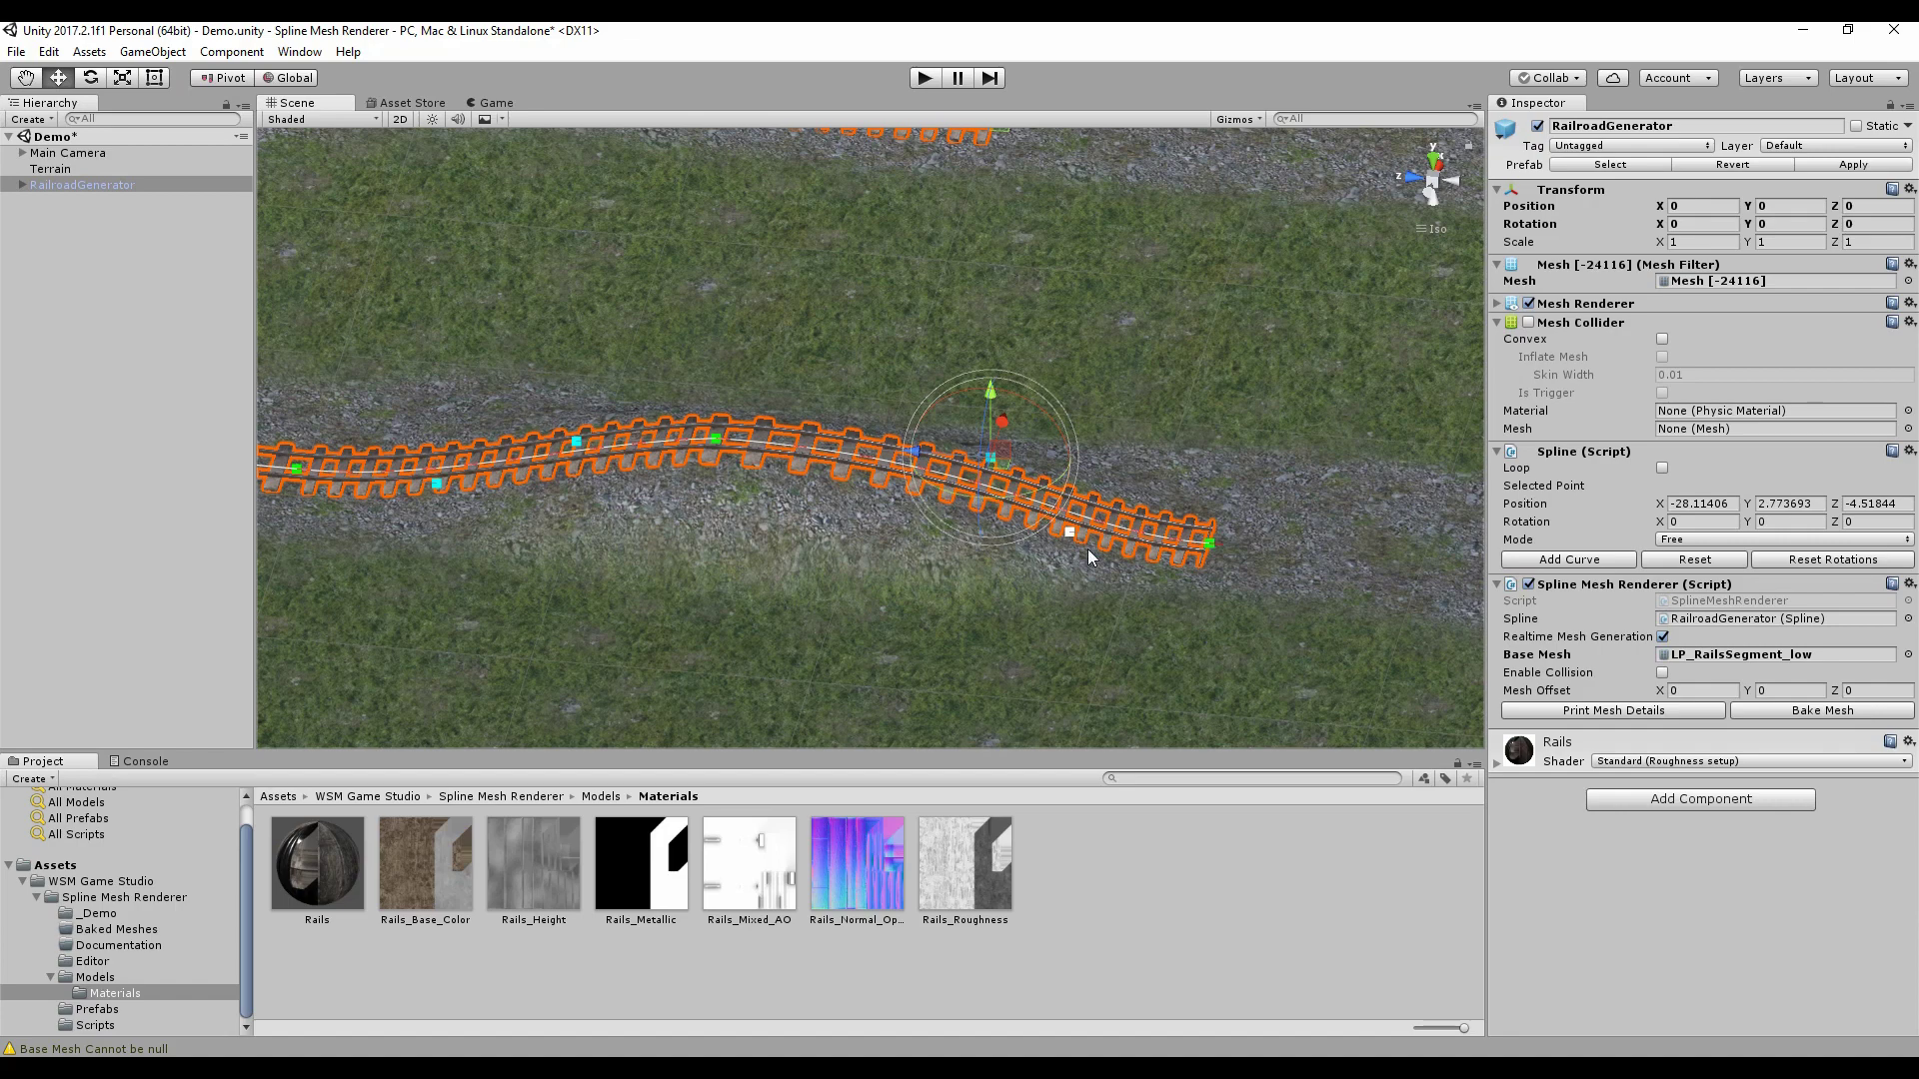
{"action": "scroll", "coordinate": [1087, 549], "scroll_direction": "up", "scroll_amount": 3}
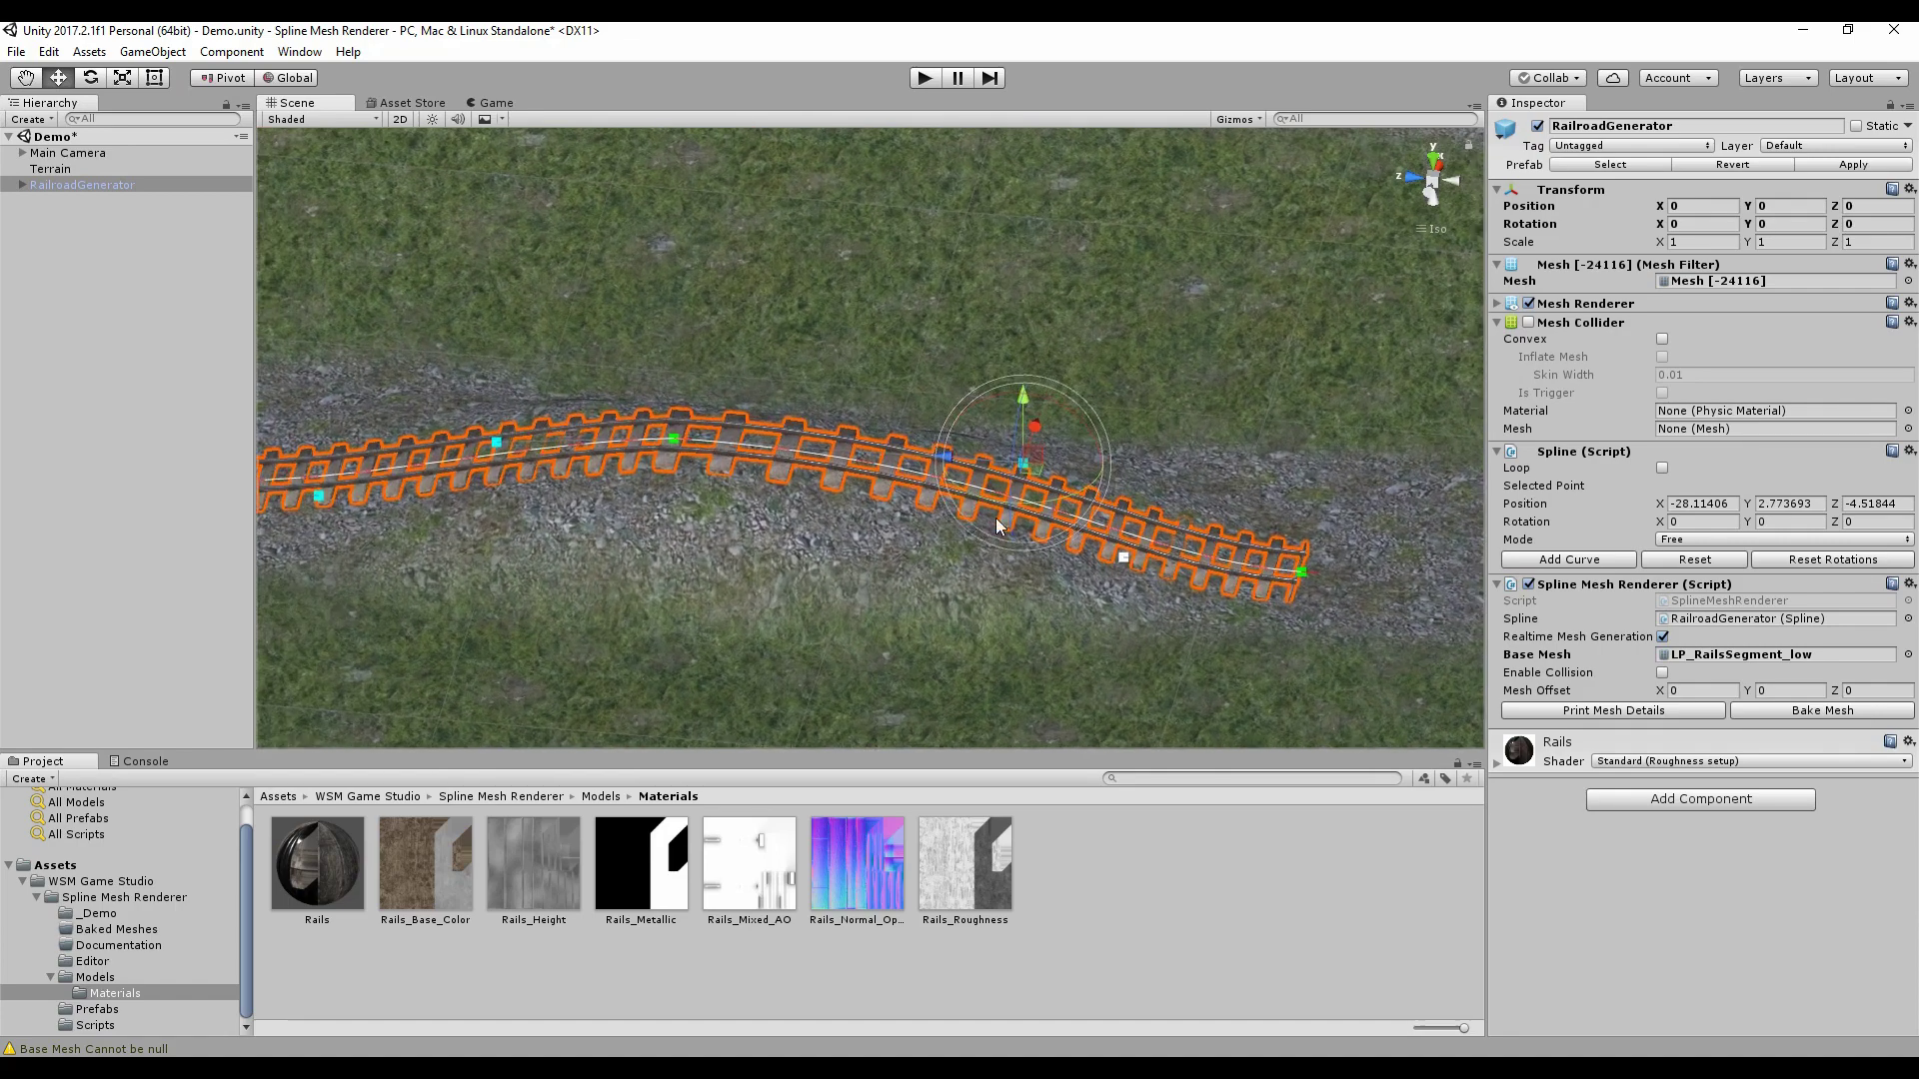
- Add curves into the second bend, place the end point at X about -14.2, Z about -51.3, and align its handle along X
{"action": "left_click_drag", "start_coordinate": [997, 524], "coordinate": [1033, 603], "text": "alt"}
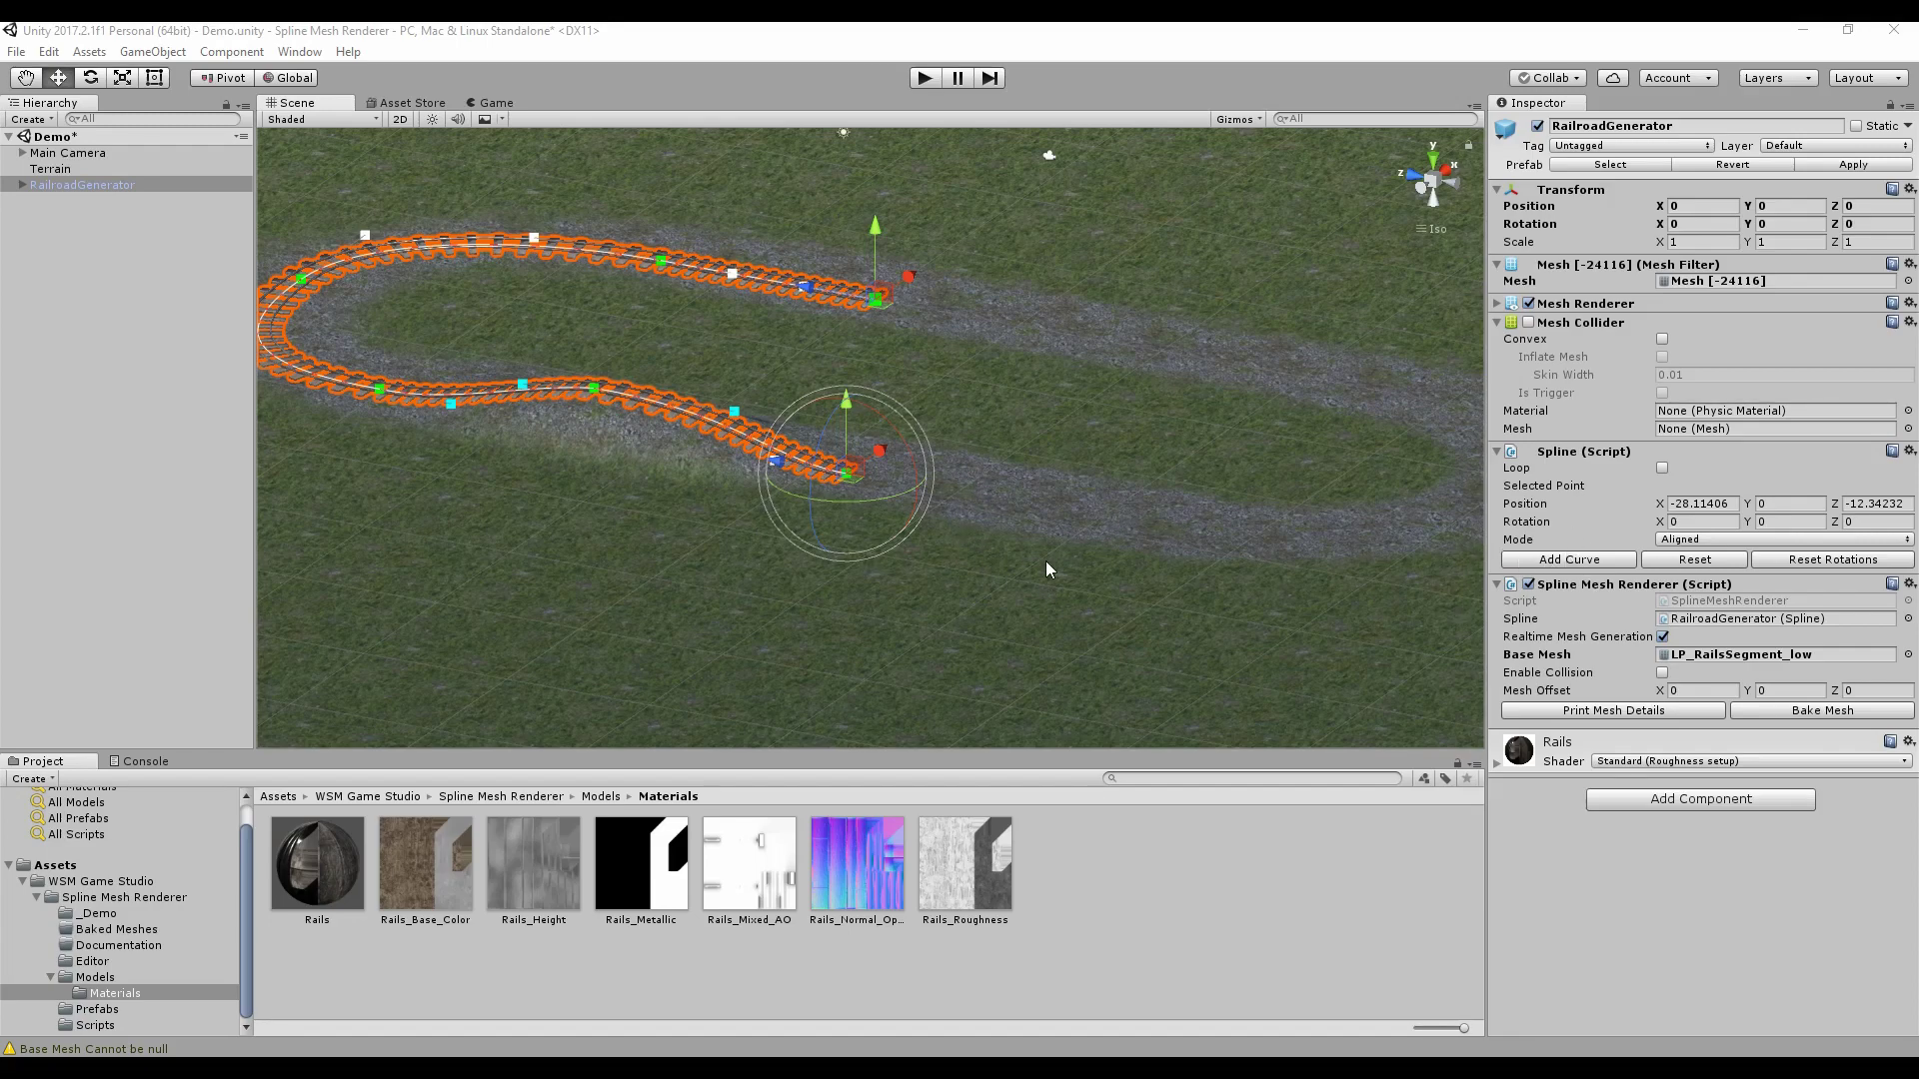
{"action": "scroll", "coordinate": [984, 468], "scroll_direction": "up", "scroll_amount": 3}
{"action": "left_click", "coordinate": [1547, 560]}
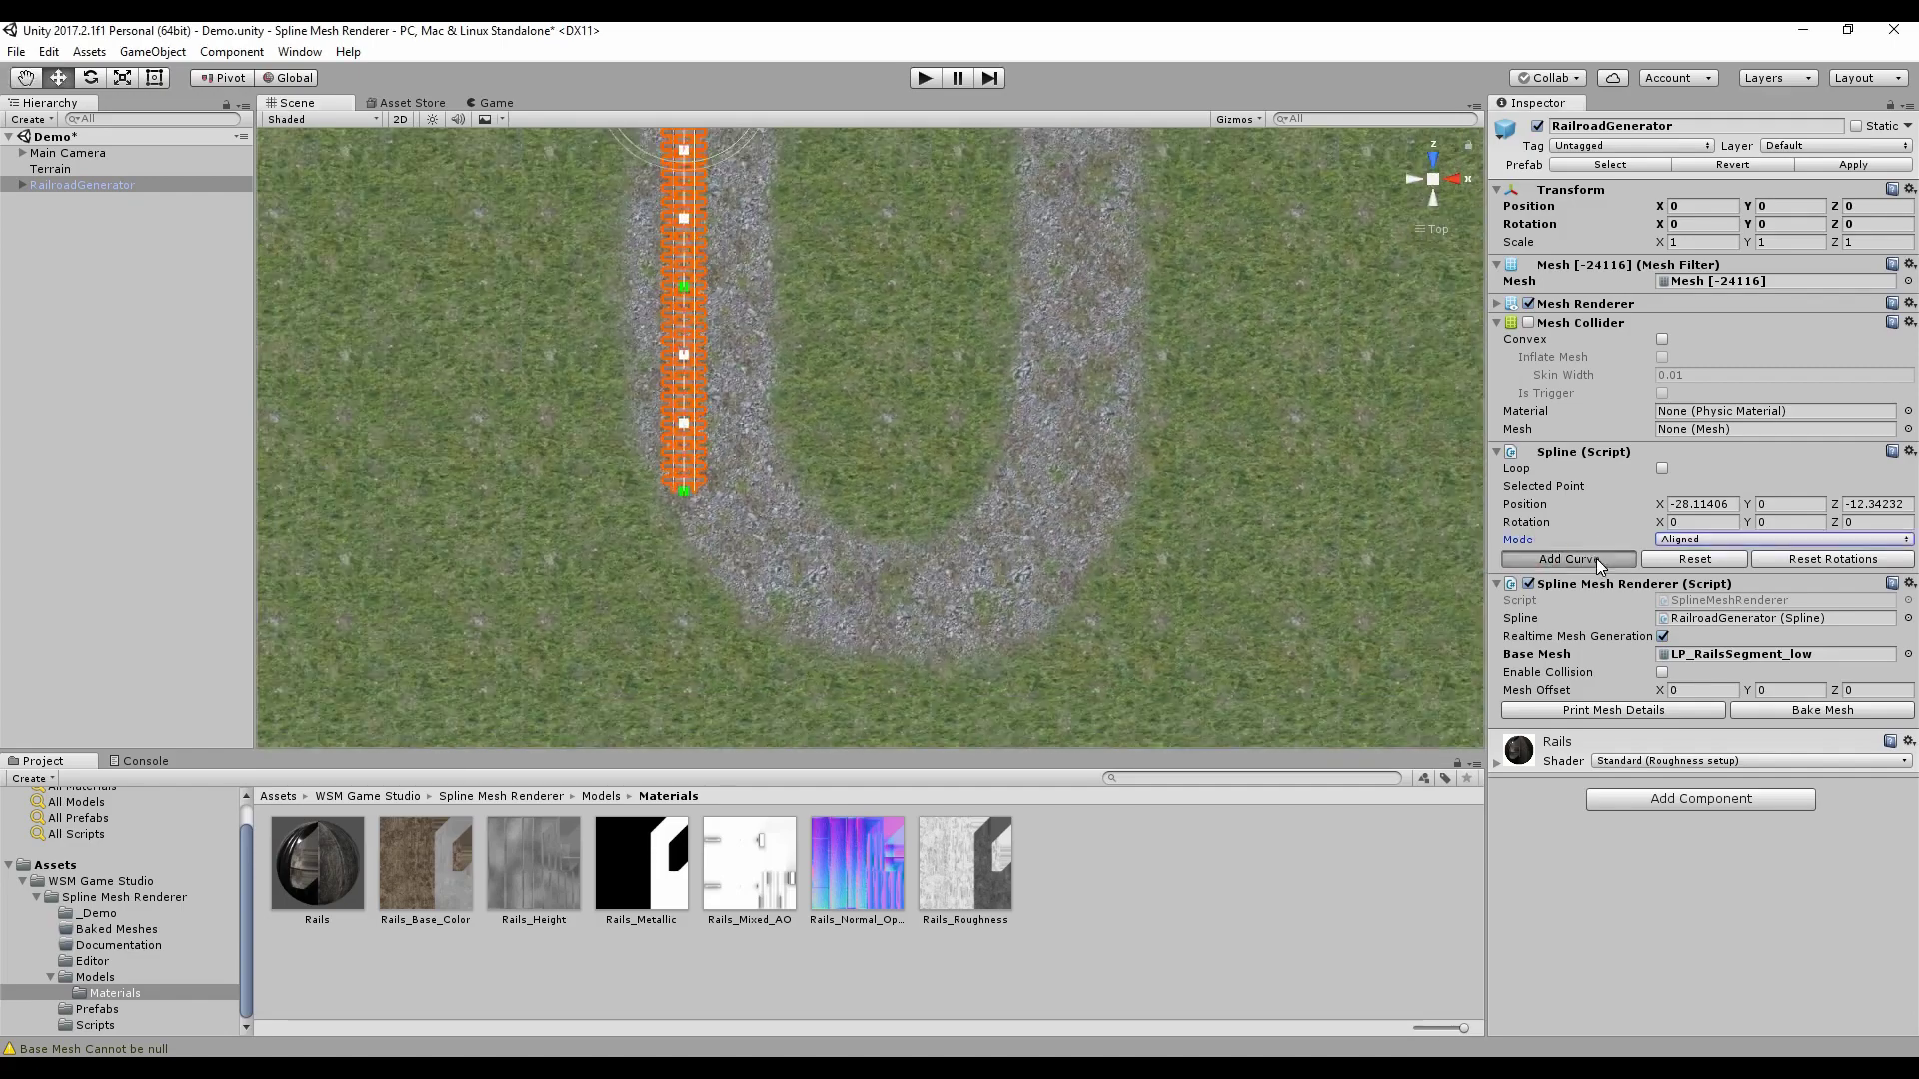
{"action": "left_click_drag", "start_coordinate": [657, 492], "coordinate": [968, 556]}
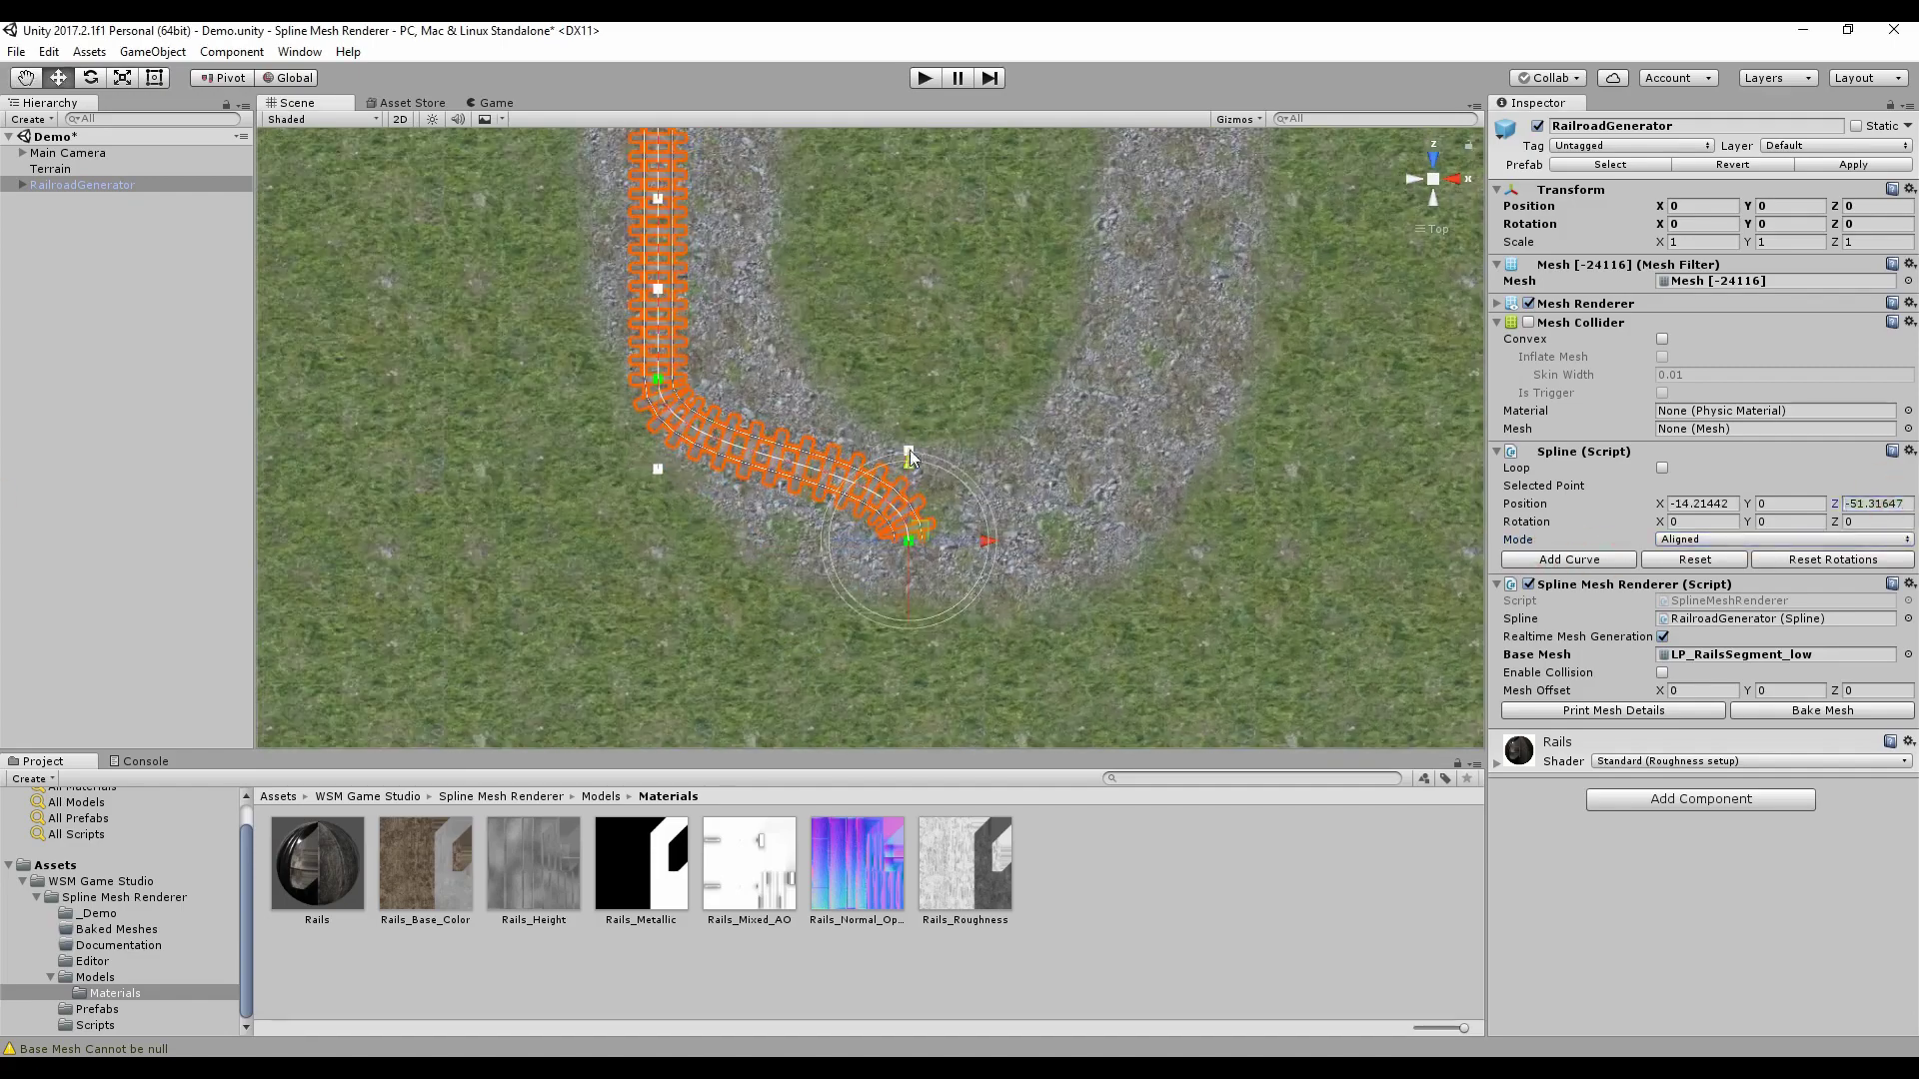
{"action": "left_click_drag", "start_coordinate": [911, 458], "coordinate": [807, 556]}
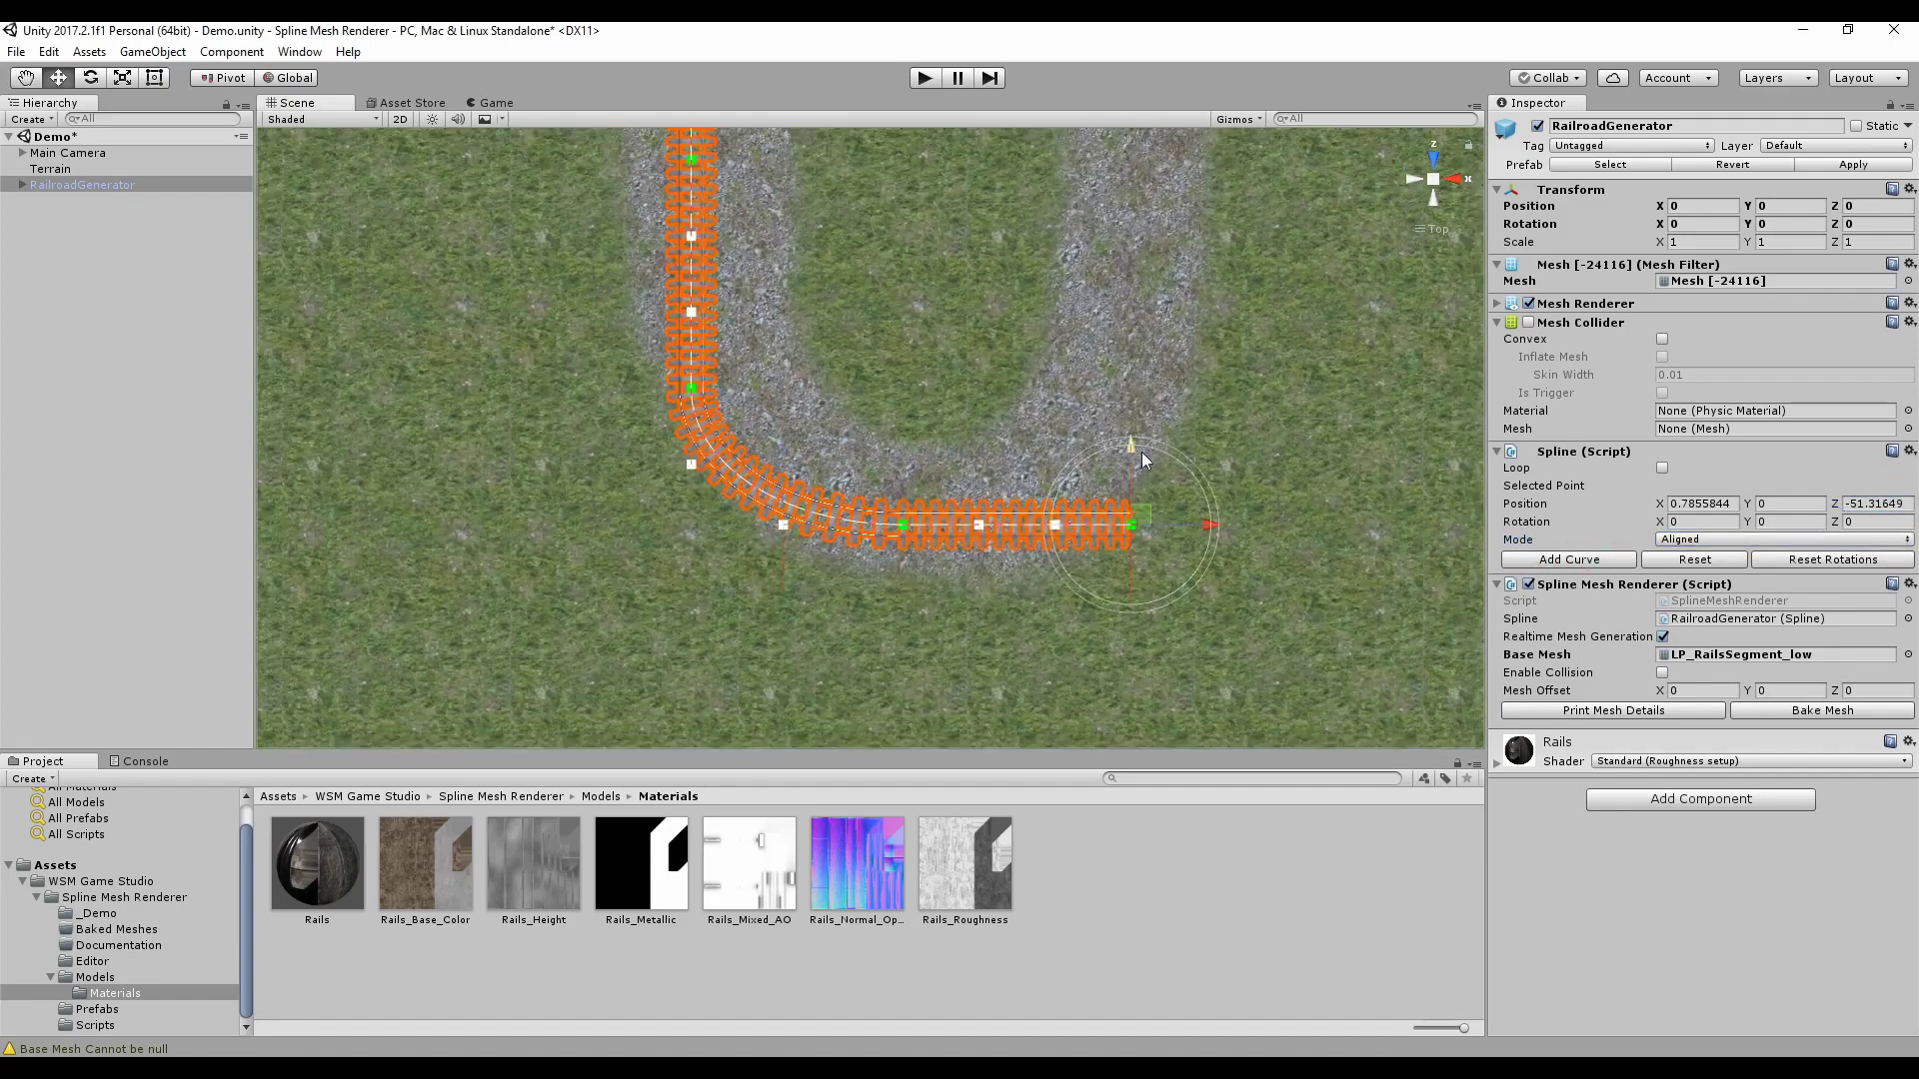
- Set the newest end point's X to 0 and carry the track out of the bend along the straight toward the start
{"action": "left_click", "coordinate": [1667, 505]}
{"action": "type", "text": "0"}
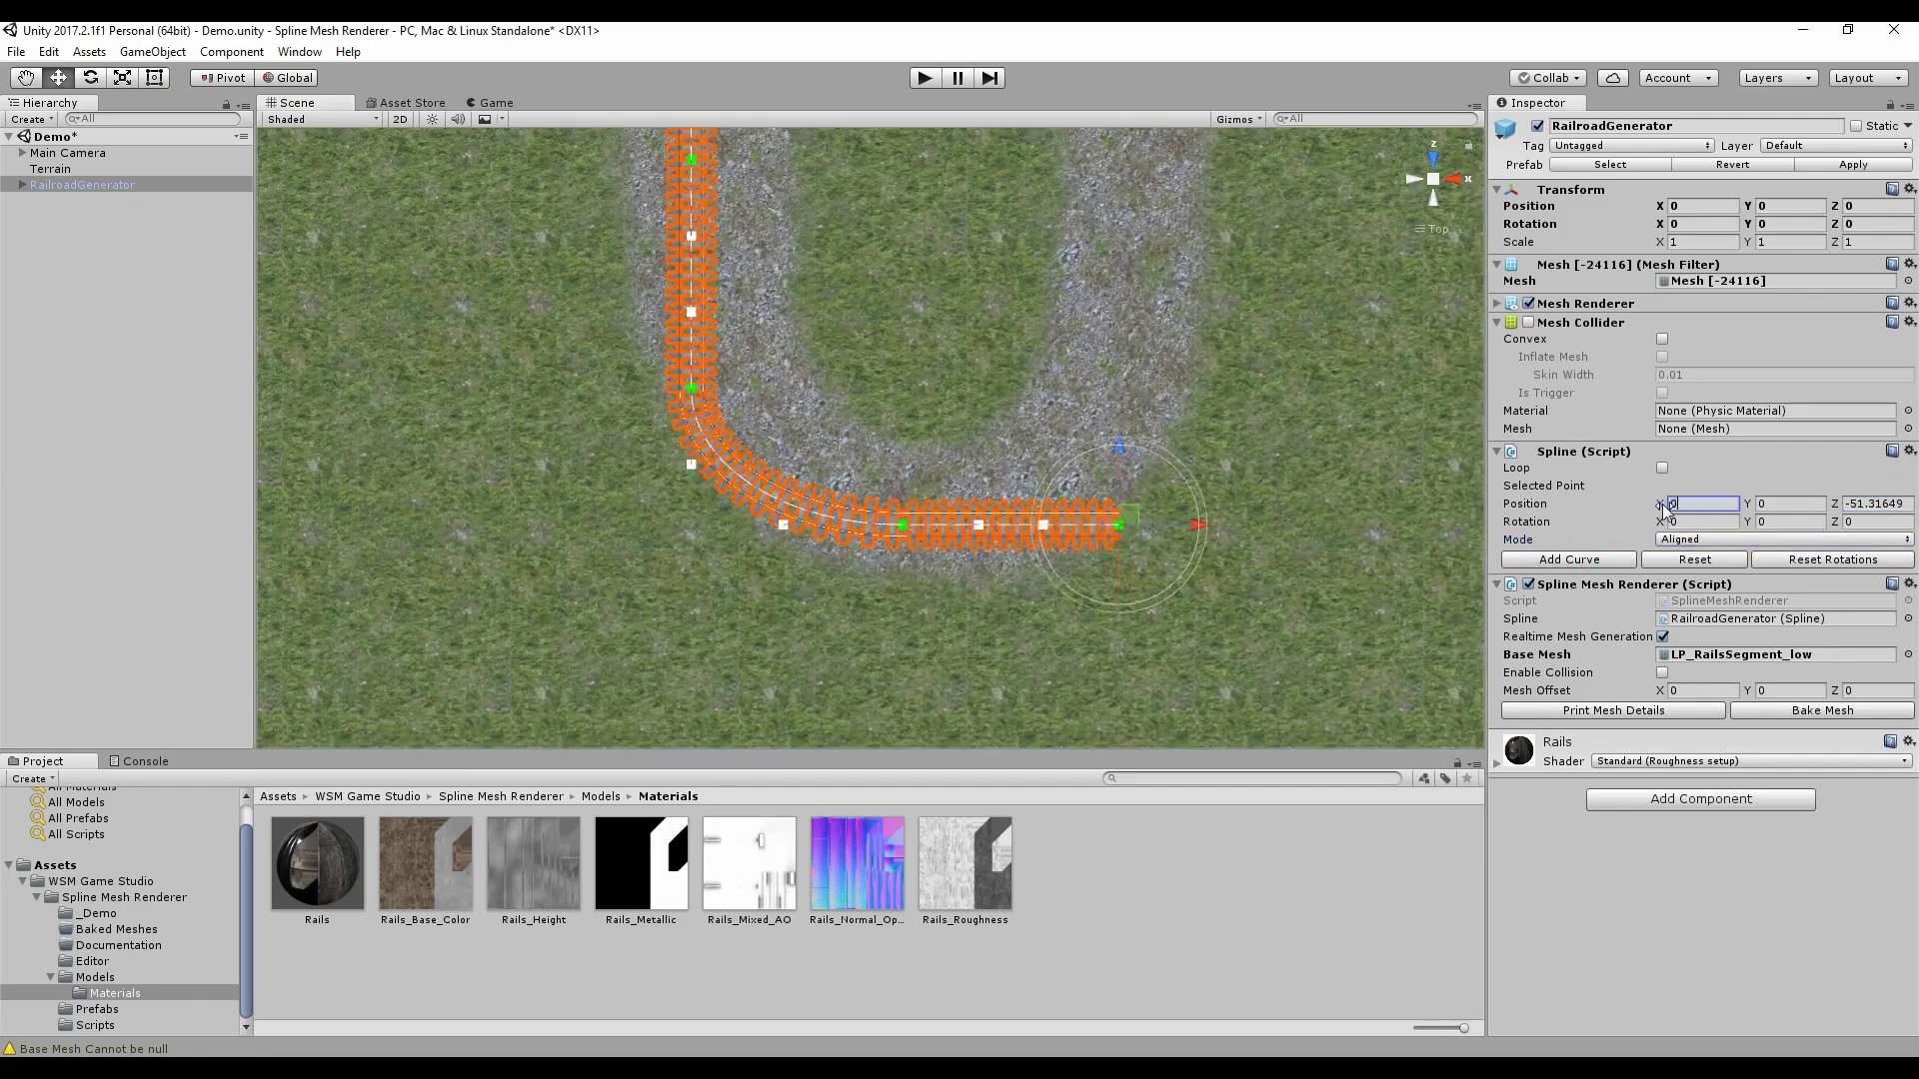
{"action": "left_click_drag", "start_coordinate": [1119, 524], "coordinate": [1131, 332]}
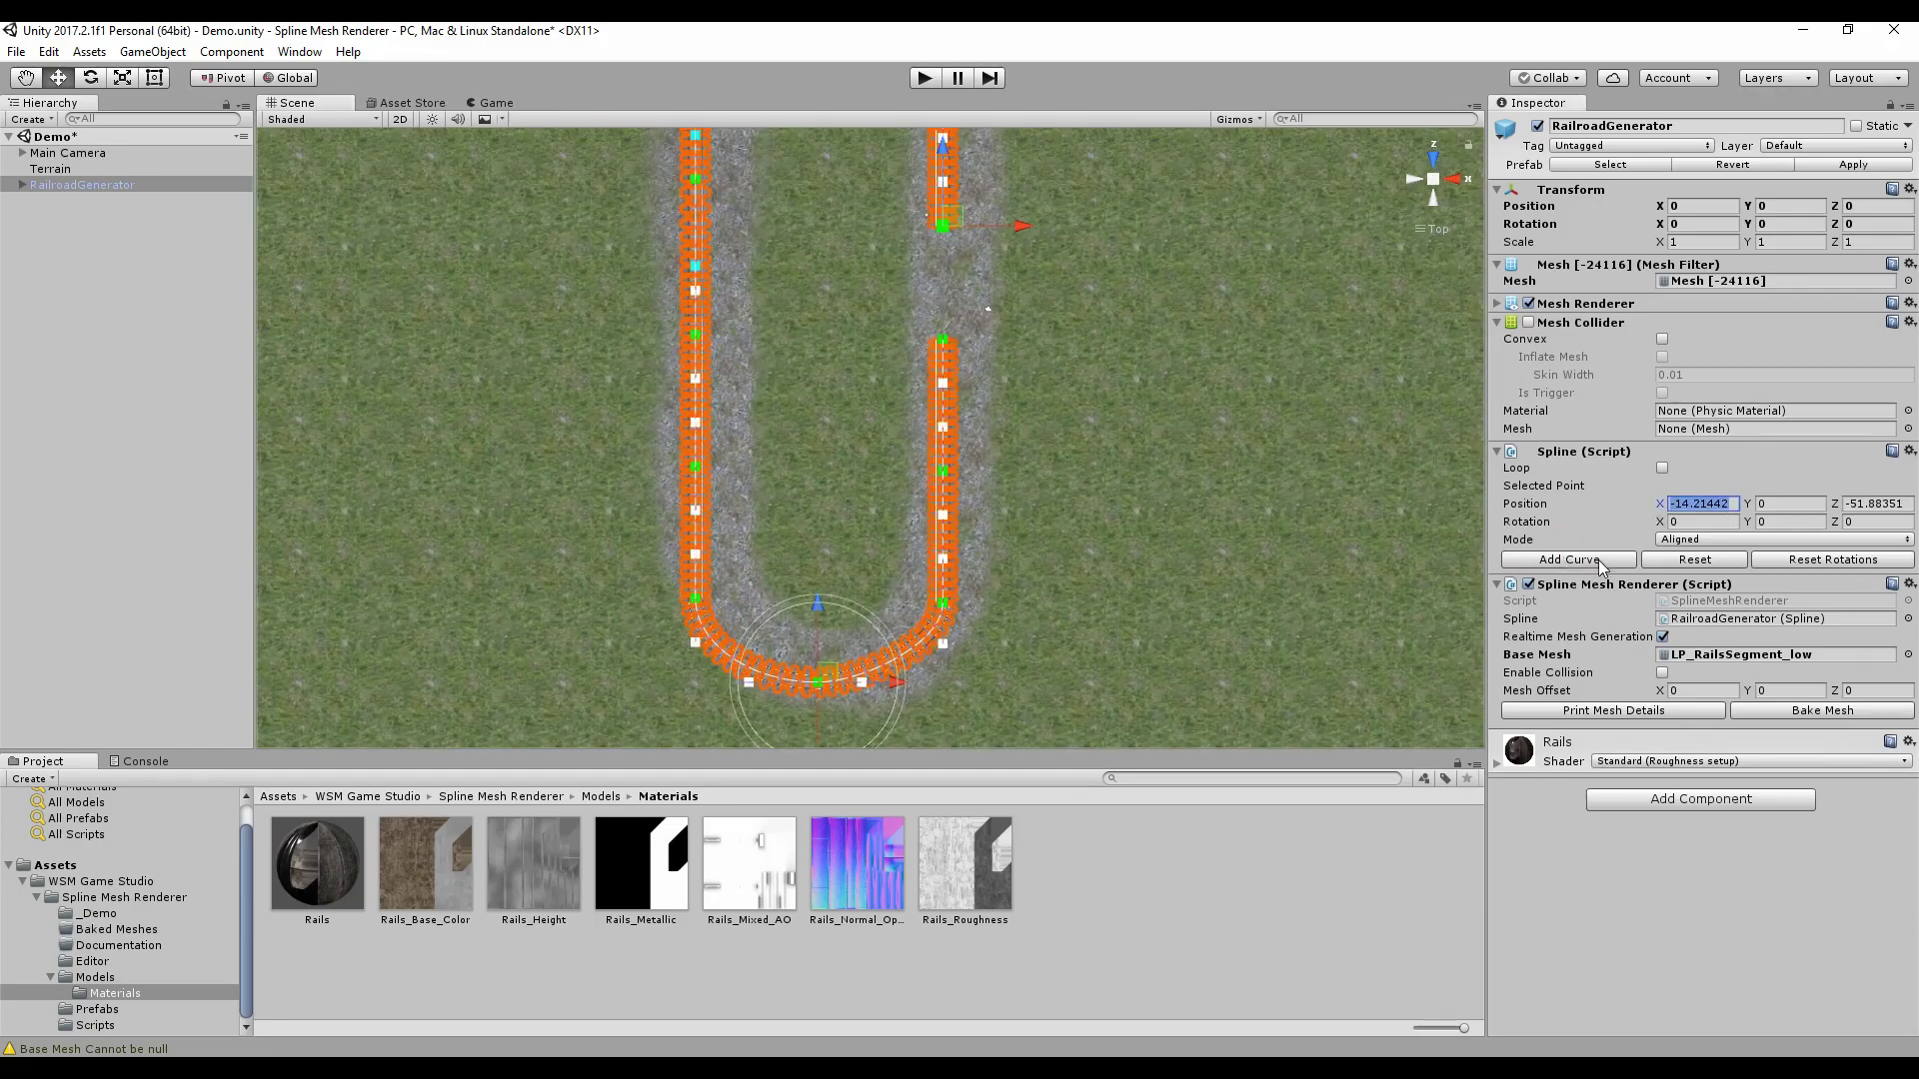
- Pull the overlapping end point back along Z to about -1.44, just short of the track's start point
{"action": "scroll", "coordinate": [927, 412], "scroll_direction": "up", "scroll_amount": 5}
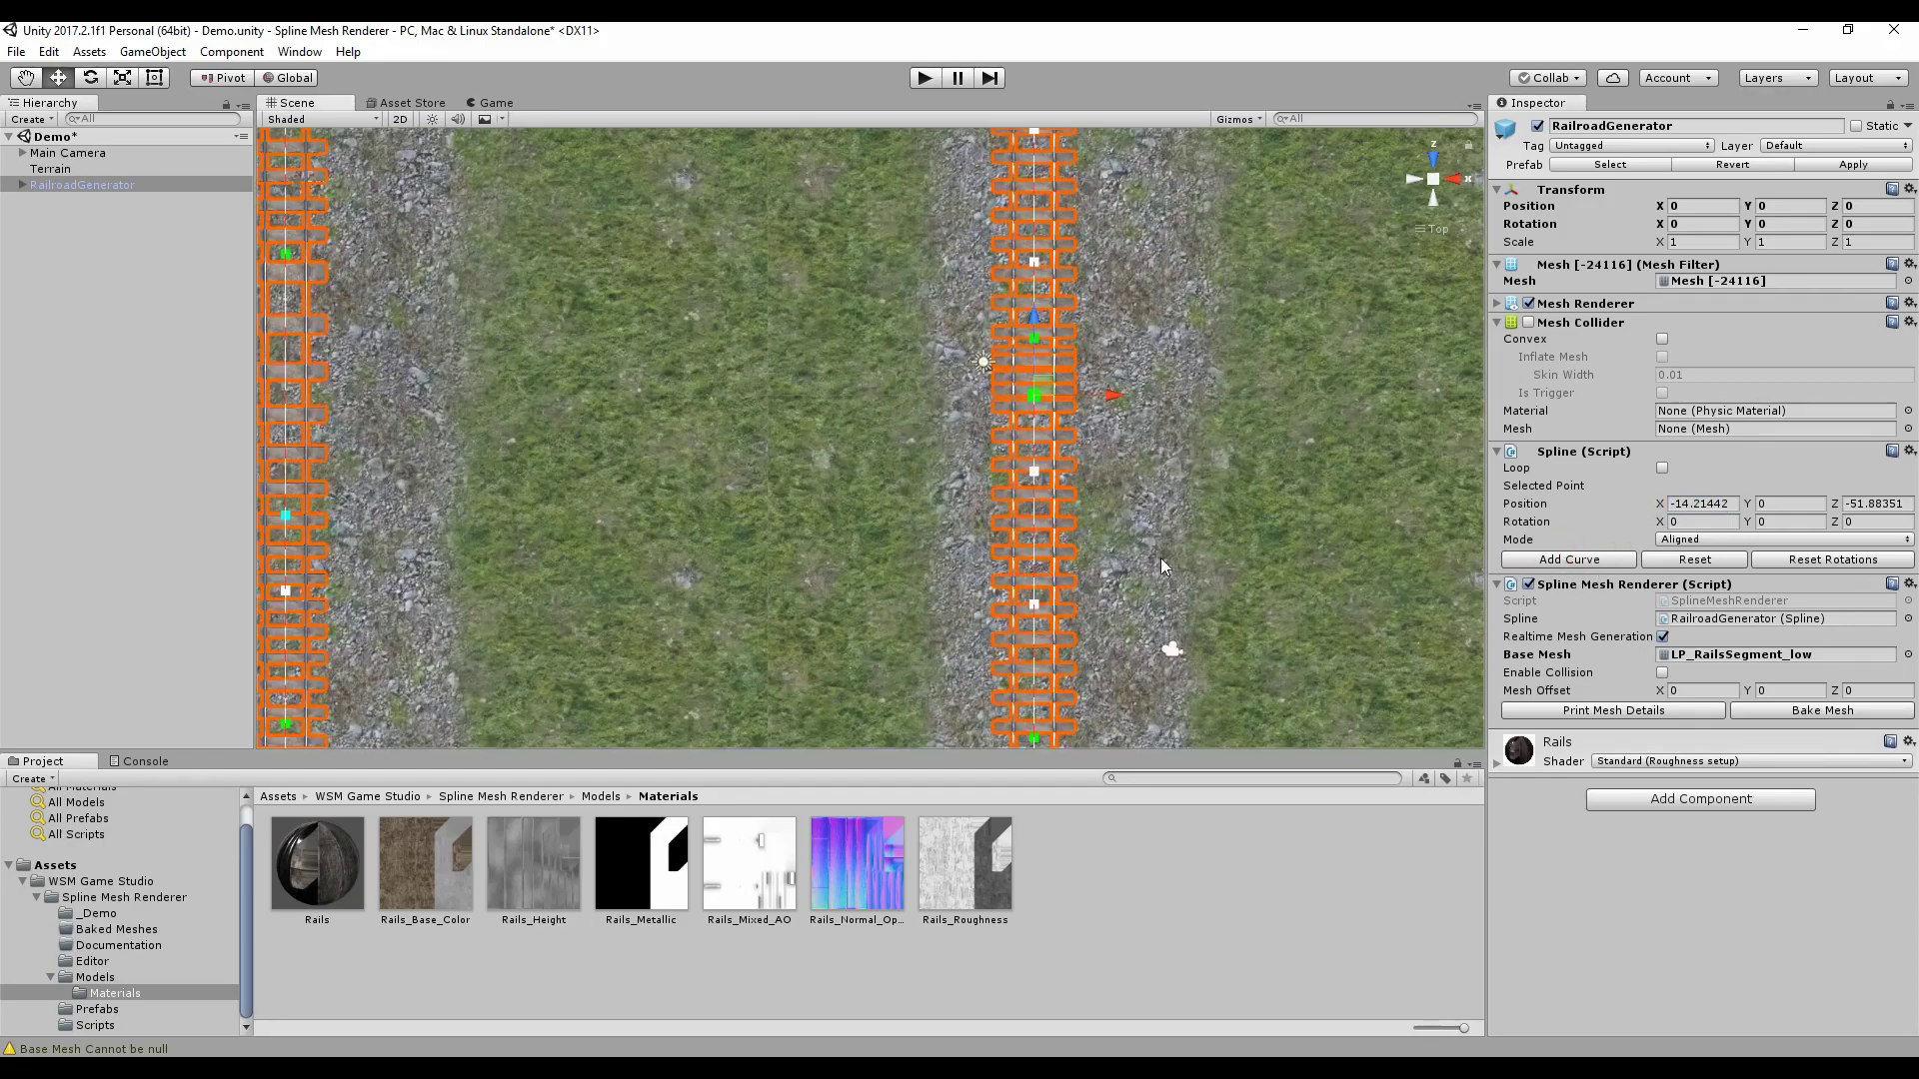
{"action": "scroll", "coordinate": [1089, 446], "scroll_direction": "up", "scroll_amount": 4}
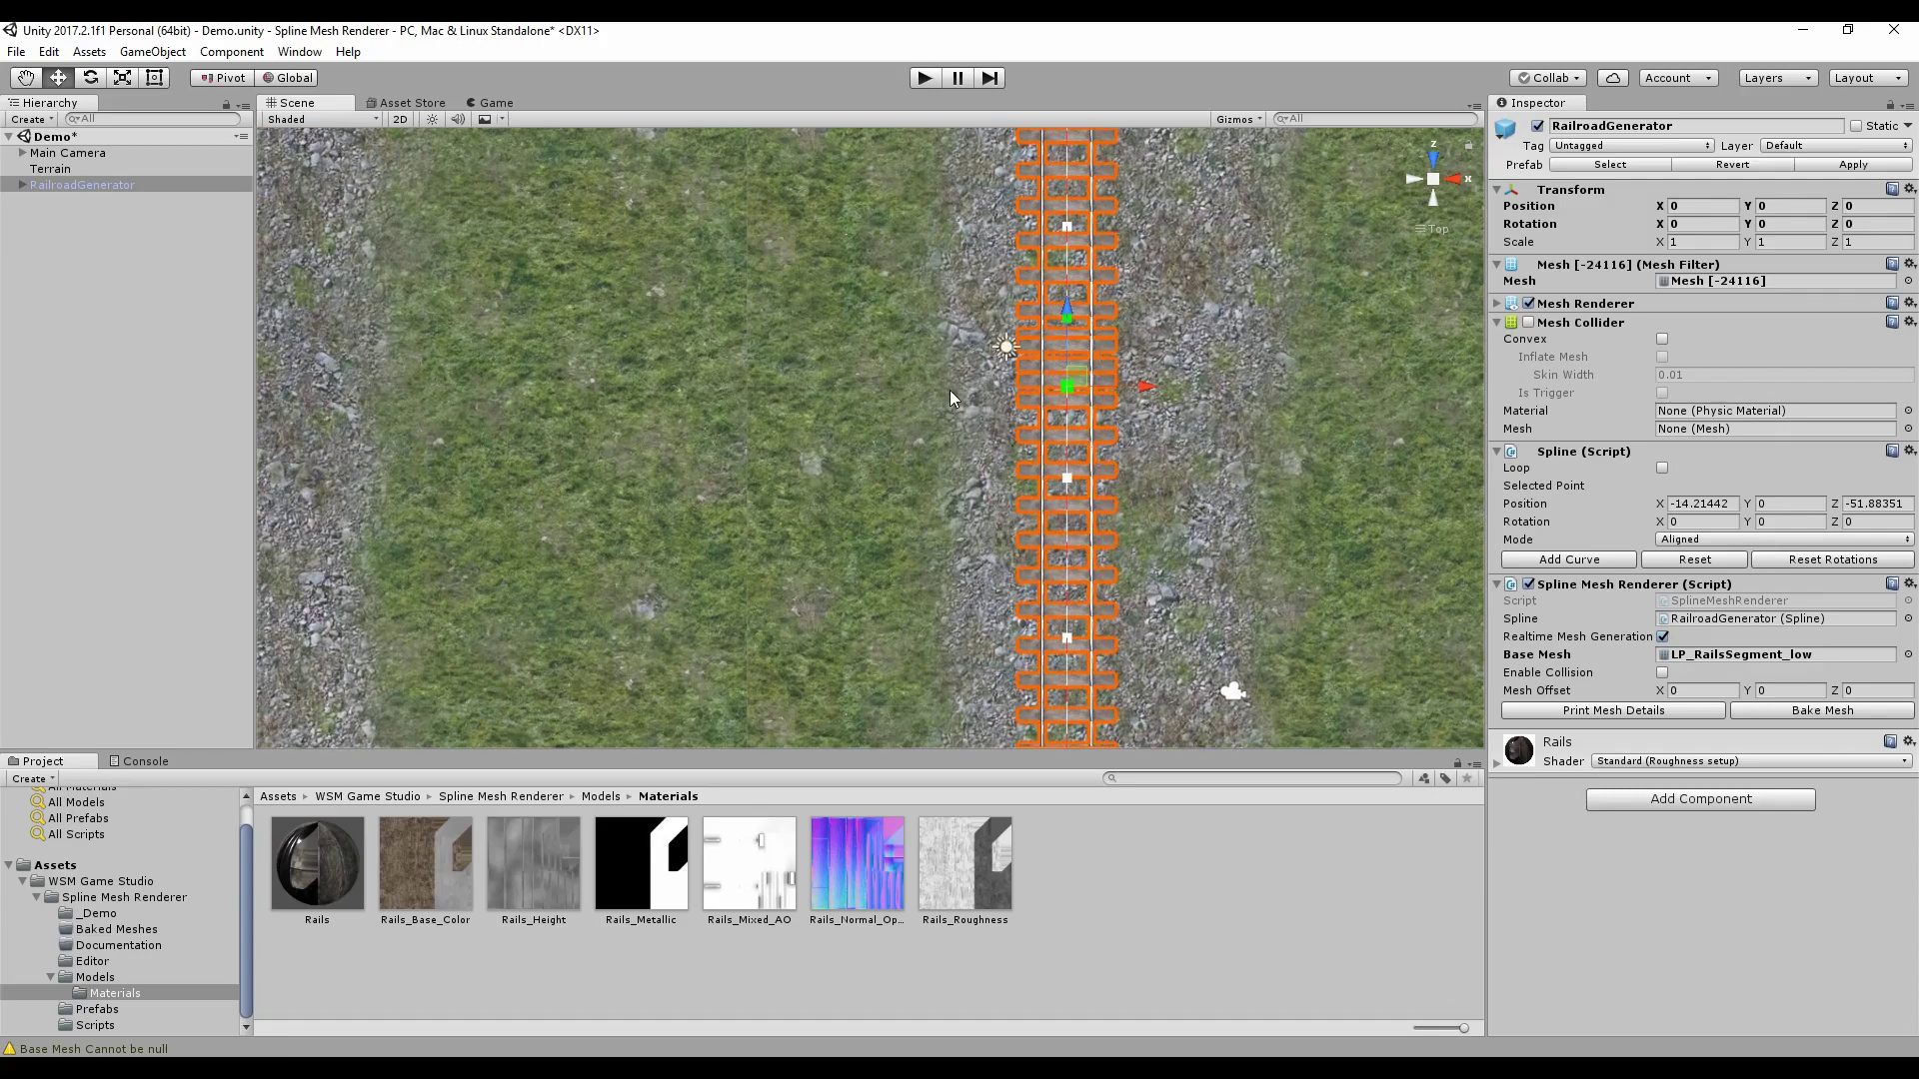
{"action": "scroll", "coordinate": [1015, 423], "scroll_direction": "up", "scroll_amount": 2}
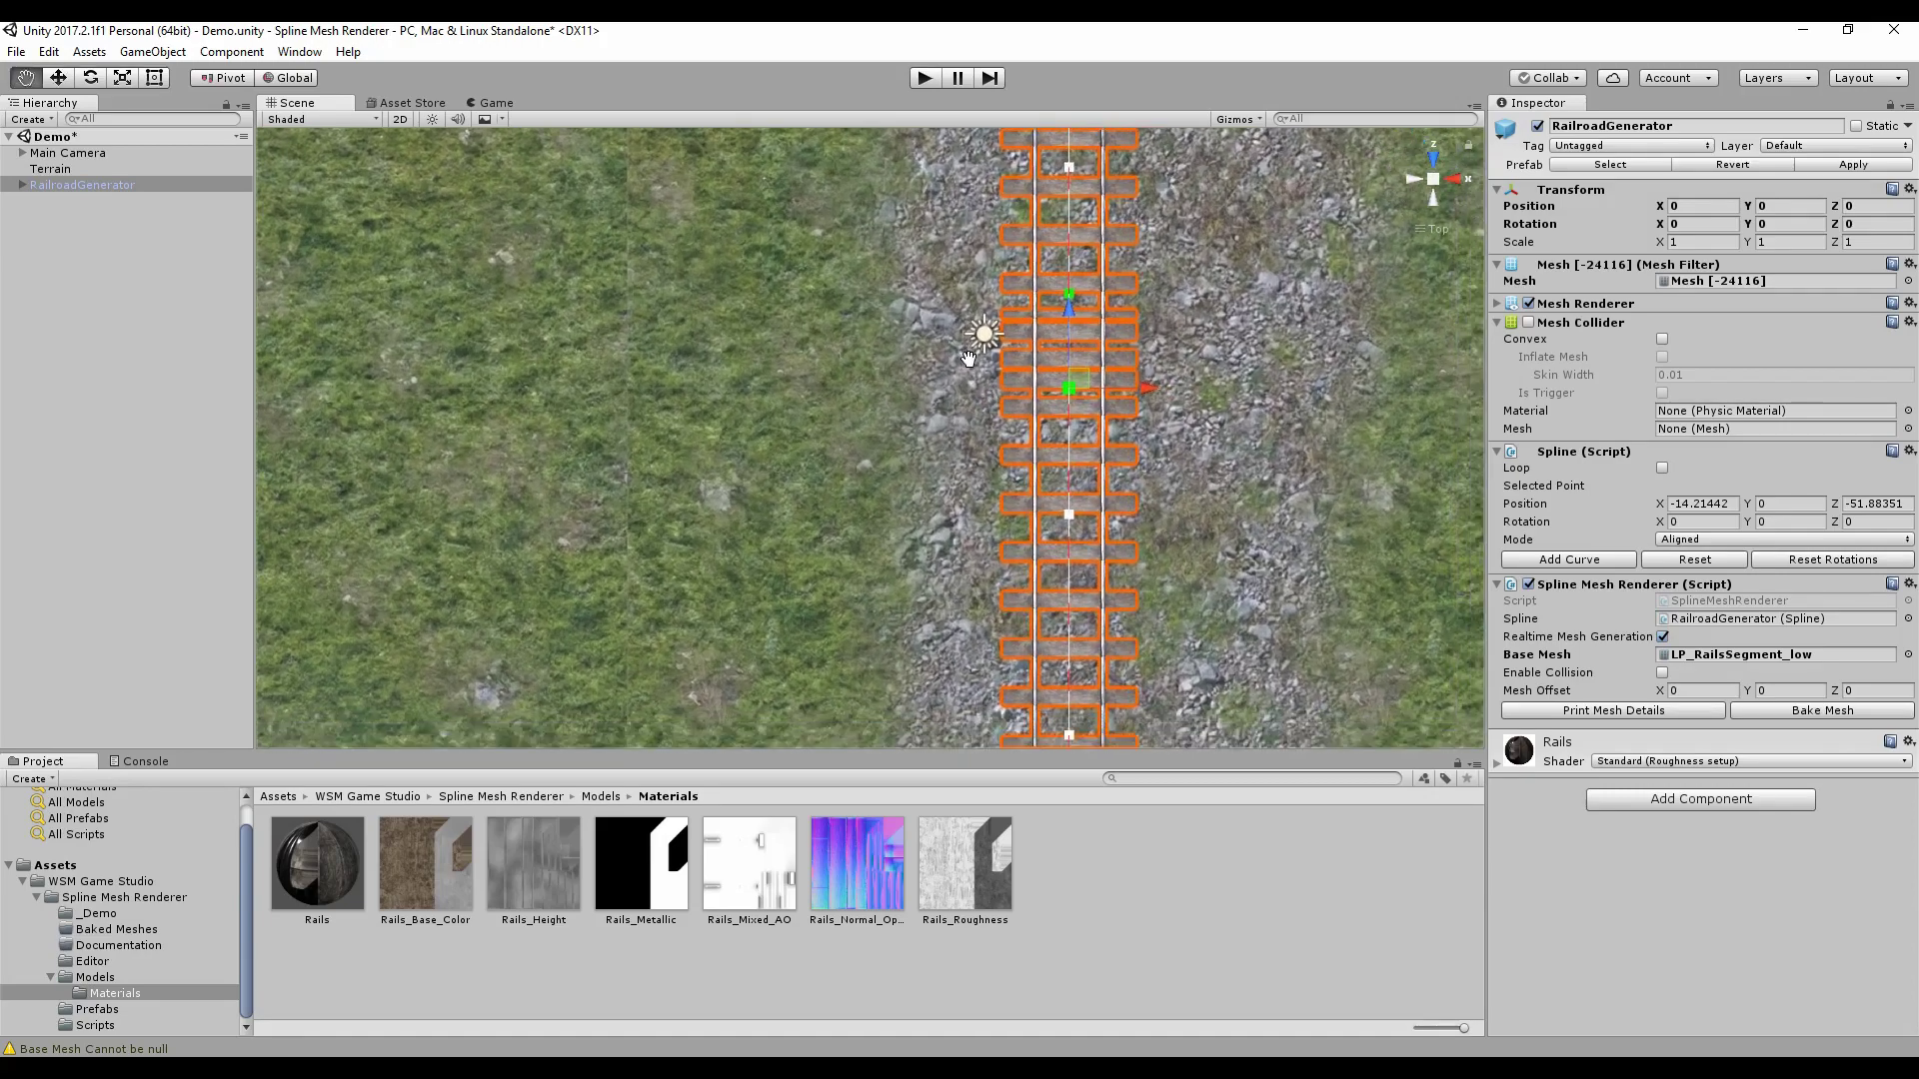
{"action": "scroll", "coordinate": [909, 325], "scroll_direction": "up", "scroll_amount": 2}
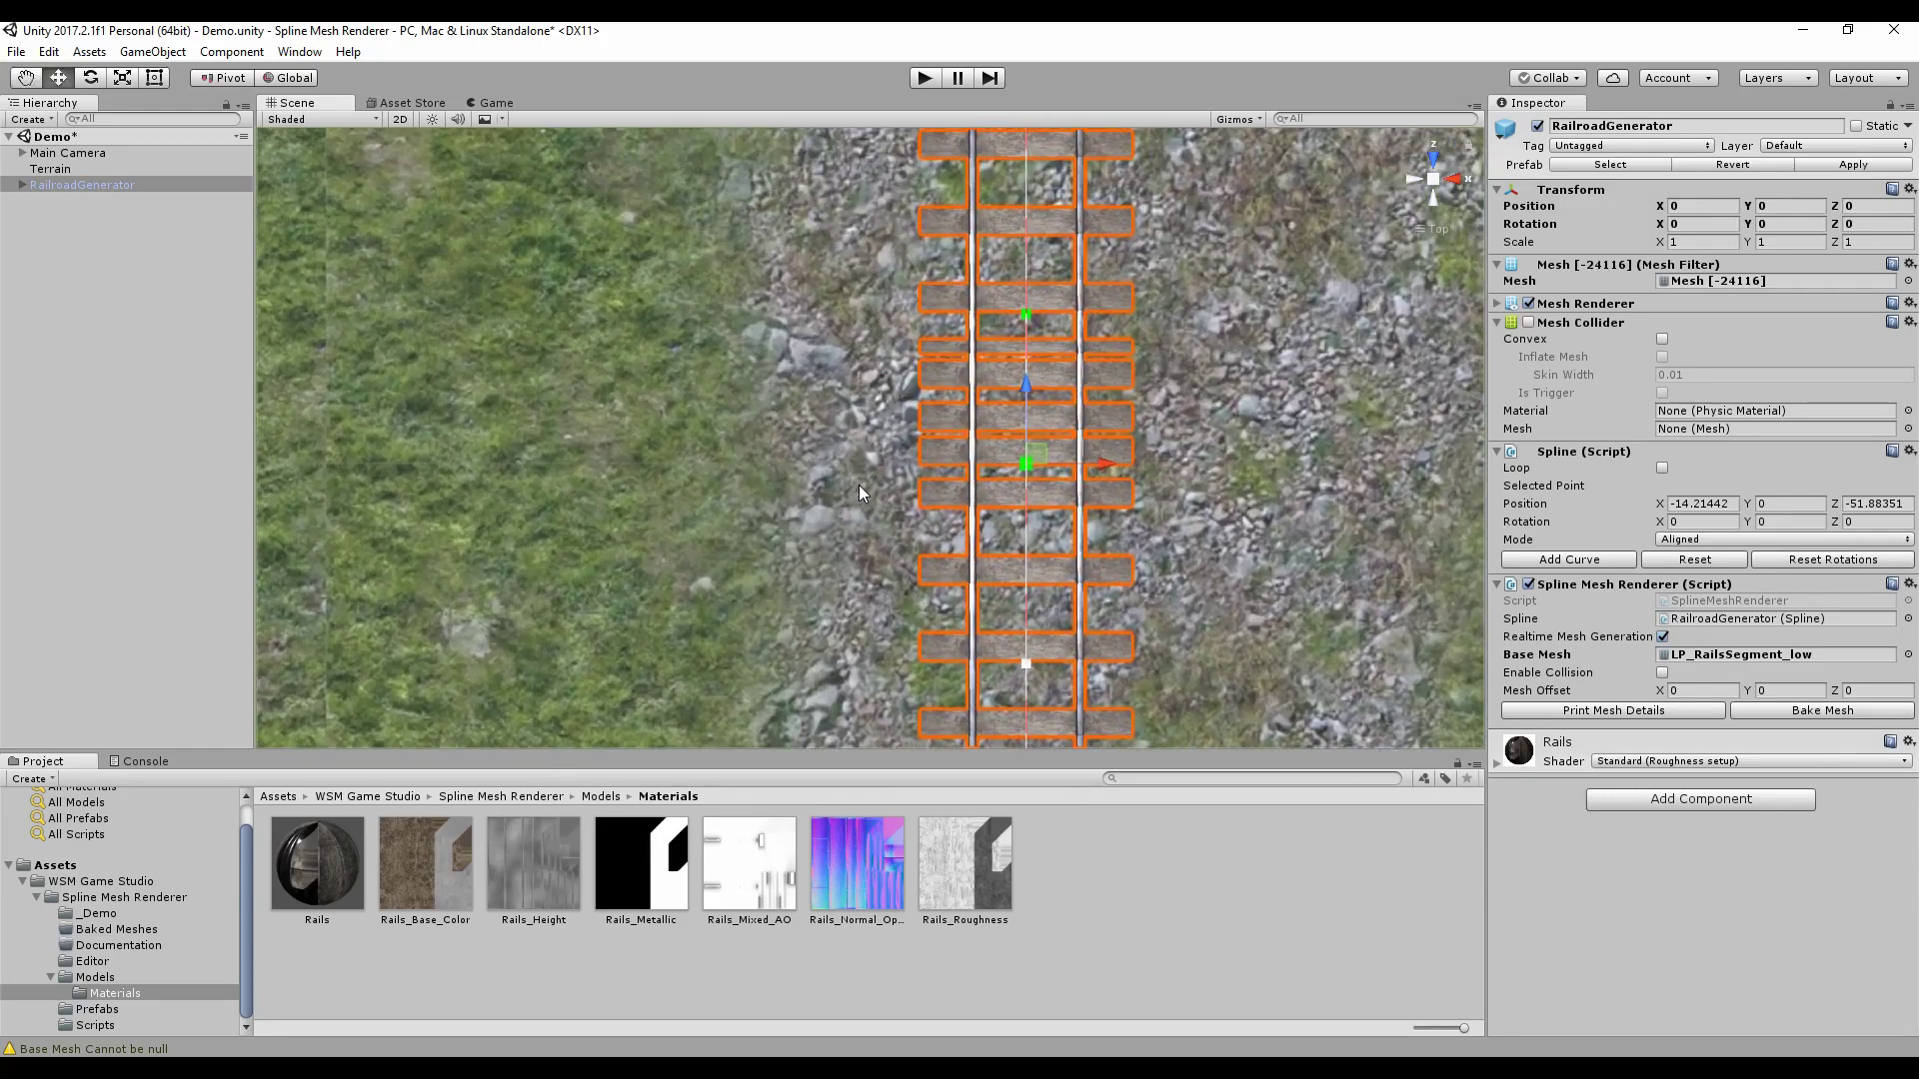
{"action": "left_click", "coordinate": [1028, 318]}
{"action": "scroll", "coordinate": [1031, 320], "scroll_direction": "down", "scroll_amount": 3}
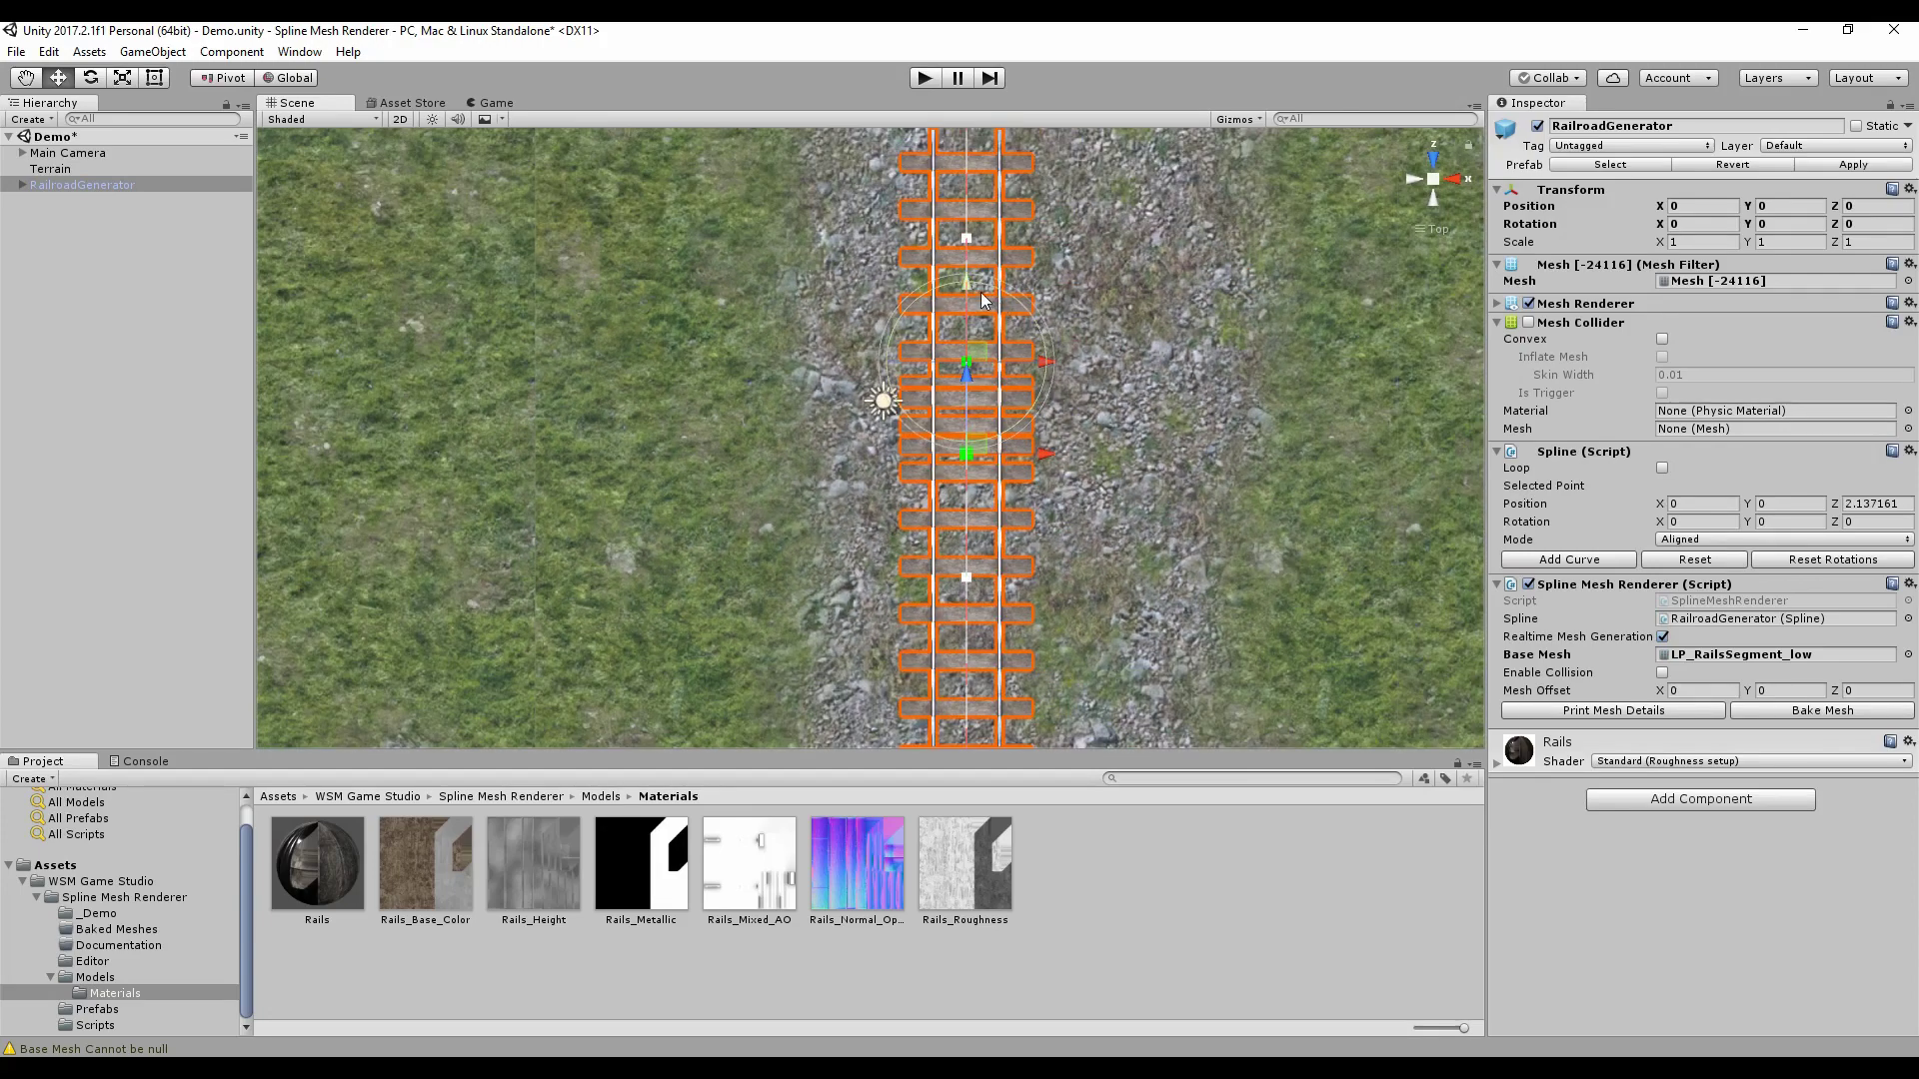
{"action": "left_click_drag", "start_coordinate": [972, 290], "coordinate": [980, 439]}
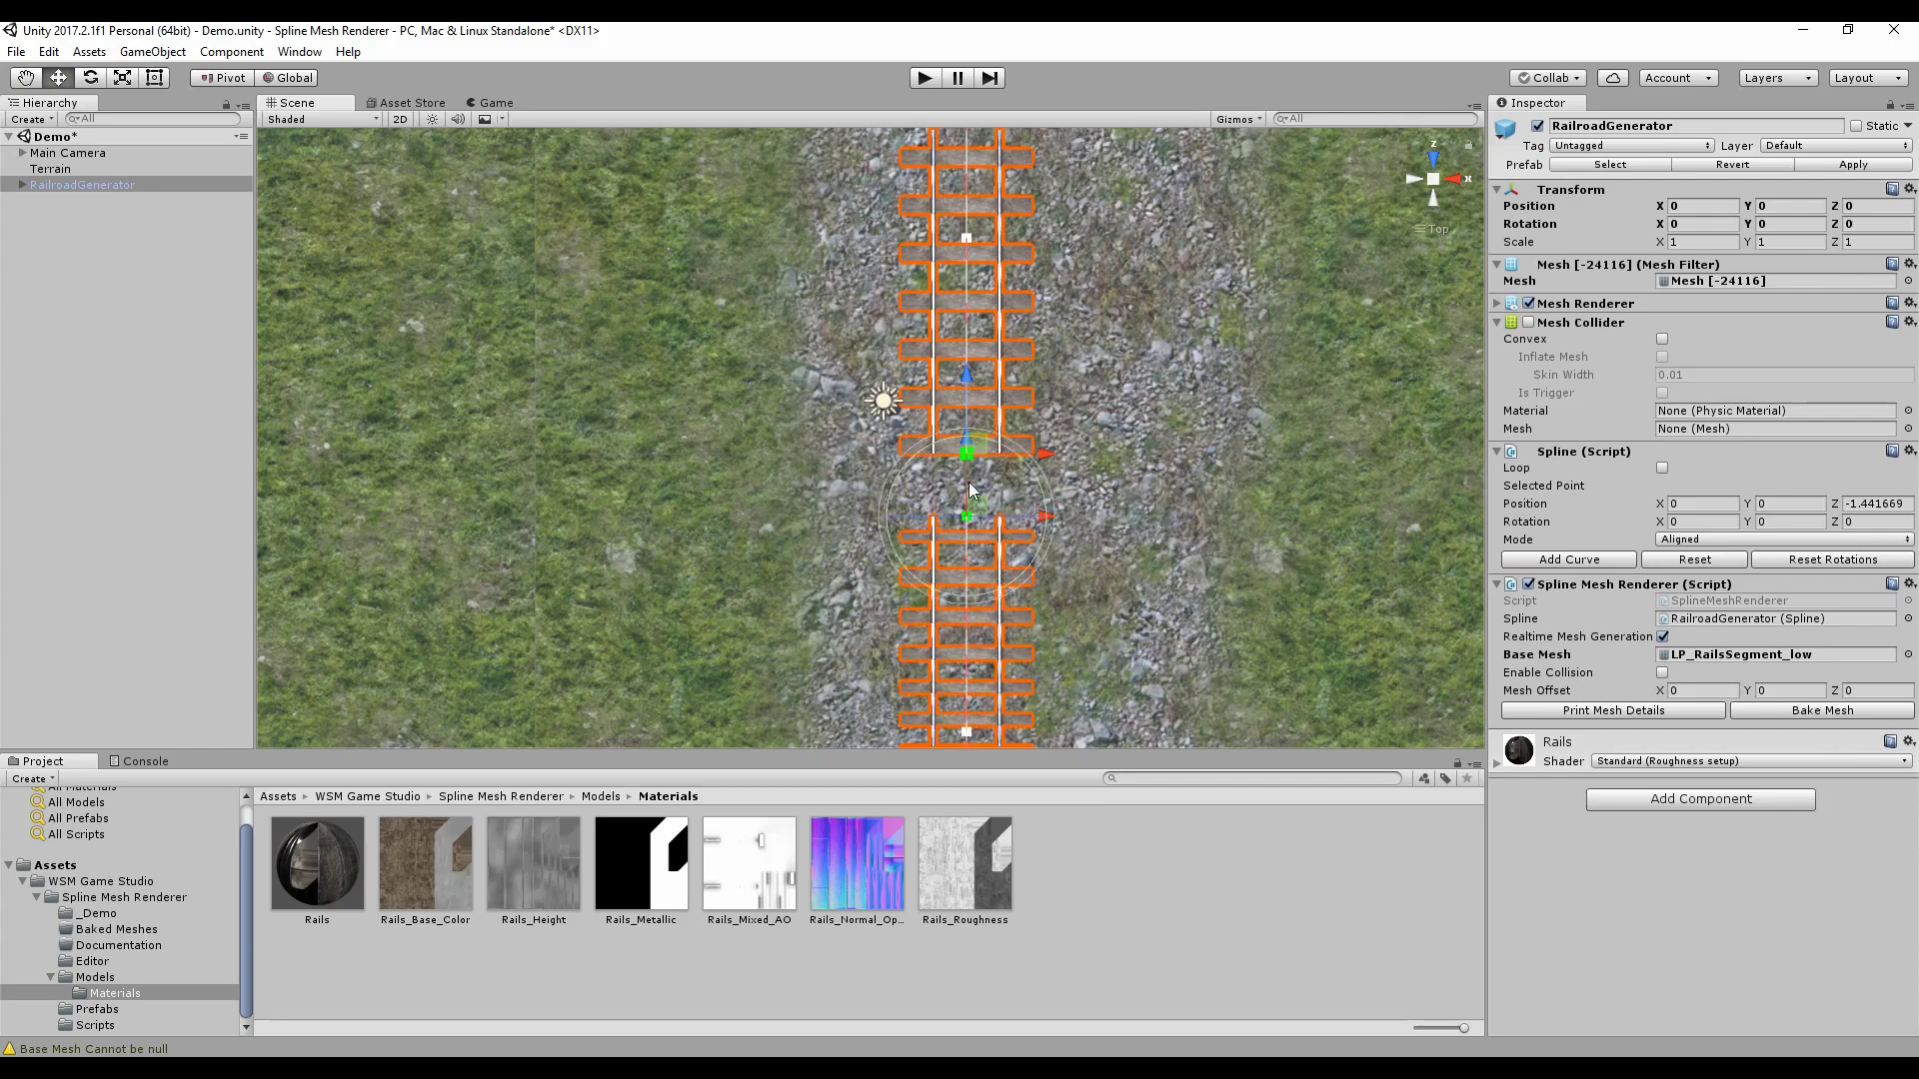
{"action": "scroll", "coordinate": [807, 472], "scroll_direction": "up", "scroll_amount": 2}
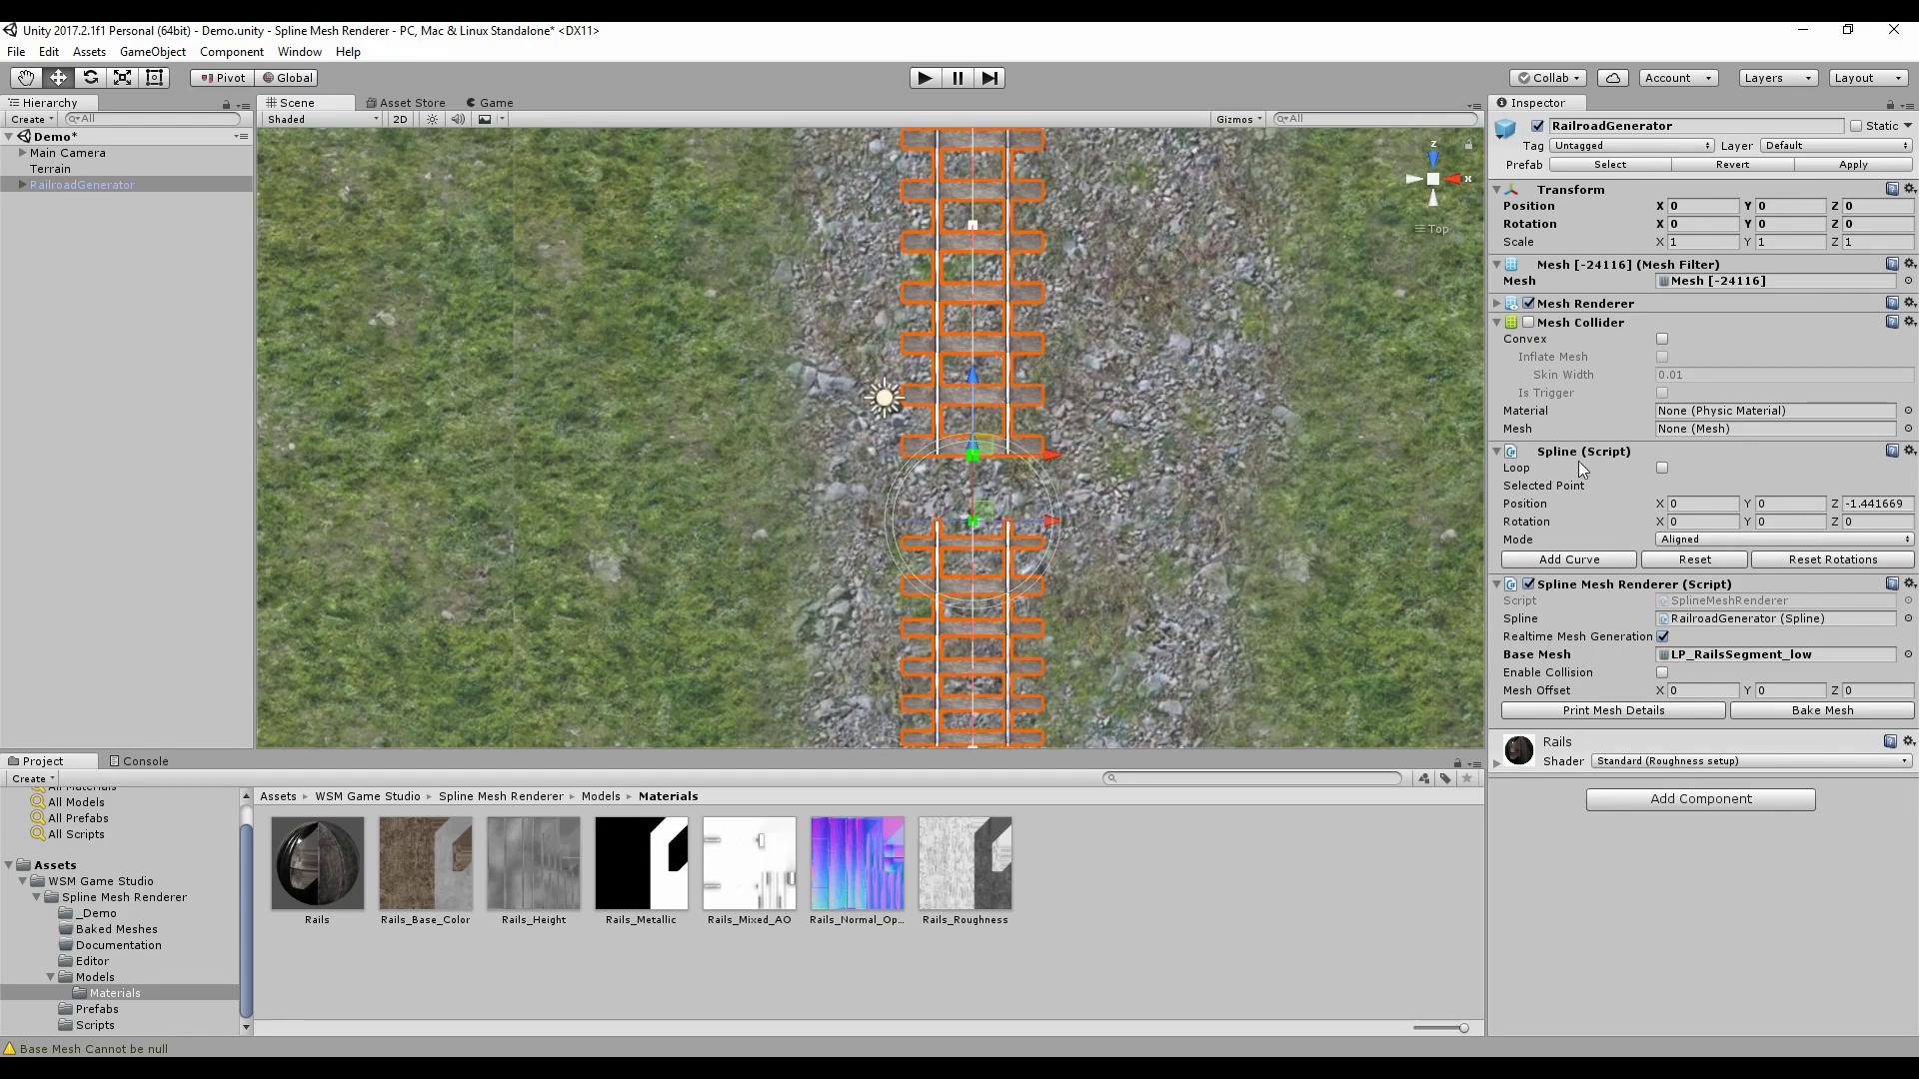
- Turn on Loop for the spline so the track closes, and view the whole circuit
{"action": "left_click", "coordinate": [1663, 467]}
{"action": "scroll", "coordinate": [1049, 506], "scroll_direction": "down", "scroll_amount": 2}
{"action": "scroll", "coordinate": [838, 460], "scroll_direction": "down", "scroll_amount": 4}
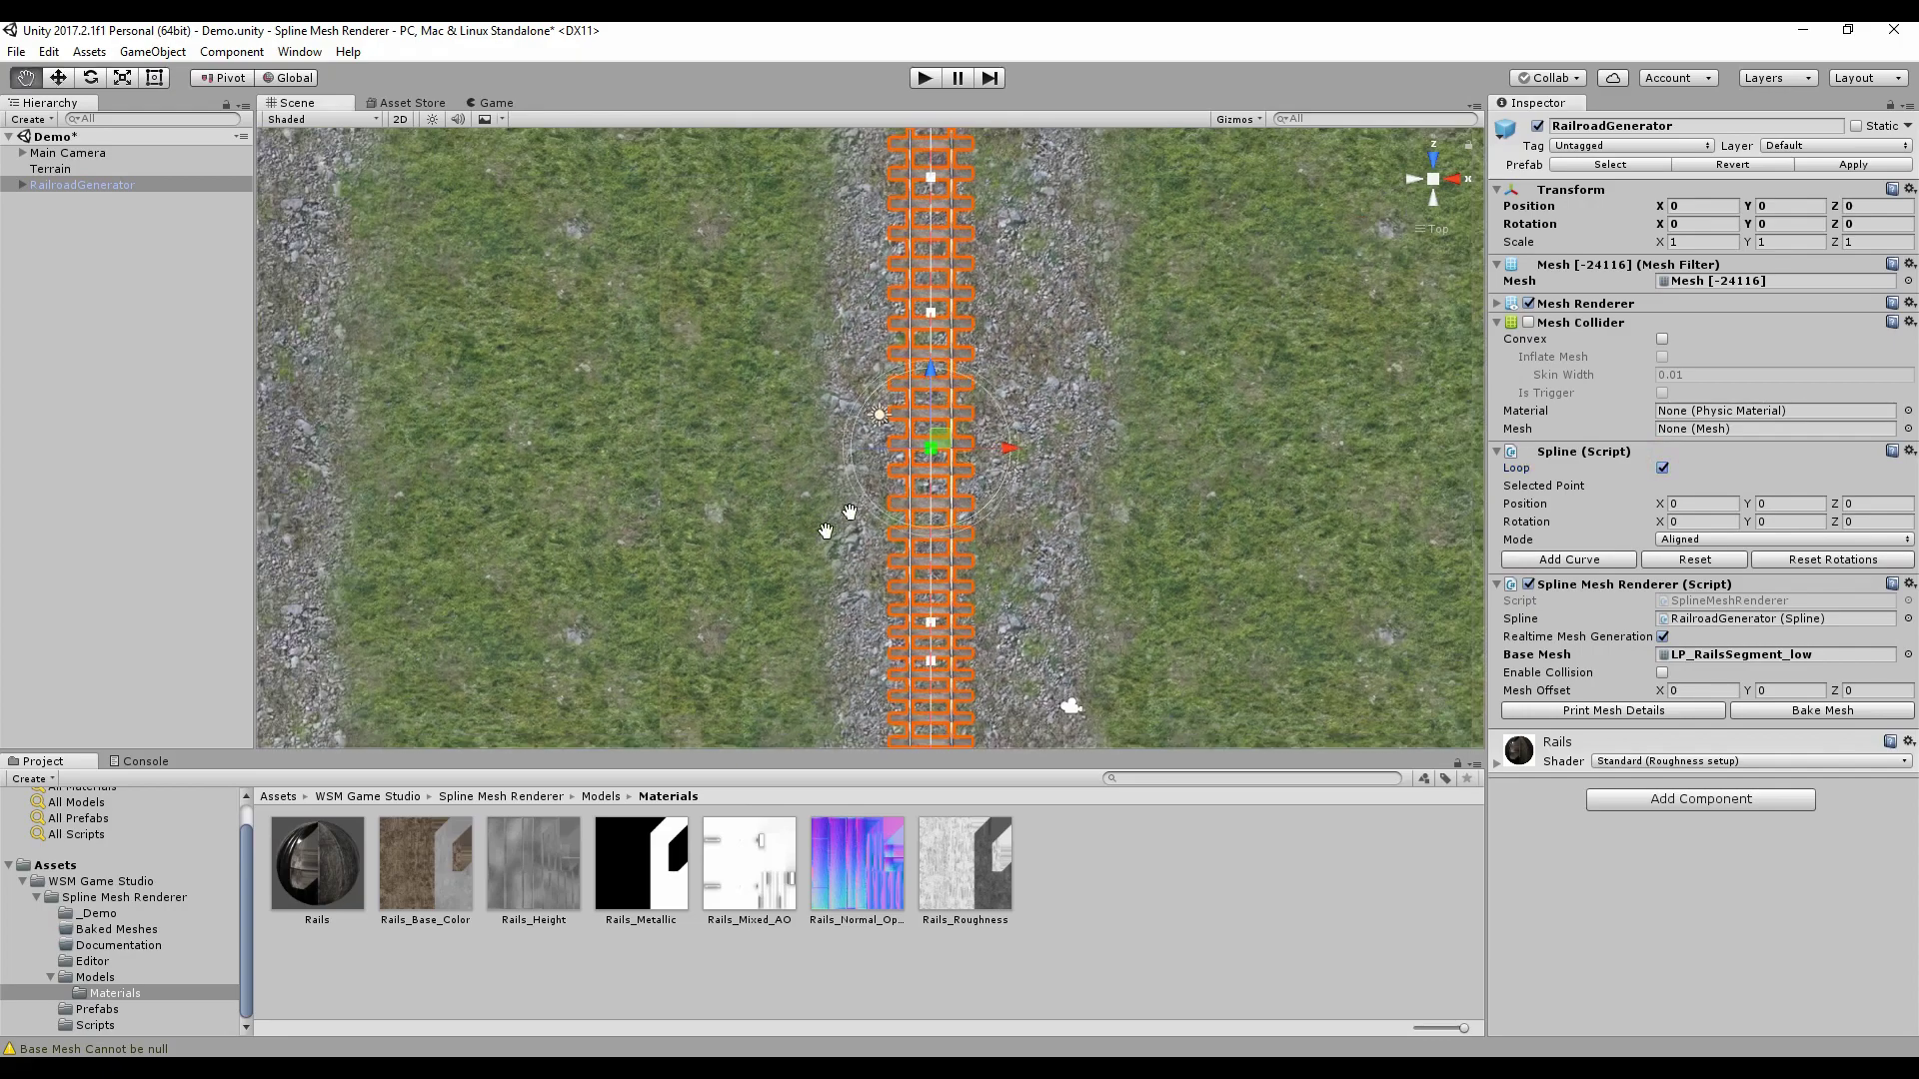
{"action": "left_click_drag", "start_coordinate": [681, 579], "coordinate": [979, 302], "text": "alt"}
{"action": "scroll", "coordinate": [980, 330], "scroll_direction": "down", "scroll_amount": 5}
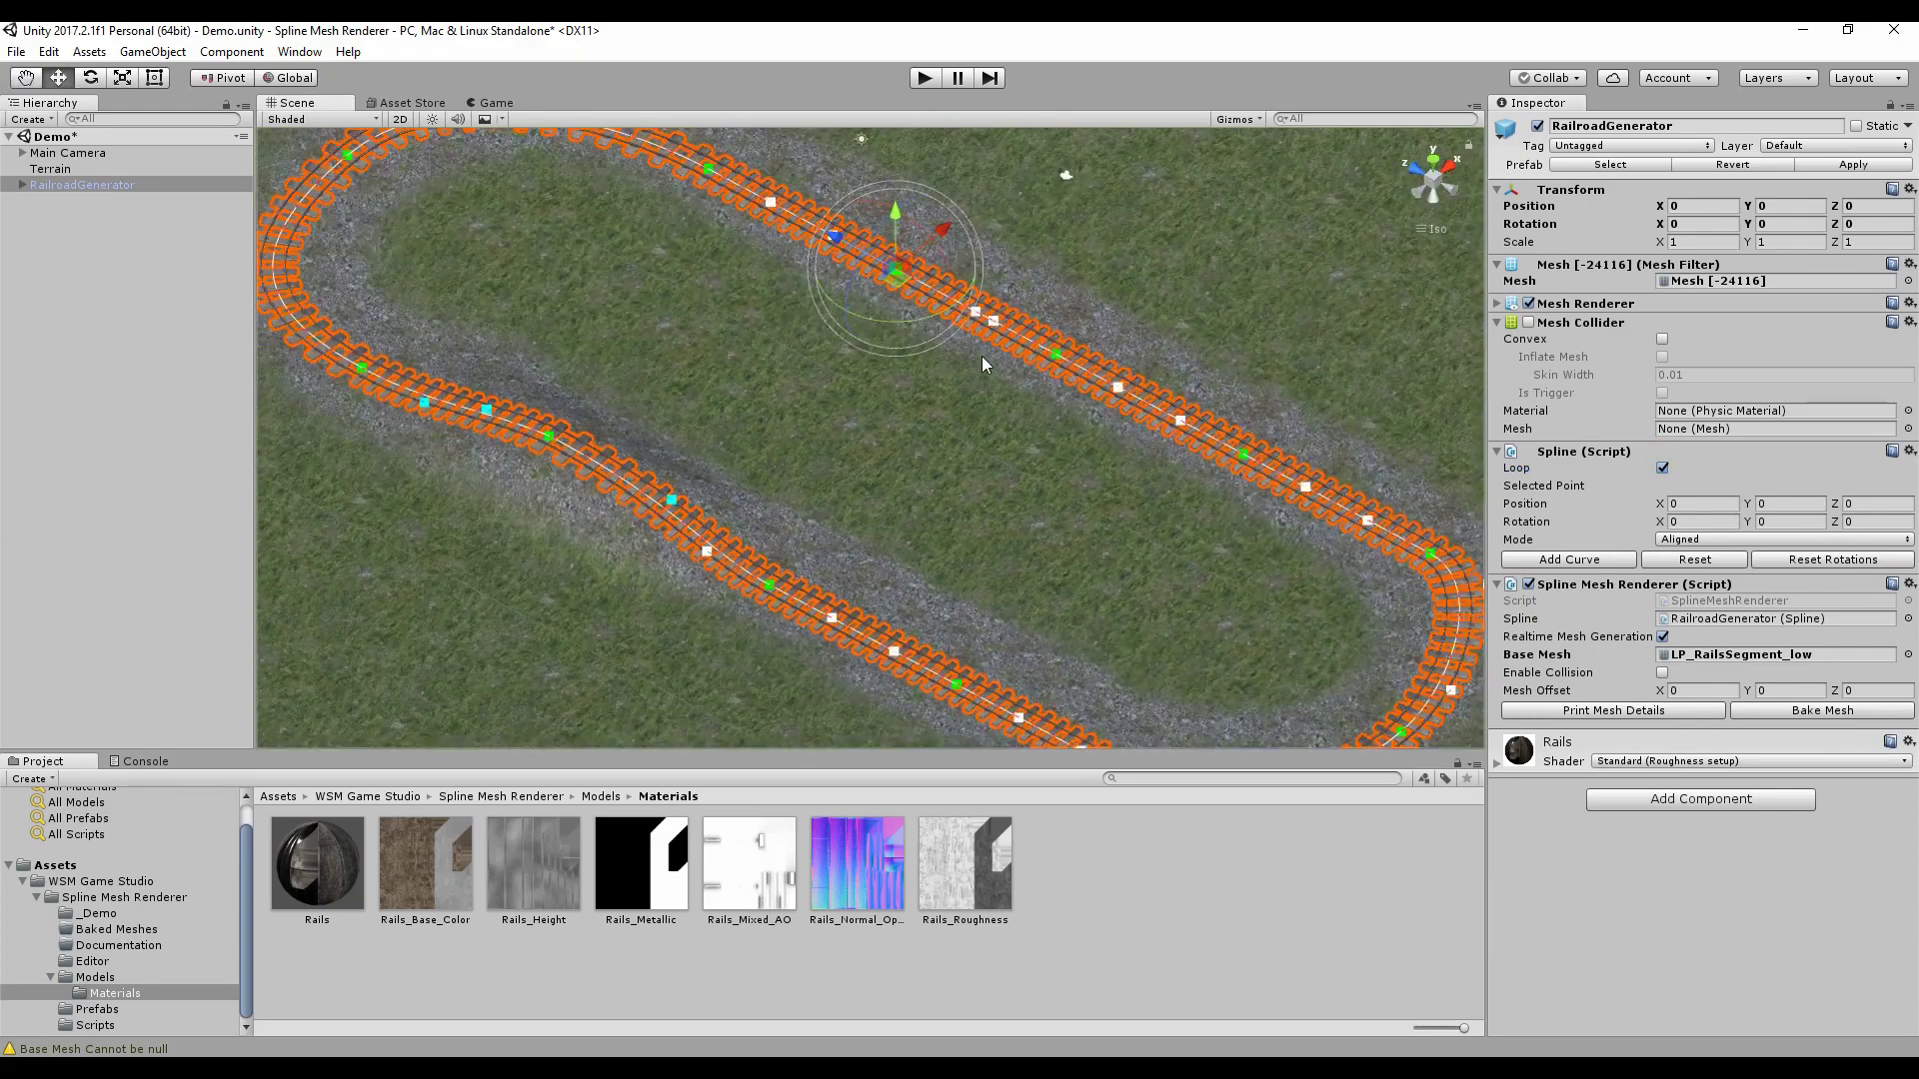
{"action": "mouse_move", "coordinate": [946, 444]}
{"action": "middle_mouse_down"}
{"action": "mouse_move", "coordinate": [1027, 423]}
{"action": "mouse_move", "coordinate": [1089, 442]}
{"action": "mouse_move", "coordinate": [947, 445]}
{"action": "middle_mouse_up"}
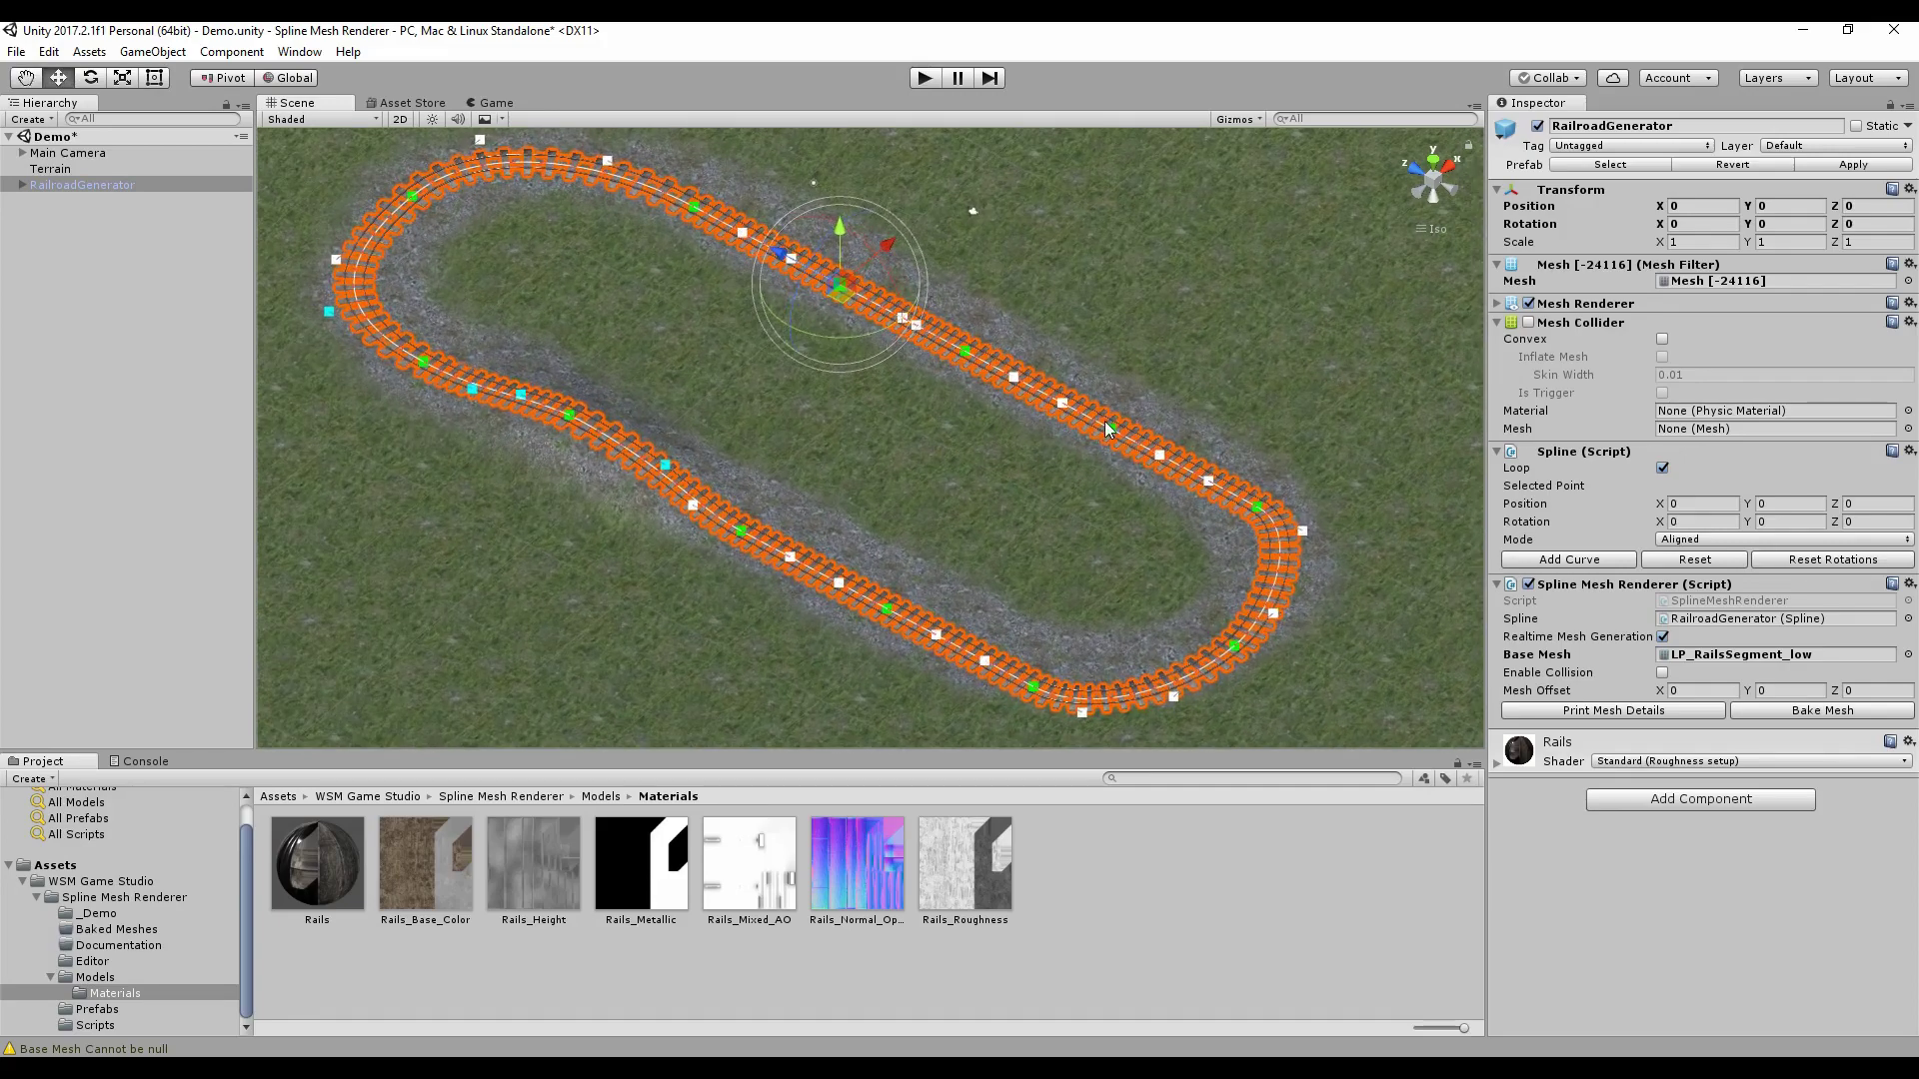
- Select the spline point at Z about -27.86 on the start straight and set its X position to 0
{"action": "left_click_drag", "start_coordinate": [1112, 440], "coordinate": [970, 440], "text": "alt"}
{"action": "mouse_move", "coordinate": [977, 507]}
{"action": "left_mouse_down"}
{"action": "mouse_move", "coordinate": [914, 507]}
{"action": "mouse_move", "coordinate": [1044, 509]}
{"action": "mouse_move", "coordinate": [939, 516]}
{"action": "mouse_move", "coordinate": [1028, 506]}
{"action": "mouse_move", "coordinate": [962, 512]}
{"action": "mouse_move", "coordinate": [988, 505]}
{"action": "left_mouse_up"}
{"action": "left_click", "coordinate": [1738, 505]}
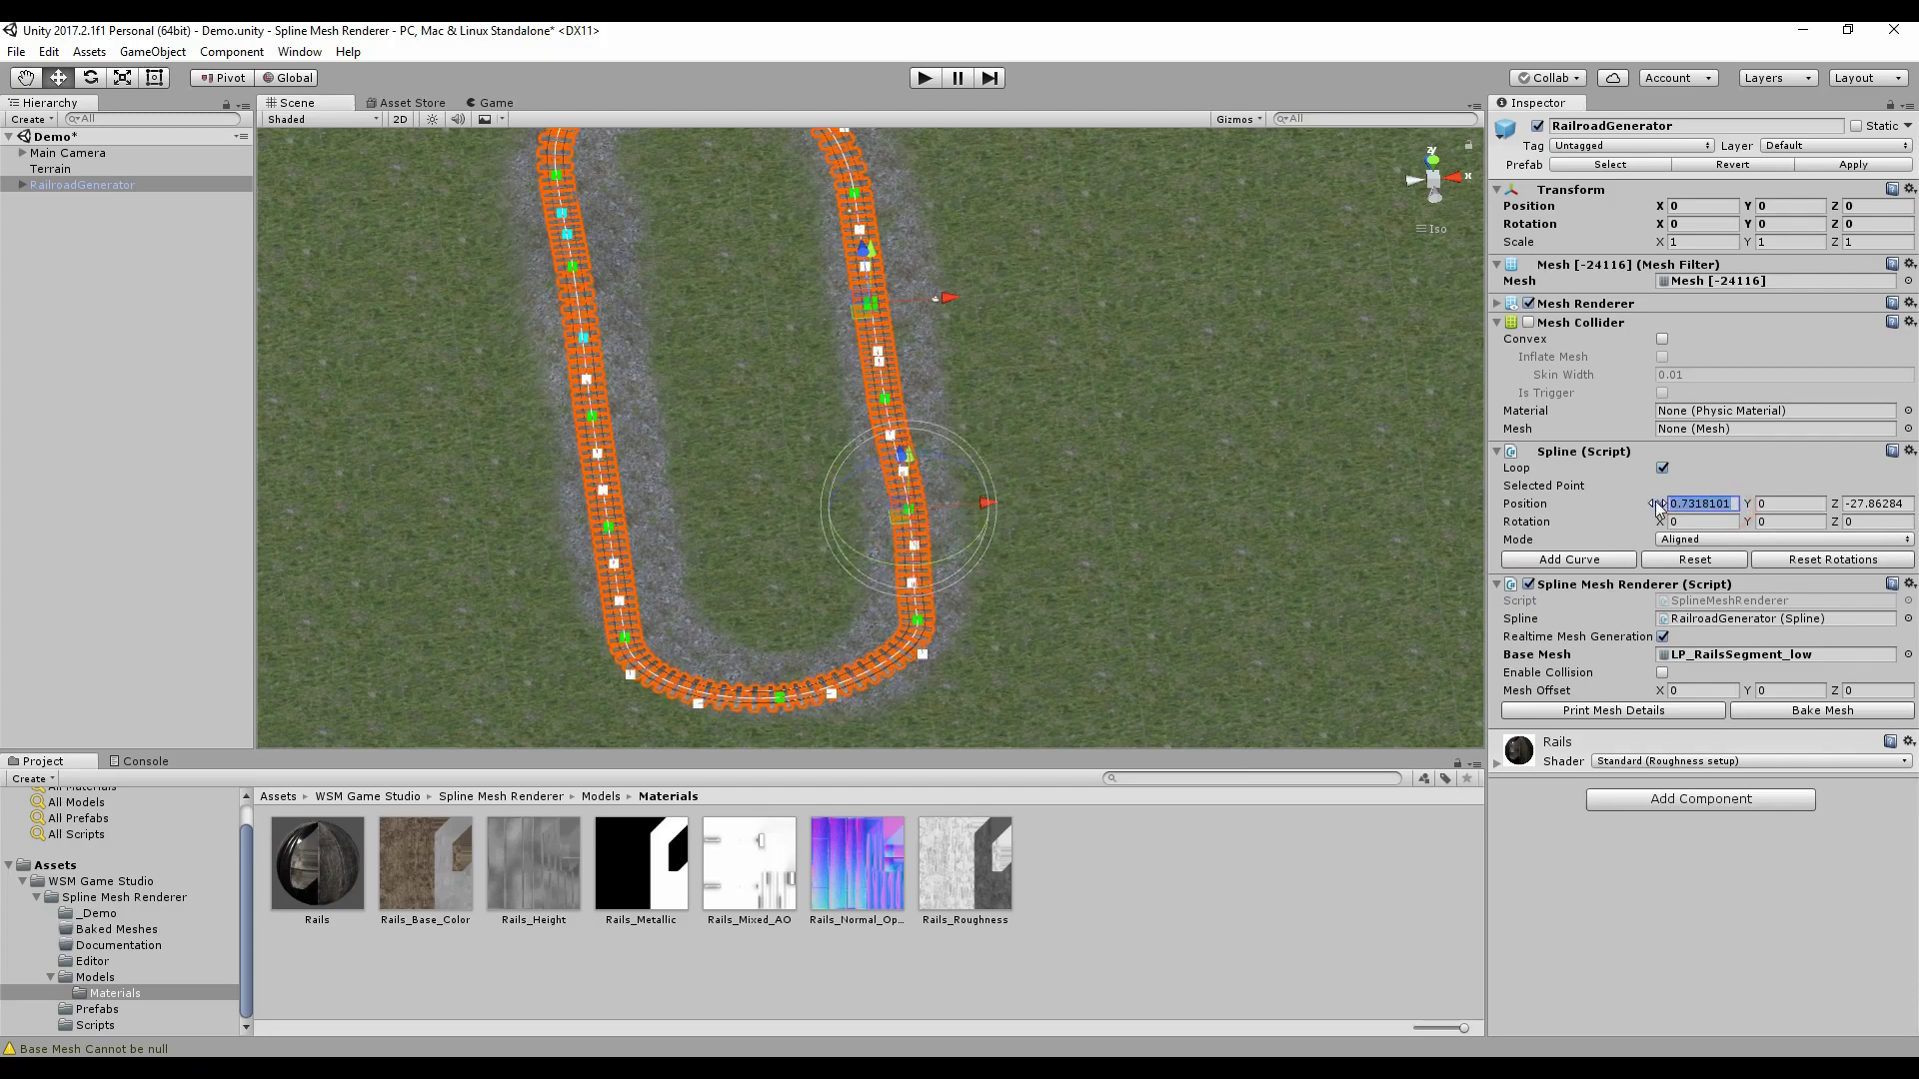
{"action": "type", "text": "0"}
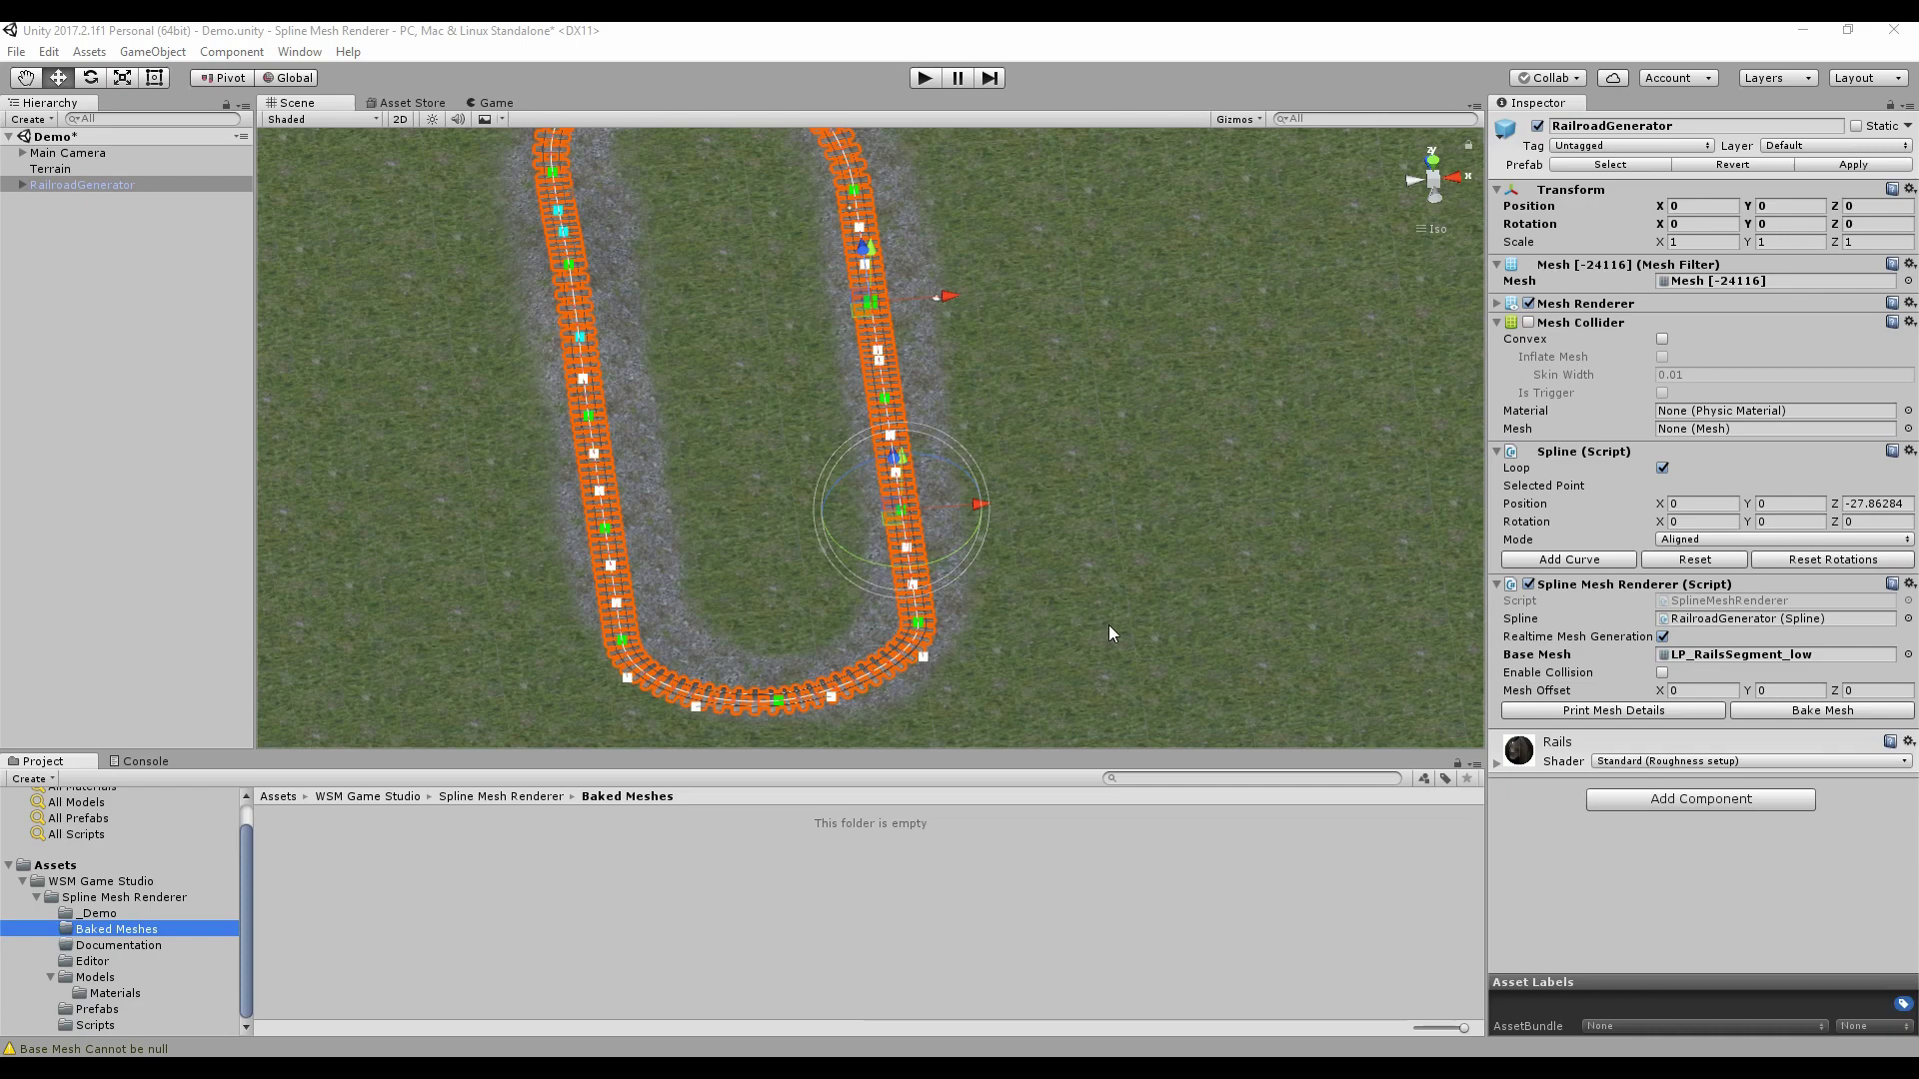
- Bake the track's mesh under the name Railroad
{"action": "left_click", "coordinate": [1831, 709]}
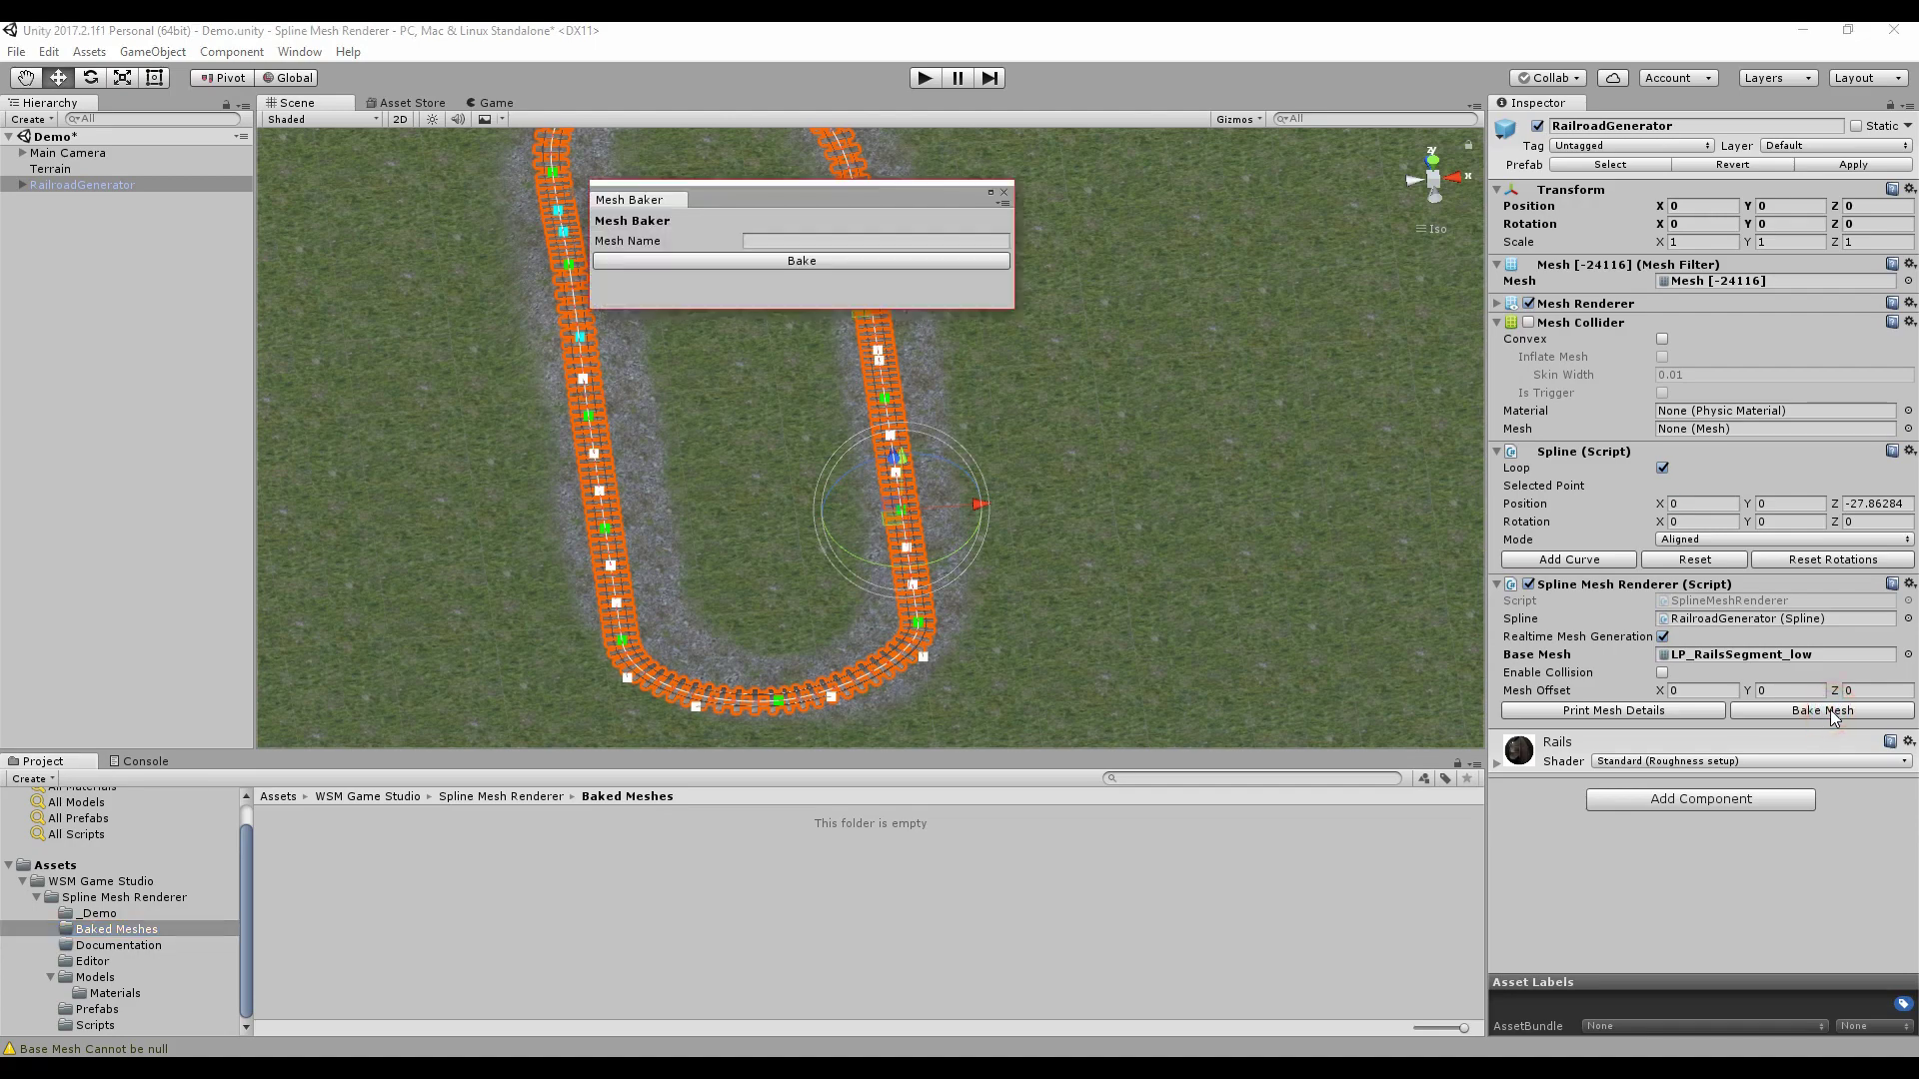
{"action": "left_click_drag", "start_coordinate": [770, 202], "coordinate": [886, 508]}
{"action": "left_click", "coordinate": [922, 547]}
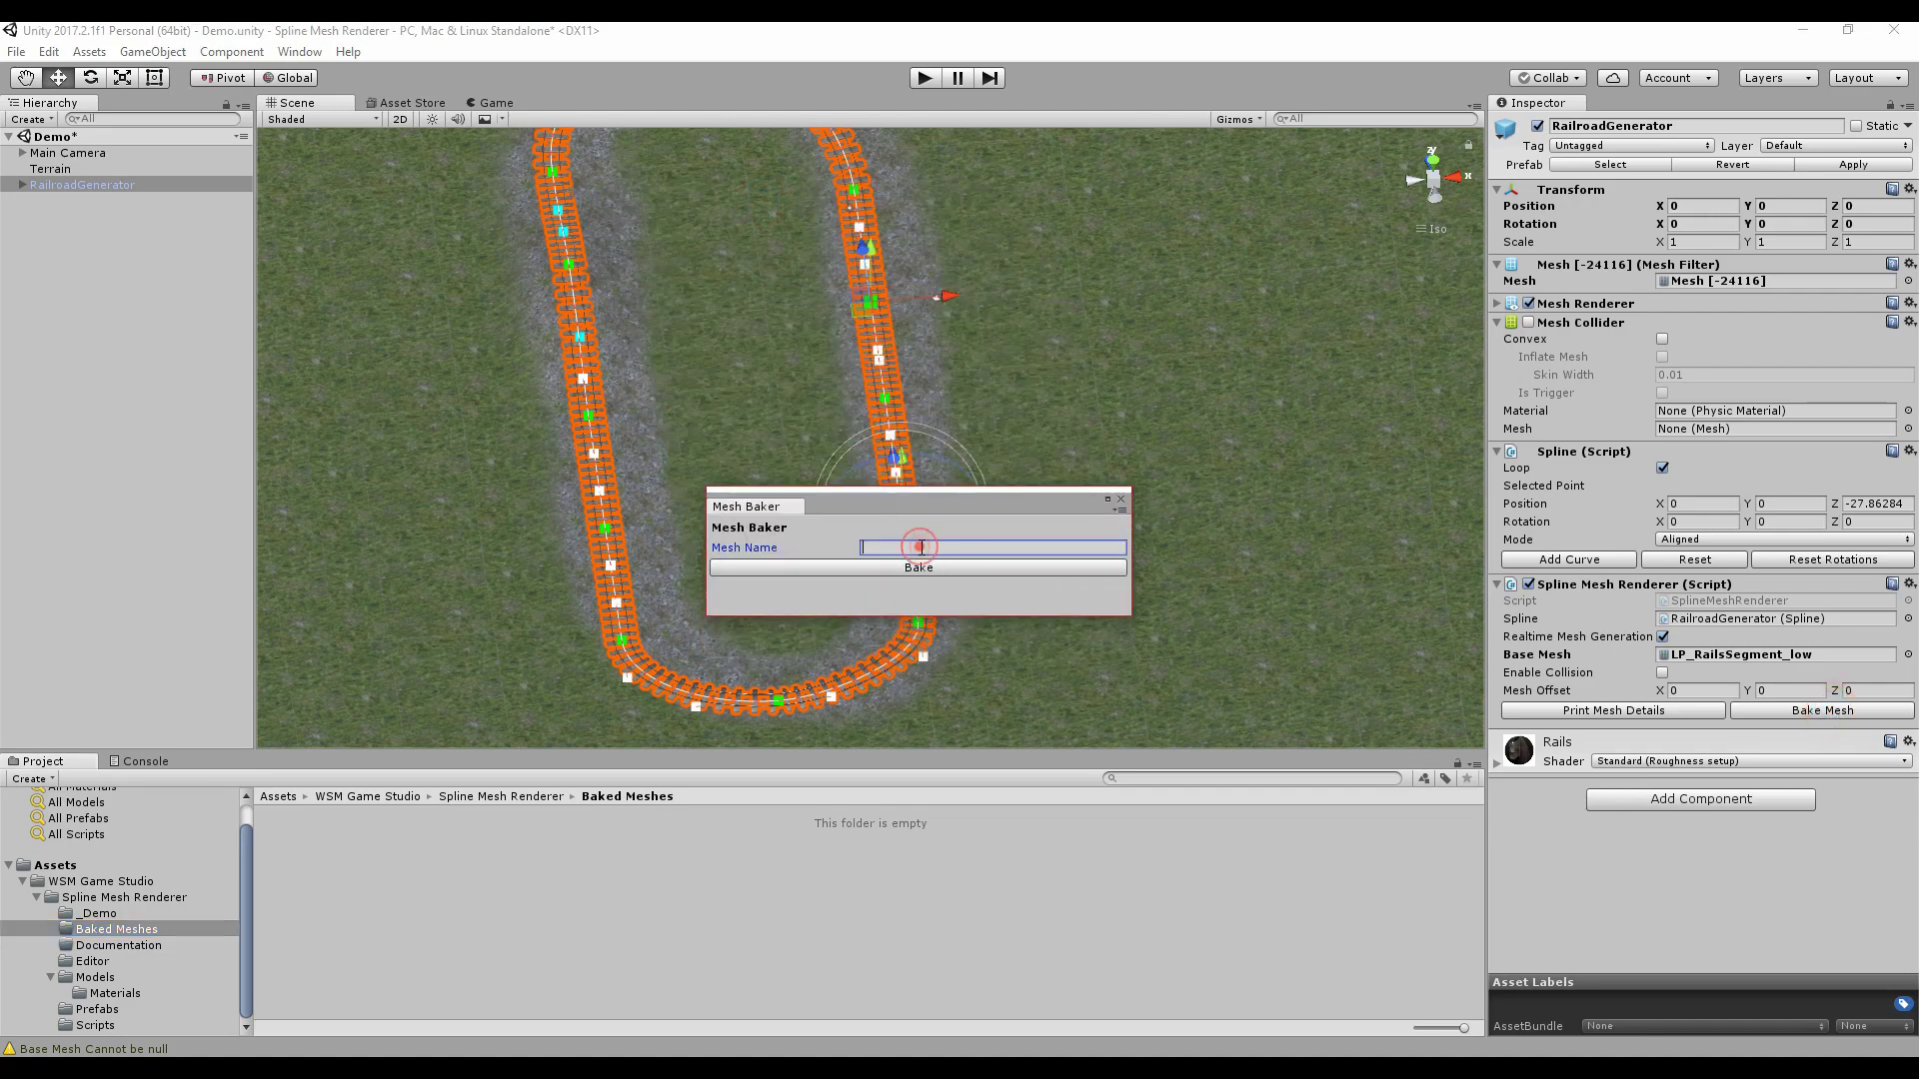
{"action": "type", "text": "Railroad"}
{"action": "left_click", "coordinate": [933, 563]}
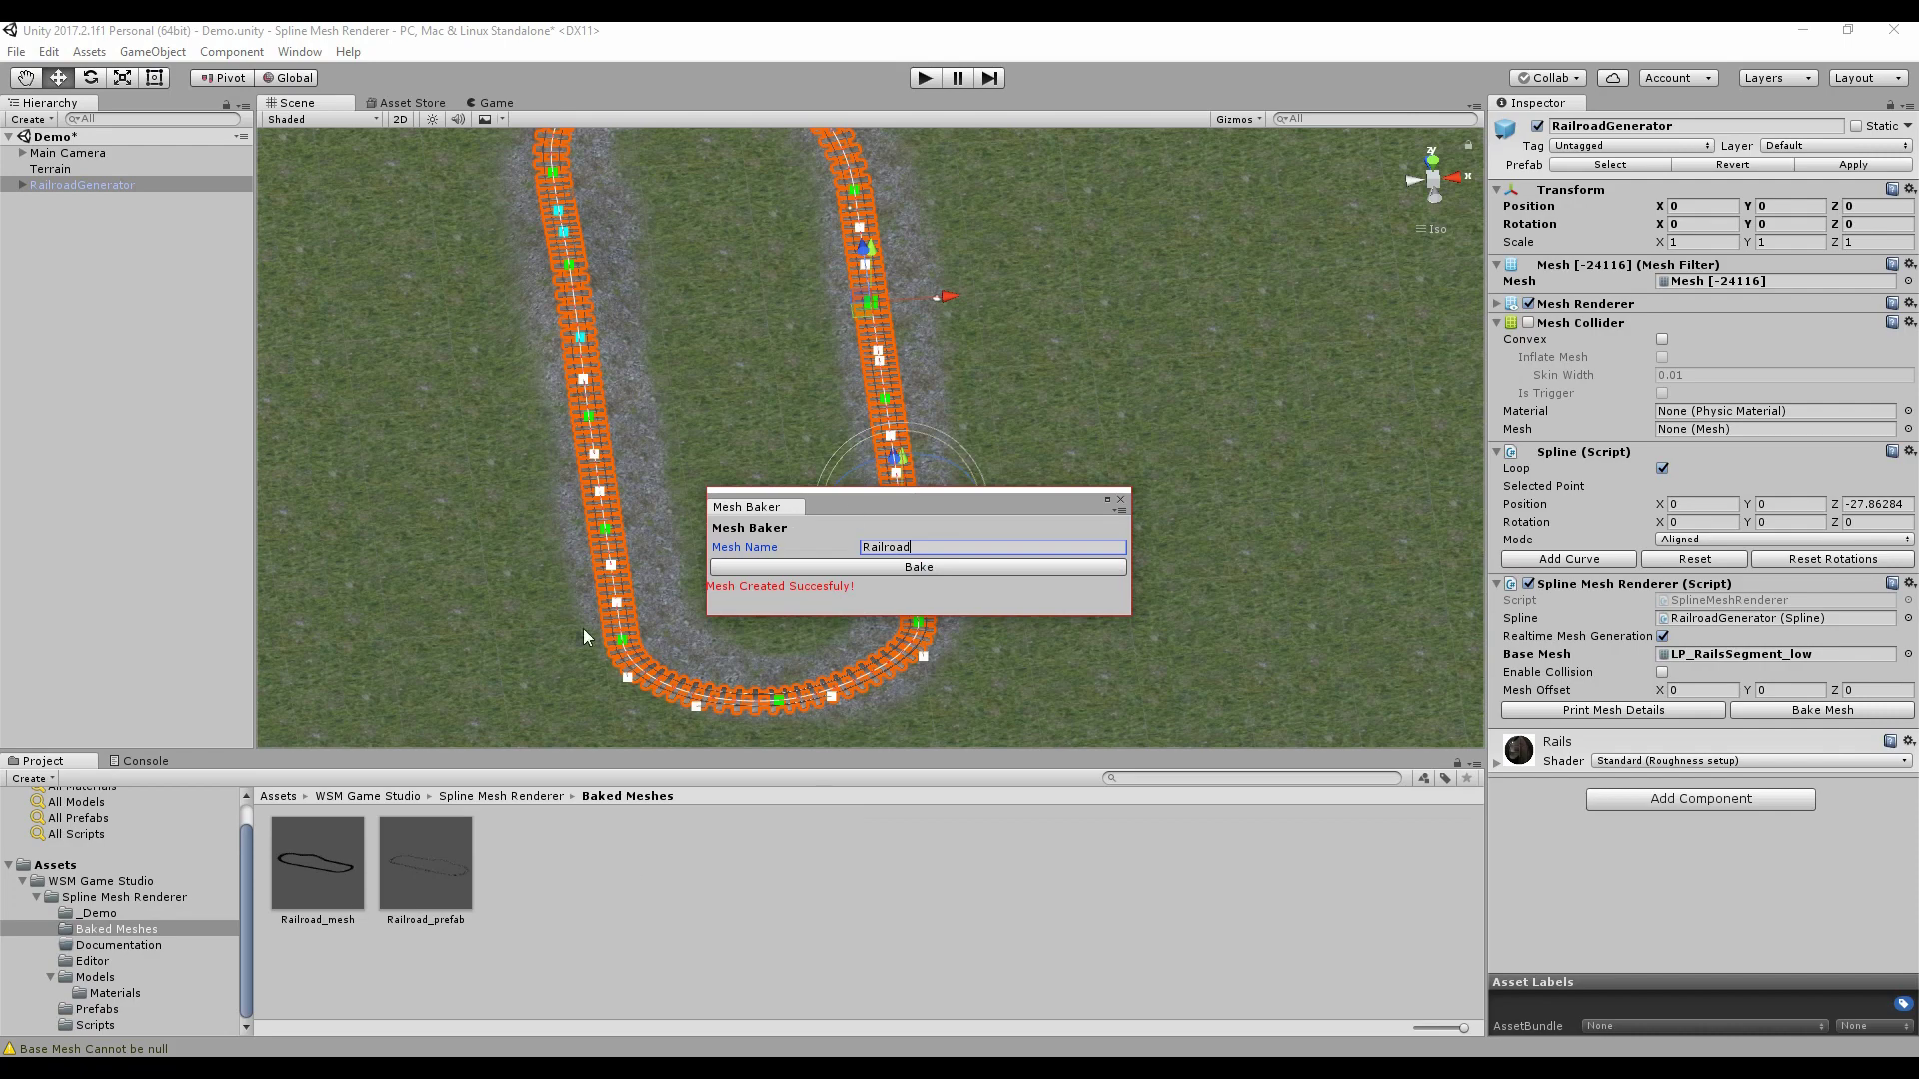
- Examine the baked Railroad_mesh and Railroad_prefab assets in the Baked Meshes folder and close the Mesh Baker
{"action": "left_click", "coordinate": [118, 929]}
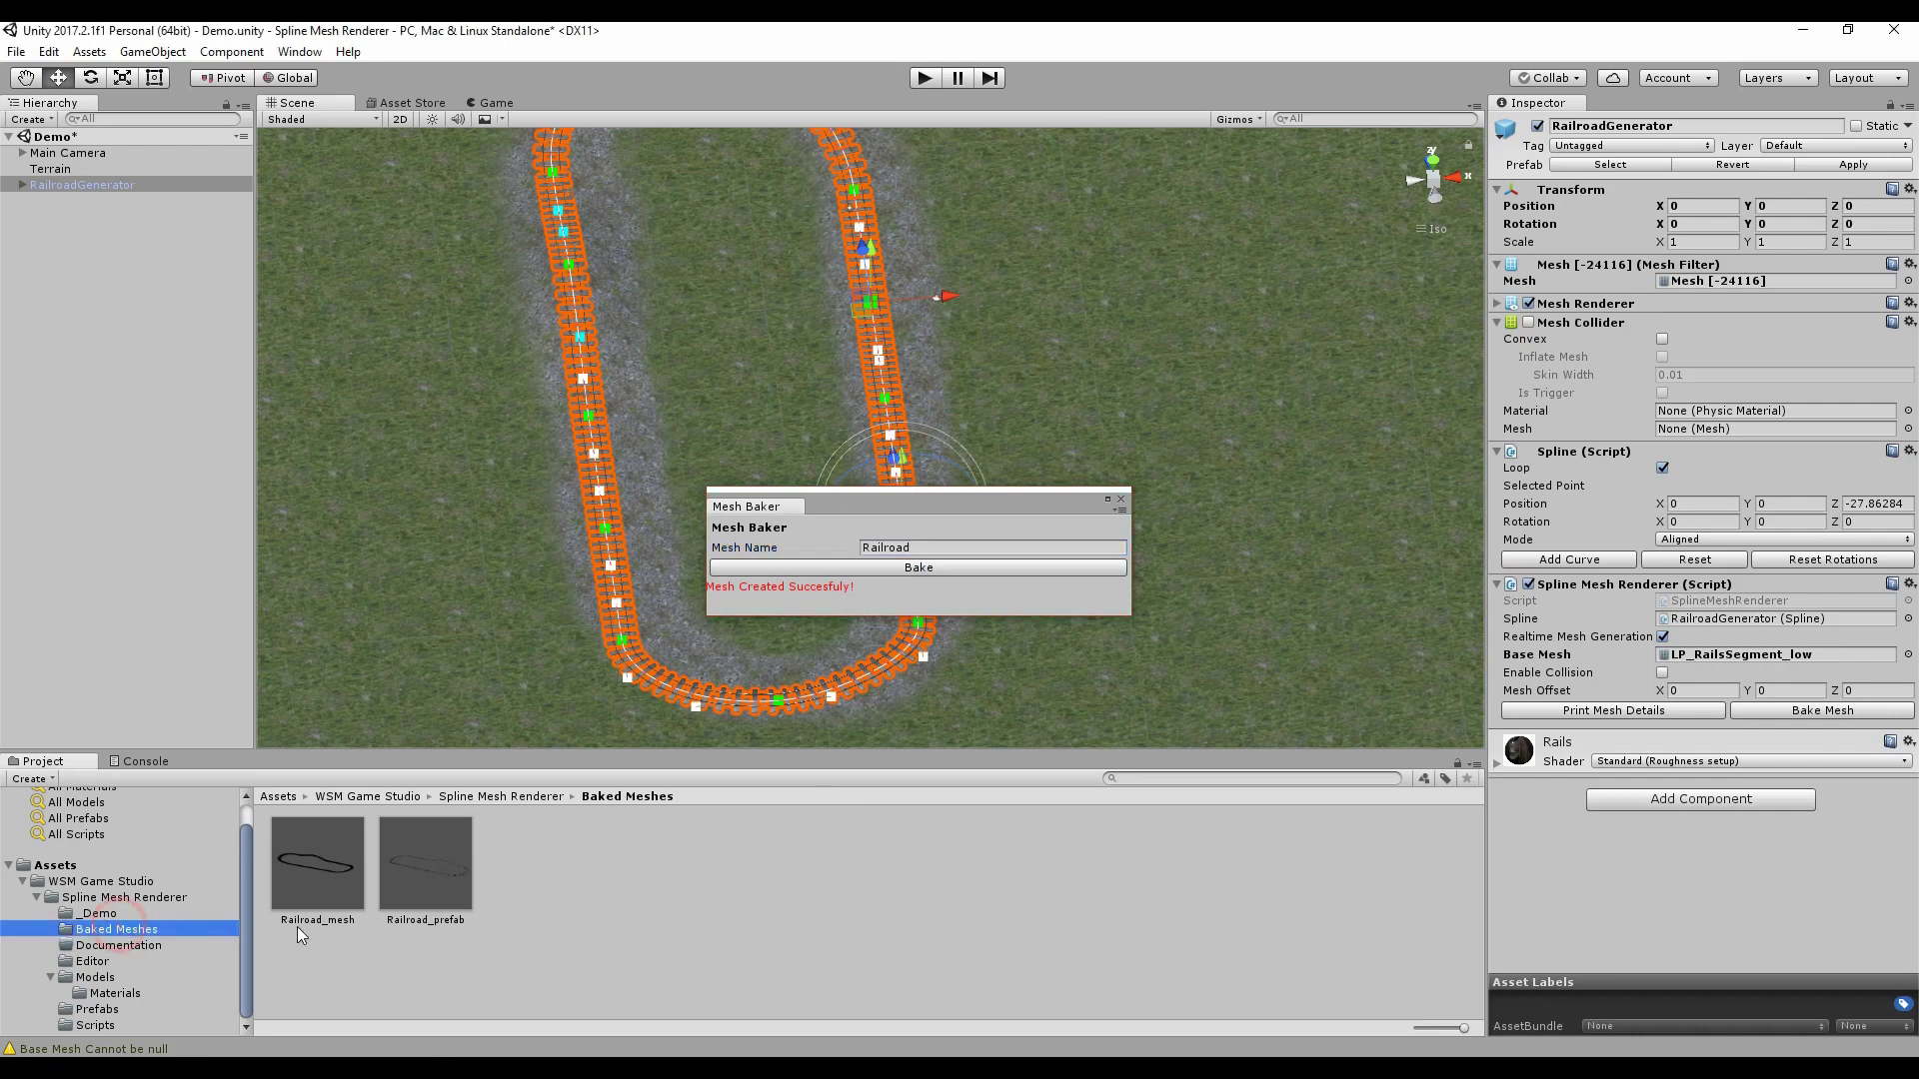
{"action": "left_click", "coordinate": [357, 883]}
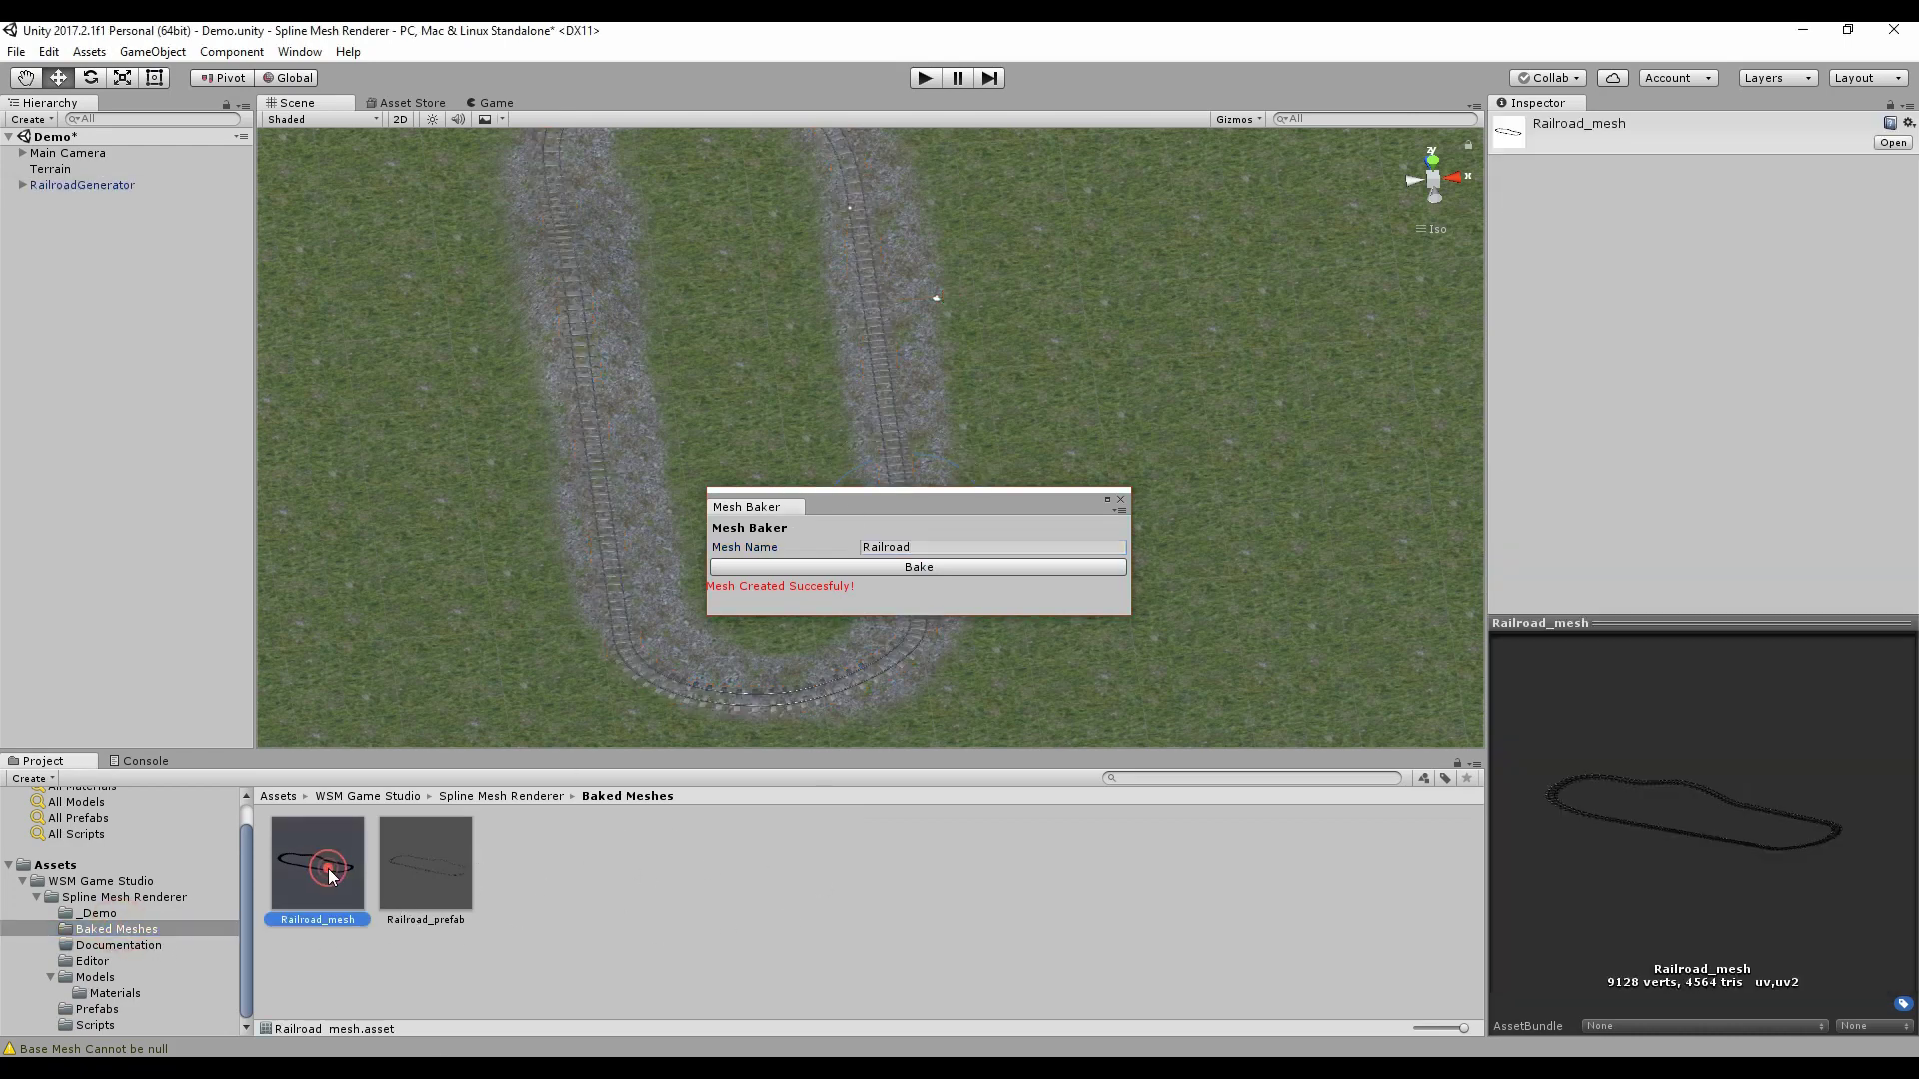
{"action": "left_click", "coordinate": [406, 859]}
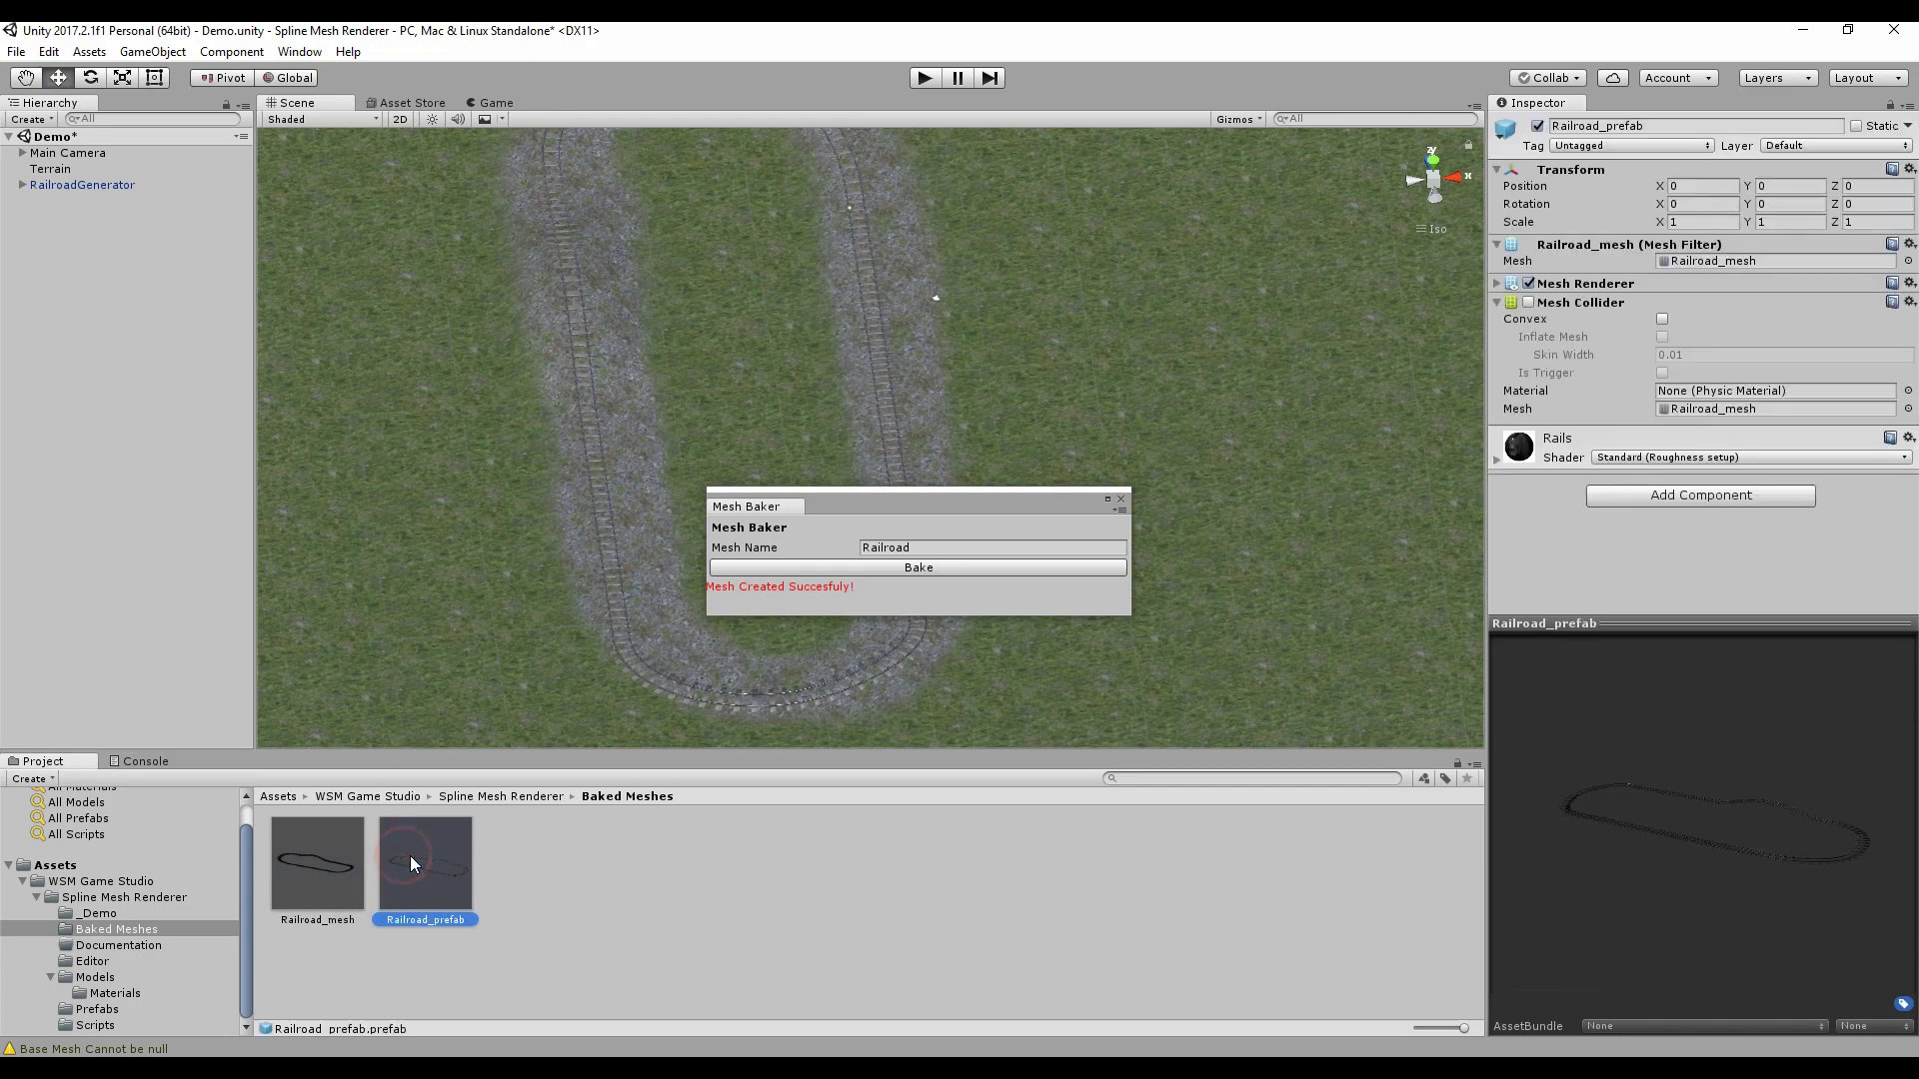
{"action": "left_click", "coordinate": [1120, 500]}
- Deactivate the RailroadGenerator object and add the baked Railroad_prefab to the scene in its place
{"action": "left_click", "coordinate": [85, 186]}
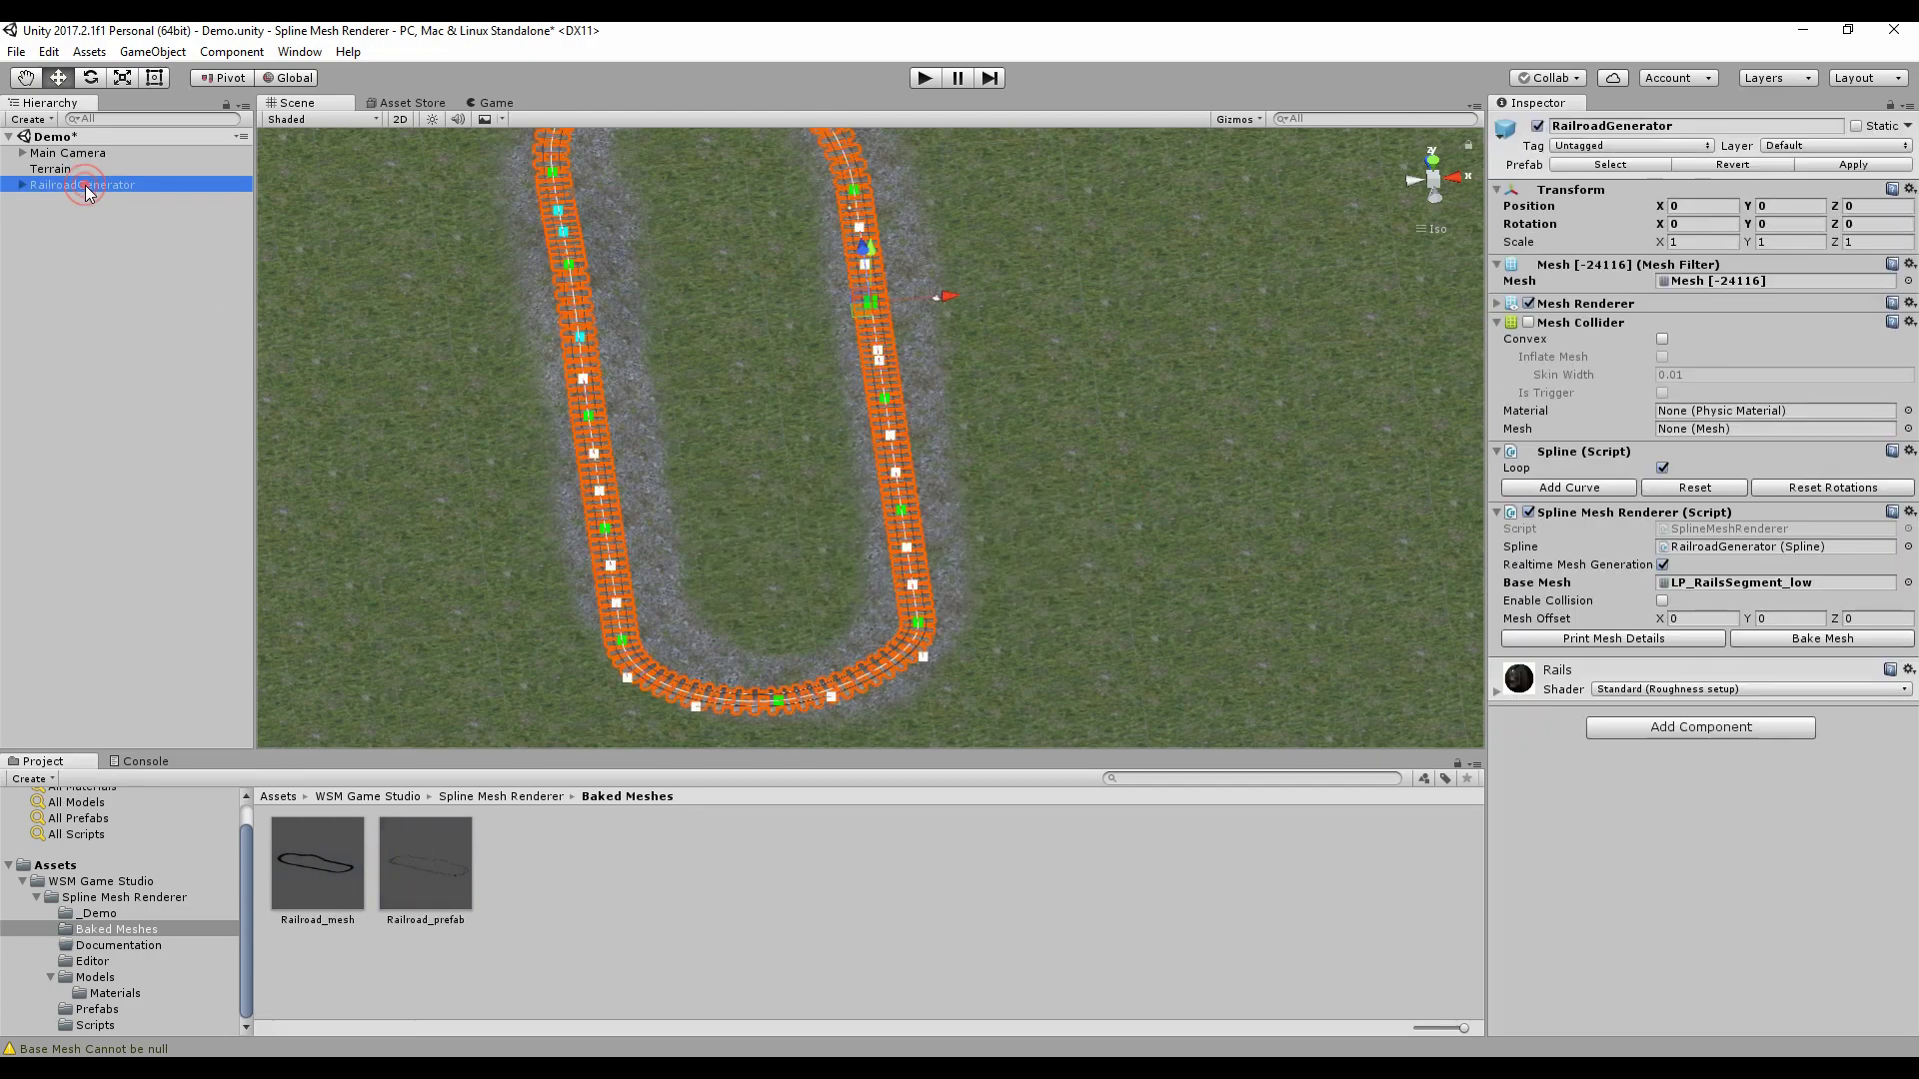
{"action": "left_click", "coordinate": [1537, 125]}
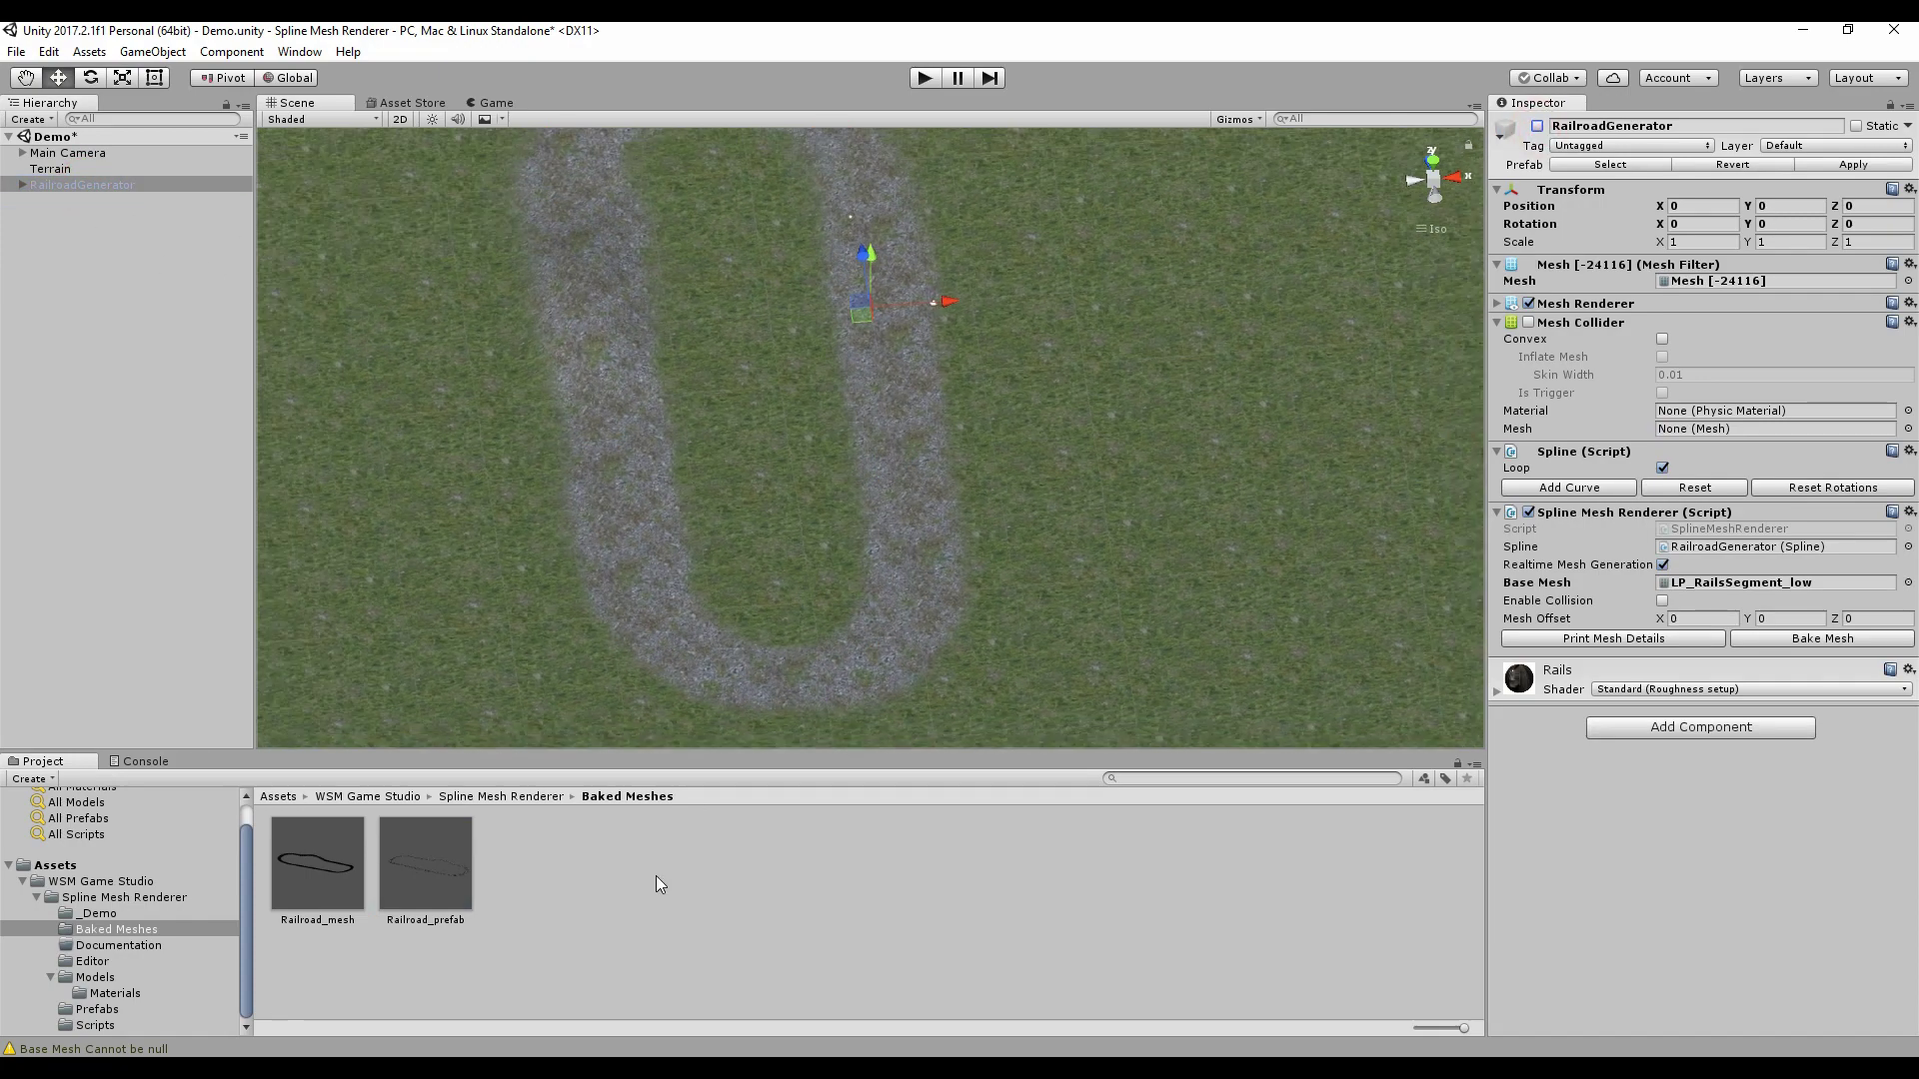
{"action": "left_click", "coordinate": [420, 883]}
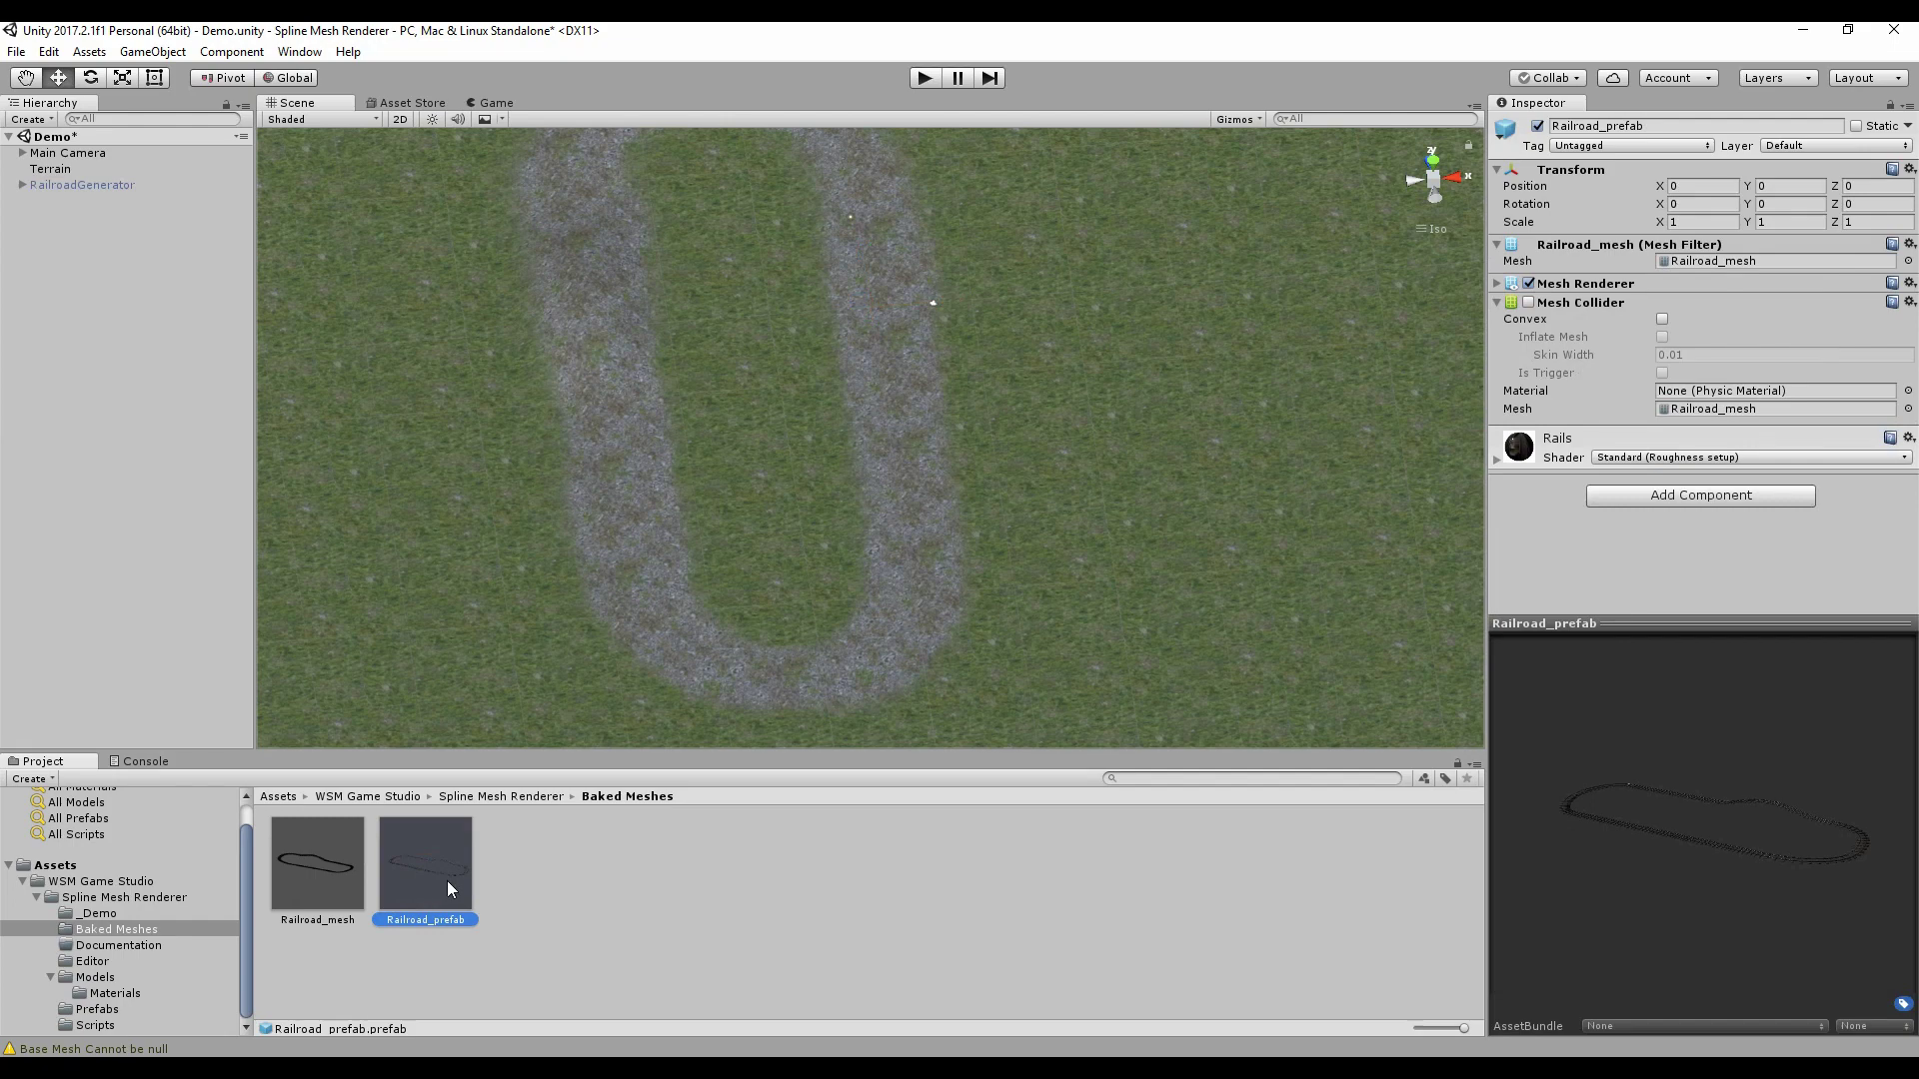
{"action": "left_click_drag", "start_coordinate": [447, 879], "coordinate": [154, 399]}
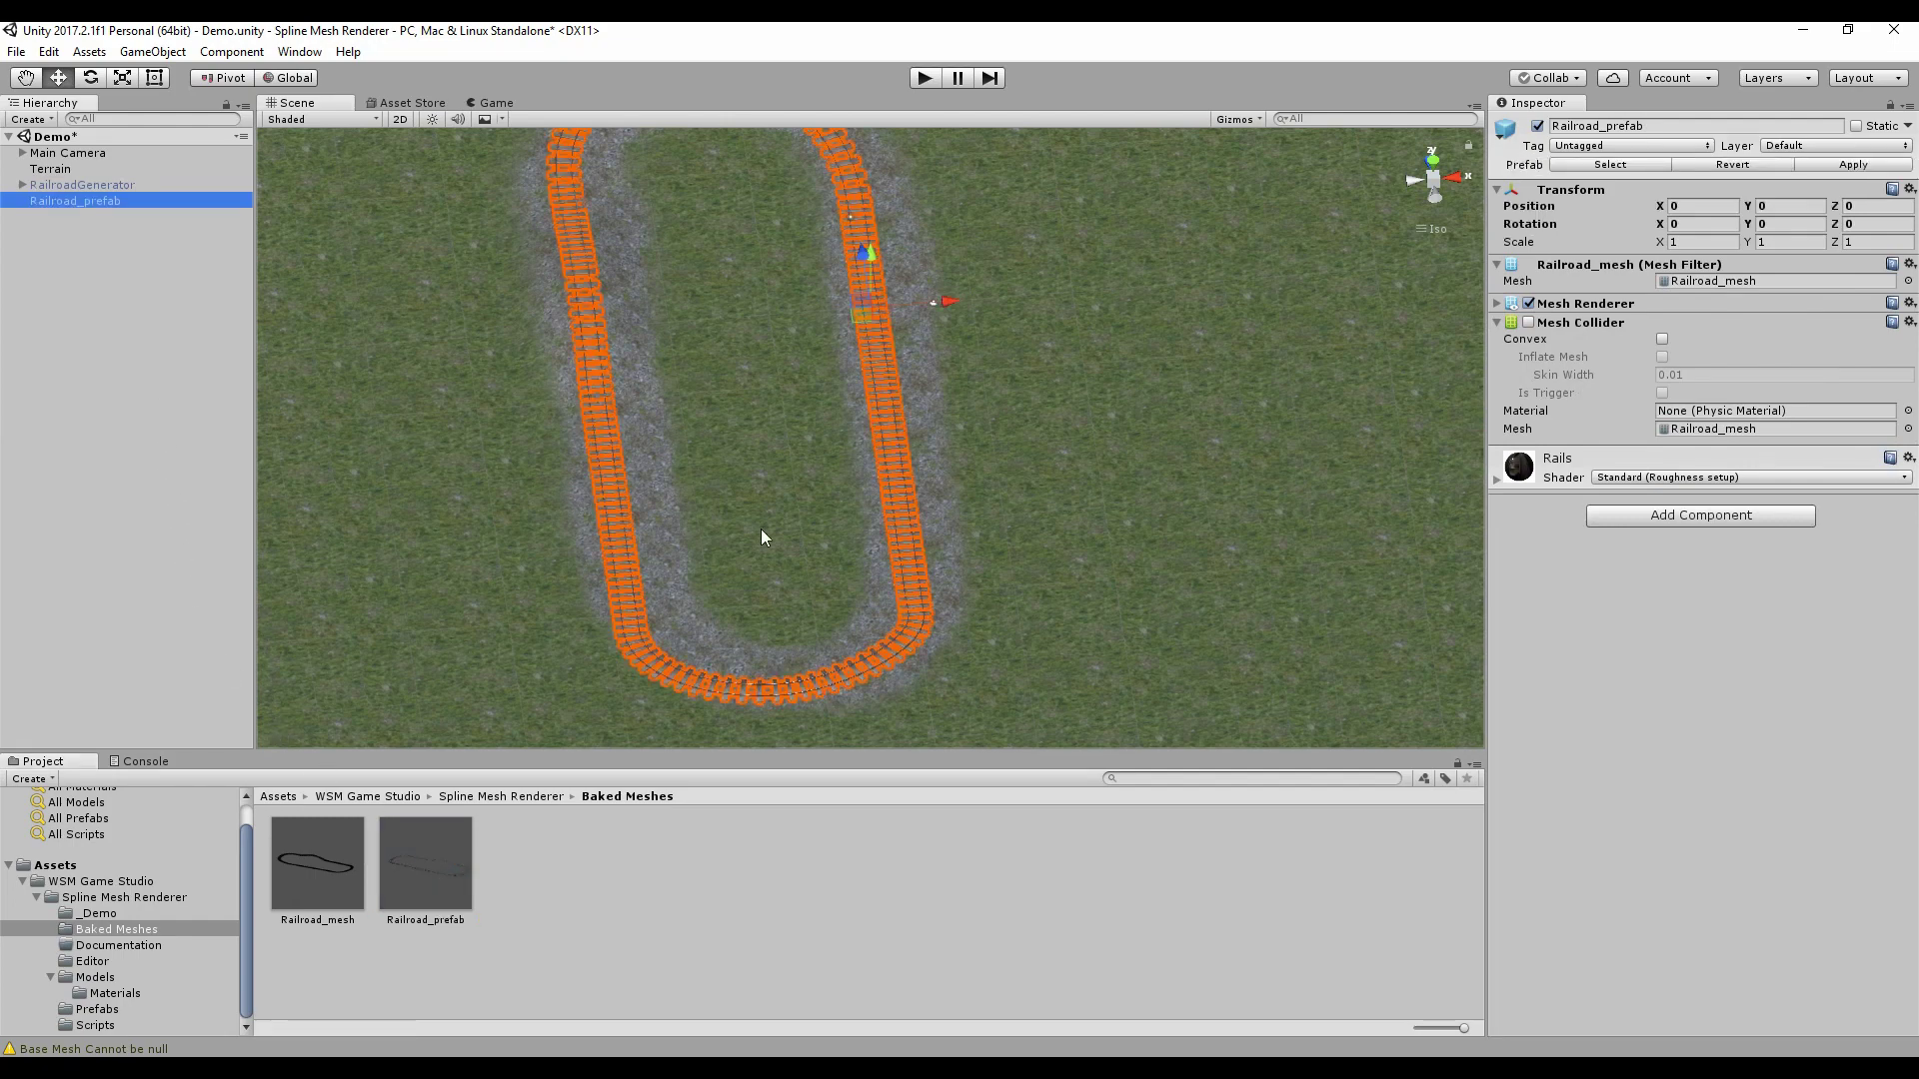
{"action": "left_click_drag", "start_coordinate": [761, 537], "coordinate": [358, 417], "text": "alt"}
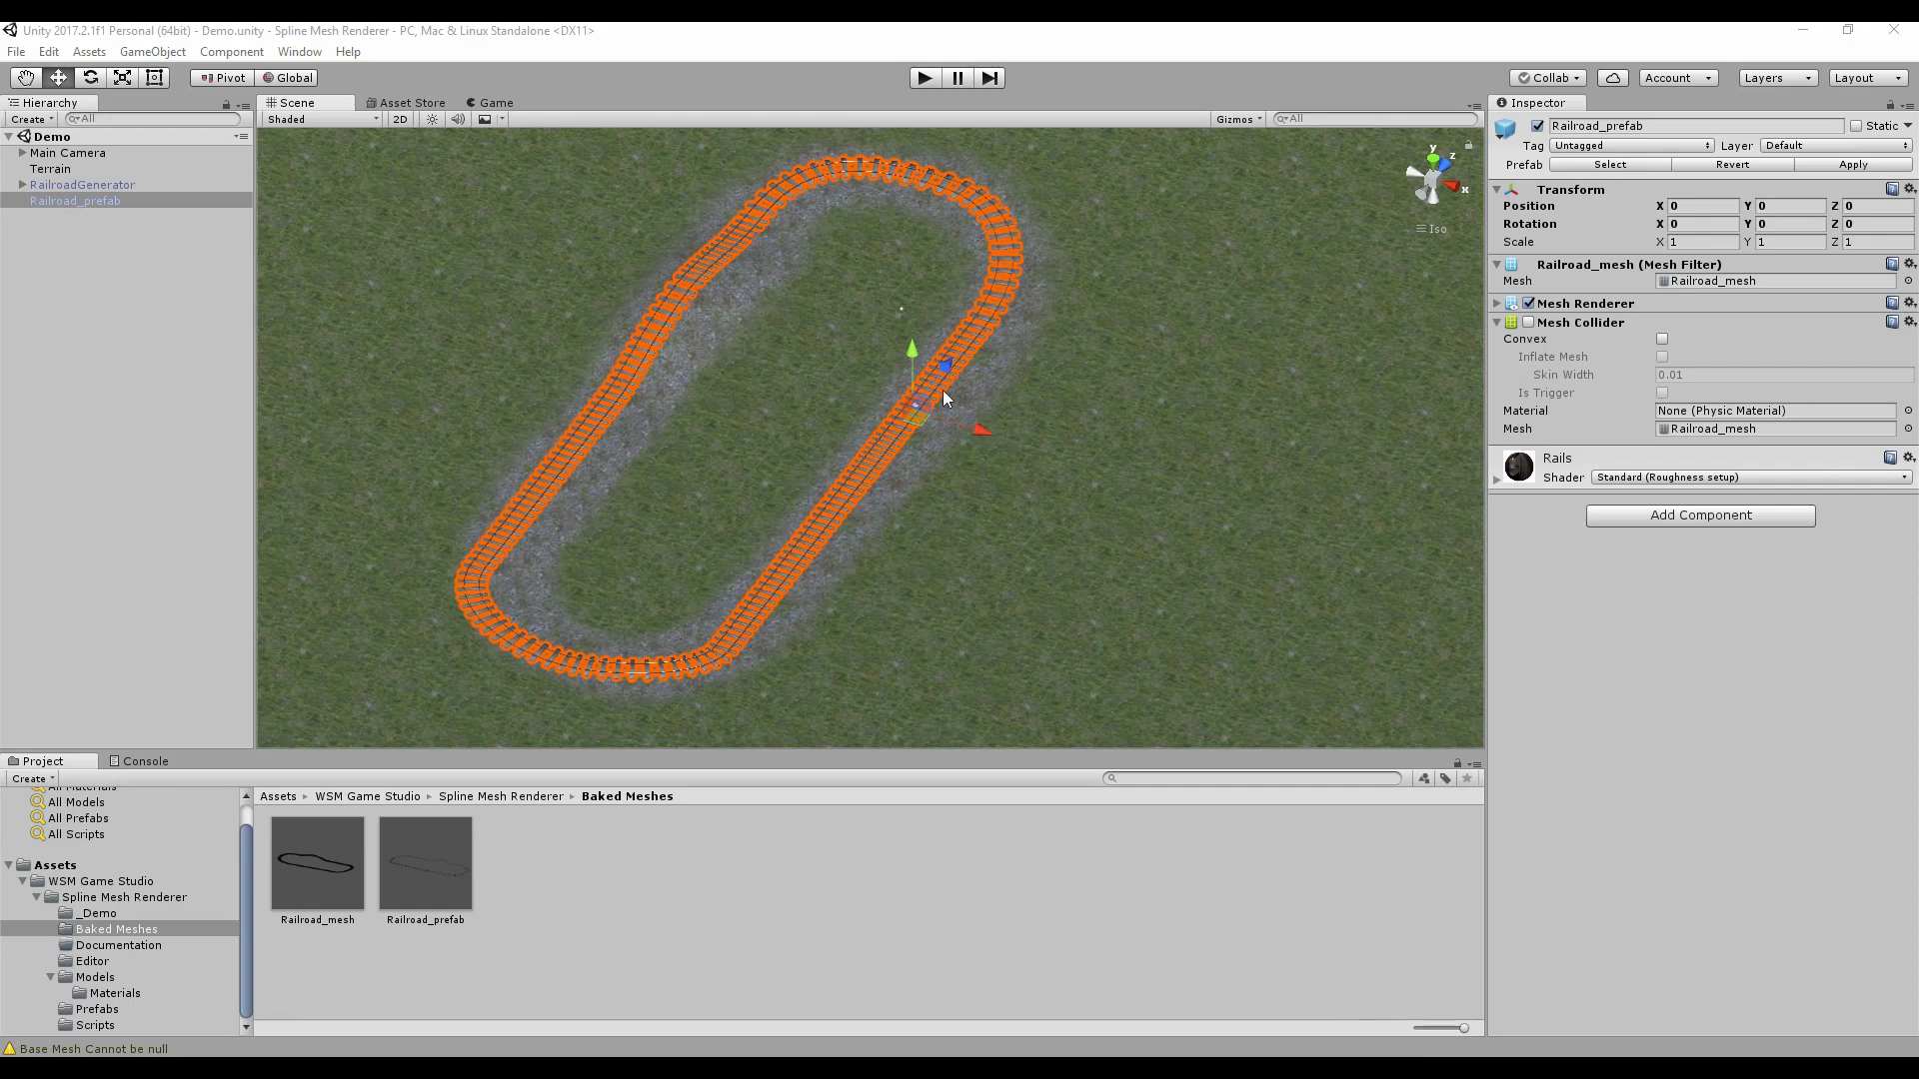
- Deactivate Railroad_prefab and reactivate RailroadGenerator in the scene
{"action": "left_click", "coordinate": [1537, 126]}
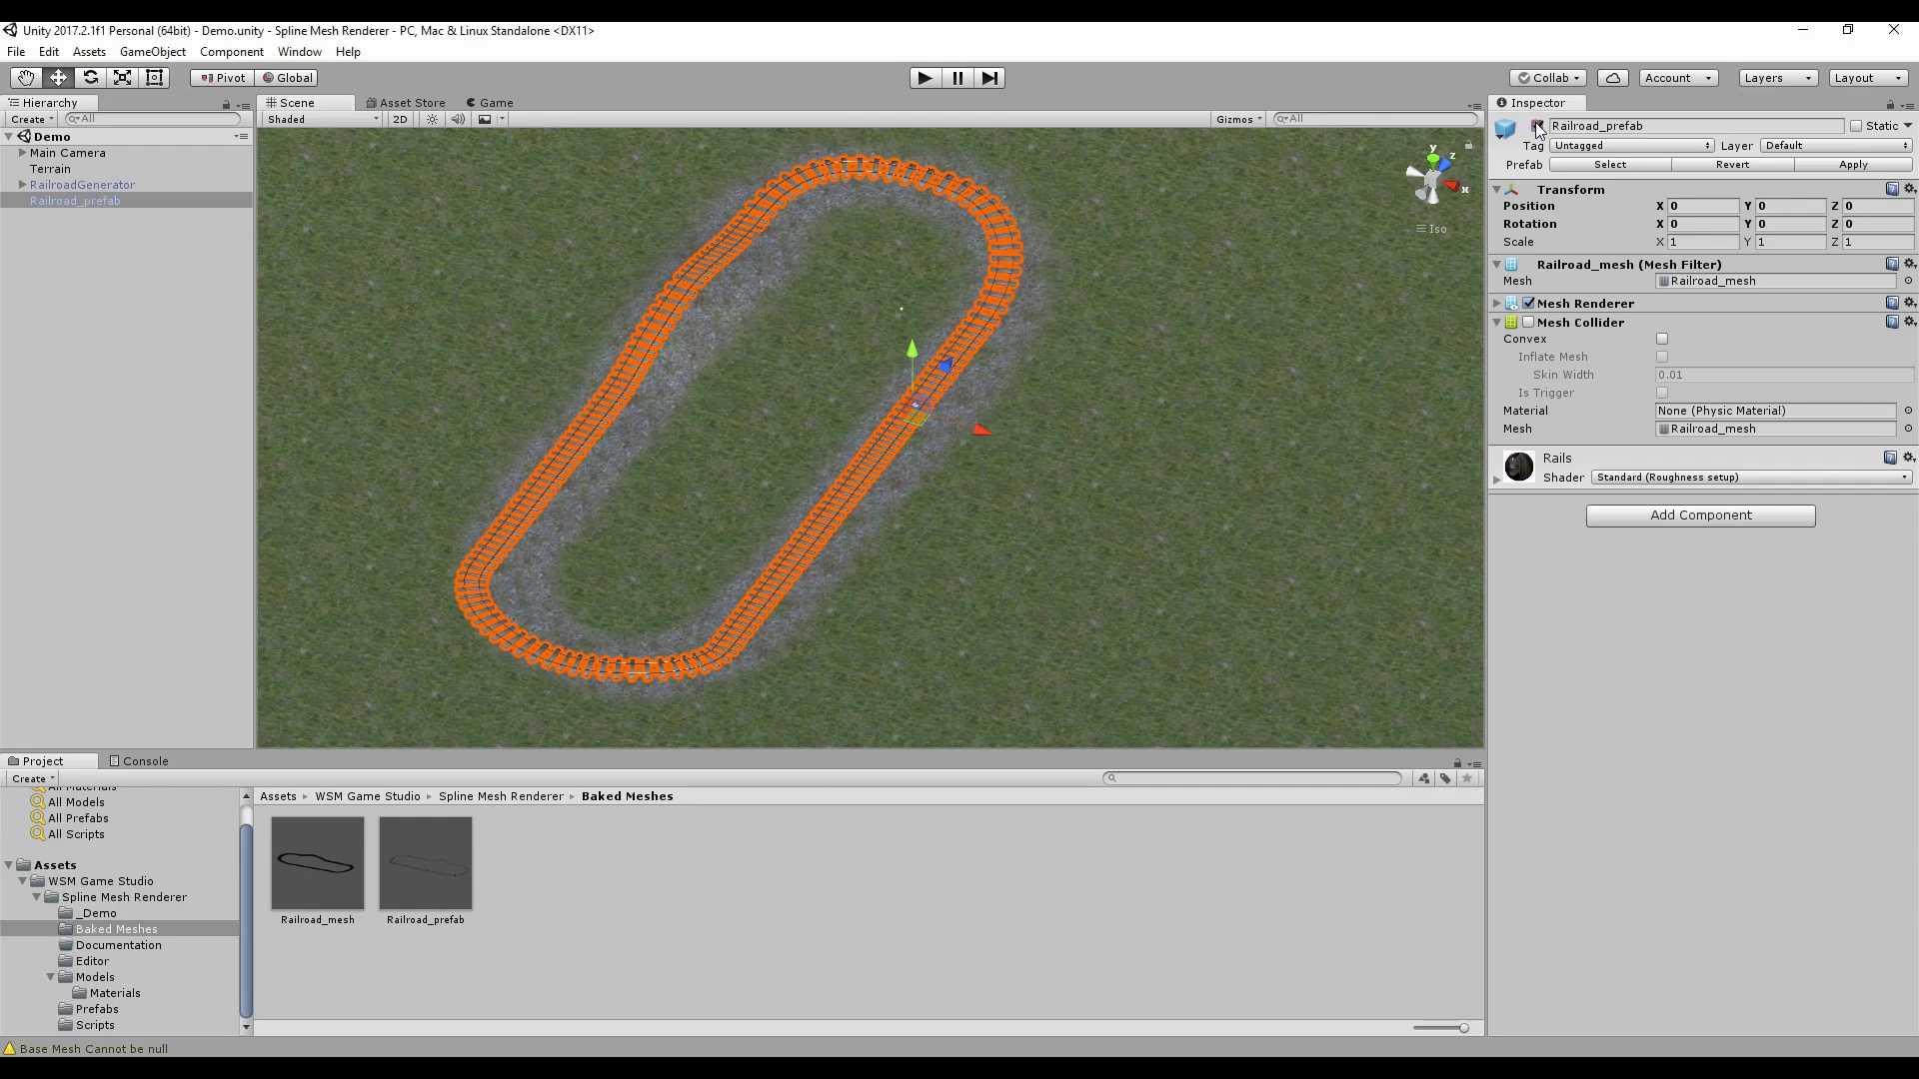
{"action": "left_click", "coordinate": [66, 184]}
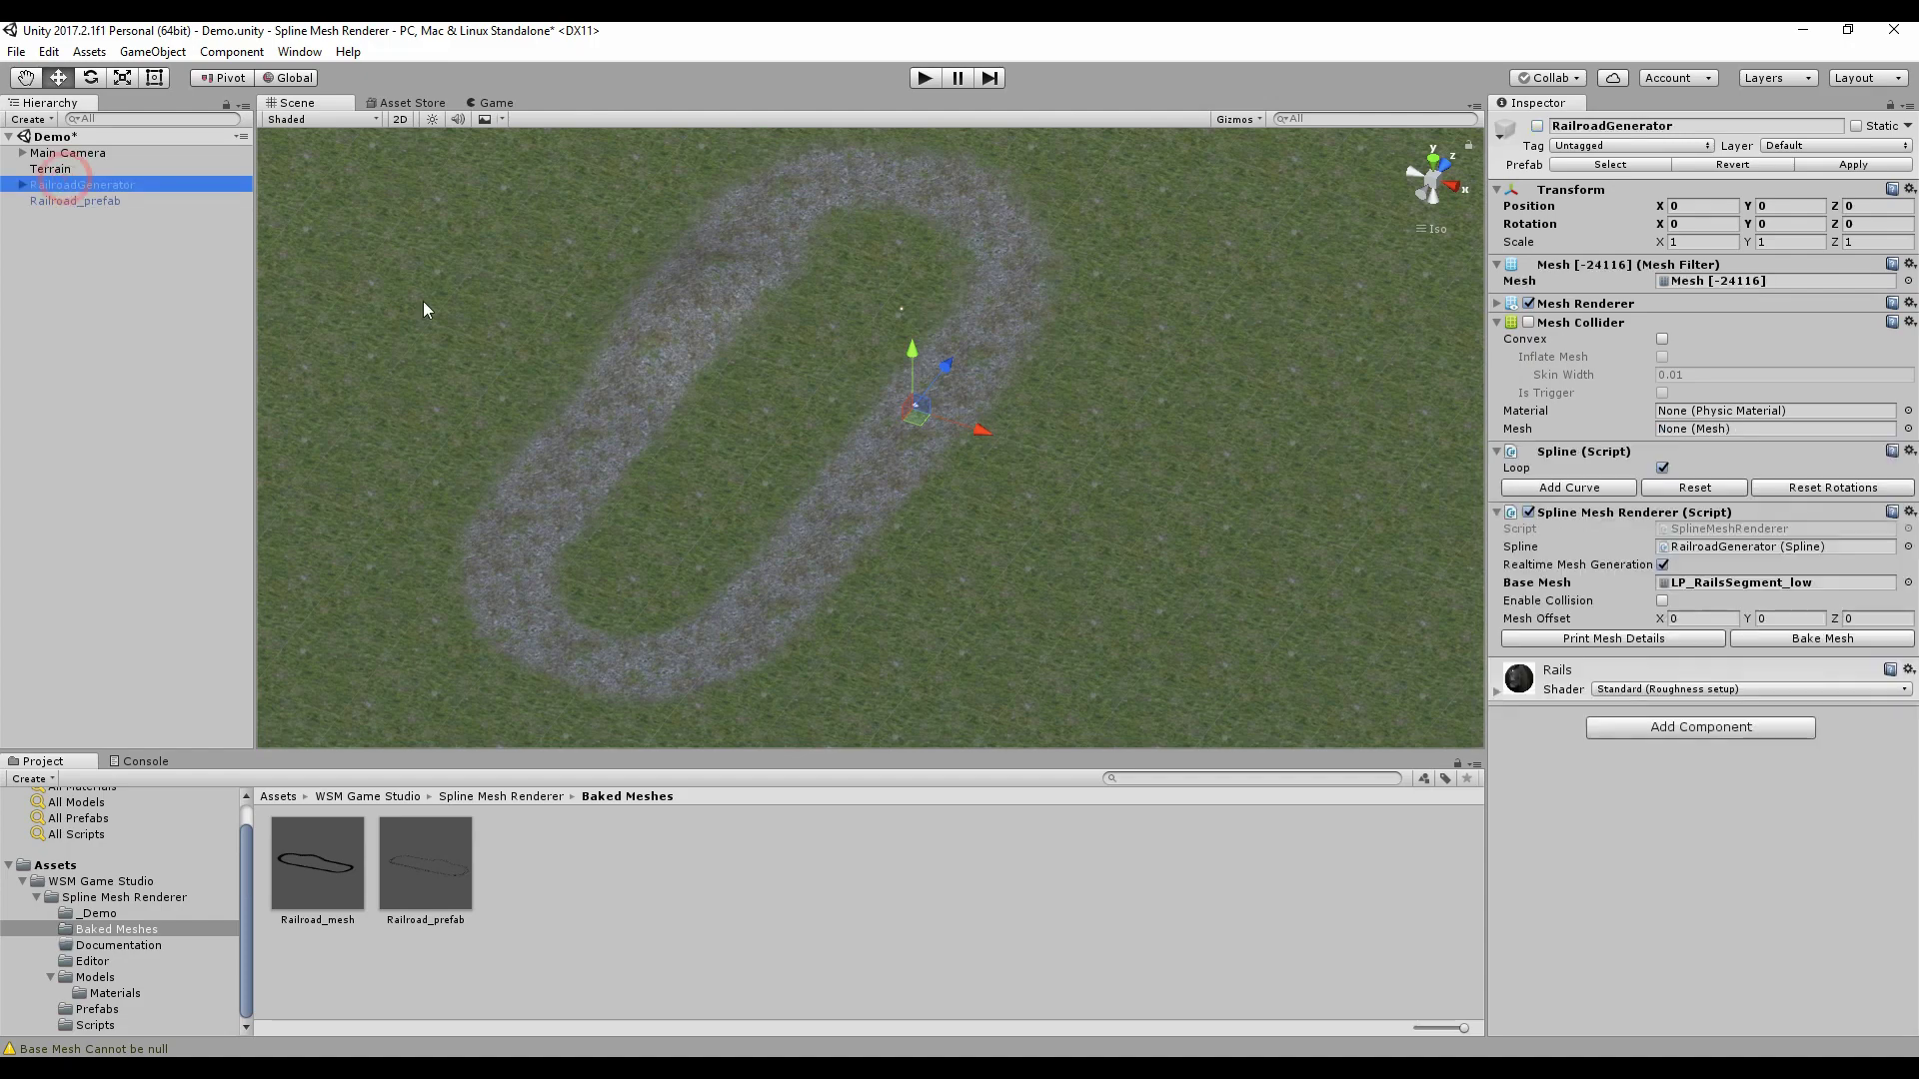
{"action": "left_click", "coordinate": [1537, 127]}
{"action": "scroll", "coordinate": [850, 581], "scroll_direction": "up", "scroll_amount": 2}
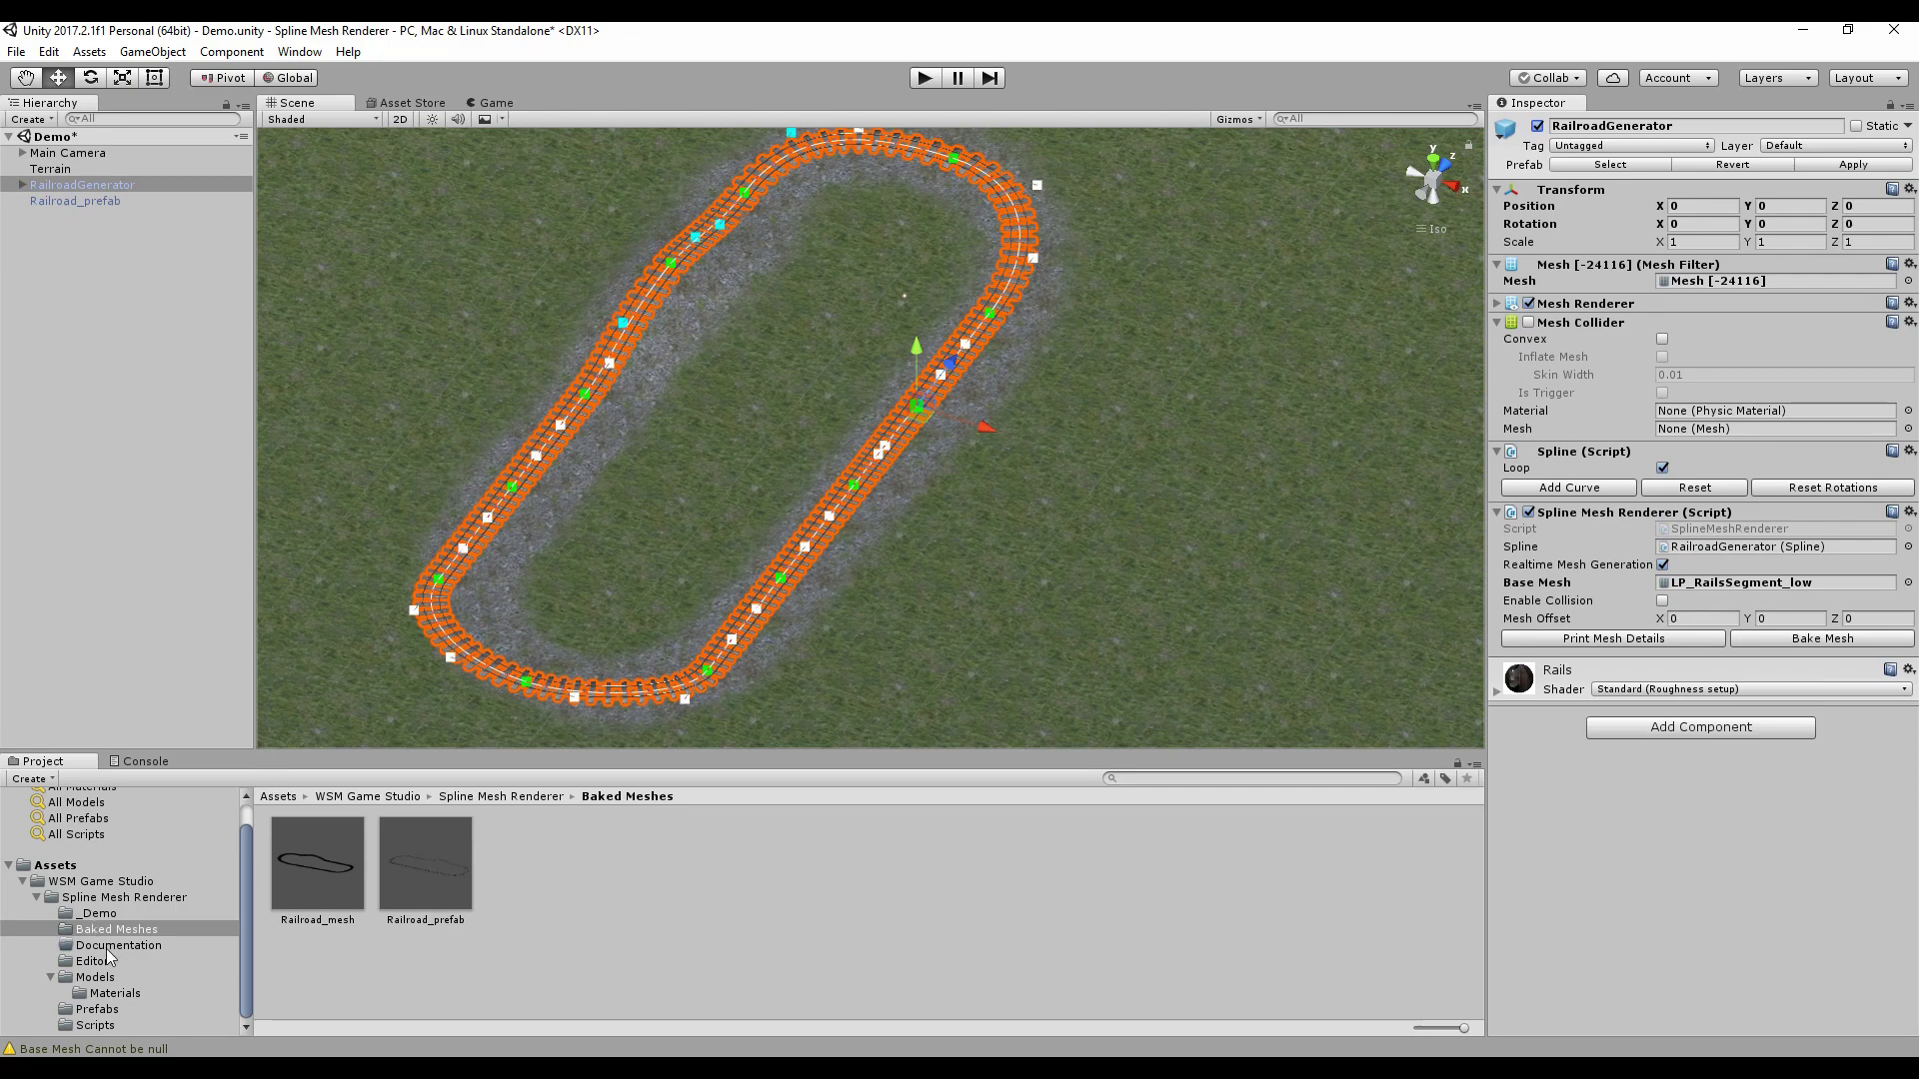
- Assign LP_RailsSegment_Collider from the Models folder as the generator's base mesh and enable collision
{"action": "left_click", "coordinate": [95, 977]}
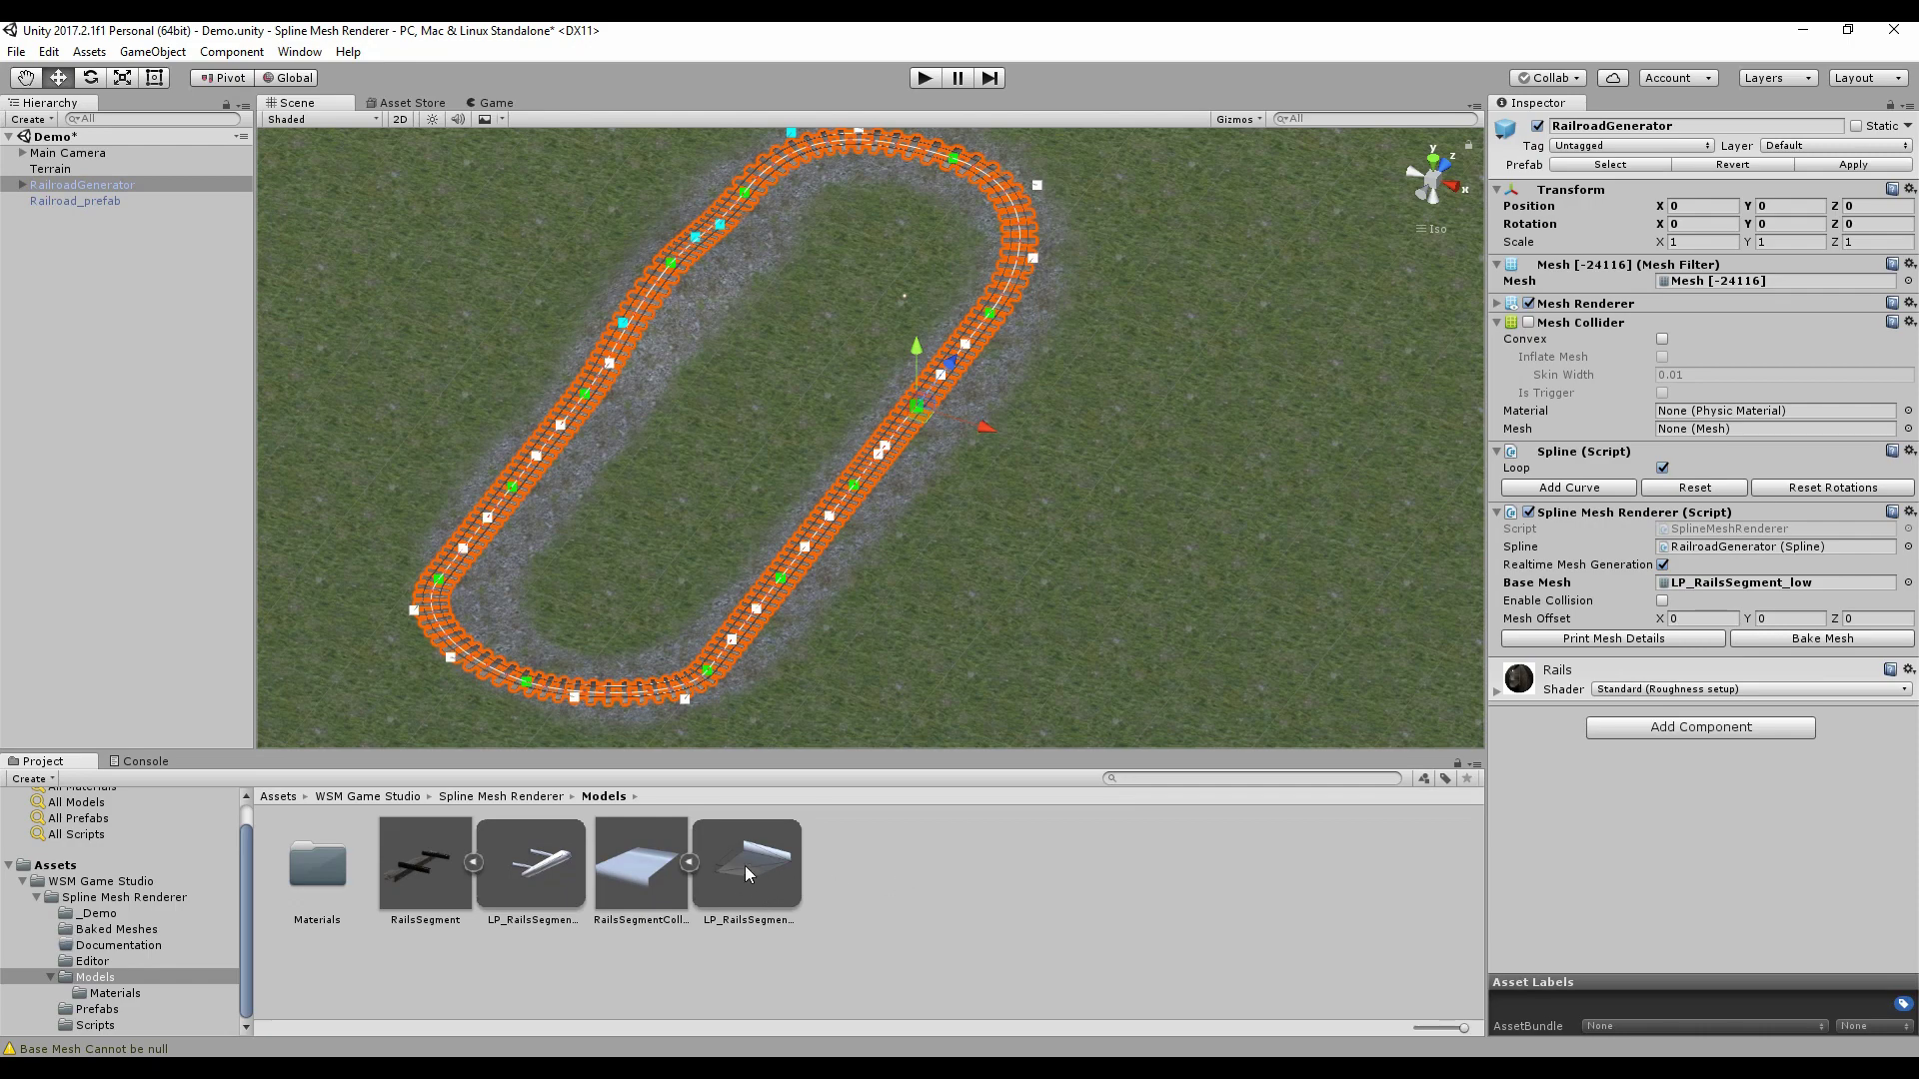
{"action": "left_click_drag", "start_coordinate": [746, 866], "coordinate": [1720, 585]}
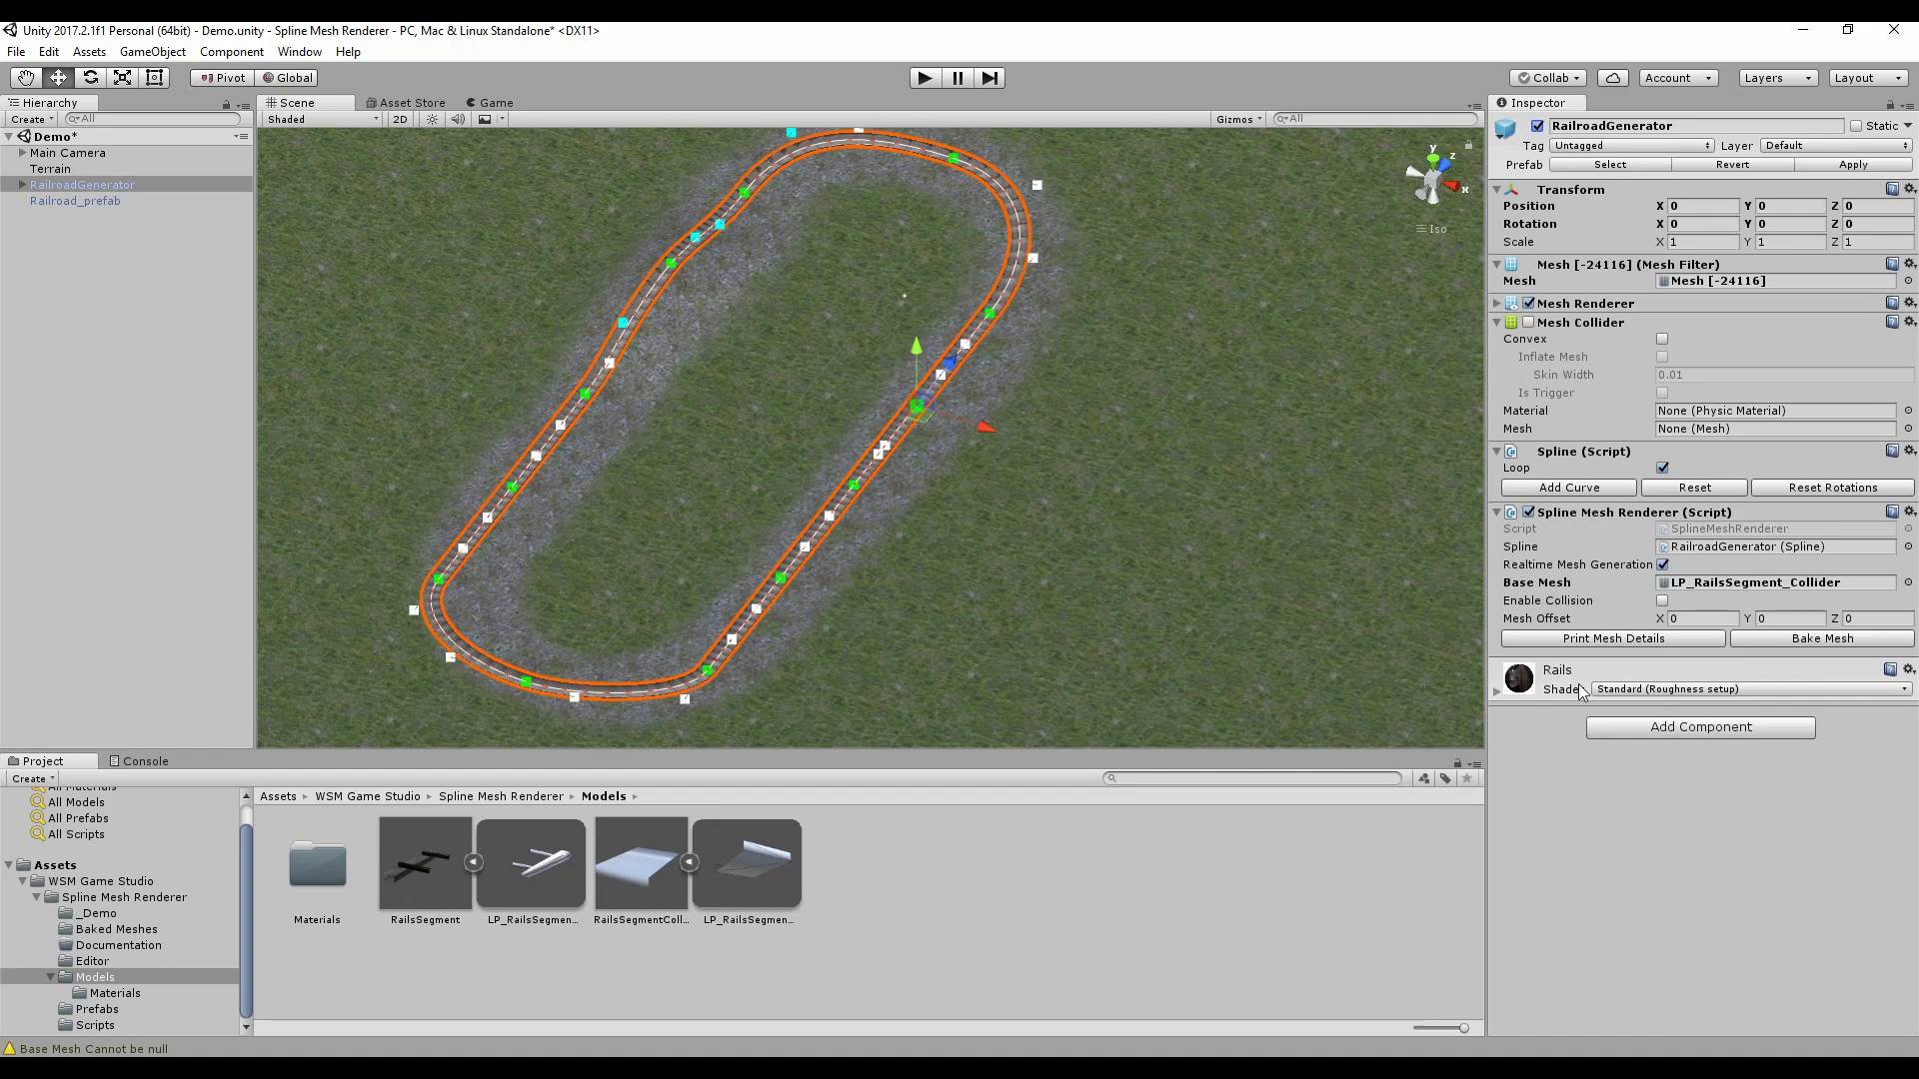
{"action": "left_click", "coordinate": [1662, 600]}
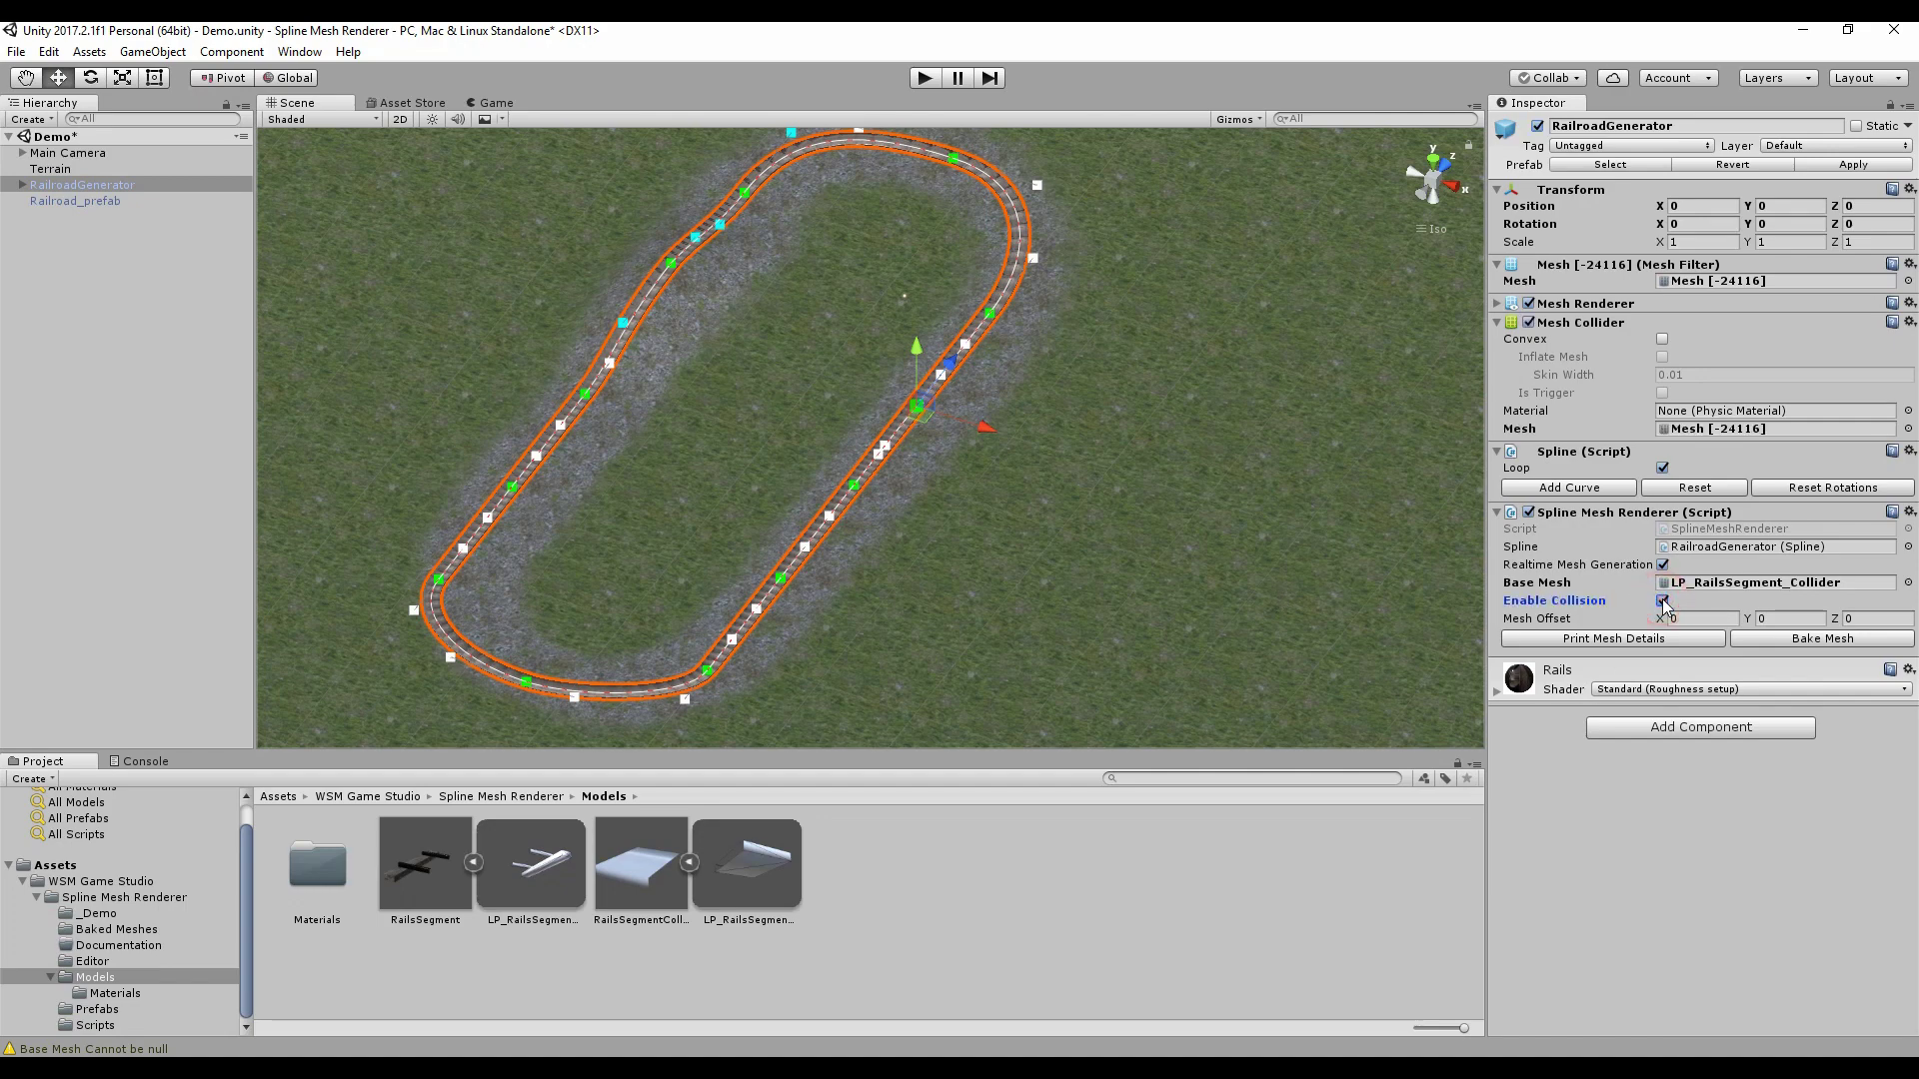
- Bake the collider version of the track under the name Railroad_Collider
{"action": "left_click", "coordinate": [1844, 640]}
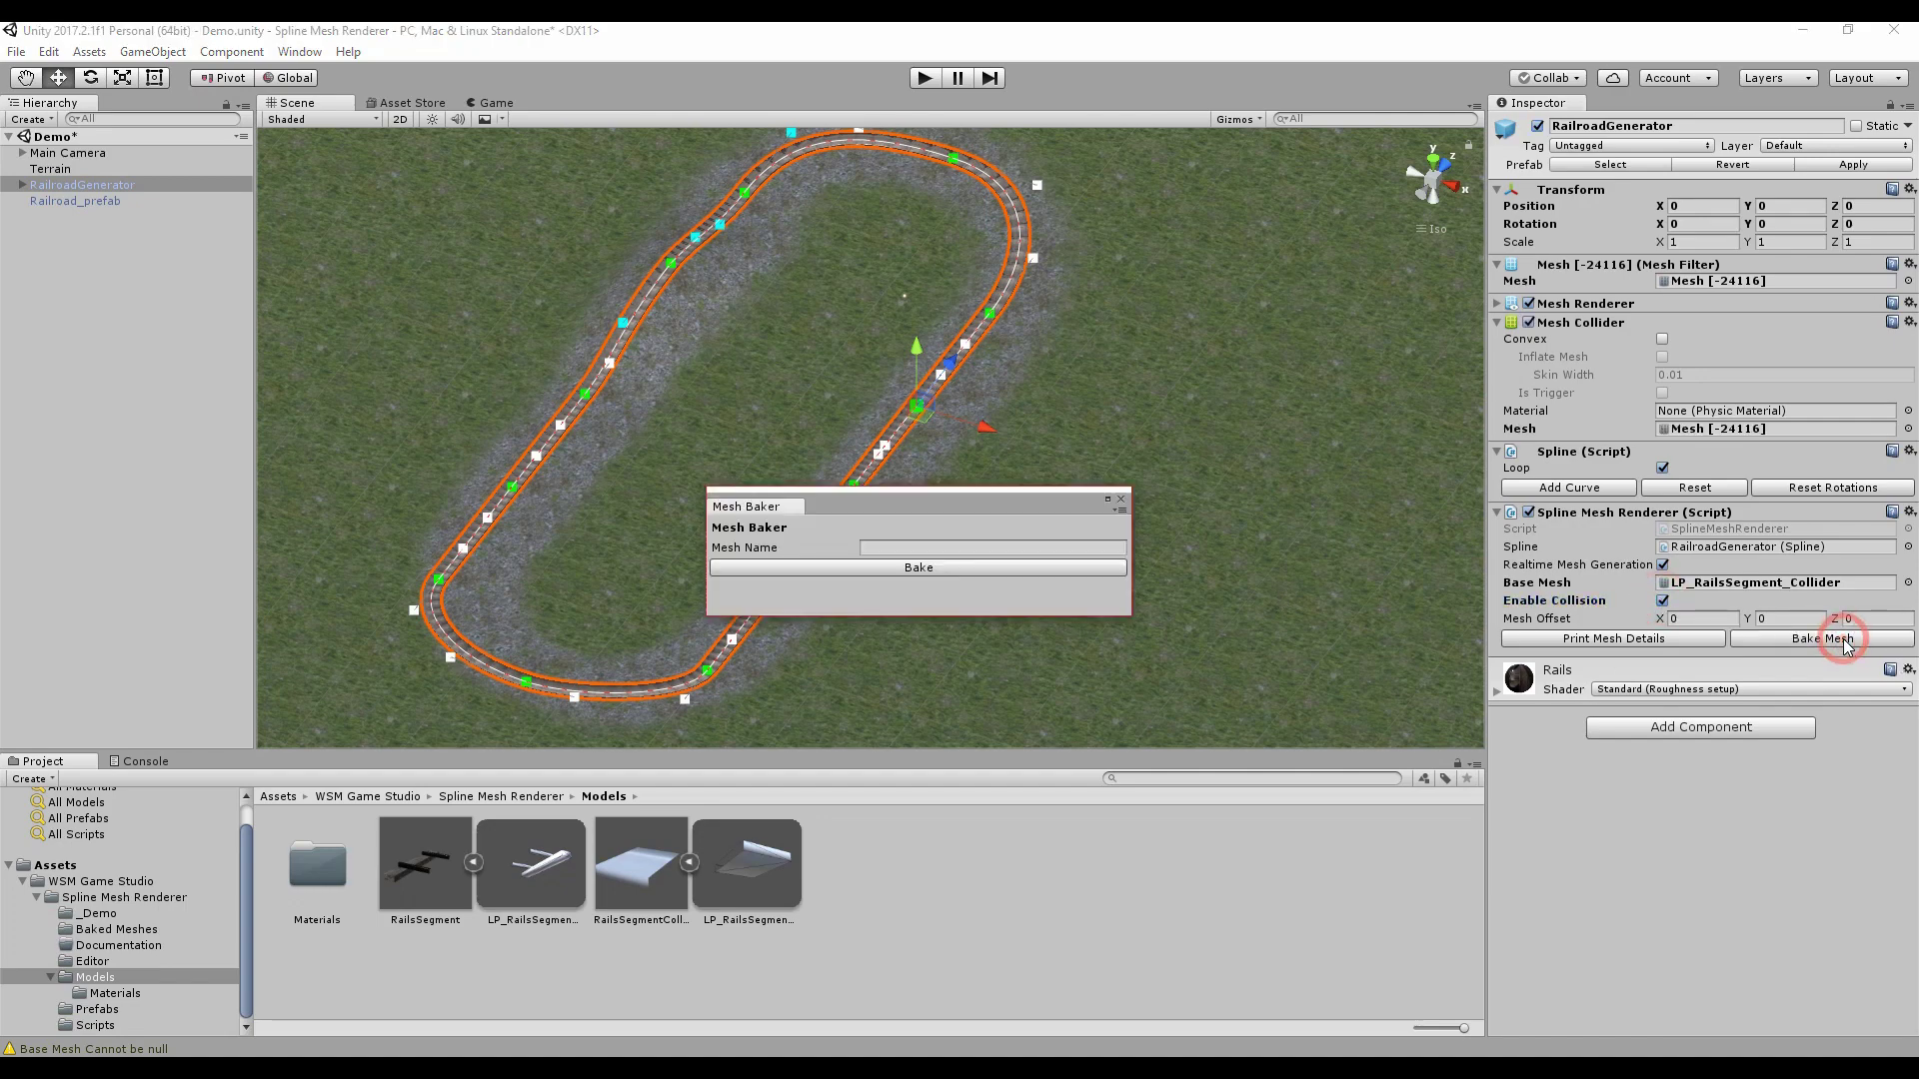
{"action": "left_click", "coordinate": [919, 545]}
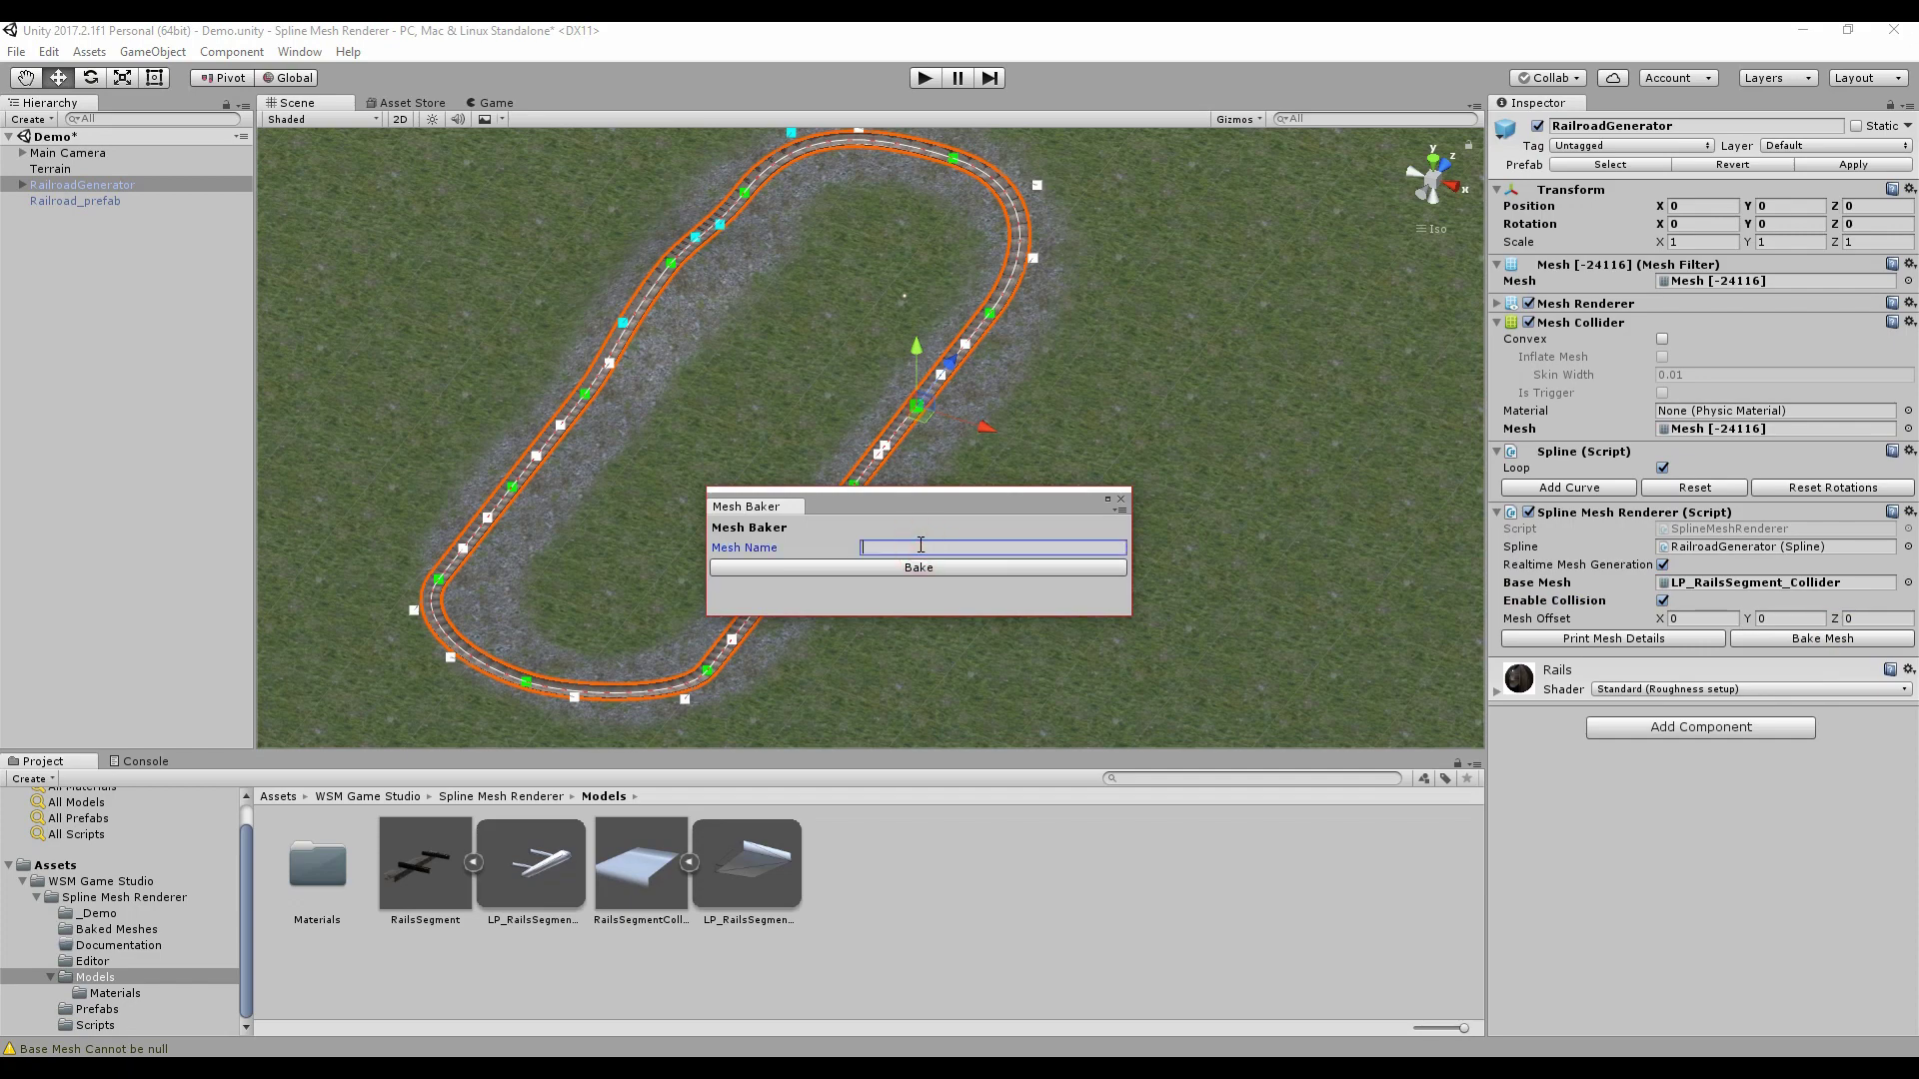
{"action": "type", "text": "Railroad_Collider"}
{"action": "left_click", "coordinate": [967, 564]}
- Inspect the baked Railroad_Collider_mesh in the Baked Meshes folder from another angle in its preview
{"action": "left_click", "coordinate": [112, 929]}
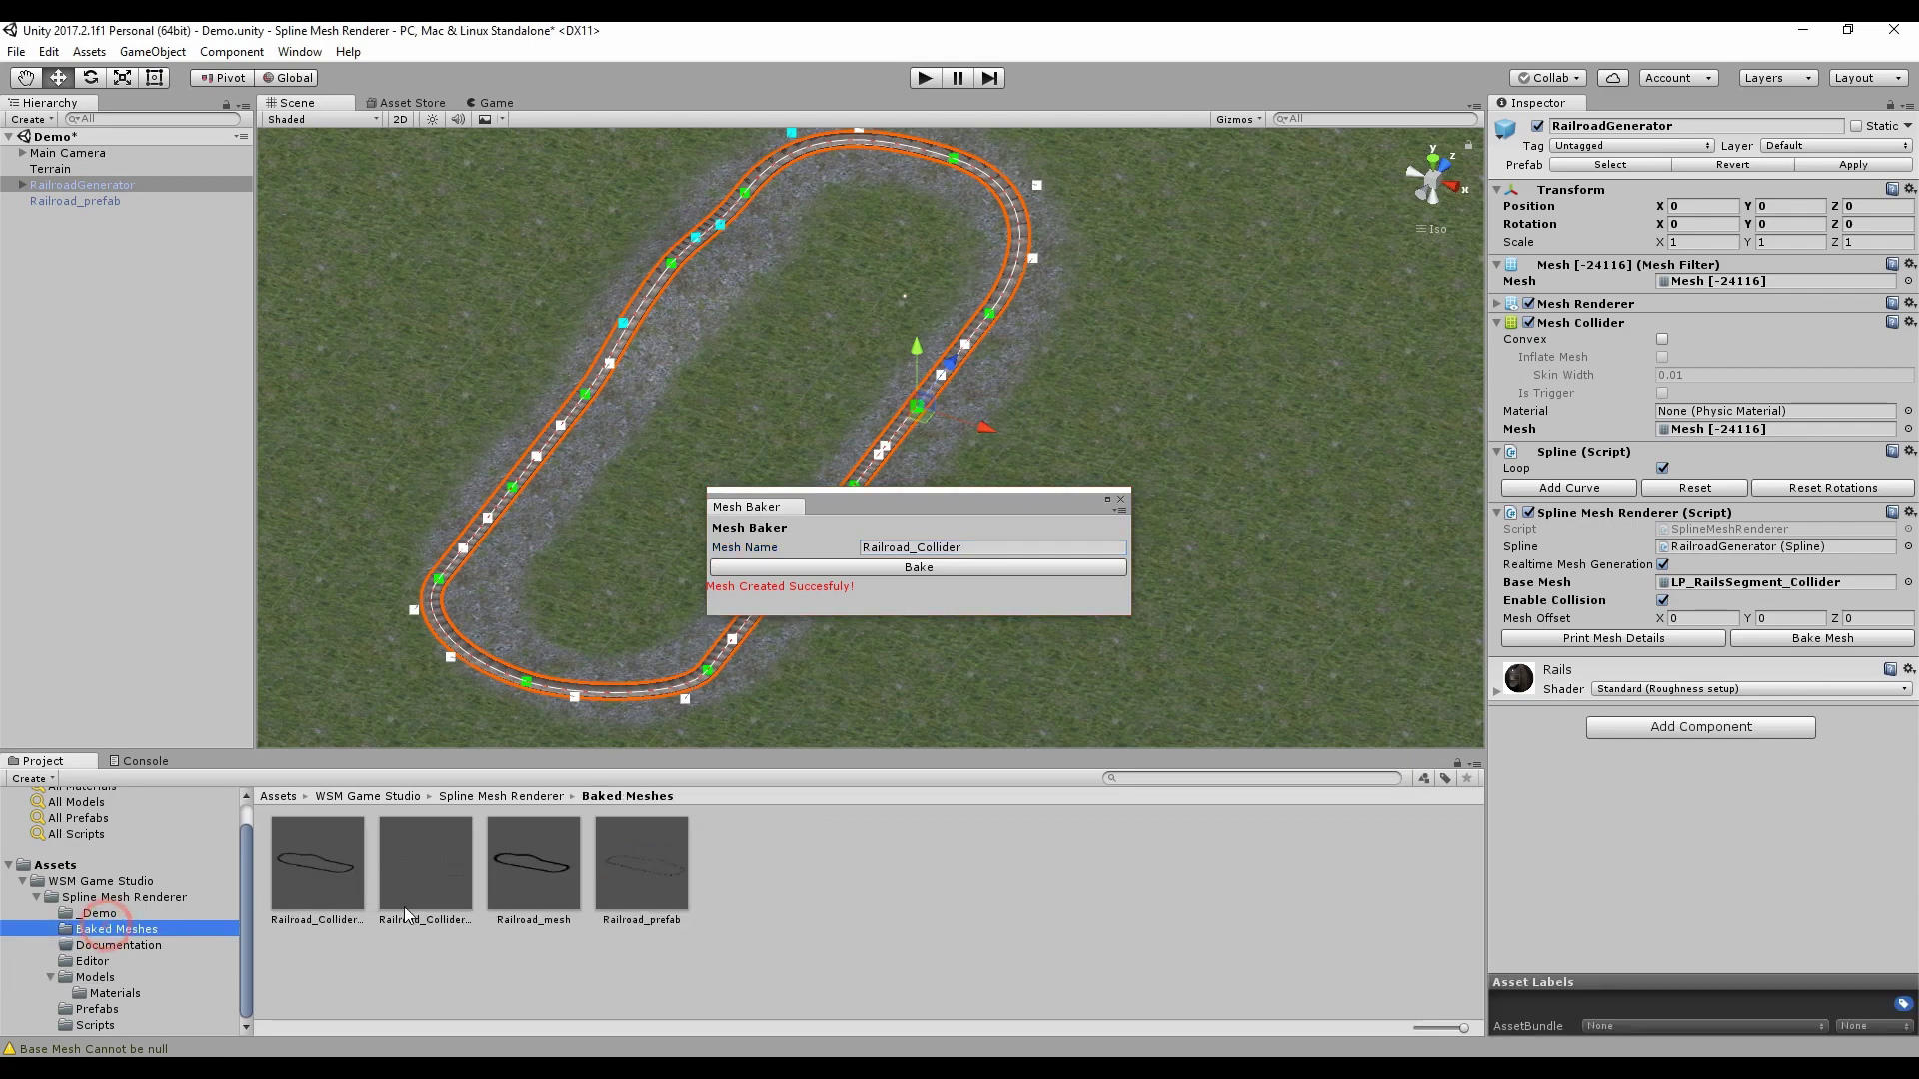
{"action": "left_click", "coordinate": [316, 867]}
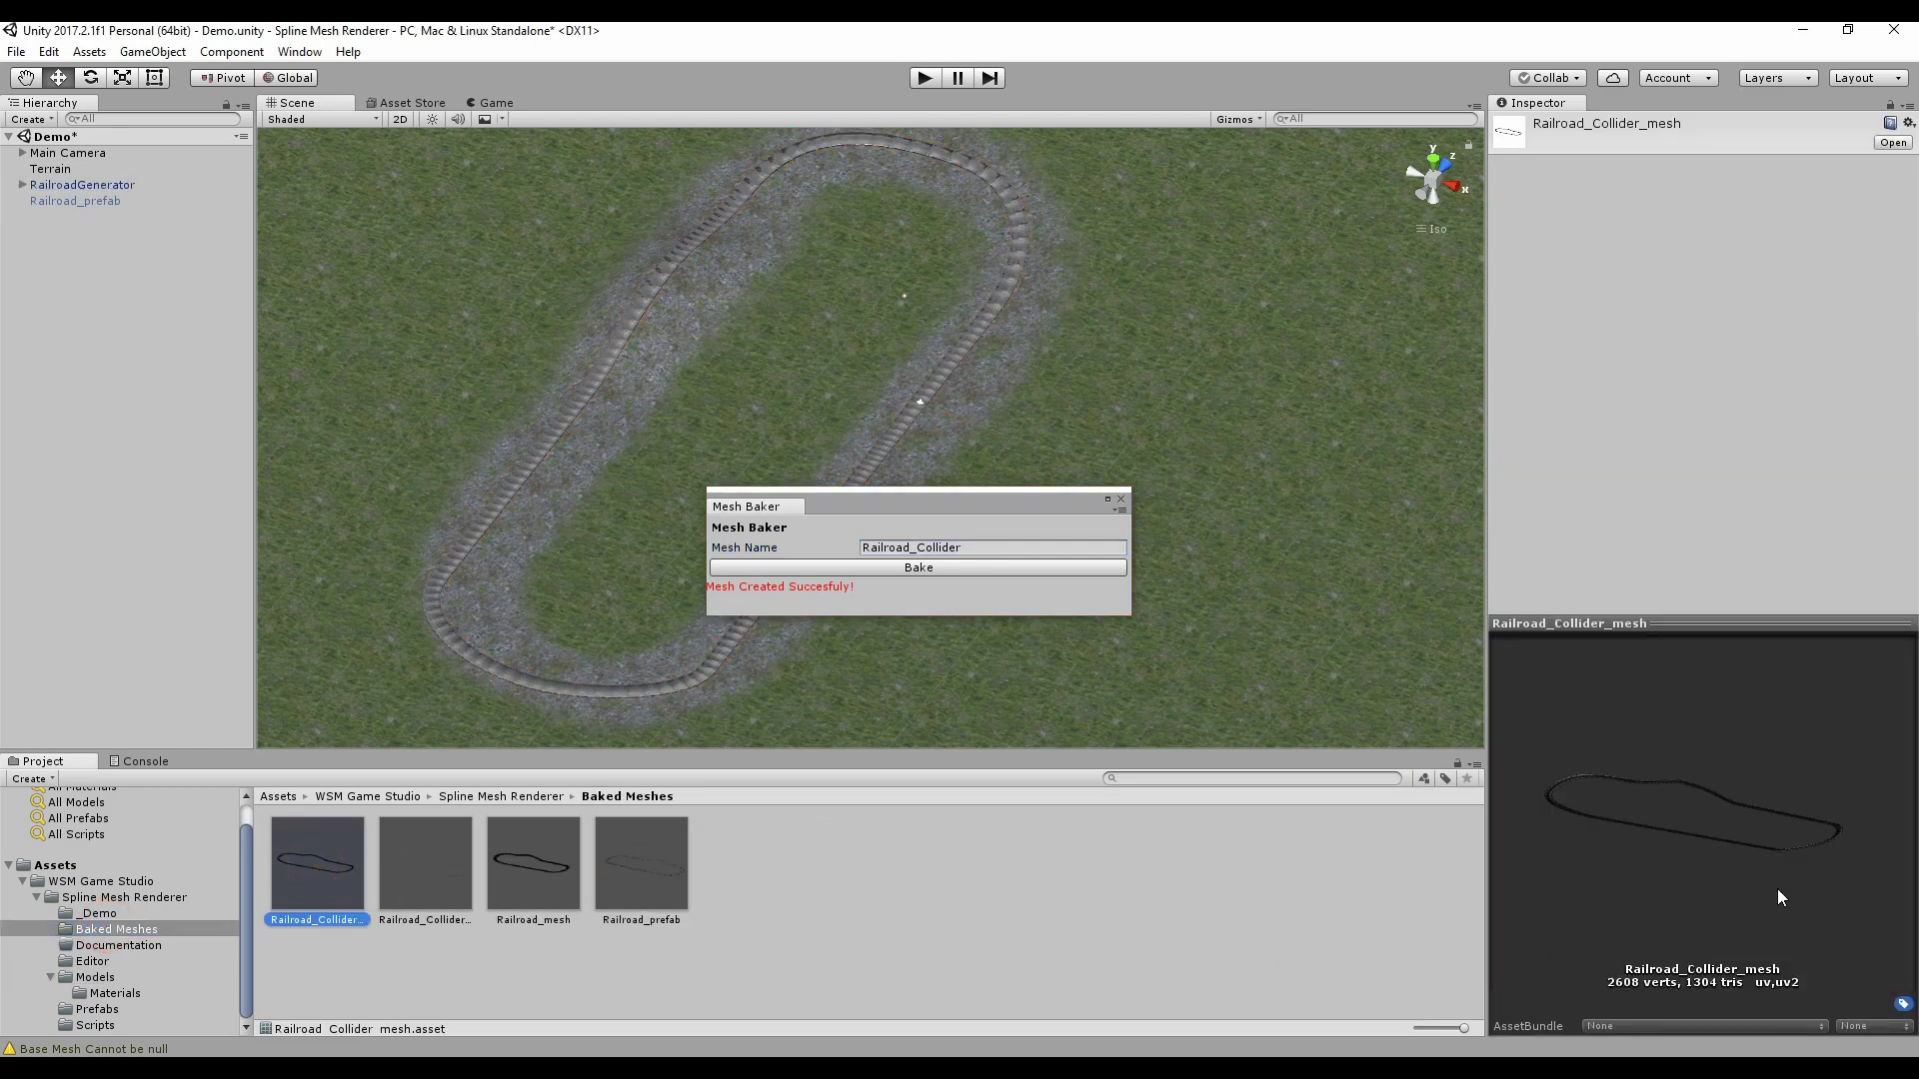
{"action": "left_click_drag", "start_coordinate": [1895, 862], "coordinate": [1705, 932]}
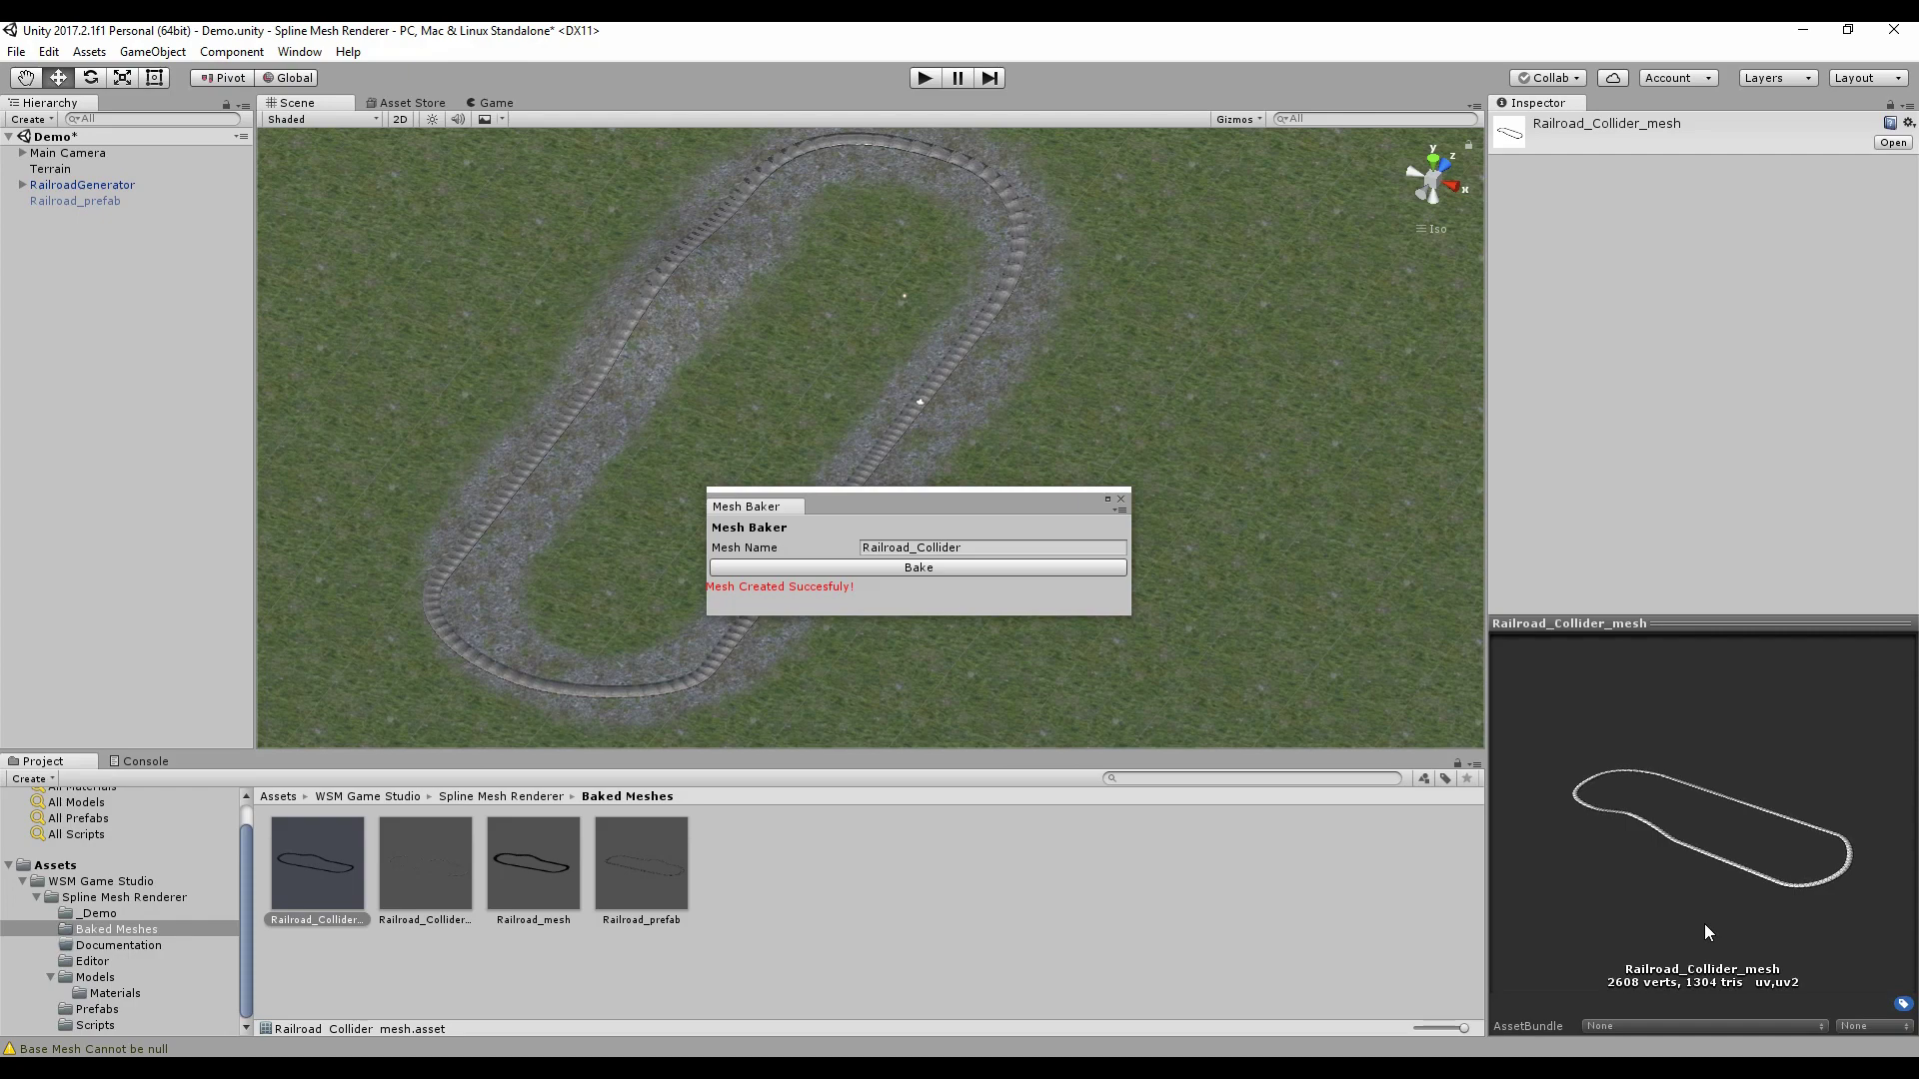
- Deactivate RailroadGenerator again and reactivate Railroad_prefab in the scene
{"action": "left_click", "coordinate": [94, 185]}
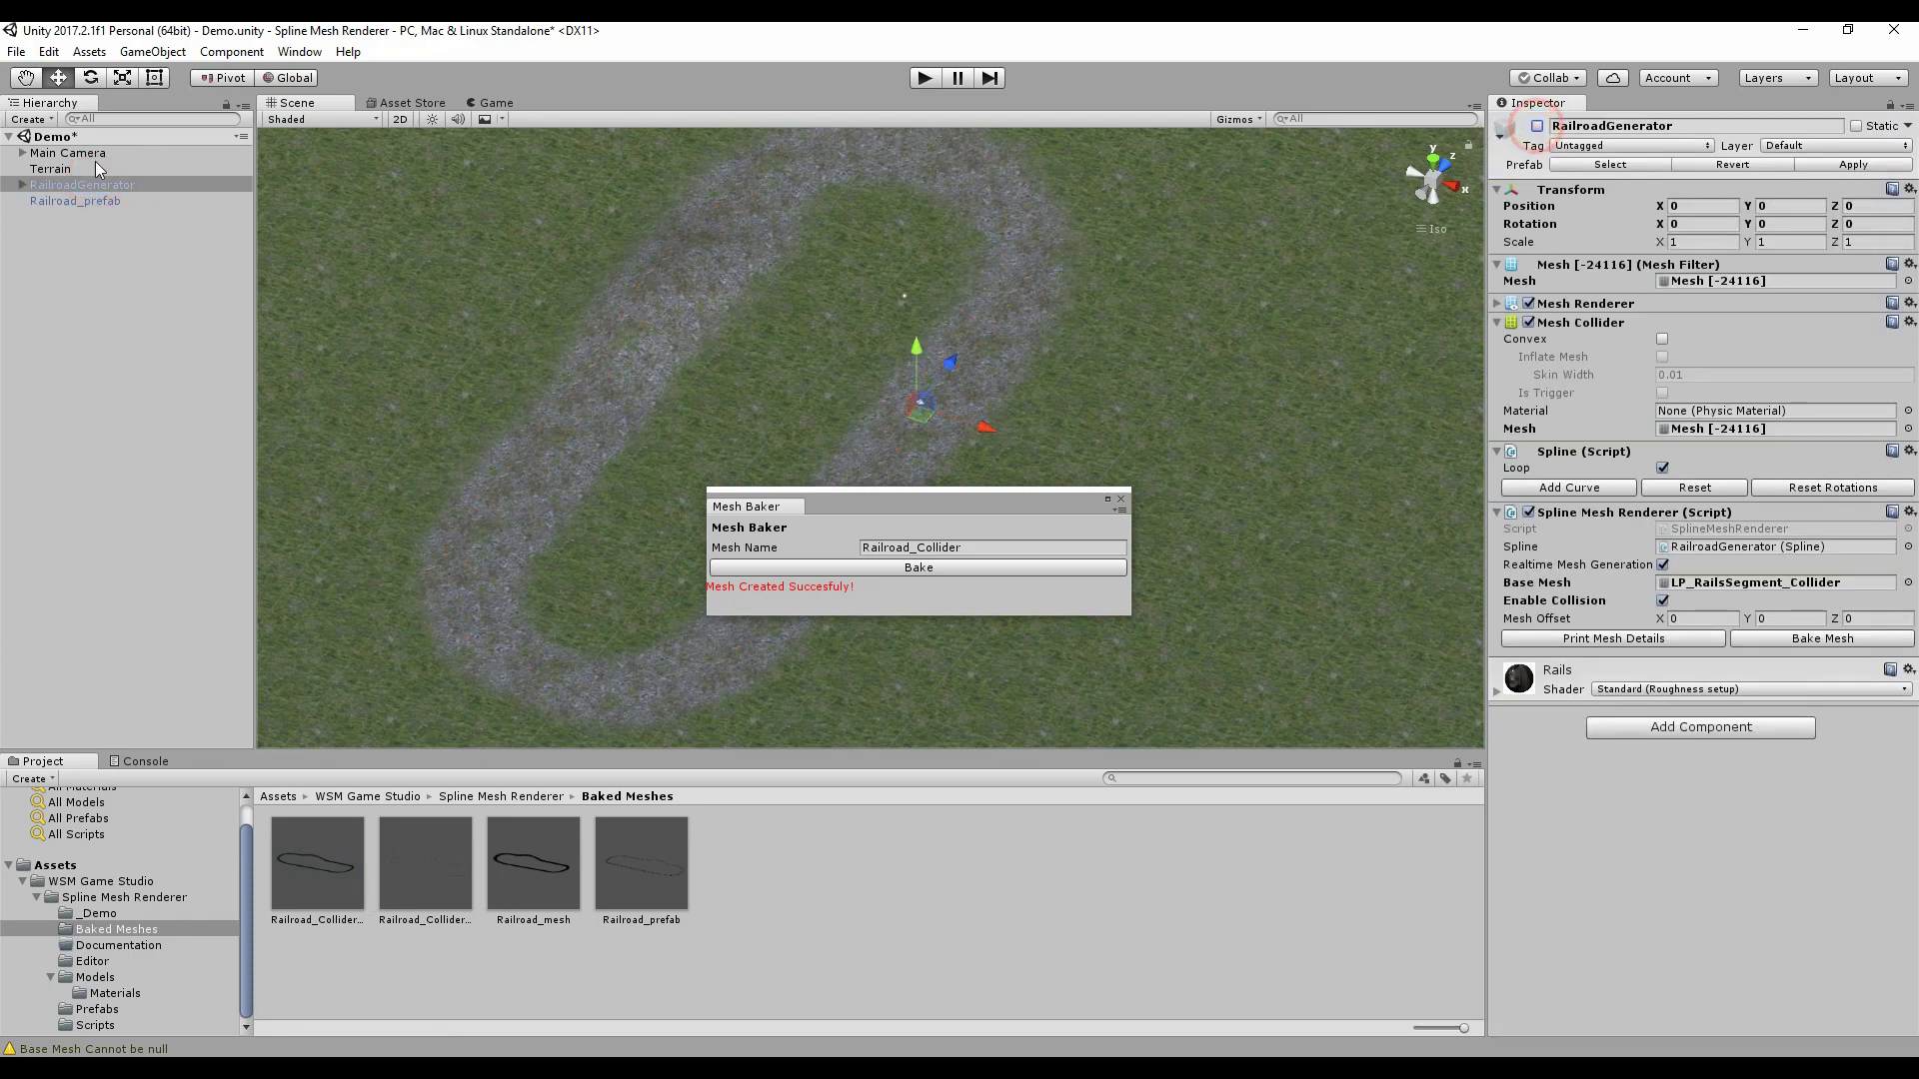
{"action": "left_click", "coordinate": [76, 202]}
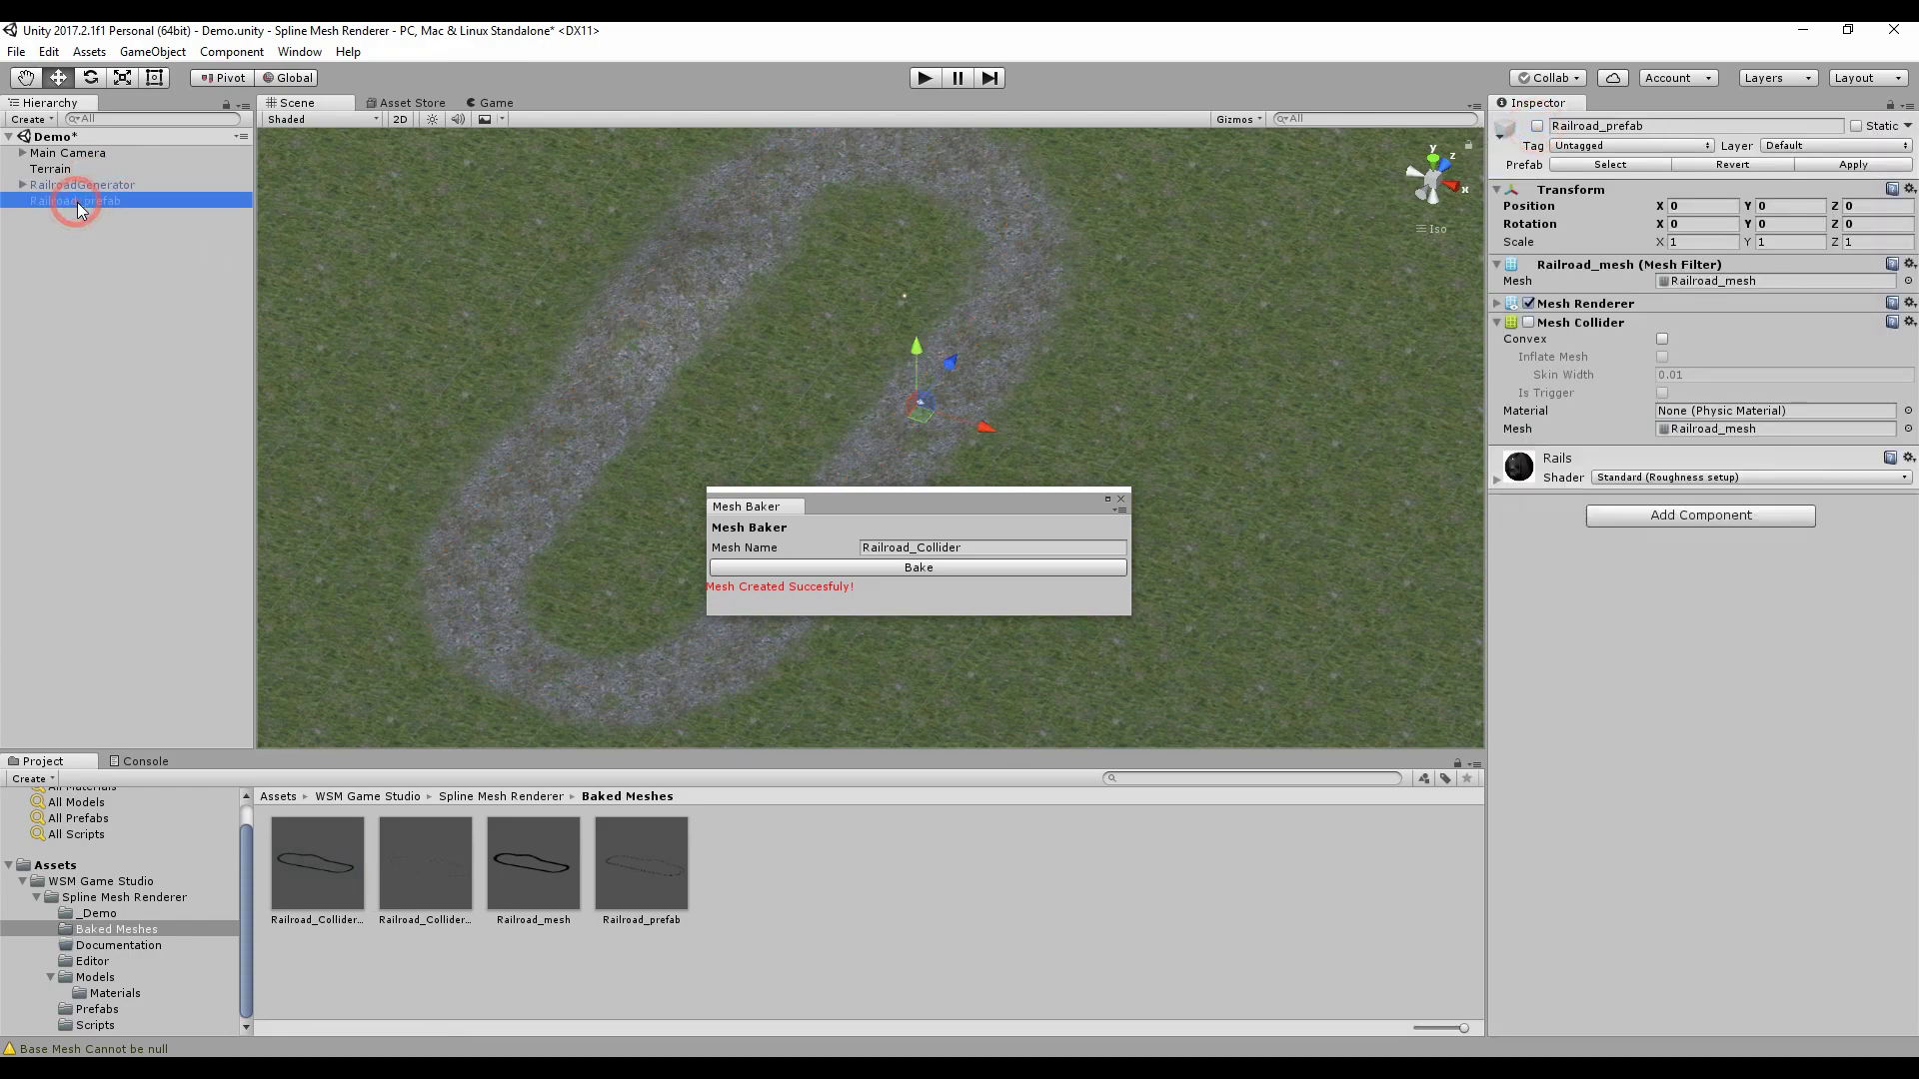
{"action": "left_click", "coordinate": [1537, 126]}
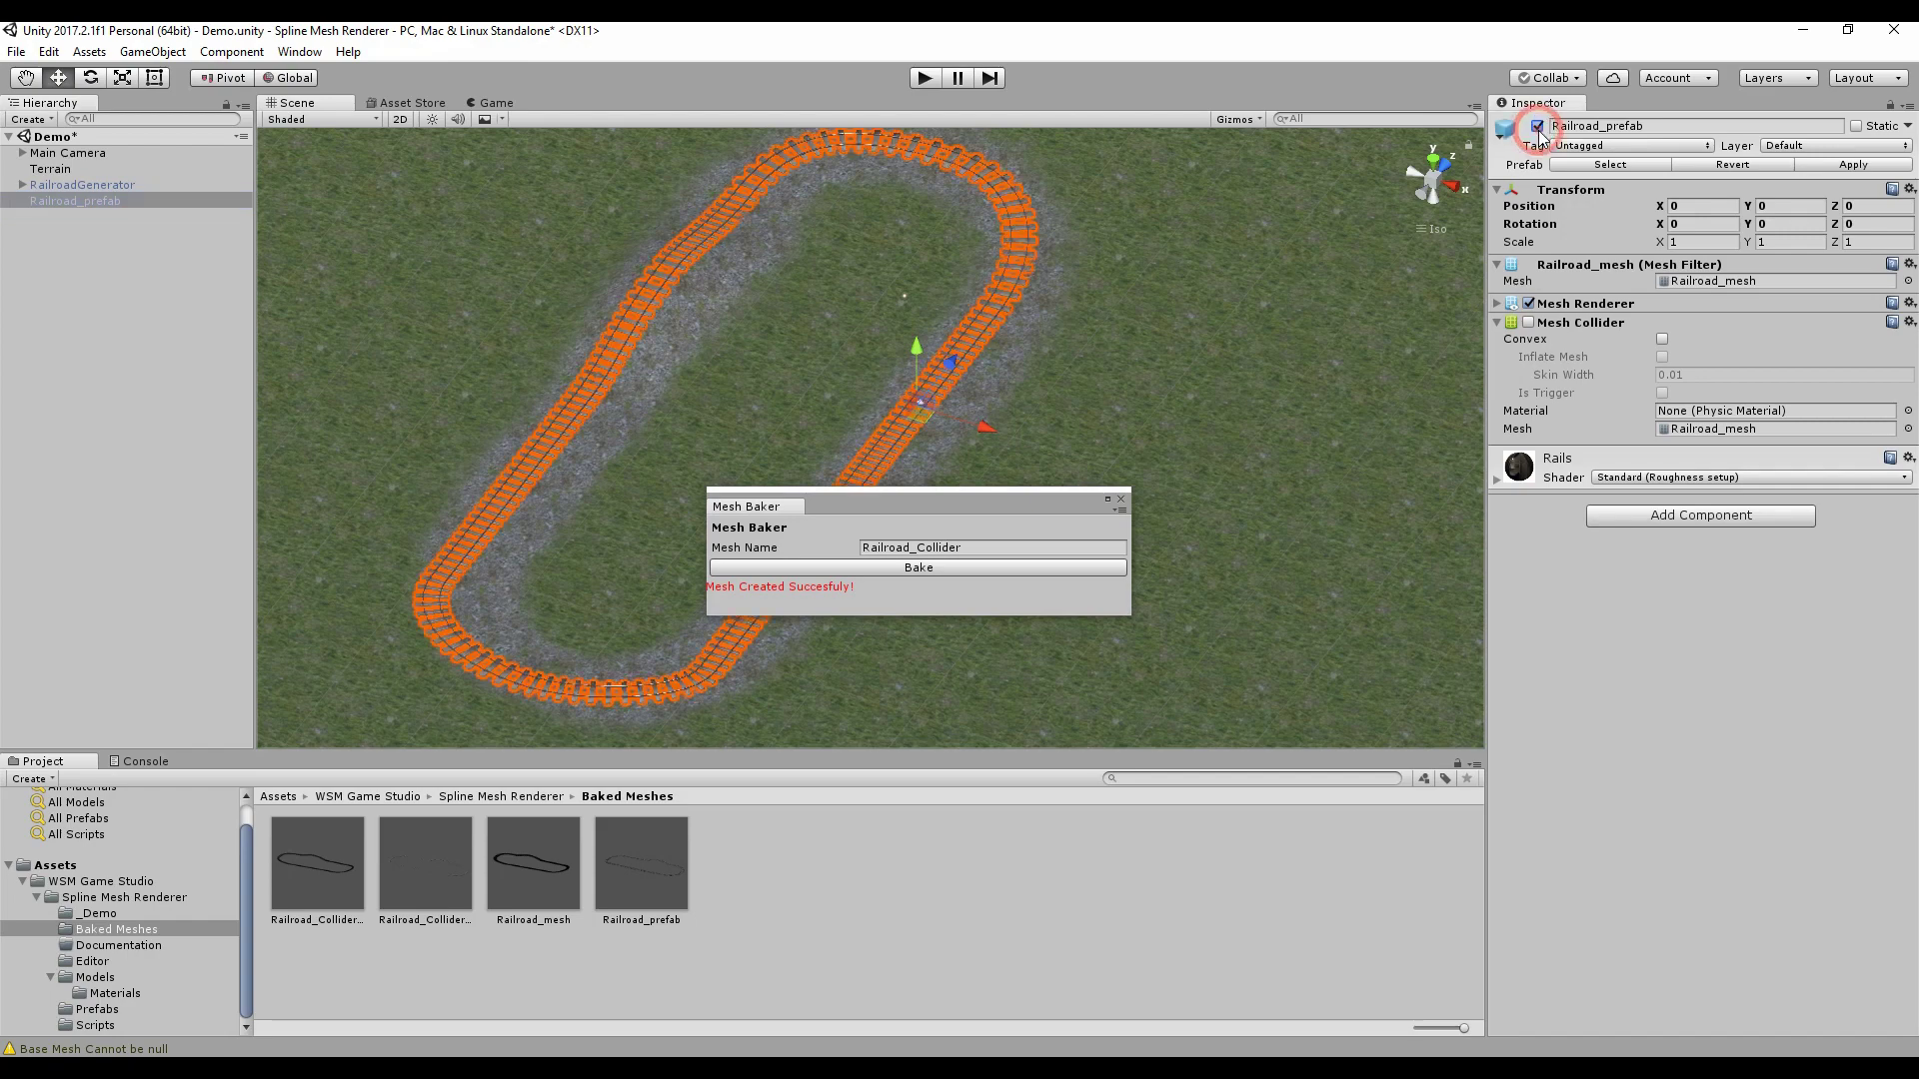
- Enable Railroad_prefab's Mesh Collider, assign Railroad_Collider_mesh as its mesh, and close the Mesh Baker
{"action": "left_click", "coordinate": [1528, 323]}
{"action": "left_click_drag", "start_coordinate": [313, 870], "coordinate": [1686, 431]}
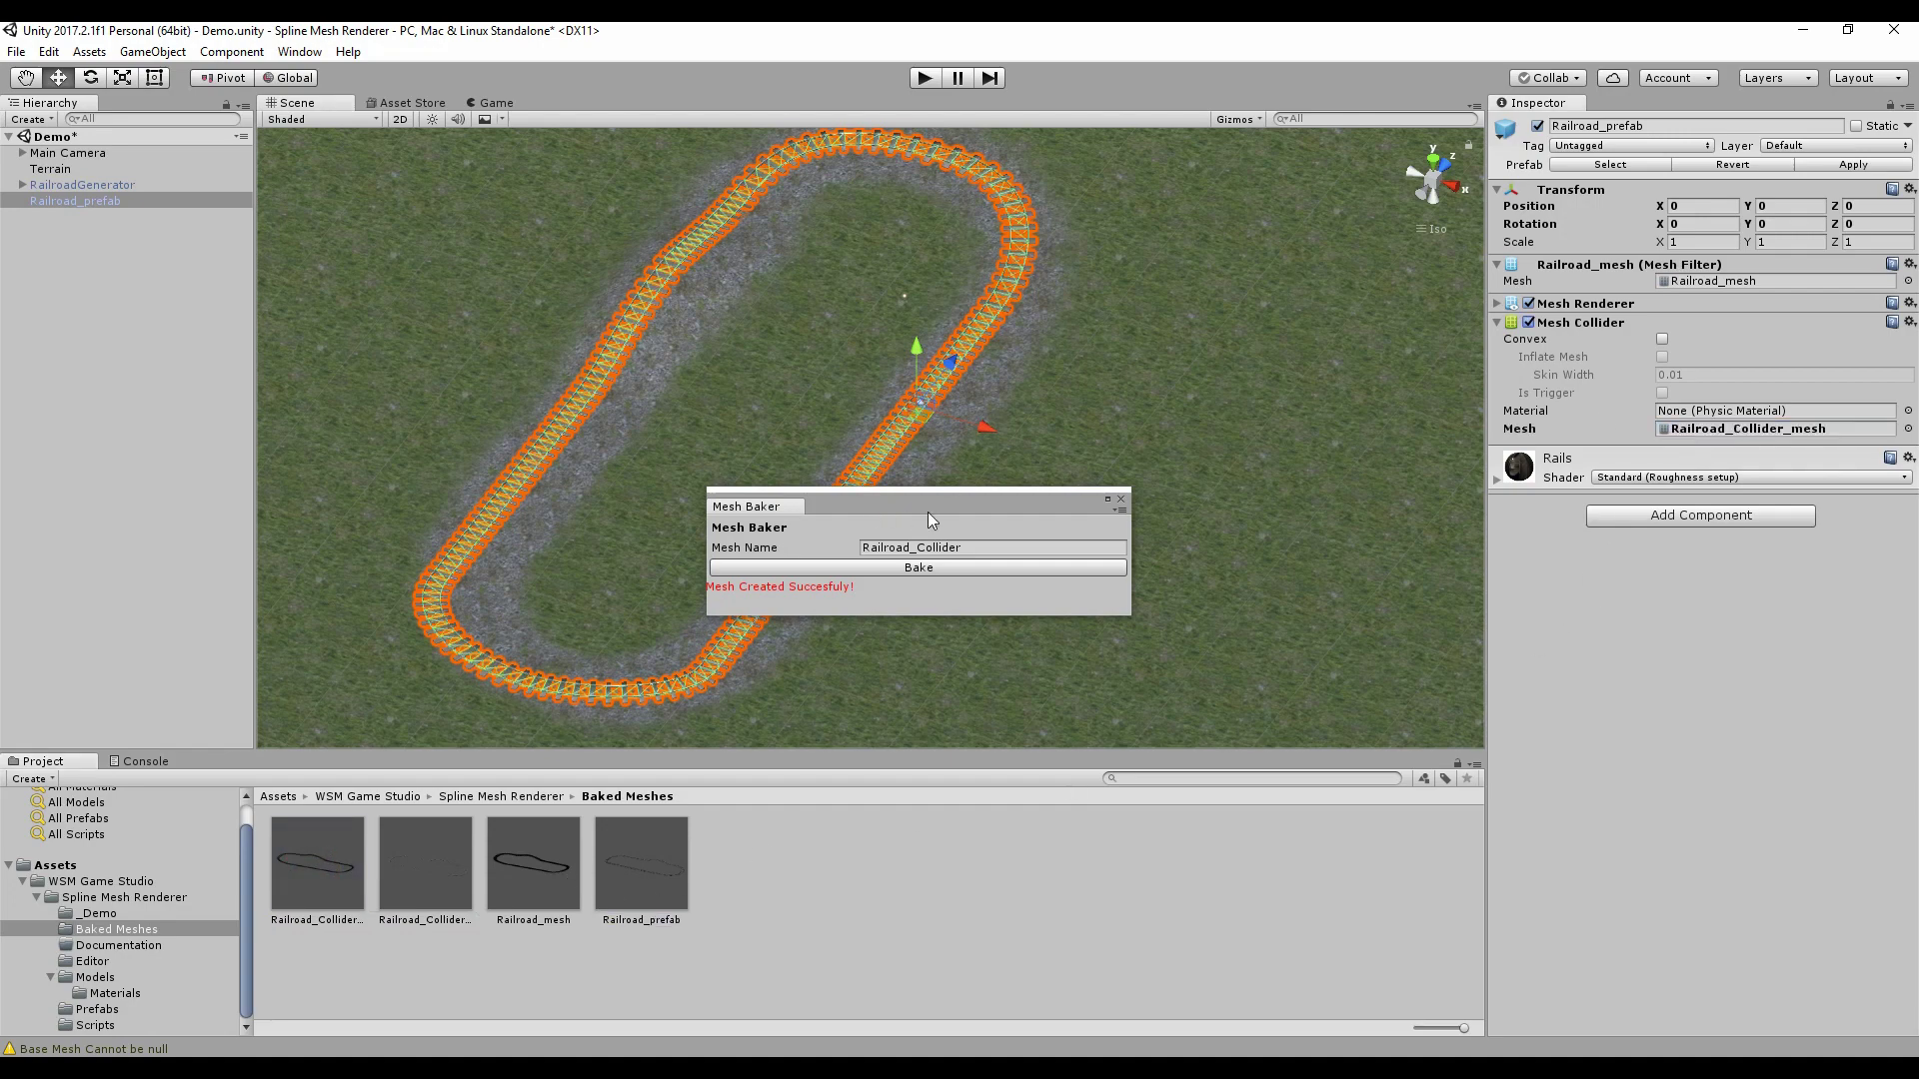
{"action": "left_click", "coordinate": [1123, 500]}
{"action": "left_click_drag", "start_coordinate": [1112, 502], "coordinate": [966, 532], "text": "alt"}
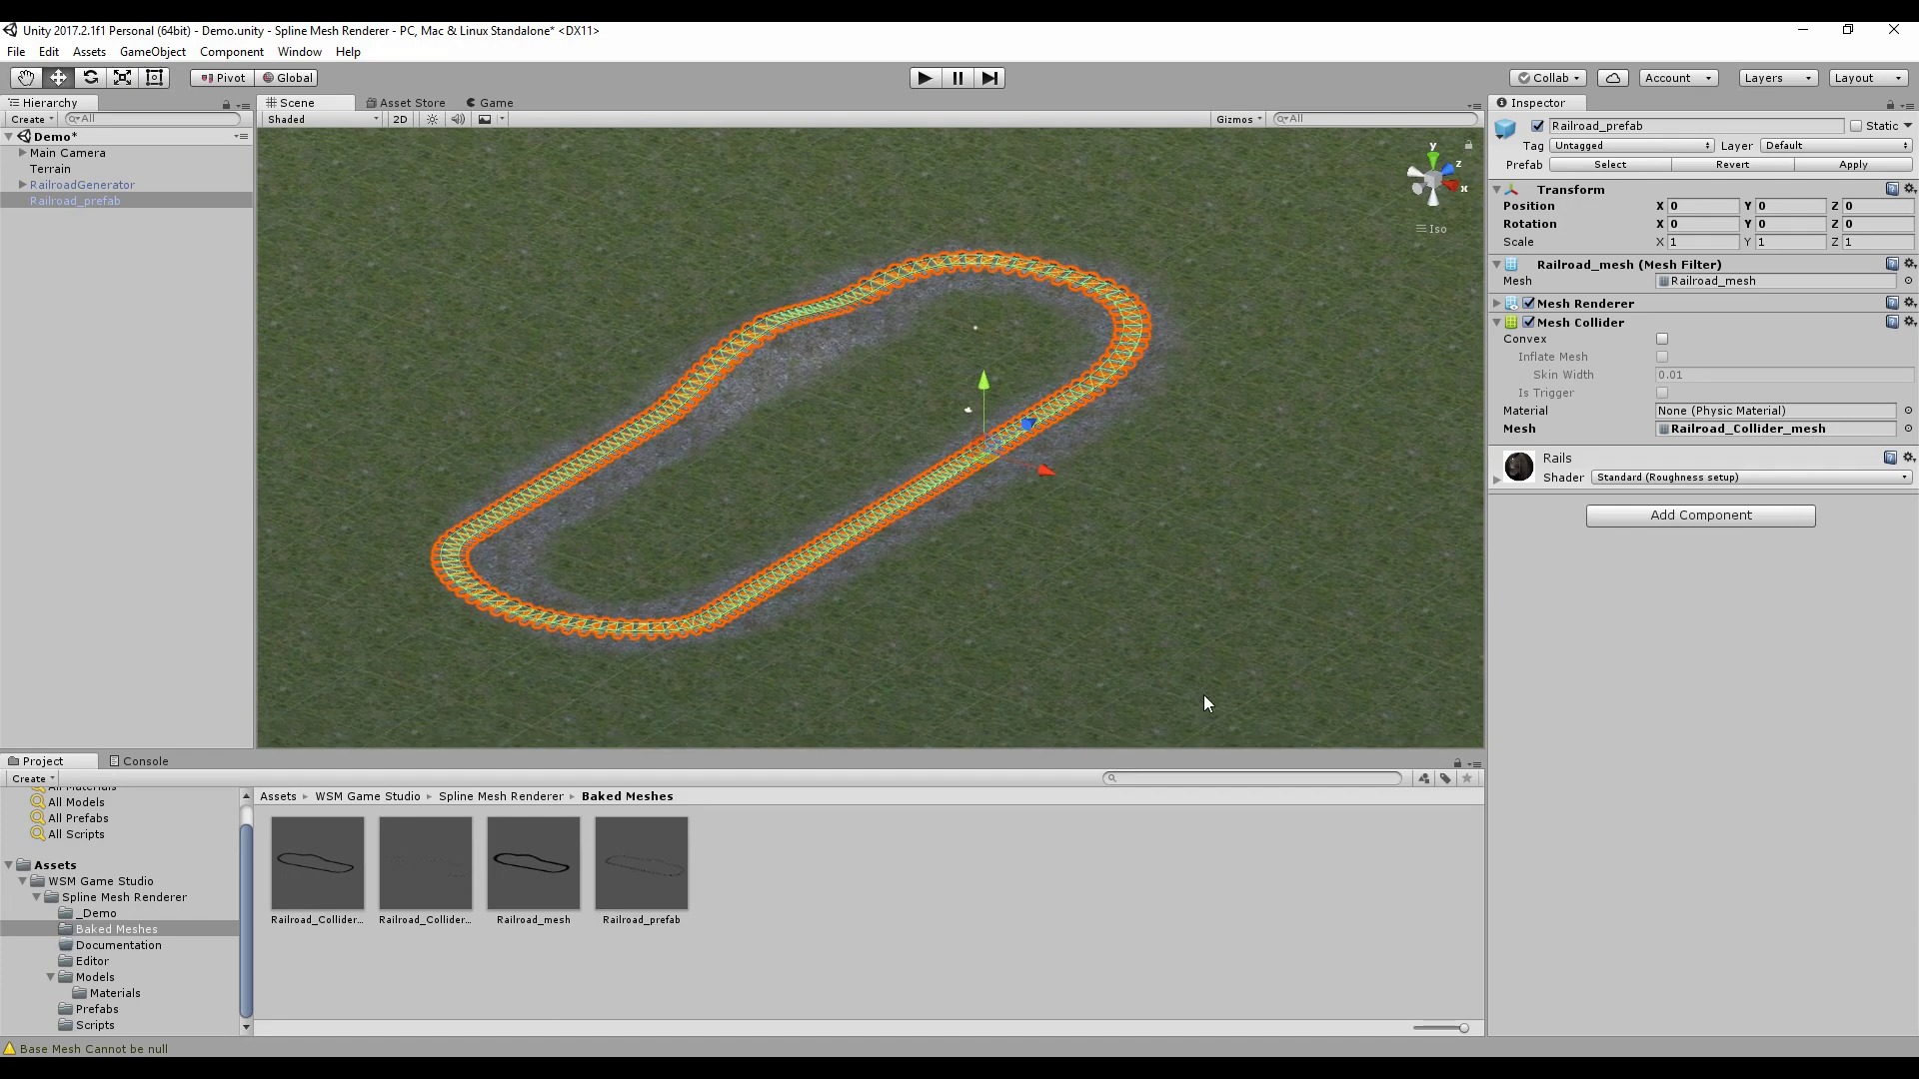